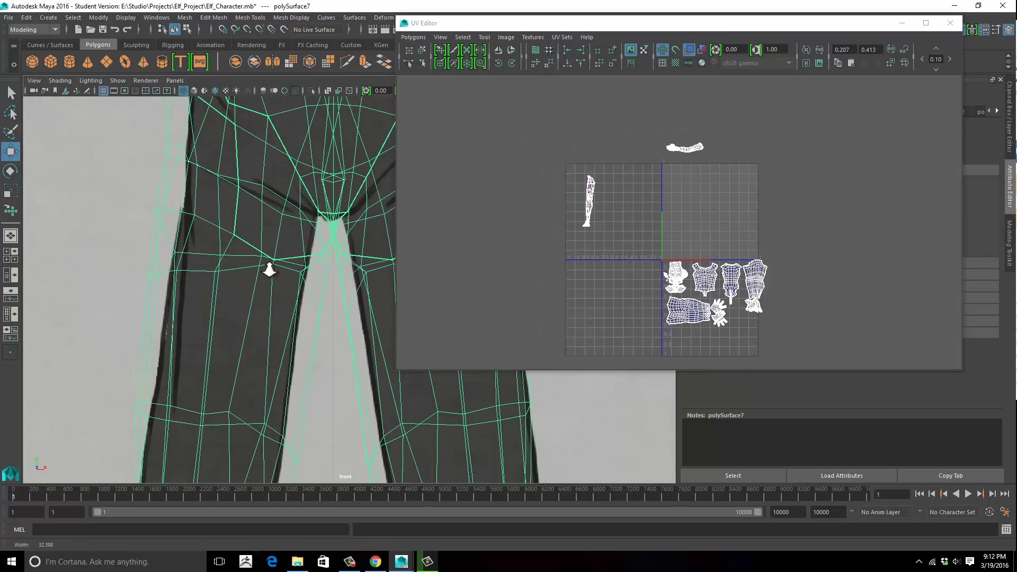
Box-select the faces on one half of the elf character in the front view, ending at the vertical centre line.
scroll(223, 233, down, 8)
scroll(214, 221, down, 5)
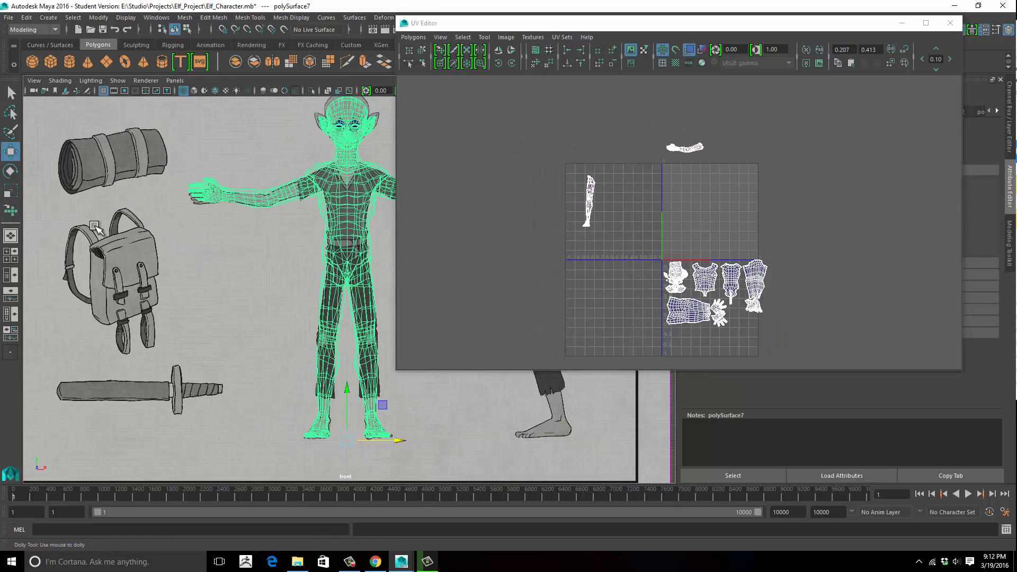
right_drag(325, 224, 319, 252)
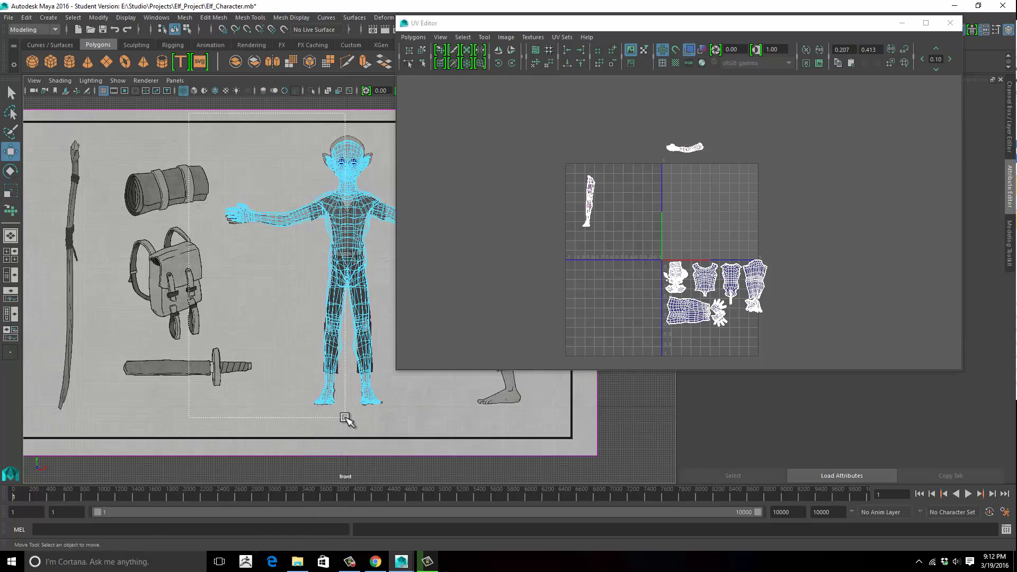
drag(346, 417, 204, 120)
Examine the face selection along the body's centre line, from the head and face to the crotch.
alt+middle_drag(284, 254, 204, 284)
alt+right_drag(205, 284, 339, 255)
alt+middle_drag(183, 168, 340, 339)
alt+right_drag(340, 339, 529, 227)
alt+middle_drag(332, 230, 309, 215)
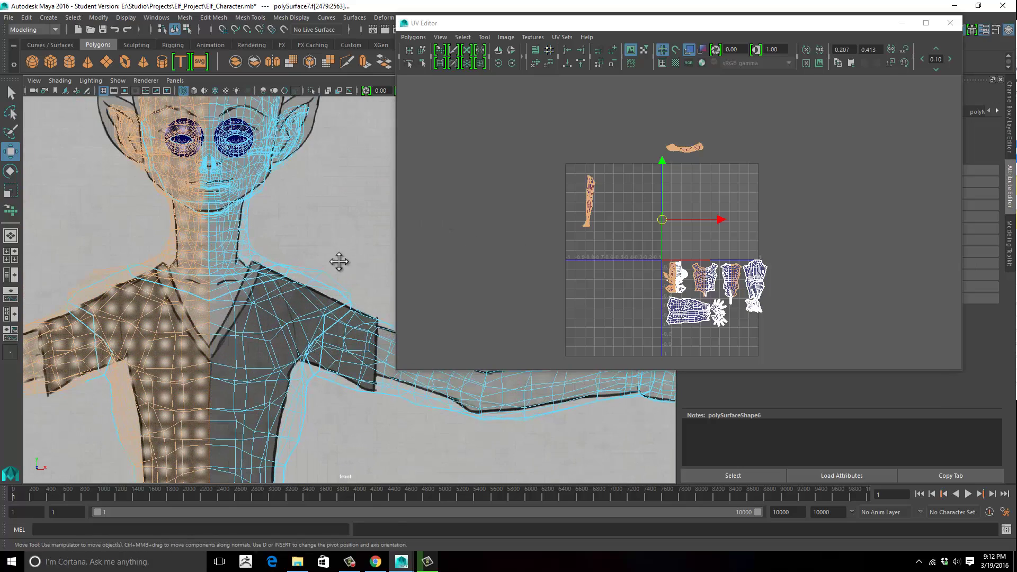
alt+middle_drag(339, 261, 355, 270)
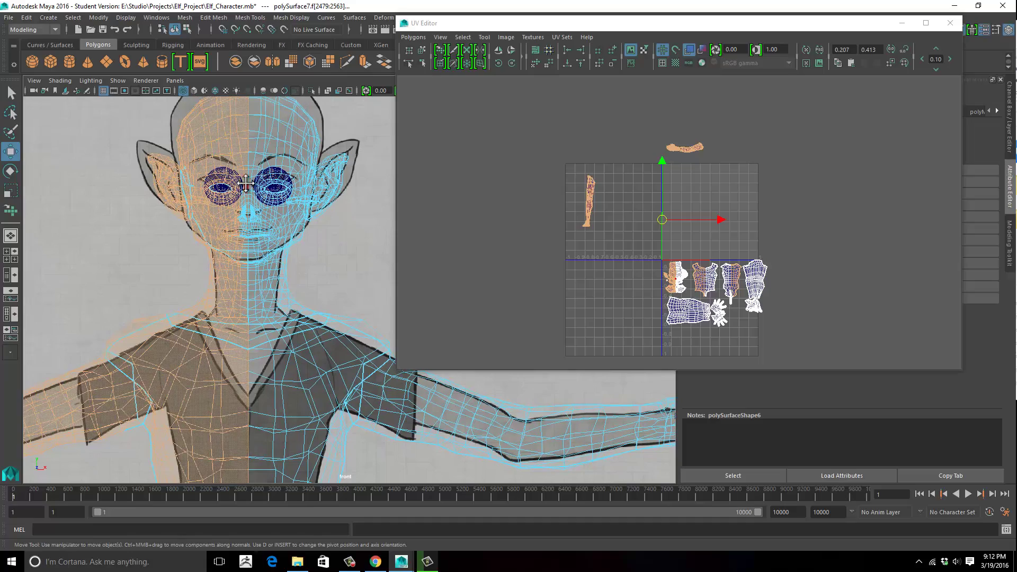
alt+middle_drag(272, 227, 296, 272)
alt+right_drag(296, 272, 450, 228)
alt+right_drag(289, 243, 347, 246)
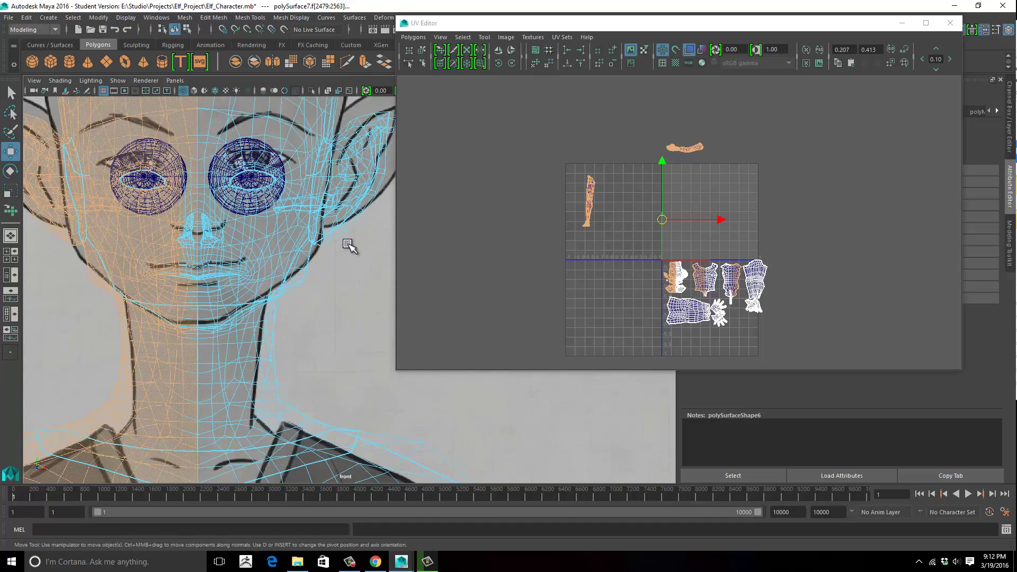
alt+right_drag(382, 187, 143, 295)
alt+middle_drag(257, 264, 256, 68)
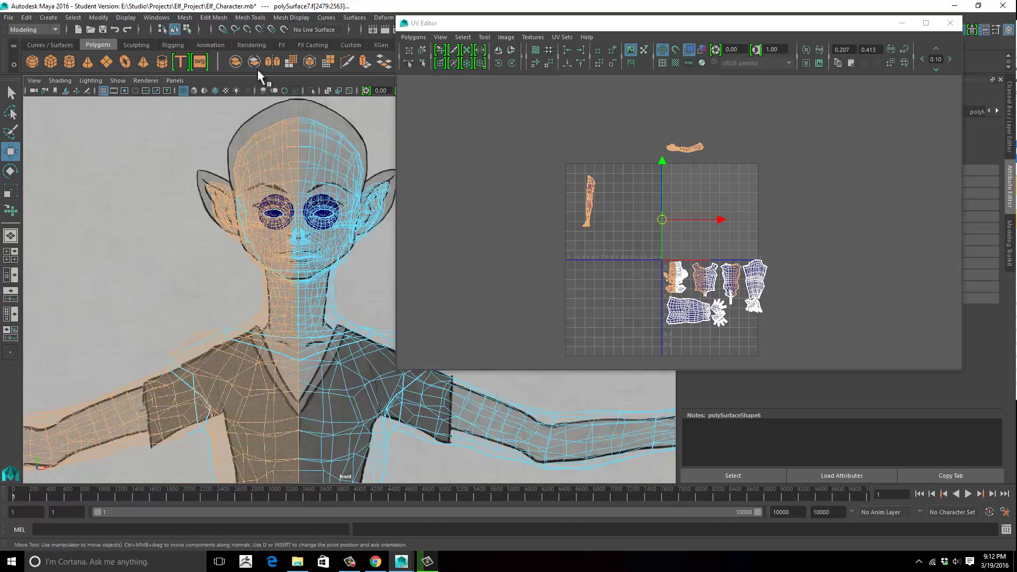
mouse_move(273, 258)
alt+middle_down()
mouse_move(289, 165)
mouse_move(261, 187)
mouse_move(249, 181)
alt+middle_up()
scroll(353, 207, up, 3)
alt+middle_drag(318, 242, 330, 286)
alt+right_drag(363, 244, 408, 246)
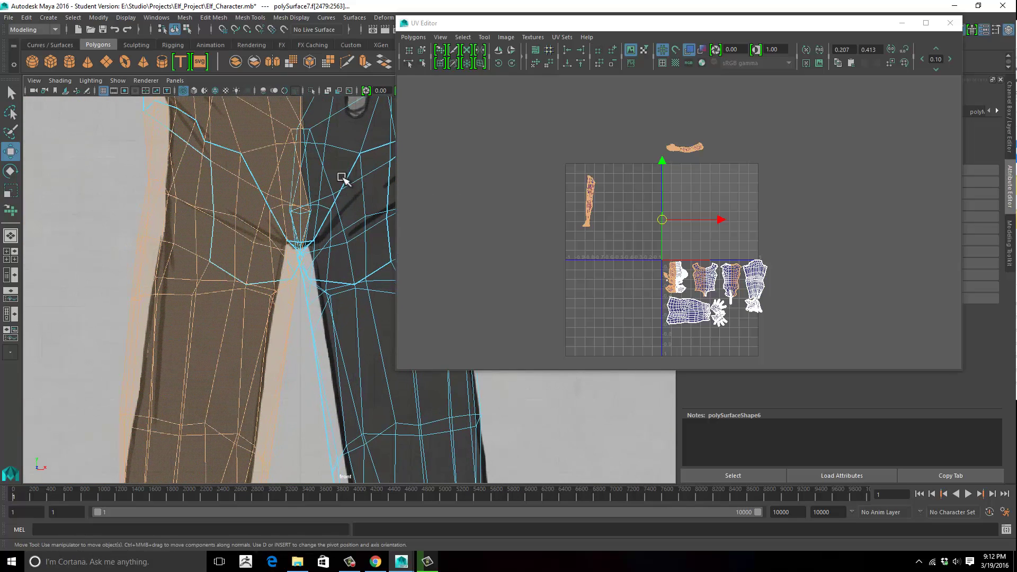
alt+middle_drag(324, 186, 320, 212)
alt+right_drag(291, 204, 411, 212)
alt+right_drag(249, 221, 413, 215)
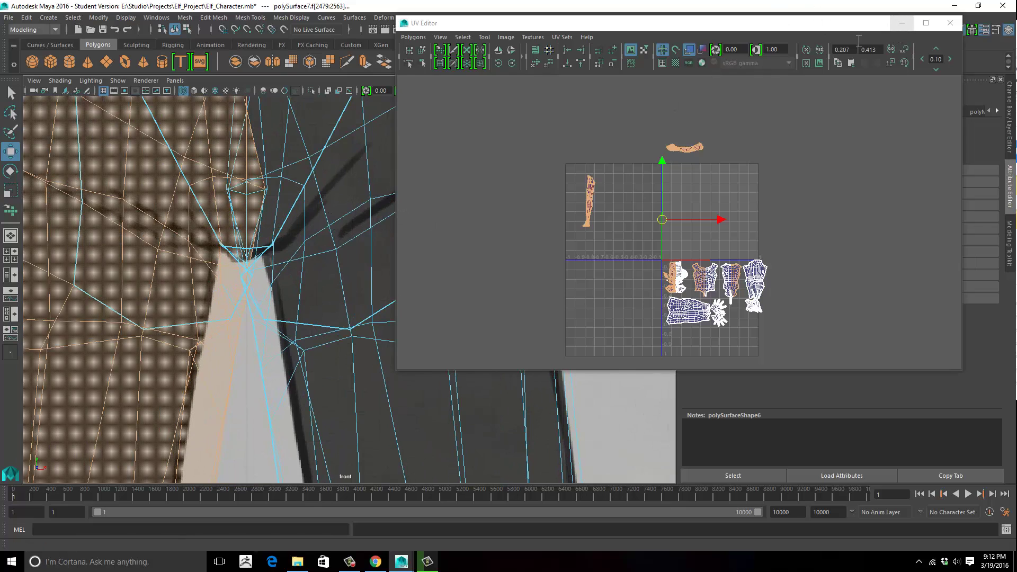
Minimize the UV Editor and show the character in a full-size perspective view.
key(space)
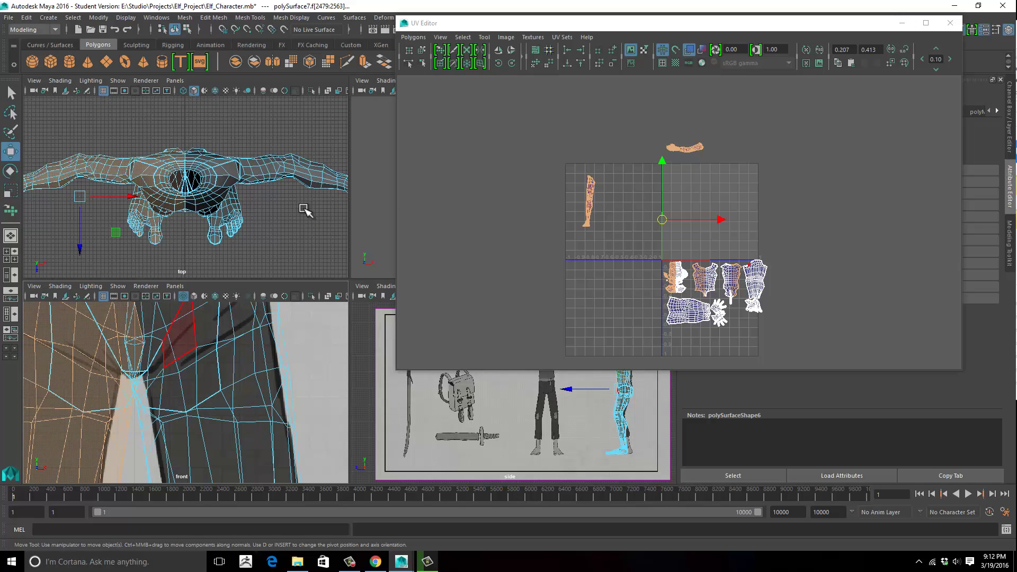
click(902, 23)
key(space)
alt+drag(485, 214, 568, 243)
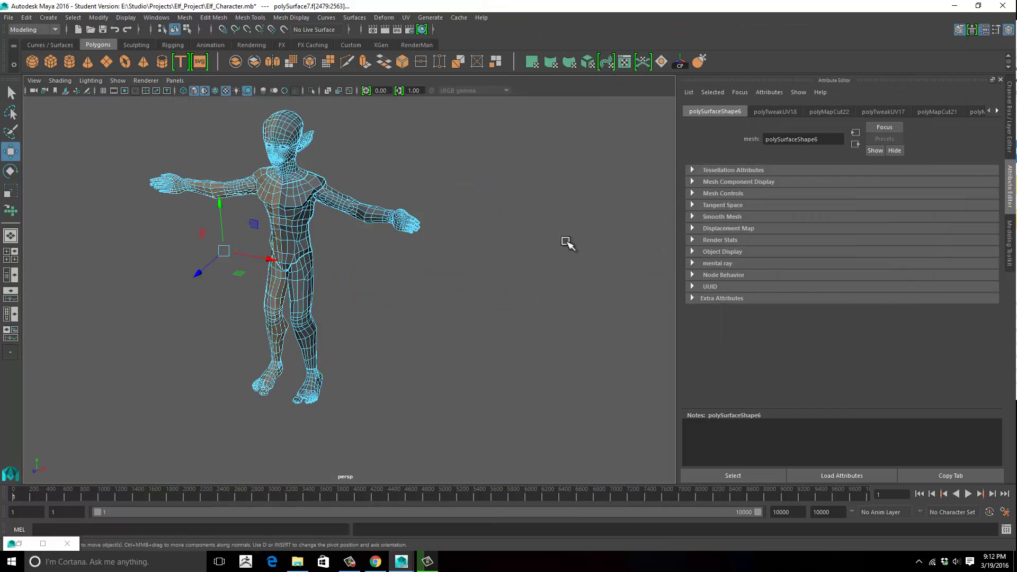
Delete the selected half of the character's faces.
alt+right_drag(567, 243, 625, 249)
alt+middle_drag(427, 243, 572, 255)
alt+drag(504, 235, 522, 247)
alt+right_drag(395, 259, 471, 255)
alt+drag(469, 255, 424, 227)
alt+right_drag(423, 228, 545, 223)
alt+middle_drag(545, 222, 278, 238)
alt+right_drag(278, 238, 380, 221)
alt+drag(380, 221, 249, 231)
key(Delete)
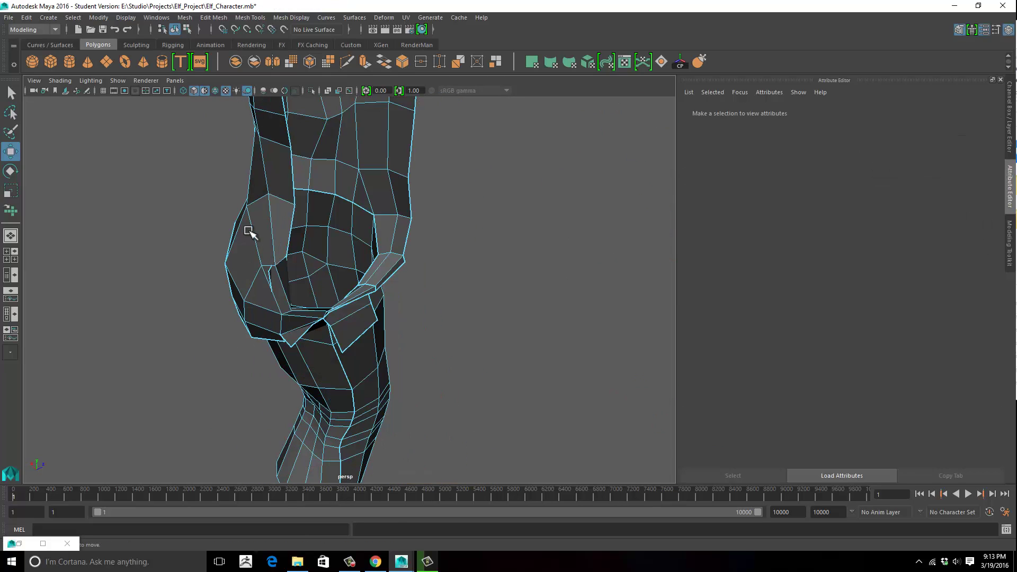
Delete the stray faces protruding past the centre line at the crotch.
alt+drag(343, 250, 321, 267)
click(328, 286)
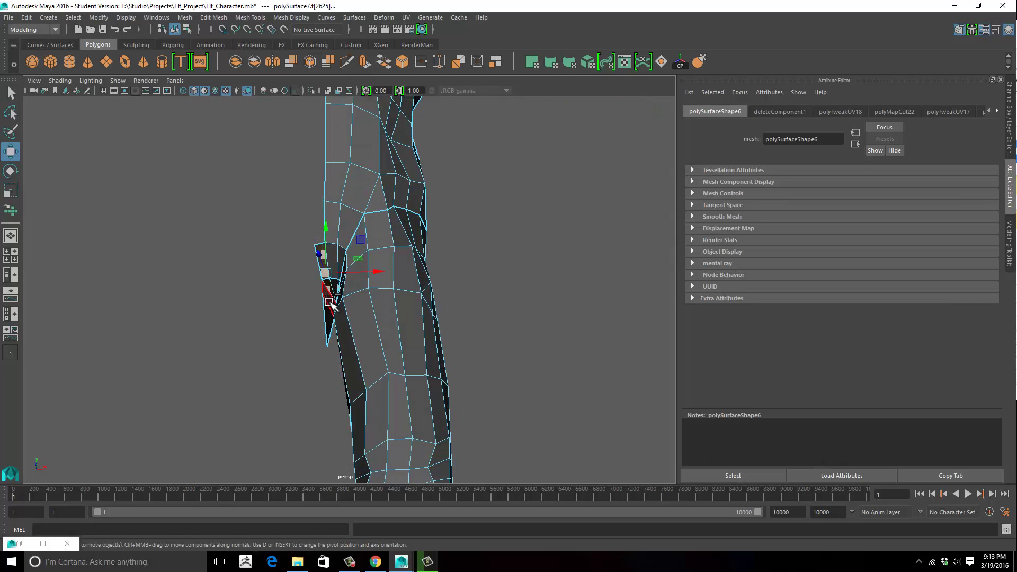
alt+drag(267, 310, 422, 321)
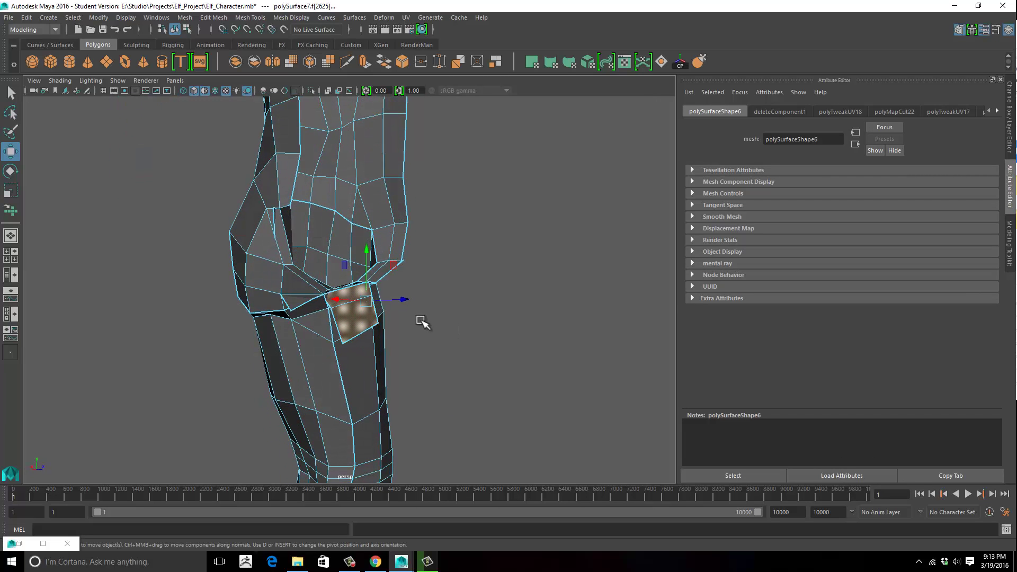
click(422, 321)
alt+drag(353, 299, 275, 316)
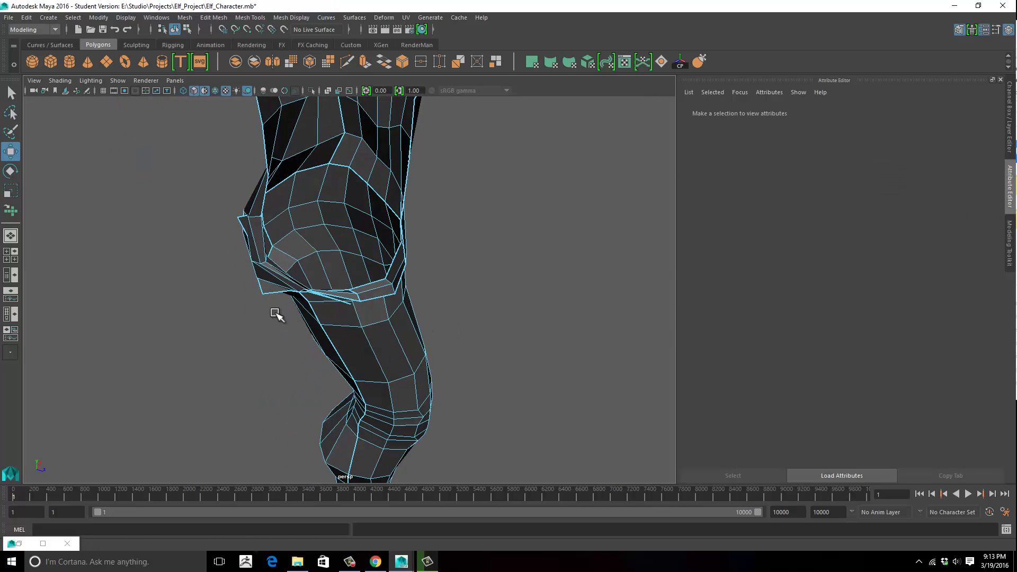
Examine the open border faces and edges around the pelvis and crotch from several angles.
click(217, 243)
alt+drag(218, 242, 166, 250)
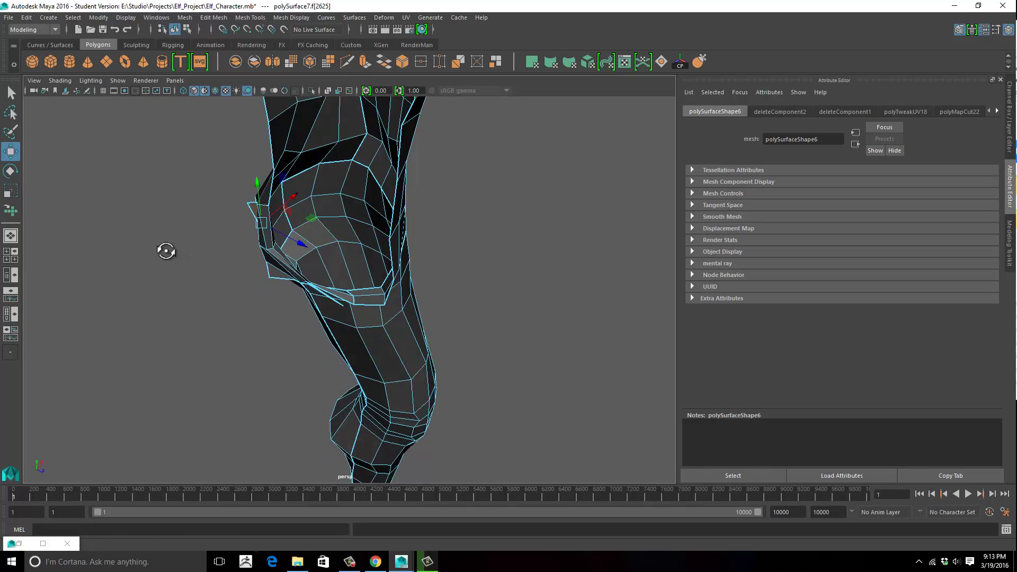
alt+drag(297, 224, 354, 223)
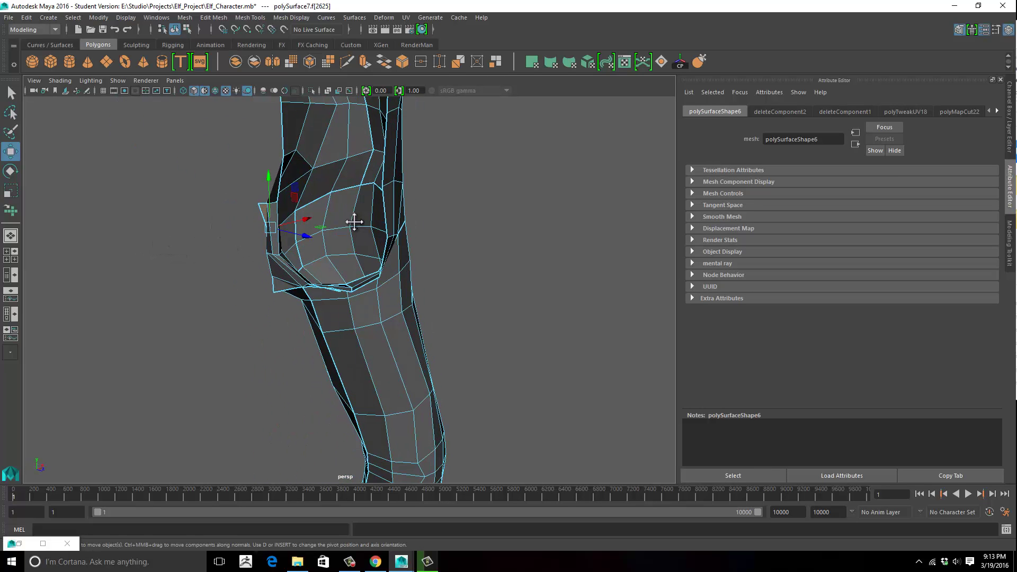
right_drag(375, 230, 372, 219)
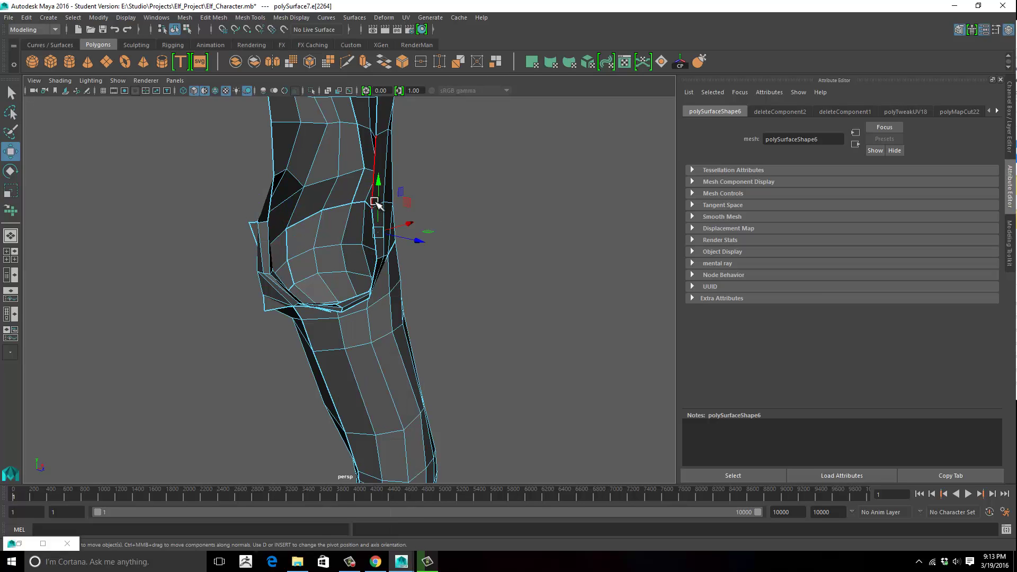
alt+drag(467, 251, 457, 271)
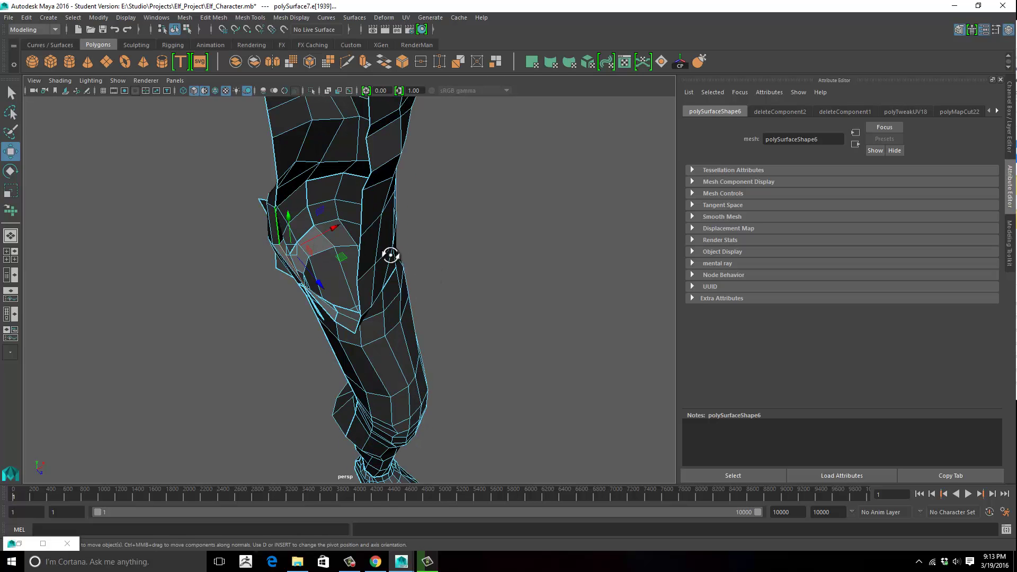
alt+drag(391, 256, 368, 229)
mouse_move(435, 218)
alt+mouse_down()
mouse_move(495, 218)
mouse_move(504, 261)
mouse_move(450, 212)
alt+mouse_up()
alt+right_drag(403, 265, 508, 261)
alt+middle_drag(508, 261, 551, 255)
alt+drag(530, 257, 461, 204)
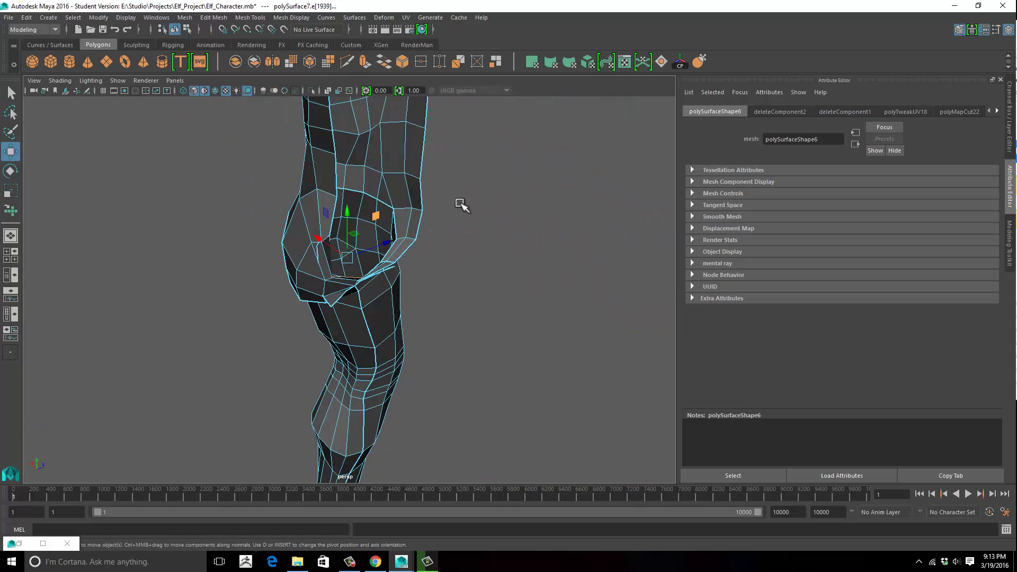
scroll(491, 216, up, 6)
scroll(566, 217, up, 3)
alt+middle_drag(557, 266, 600, 341)
alt+middle_drag(471, 269, 449, 292)
alt+middle_drag(539, 247, 537, 253)
scroll(329, 244, down, 10)
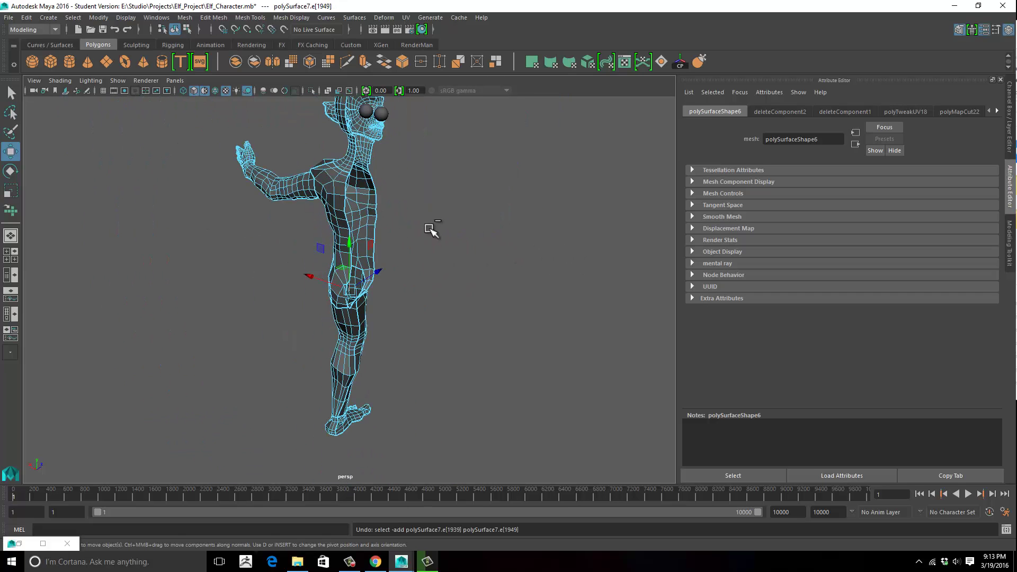
Undo the face deletions to bring back the missing half of the body.
key(ctrl+z)
key(ctrl+z)
key(ctrl+z)
key(ctrl+z)
key(ctrl+z)
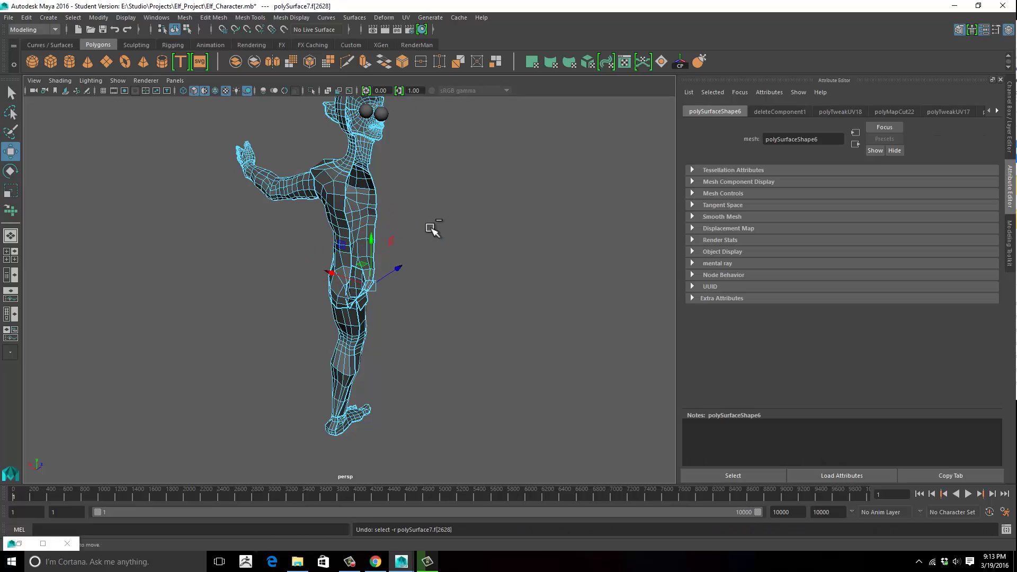
key(ctrl+z)
key(ctrl+z)
Clear the face selection, frame the whole character and restore the UV Editor window.
alt+drag(408, 252, 533, 271)
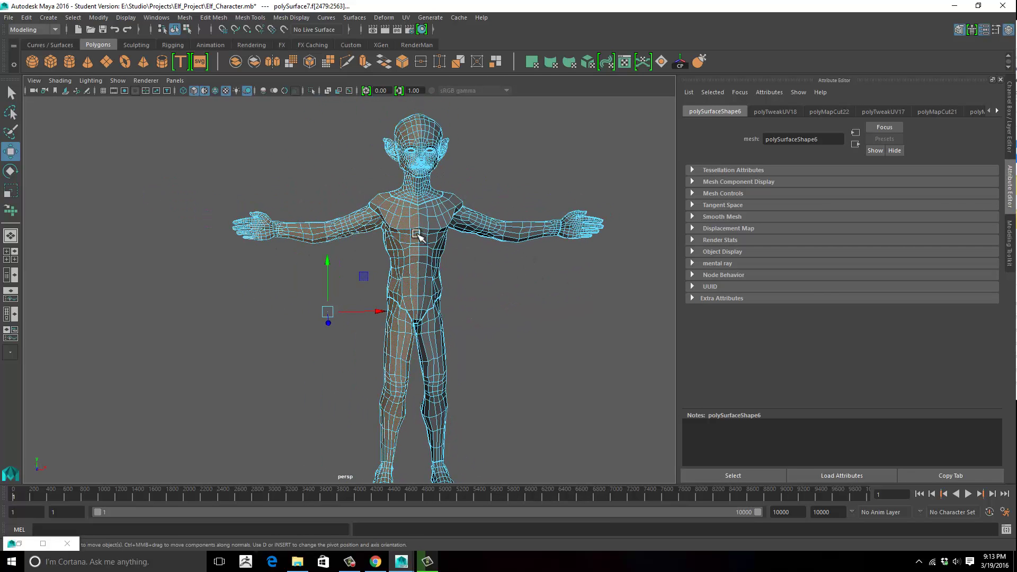
click(529, 204)
key(f)
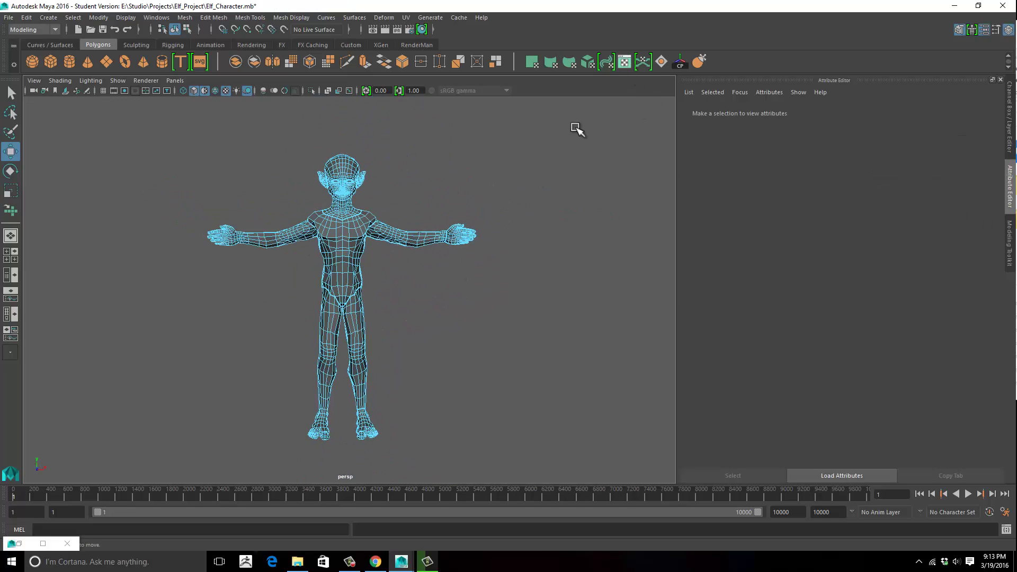
click(43, 544)
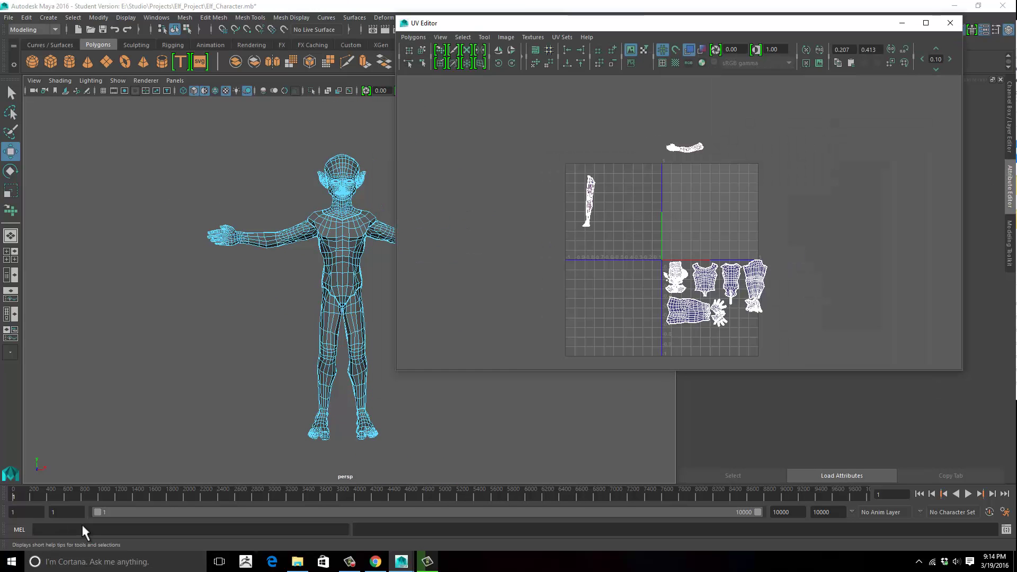
Switch to edge selection and select the vertical centre edge loop running through the torso.
alt+middle_drag(307, 312, 242, 322)
alt+right_drag(243, 321, 635, 313)
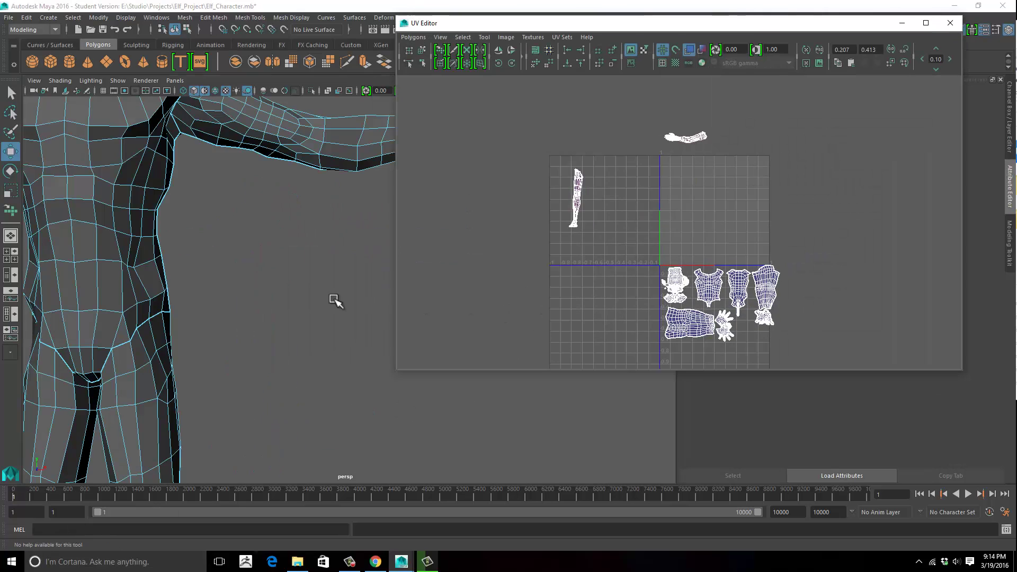
alt+middle_drag(371, 301, 529, 342)
alt+right_drag(339, 327, 357, 316)
alt+middle_drag(357, 315, 405, 343)
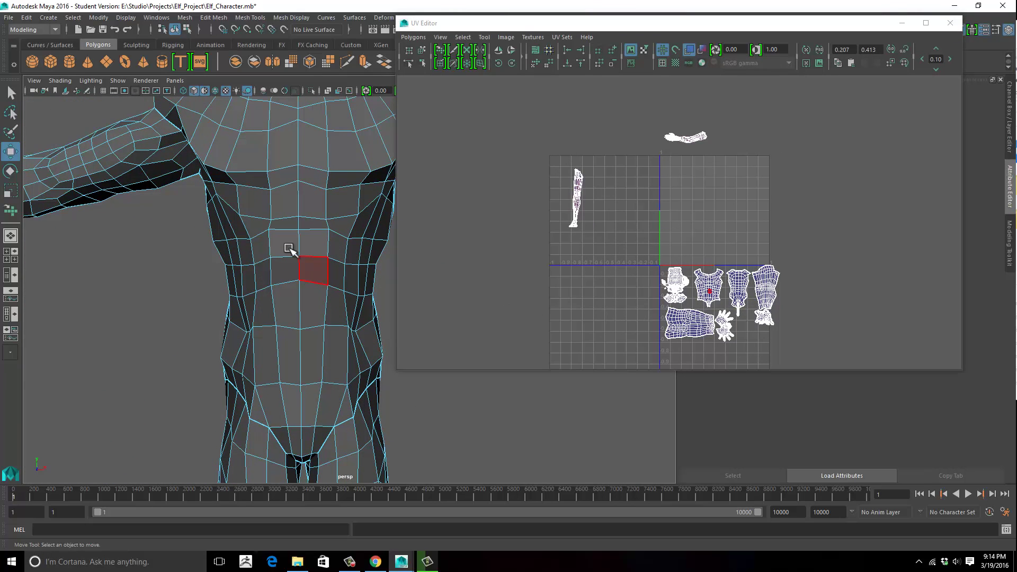
right_drag(300, 245, 298, 226)
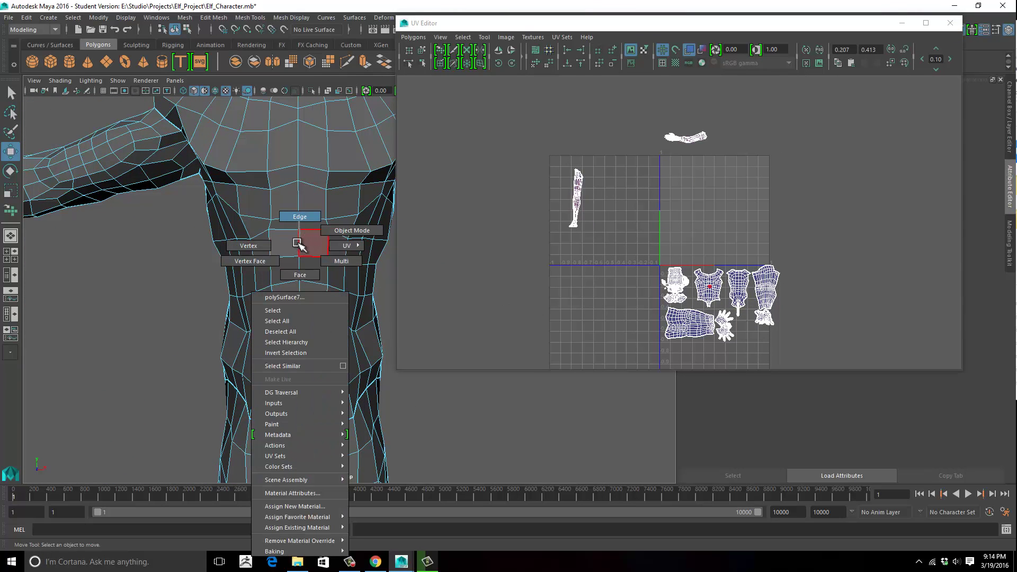
double_click(298, 243)
scroll(327, 287, down, 3)
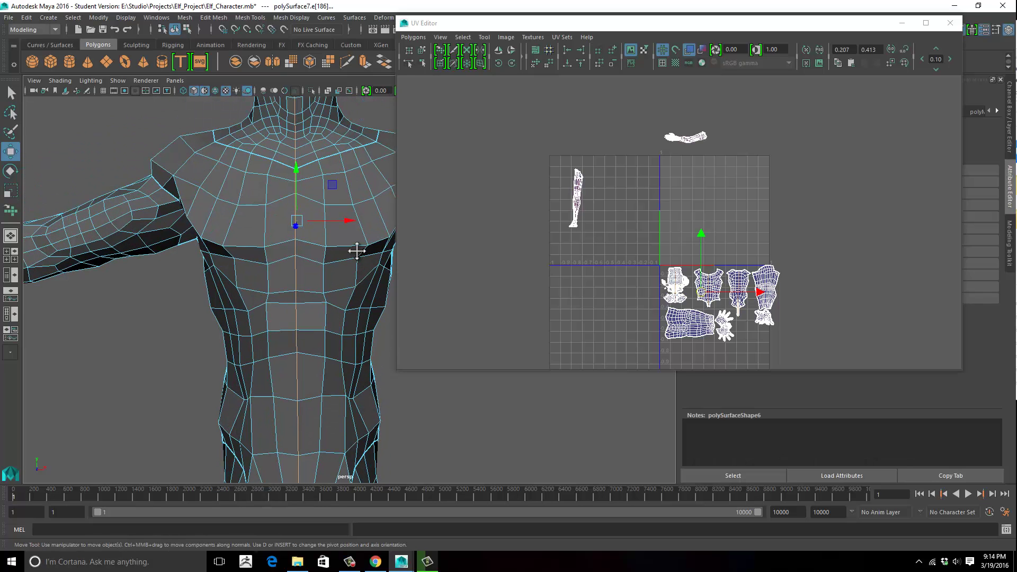
scroll(256, 255, down, 5)
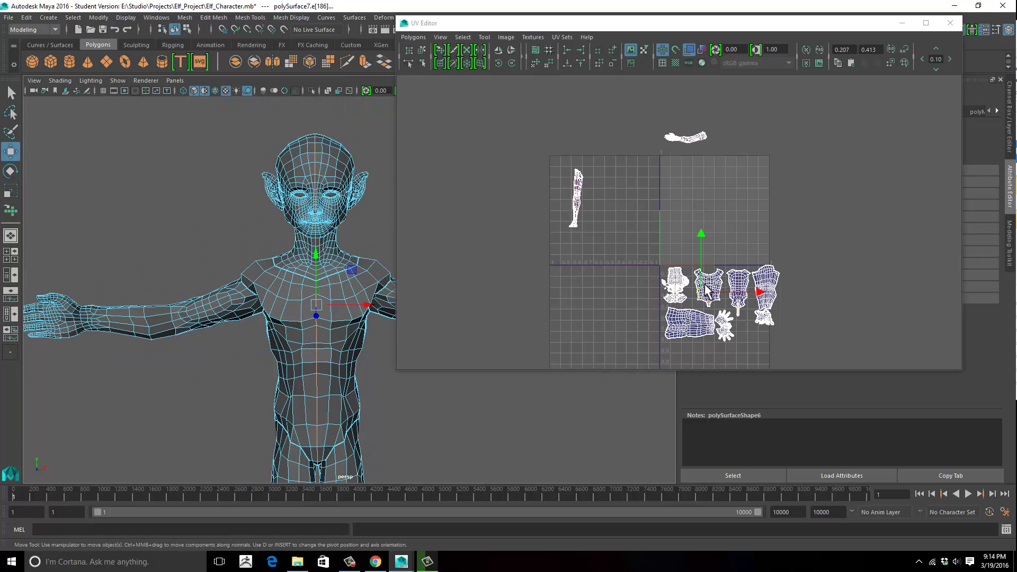
Box-select the faces on one half of the character in the perspective view.
right_click(706, 289)
right_drag(707, 337, 749, 485)
scroll(363, 254, down, 5)
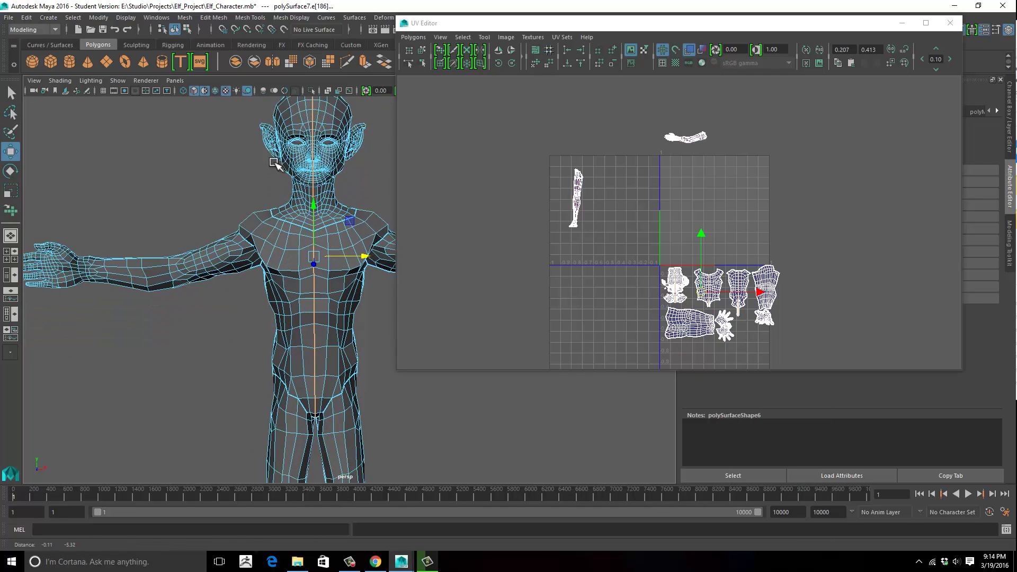
alt+drag(305, 207, 312, 227)
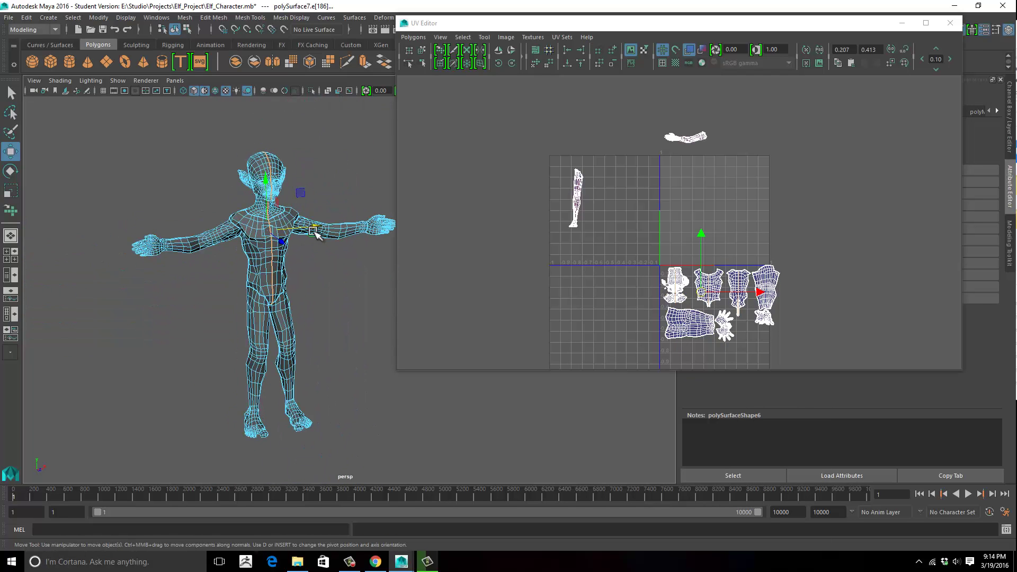
right_click(313, 229)
right_drag(404, 232, 406, 234)
alt+drag(298, 233, 270, 229)
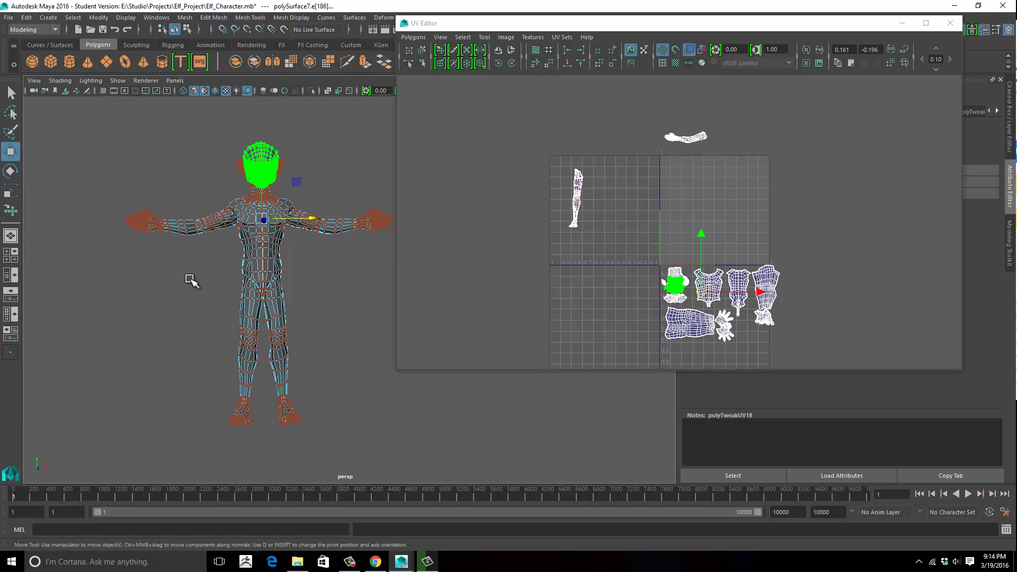
drag(108, 126, 253, 423)
alt+drag(357, 303, 349, 298)
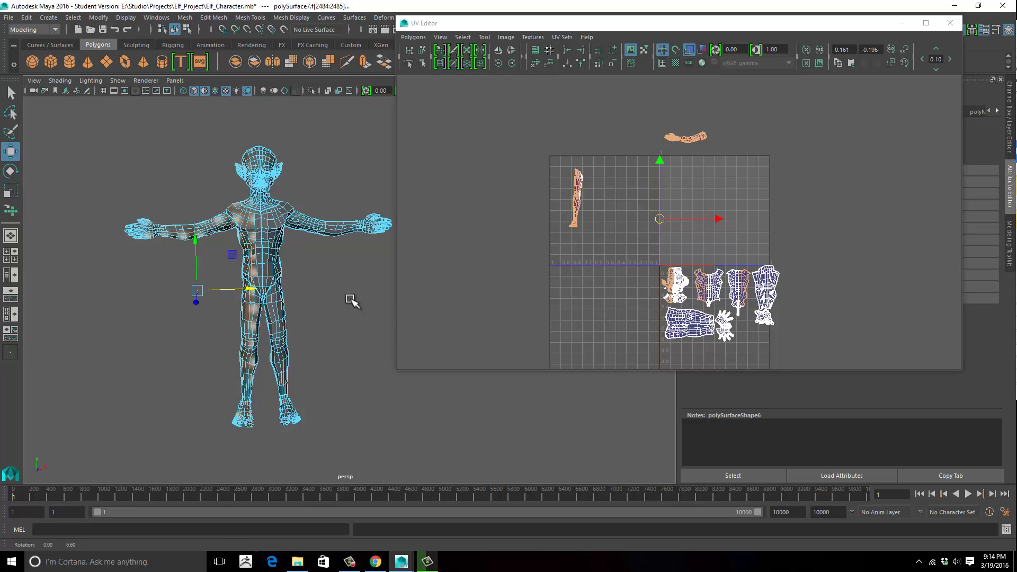
Switch to UV selection and box-select the UVs on one half of the character.
right_click(251, 242)
mouse_move(293, 241)
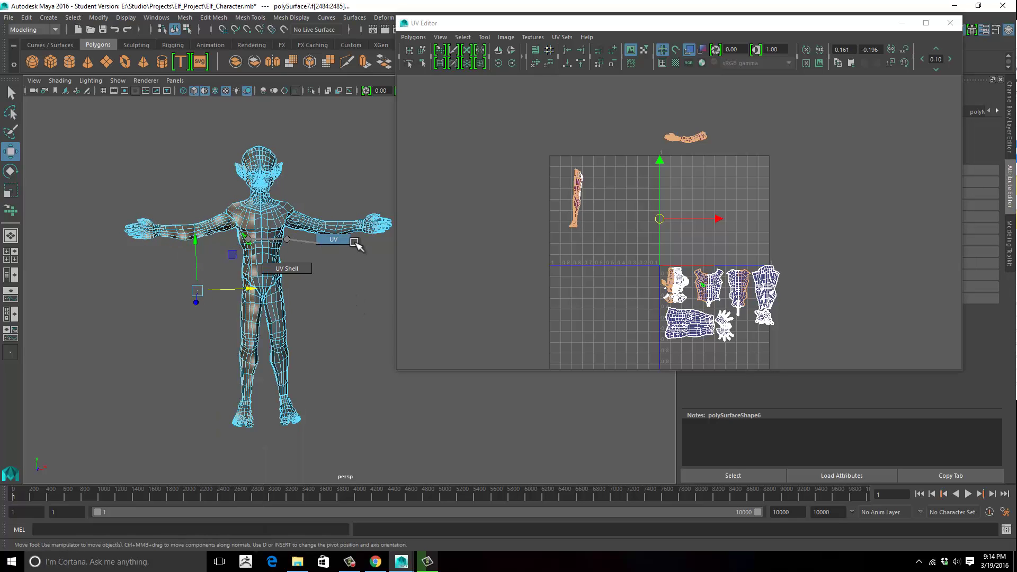
click(333, 240)
drag(88, 134, 255, 430)
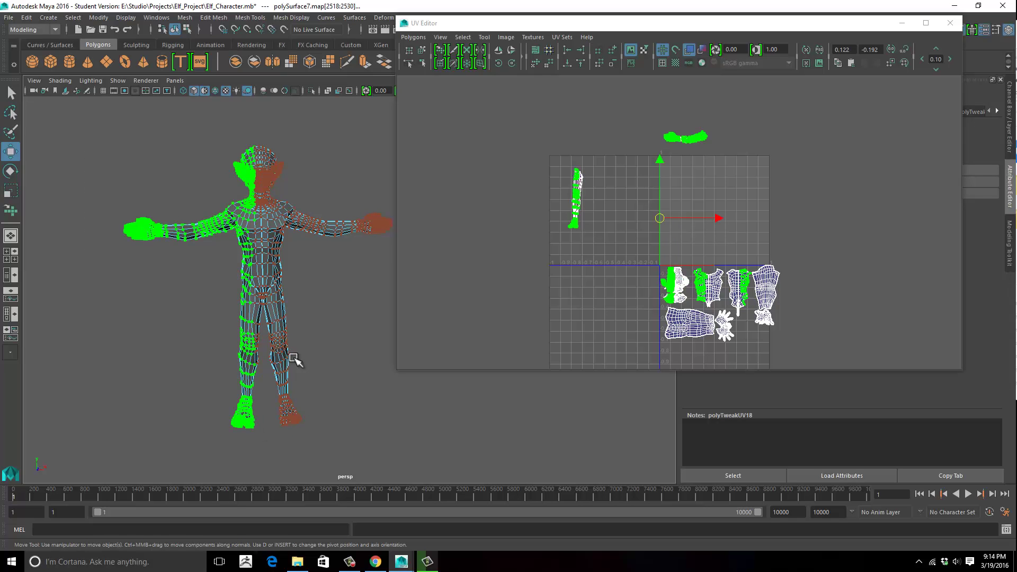
Extend the UV selection to cover the character's whole half and move those UVs up and left, clear of the remaining shells.
alt+drag(291, 356, 302, 296)
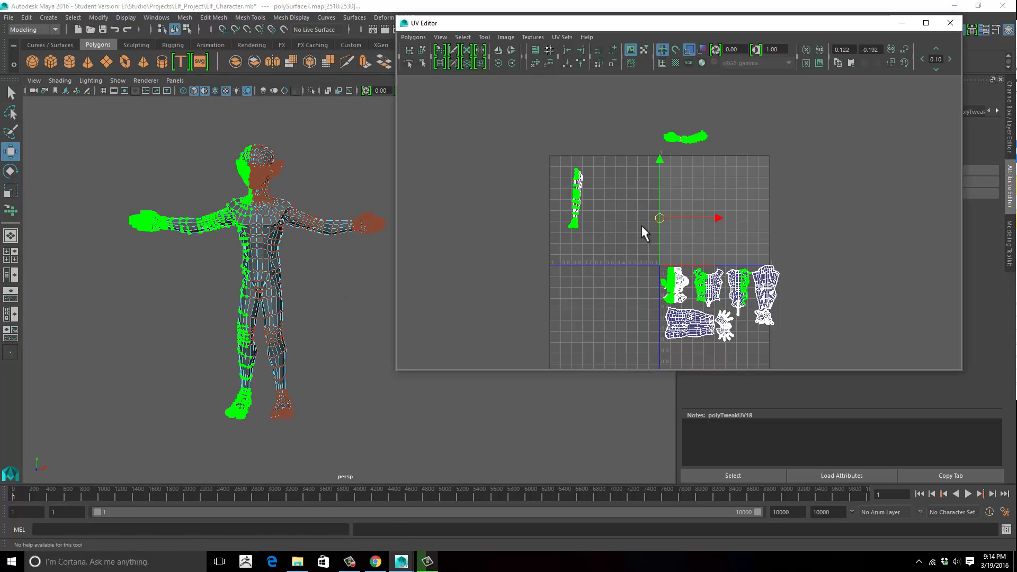
ctrl+right_drag(642, 227, 664, 219)
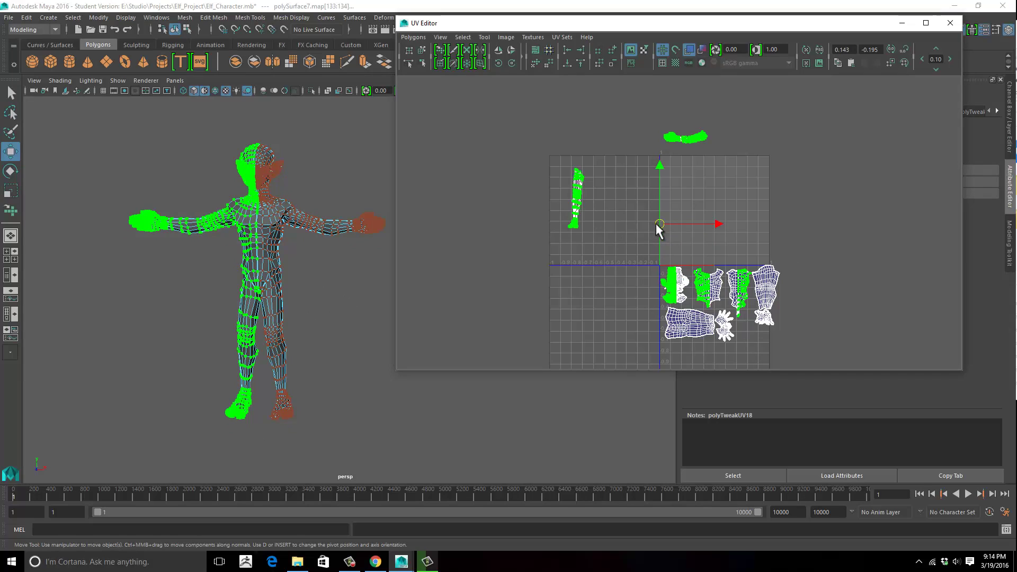
middle_drag(625, 199, 567, 159)
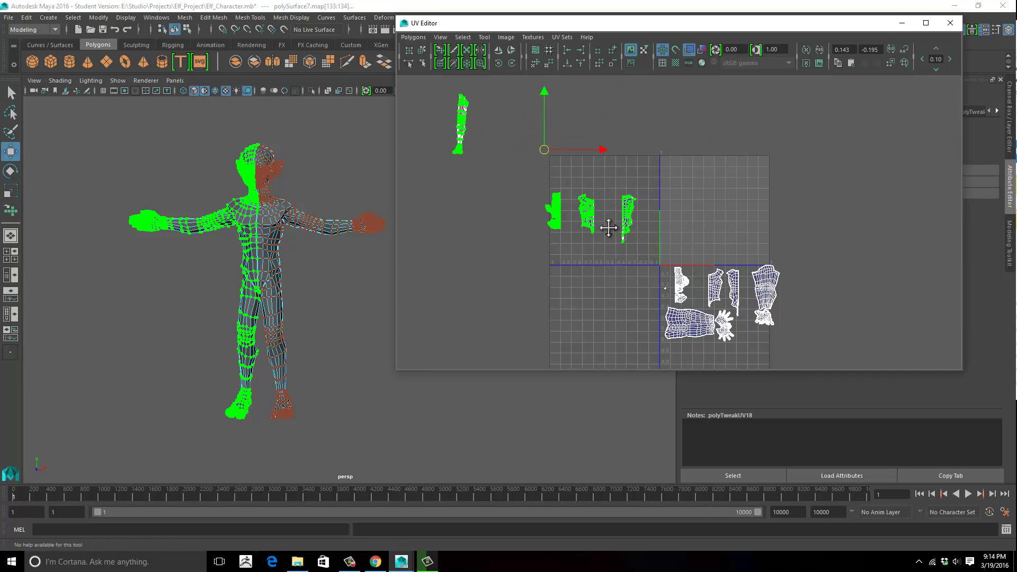
alt+middle_drag(609, 228, 623, 297)
alt+right_drag(653, 216, 638, 213)
alt+middle_drag(637, 213, 645, 197)
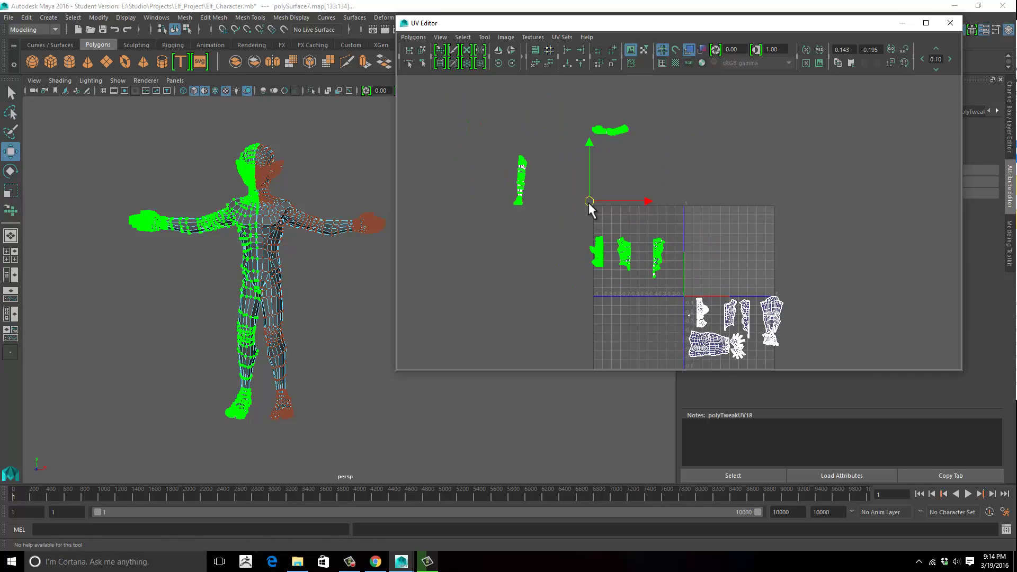
Convert the separated UV selection to faces and delete that half of the character.
ctrl+right_drag(588, 203, 578, 230)
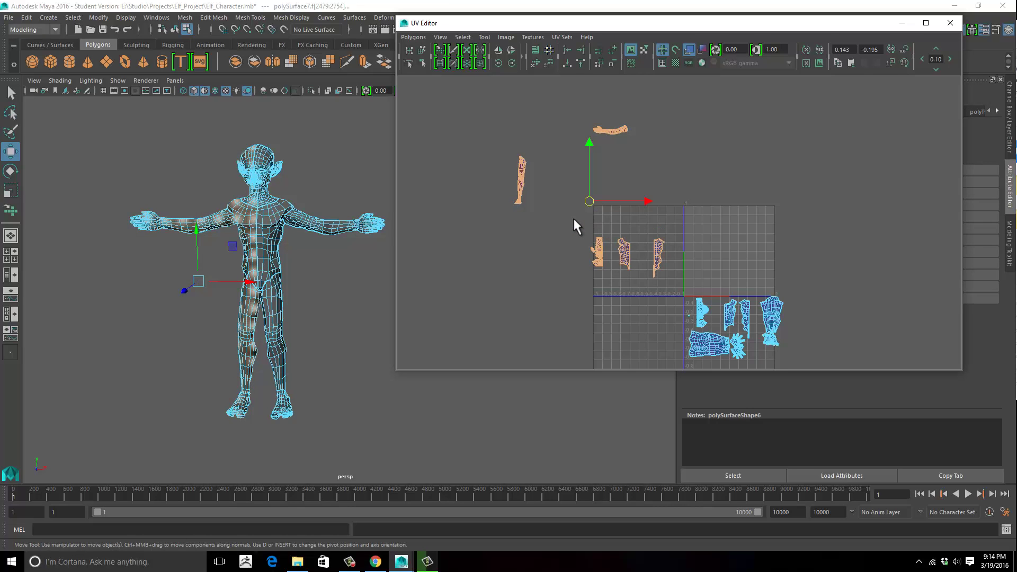
key(Delete)
alt+drag(206, 167, 236, 185)
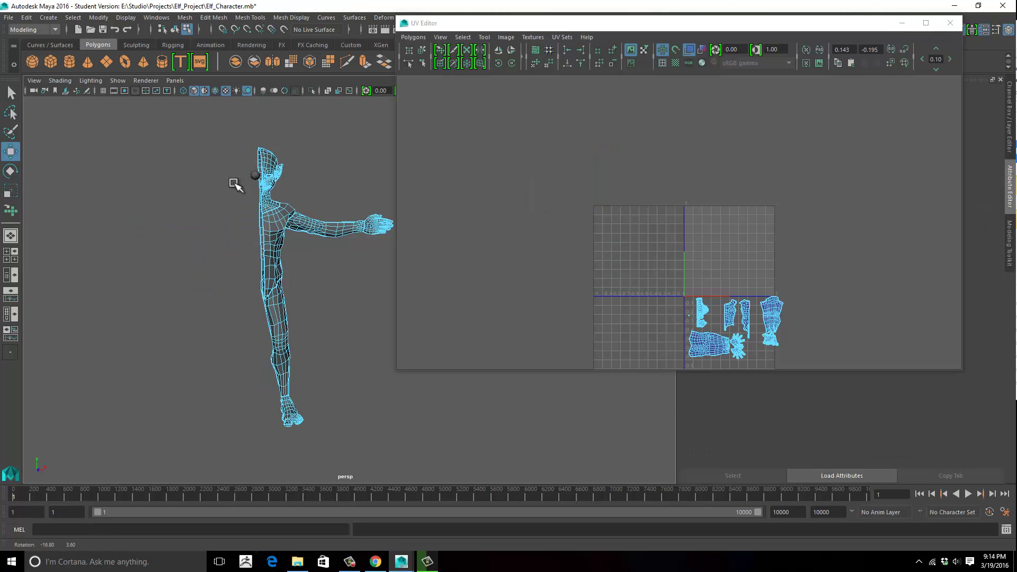
Select the stray nose faces left beyond the face's centre line and delete them.
alt+middle_drag(238, 185, 295, 274)
scroll(245, 217, up, 5)
scroll(296, 275, up, 5)
alt+middle_drag(273, 203, 381, 275)
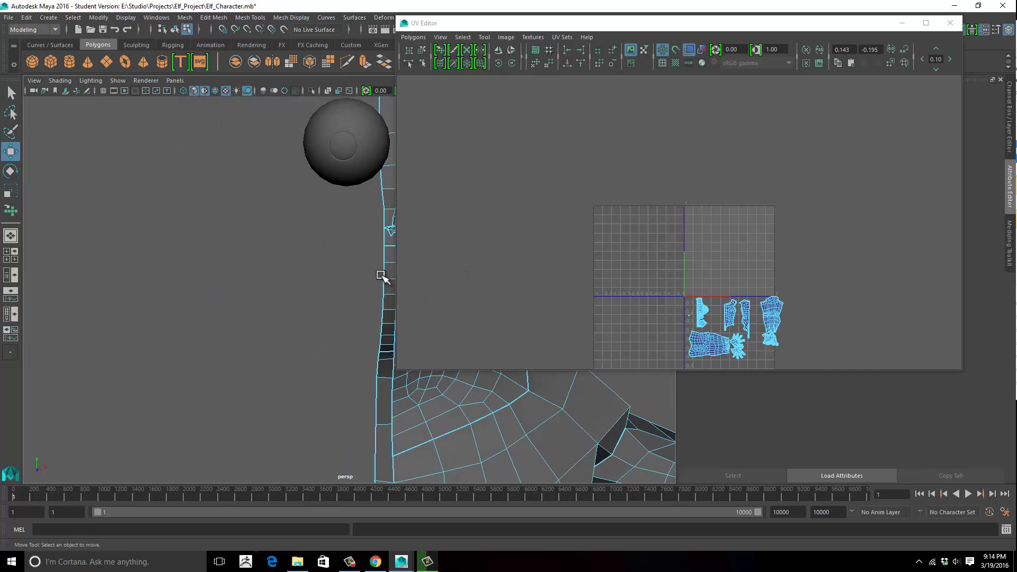
alt+middle_drag(283, 251, 258, 133)
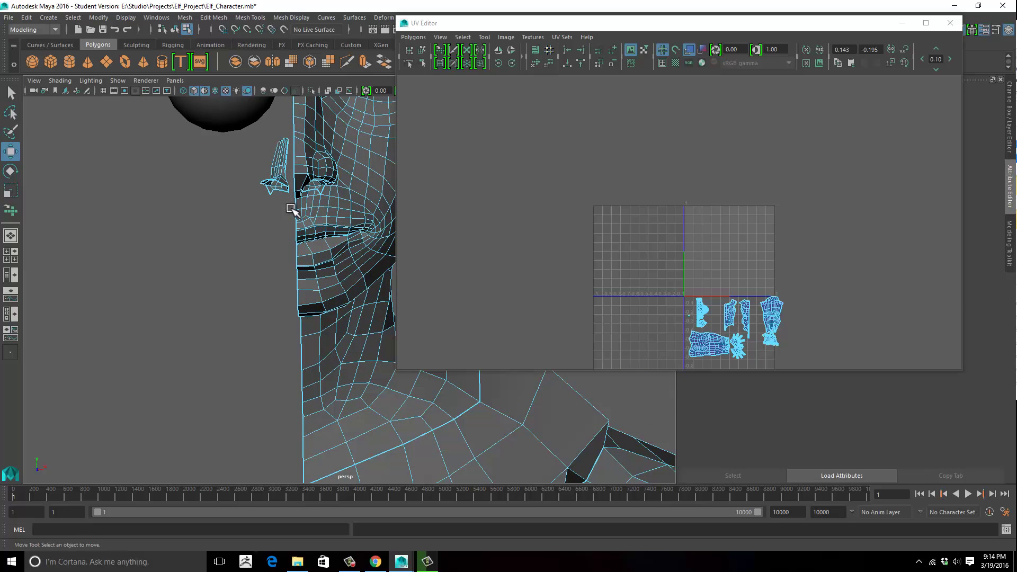
drag(291, 209, 283, 209)
click(268, 213)
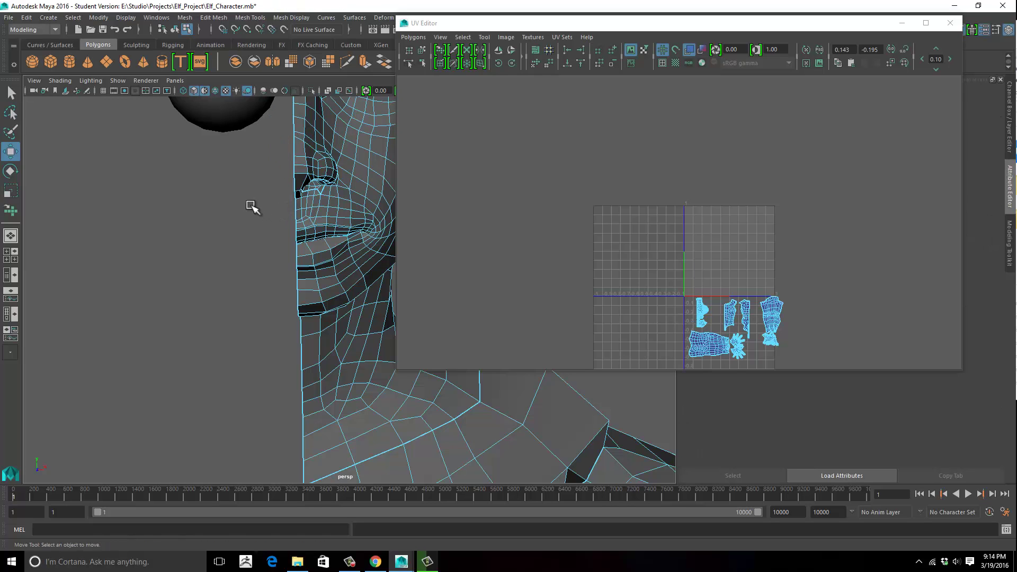
Inspect the remaining half's head, torso and legs along the centre cut for leftover geometry.
alt+middle_drag(225, 267, 168, 376)
alt+right_drag(231, 245, 139, 245)
alt+middle_drag(265, 236, 236, 124)
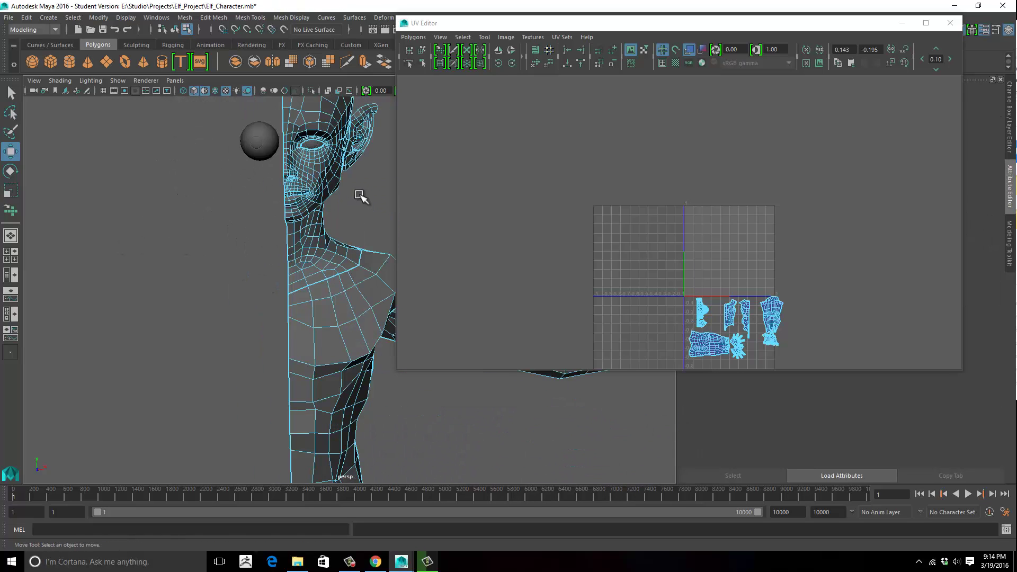
alt+middle_drag(276, 191, 207, 182)
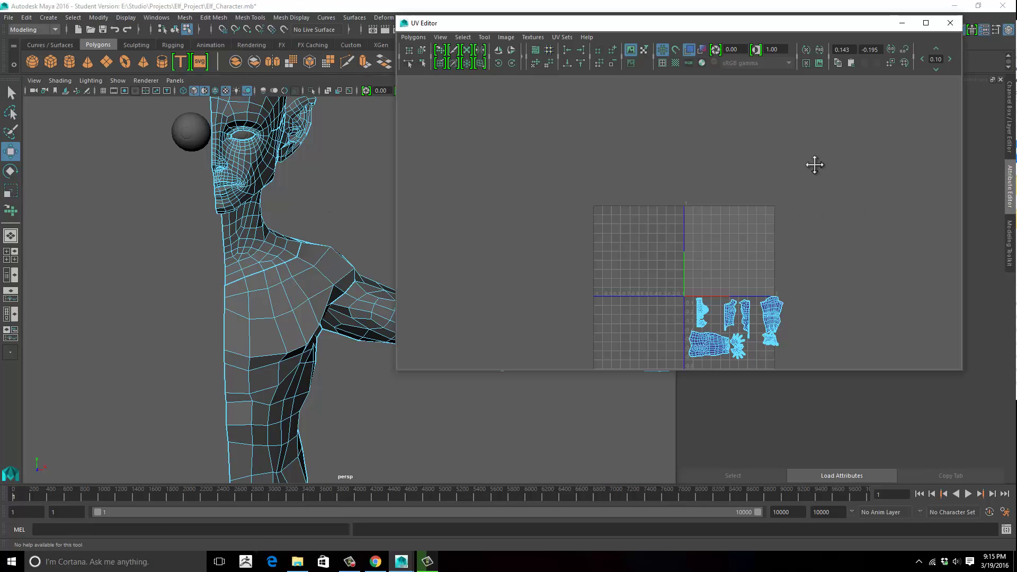
alt+middle_drag(772, 243, 803, 208)
alt+middle_drag(307, 229, 243, 160)
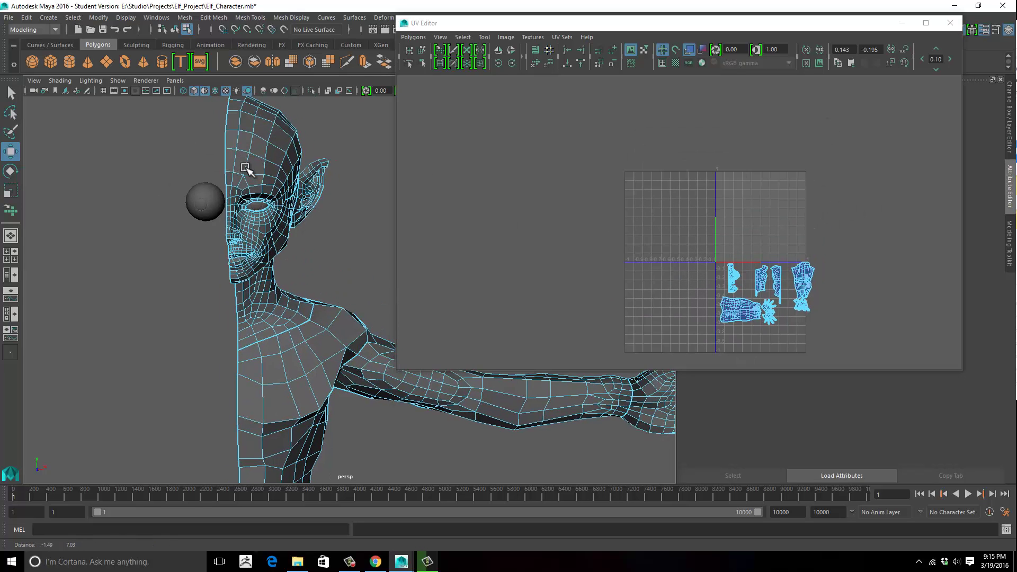
alt+right_drag(312, 175, 170, 182)
alt+middle_drag(246, 239, 209, 130)
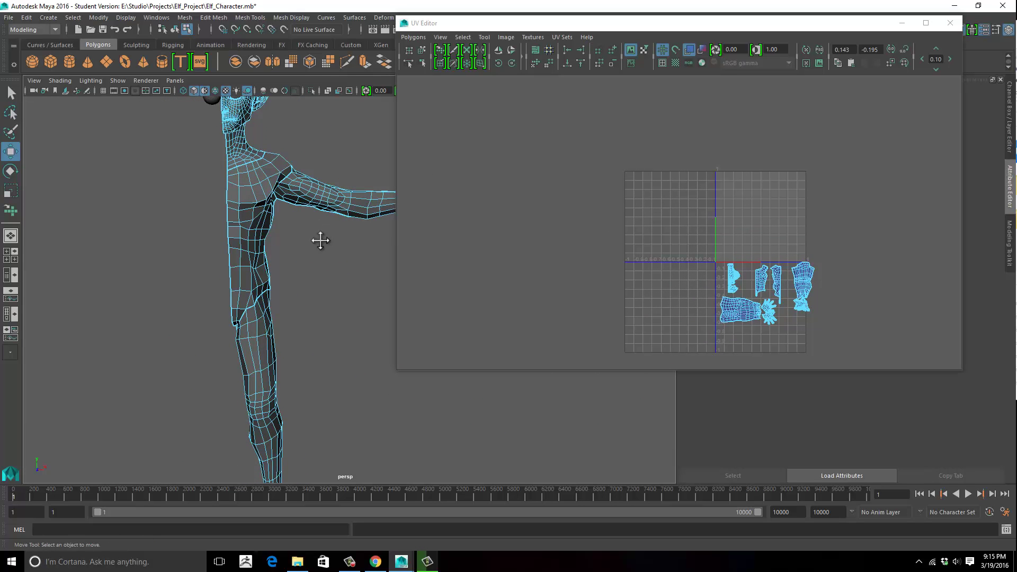
alt+drag(321, 240, 275, 246)
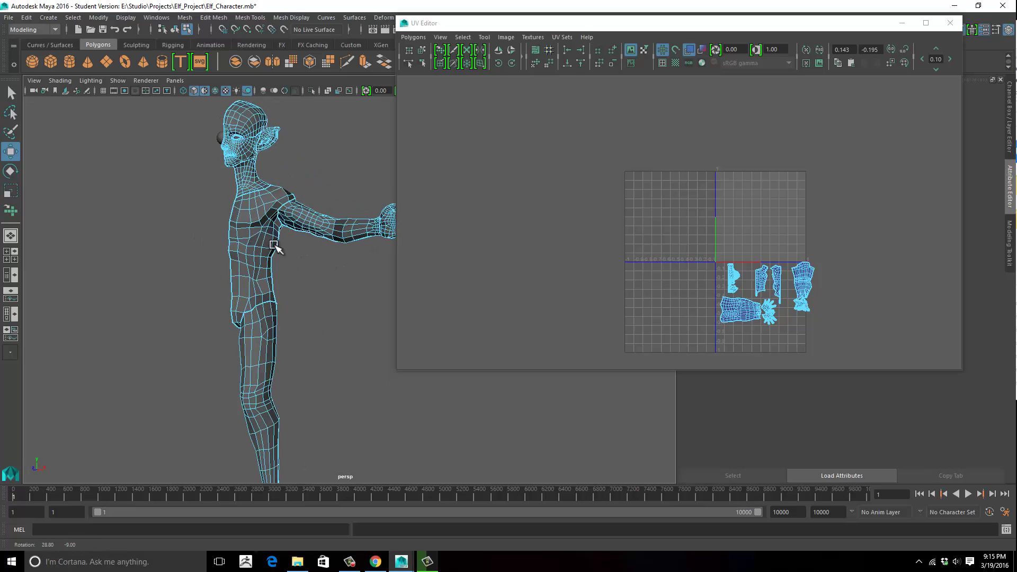
Return to object mode, select the half body and create a mirrored duplicate with Duplicate Special.
right_drag(271, 211, 344, 190)
click(305, 223)
alt+drag(210, 154, 231, 161)
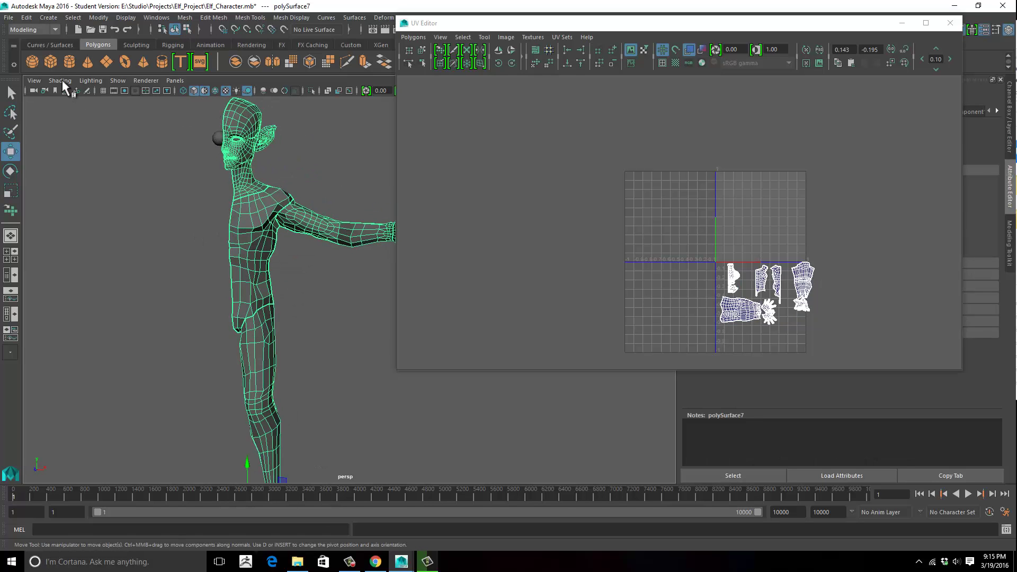
click(25, 17)
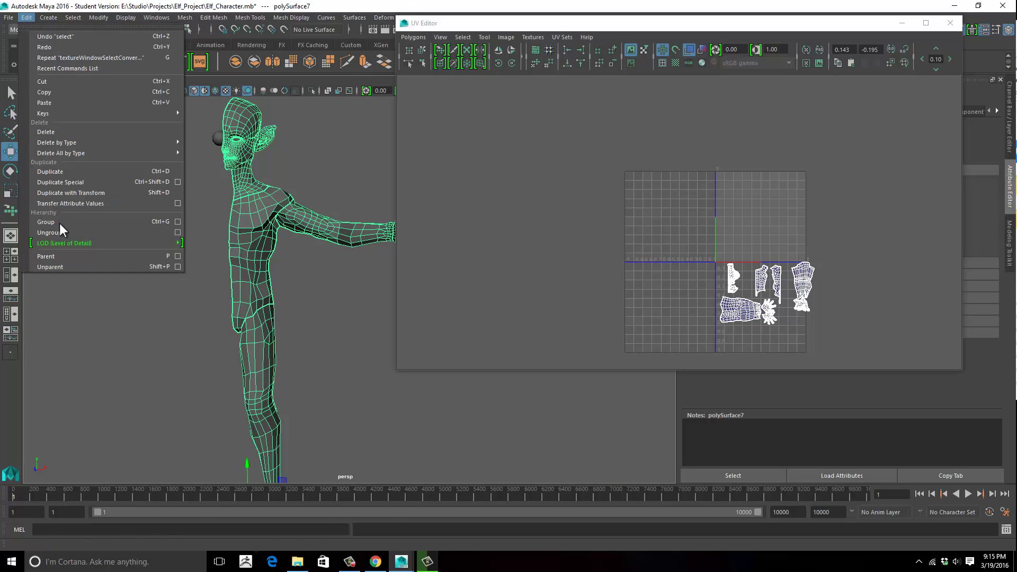
click(78, 183)
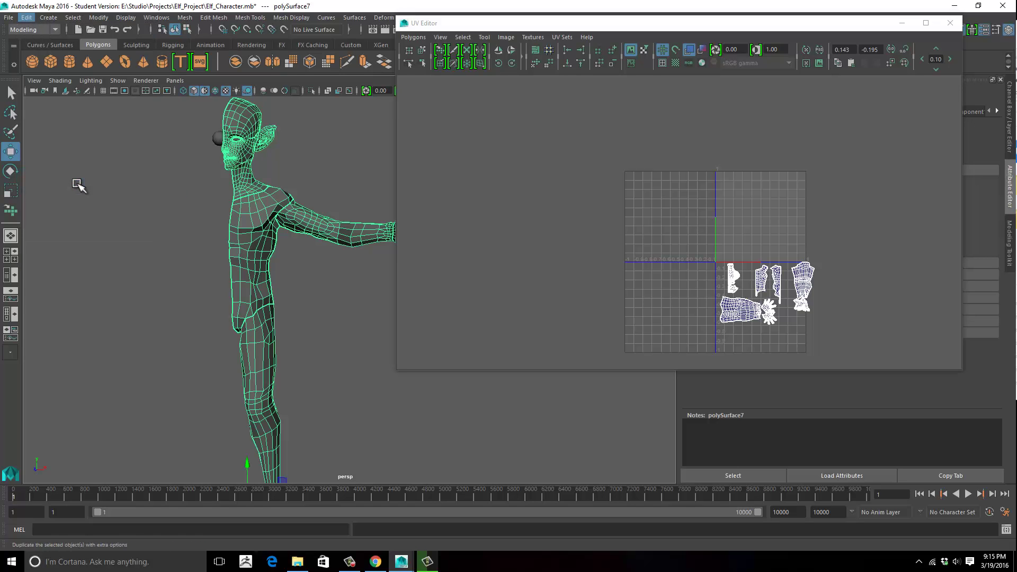
alt+drag(77, 186, 241, 203)
alt+middle_drag(334, 171, 368, 157)
alt+drag(368, 157, 382, 160)
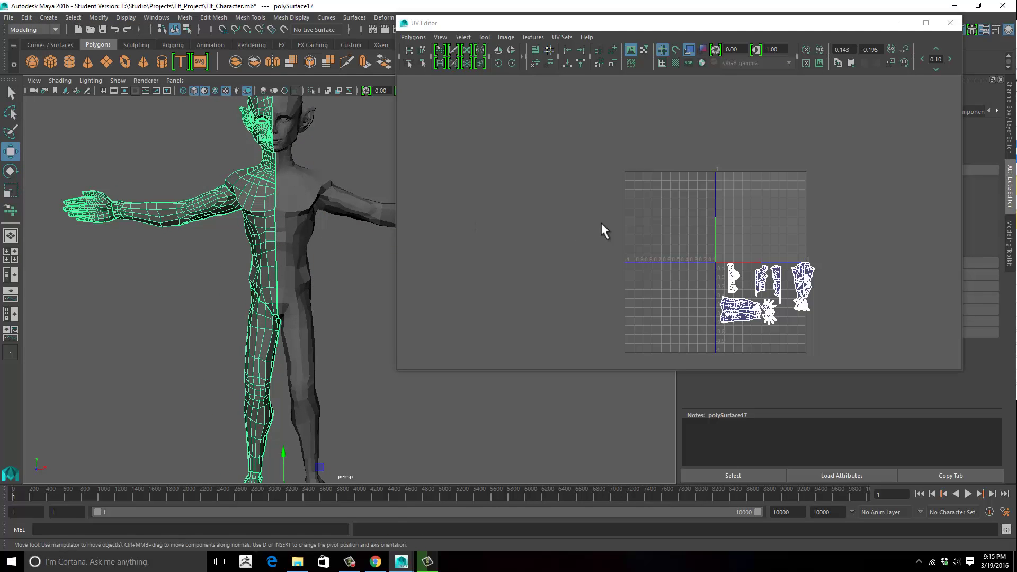
Select the original and mirrored halves alternately to compare their UV shells in the UV Editor.
click(602, 229)
alt+middle_drag(365, 224, 389, 229)
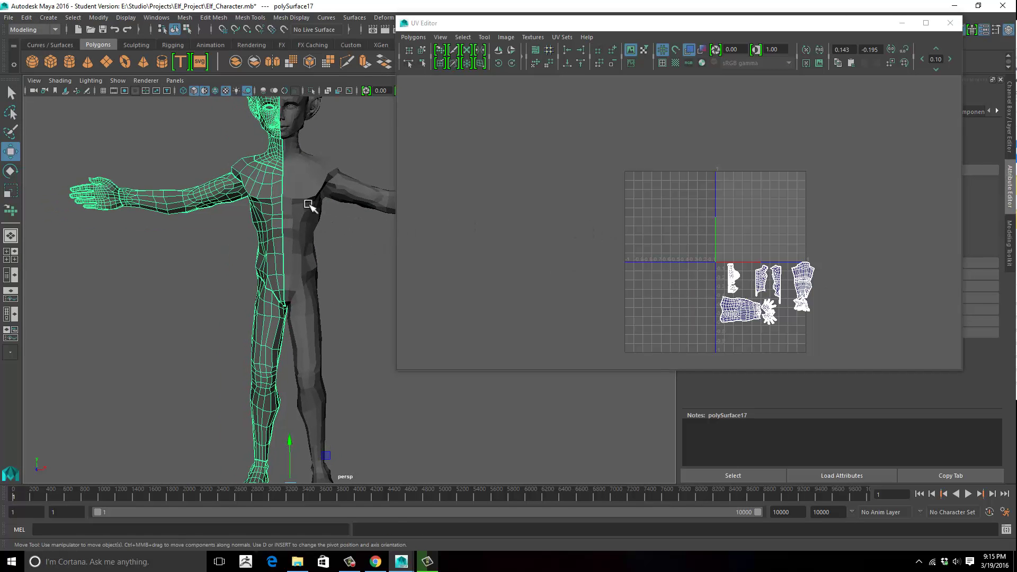
click(278, 190)
click(255, 187)
alt+middle_drag(678, 227, 543, 144)
alt+middle_drag(718, 195, 596, 119)
alt+right_drag(681, 184, 733, 197)
alt+middle_drag(679, 224, 748, 273)
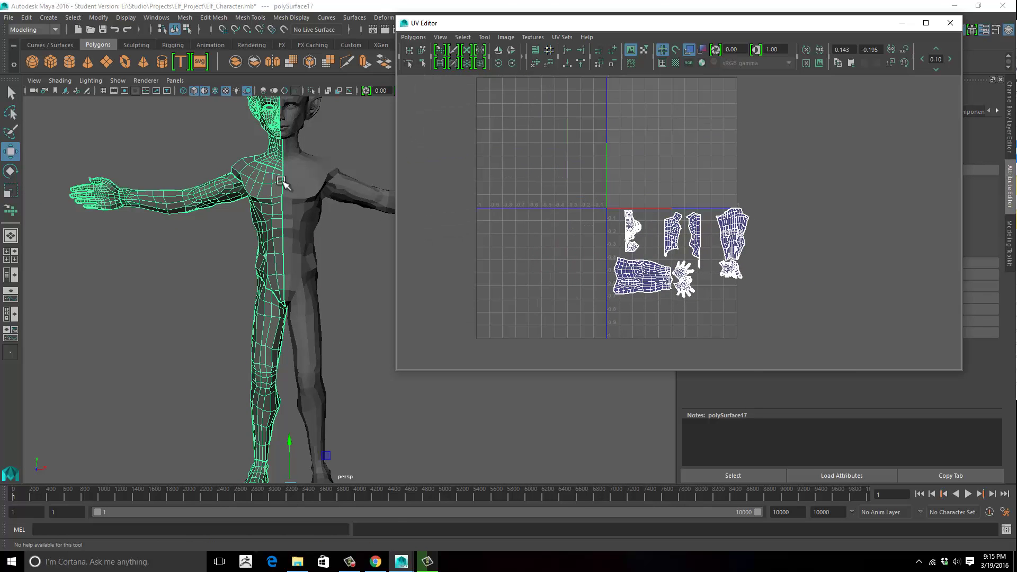
click(315, 169)
click(268, 172)
click(290, 191)
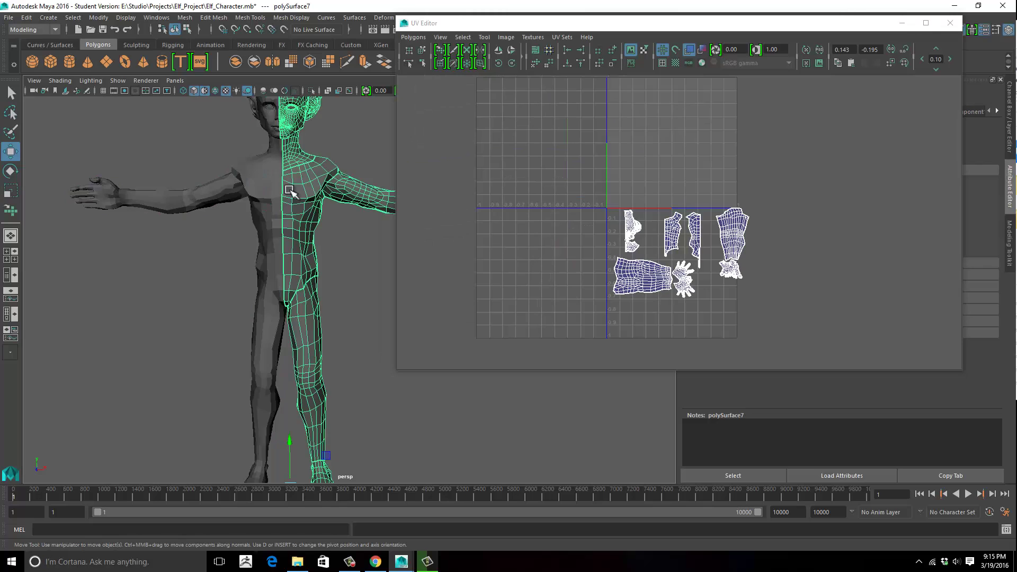
click(264, 186)
click(297, 192)
click(250, 179)
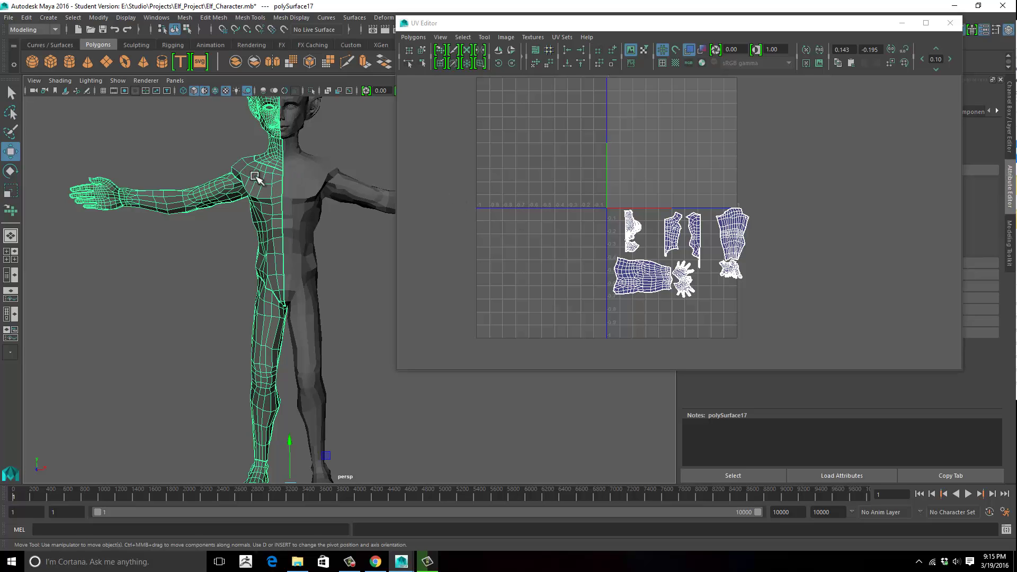
click(307, 181)
click(257, 179)
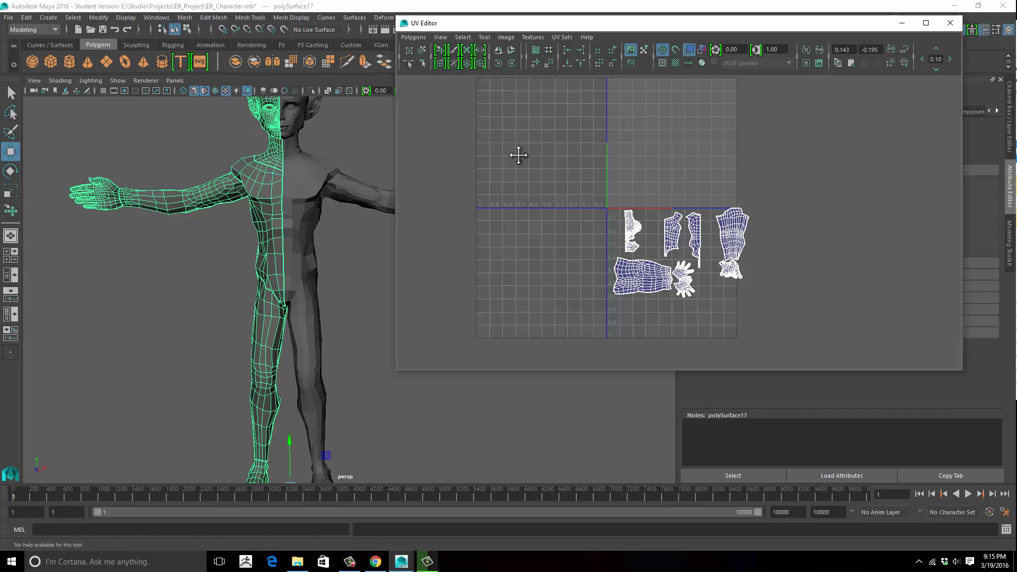
Select all the UVs and move them horizontally to the negative-U side of the UV grid.
alt+middle_drag(519, 154, 519, 176)
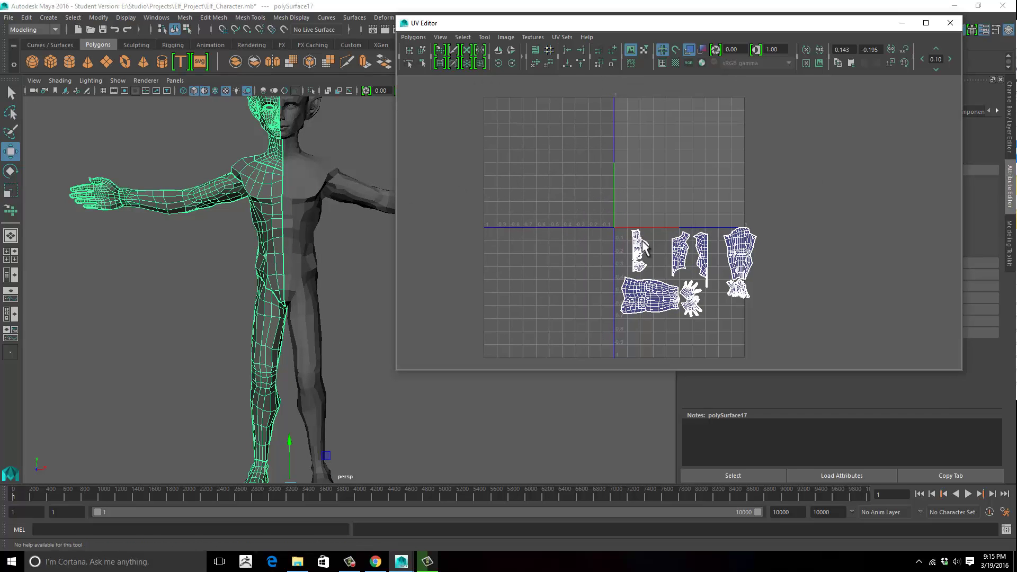
right_drag(642, 244, 688, 245)
drag(581, 176, 830, 347)
drag(772, 295, 768, 291)
mouse_move(589, 273)
mouse_down()
mouse_move(573, 272)
mouse_move(588, 274)
mouse_up()
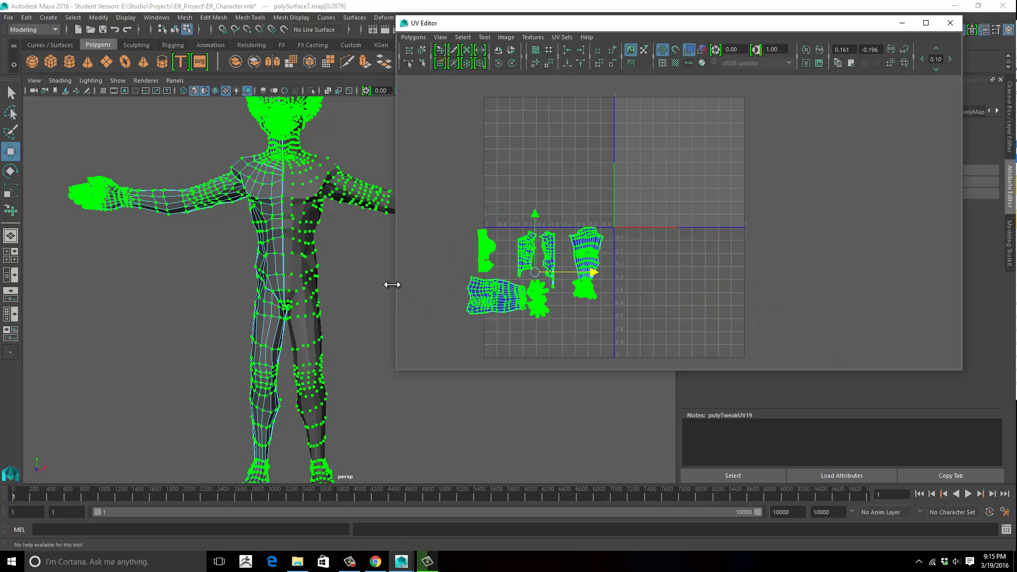
Return to object mode and select each body half in turn to check where its UV shells lie.
click(372, 276)
alt+middle_drag(422, 222, 368, 263)
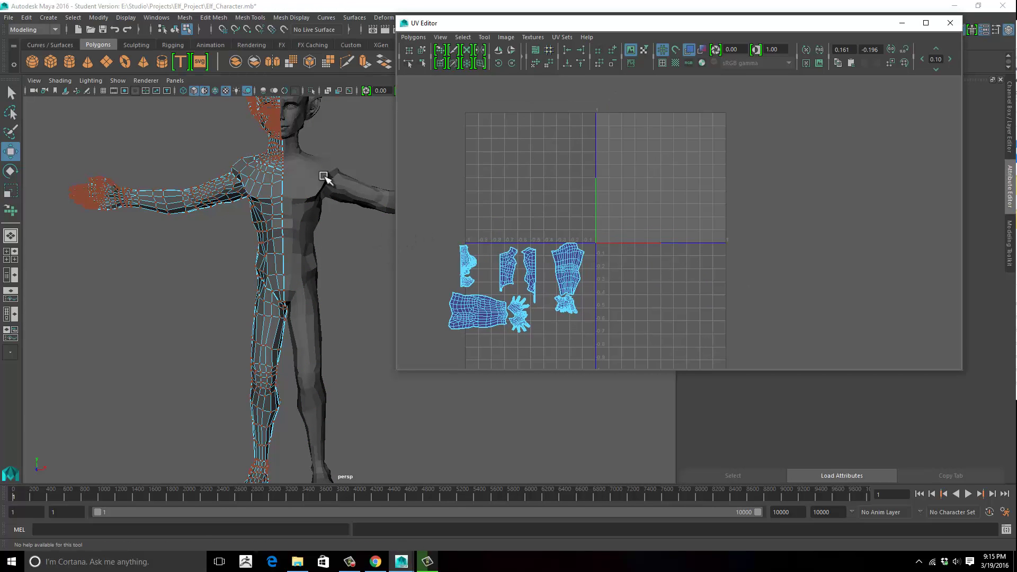
click(322, 176)
right_drag(322, 176, 350, 152)
click(302, 176)
click(256, 183)
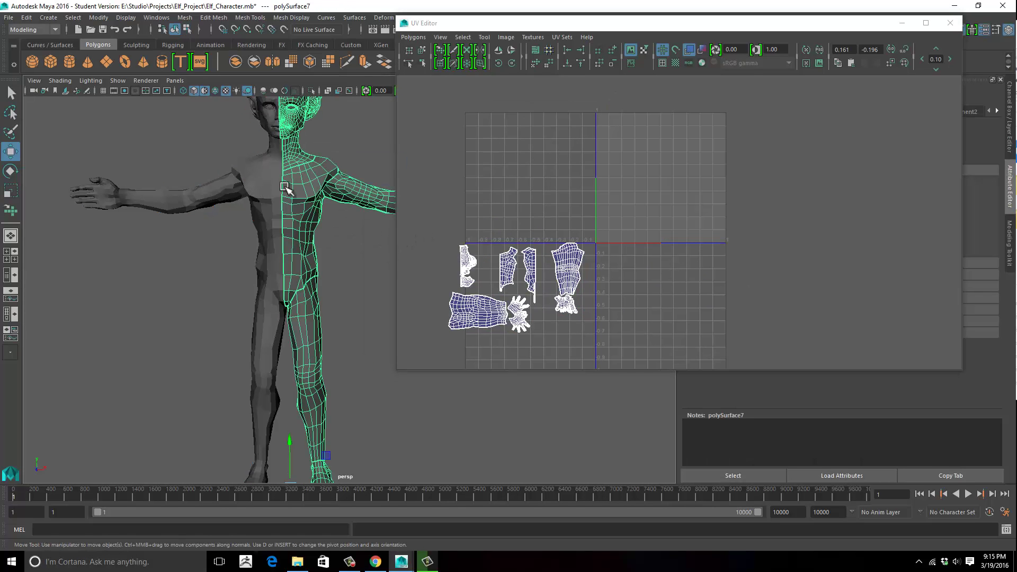
click(305, 185)
click(247, 181)
Undo the UV move and the mirrored duplicate, going back to the single half body.
key(ctrl+z)
key(ctrl+z)
key(ctrl+z)
key(ctrl+z)
key(ctrl+z)
key(ctrl+z)
key(ctrl+z)
key(ctrl+z)
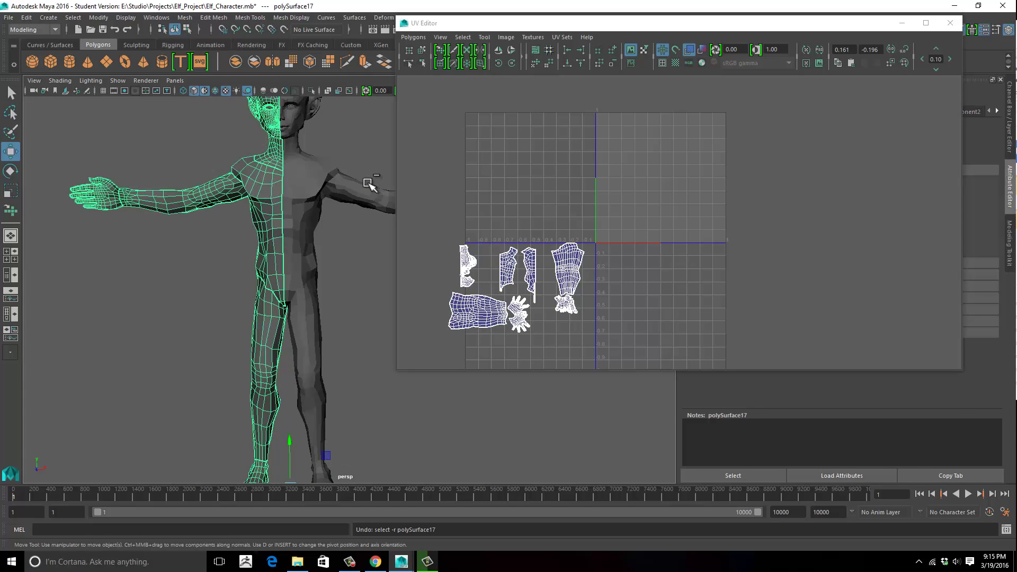
key(ctrl+z)
key(ctrl+z)
key(ctrl+z)
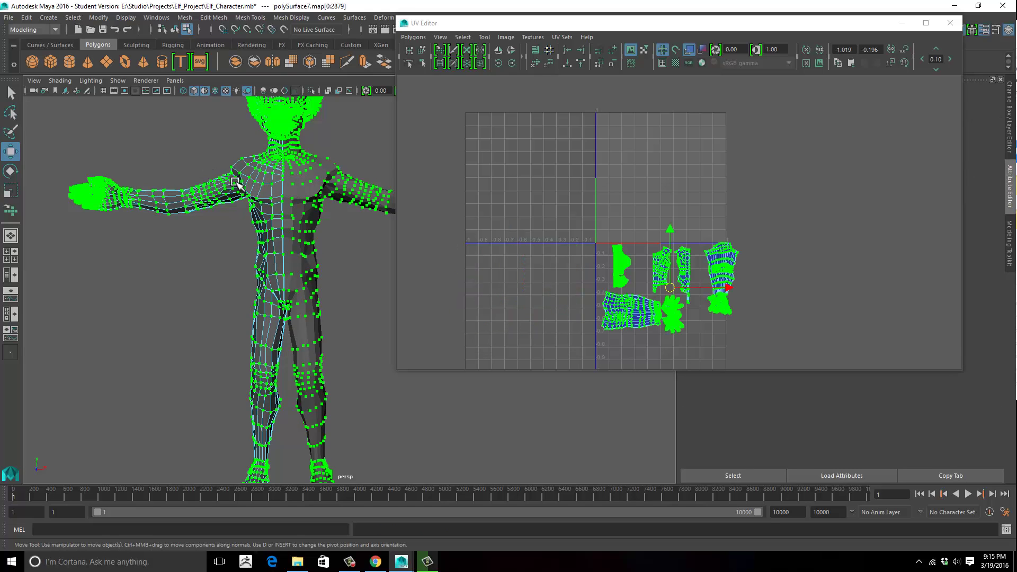
key(ctrl+z)
key(ctrl+z)
key(ctrl+z)
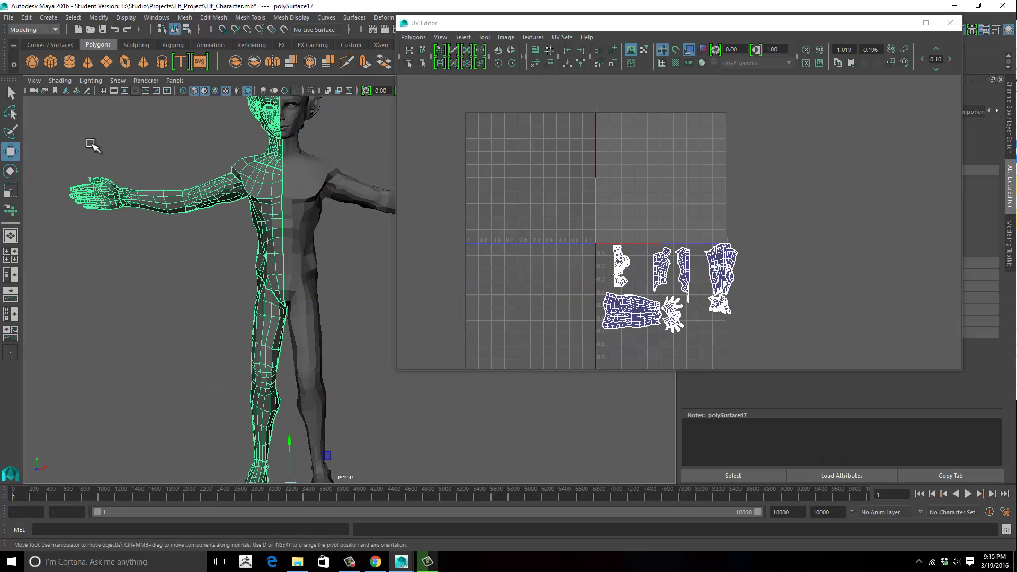
key(ctrl+z)
Mirror the remaining body half with Duplicate Special, using geometry type Copy and a Scale X of -1.
click(298, 175)
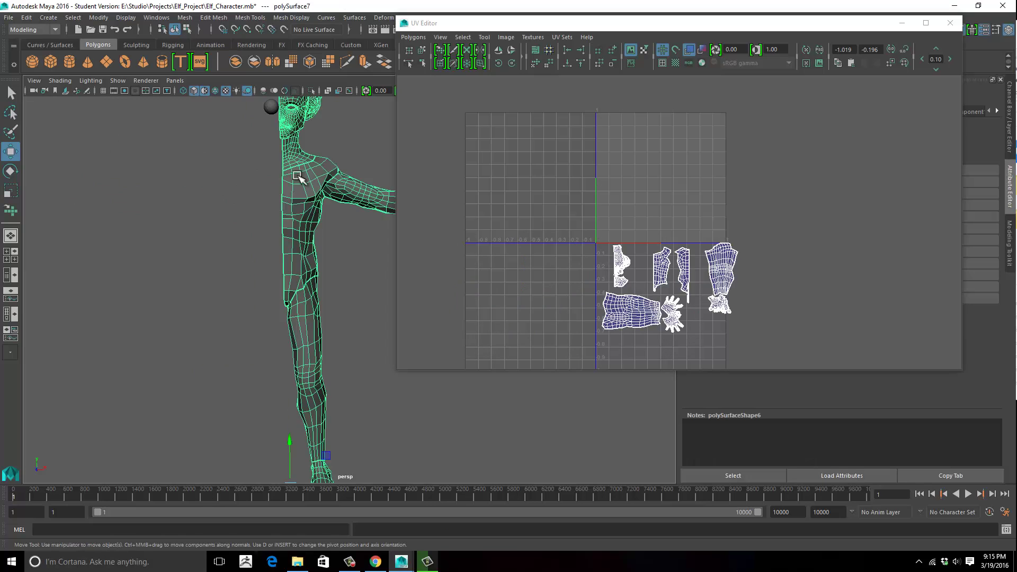
alt+drag(275, 179, 281, 175)
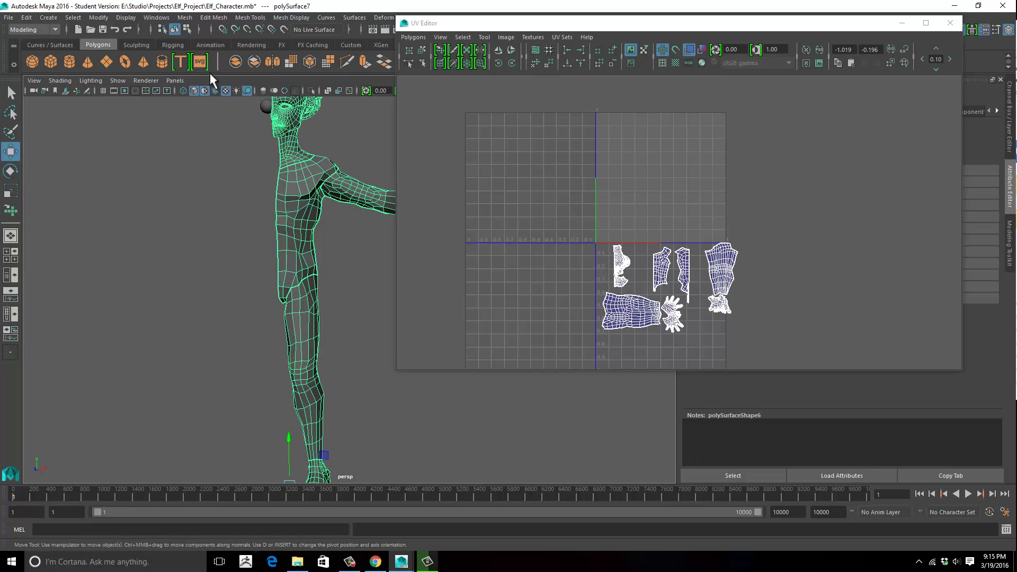
alt+middle_drag(139, 160, 146, 177)
alt+right_drag(145, 177, 138, 163)
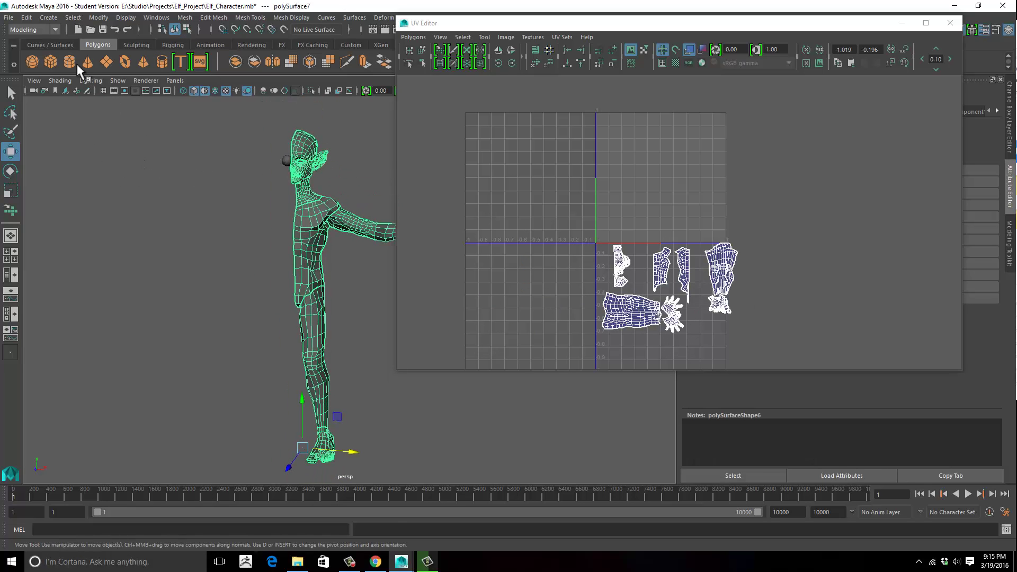
click(29, 21)
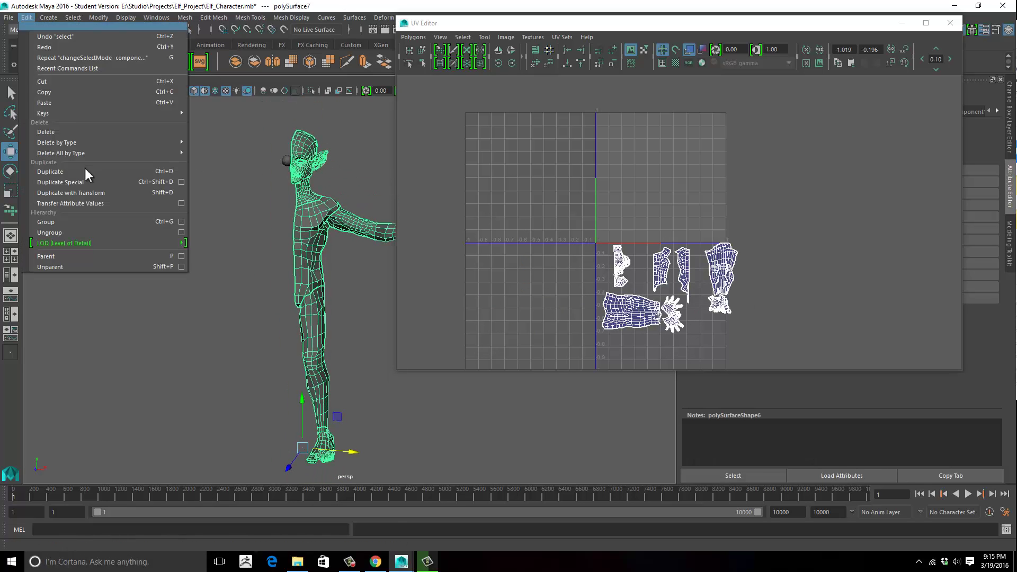
click(182, 181)
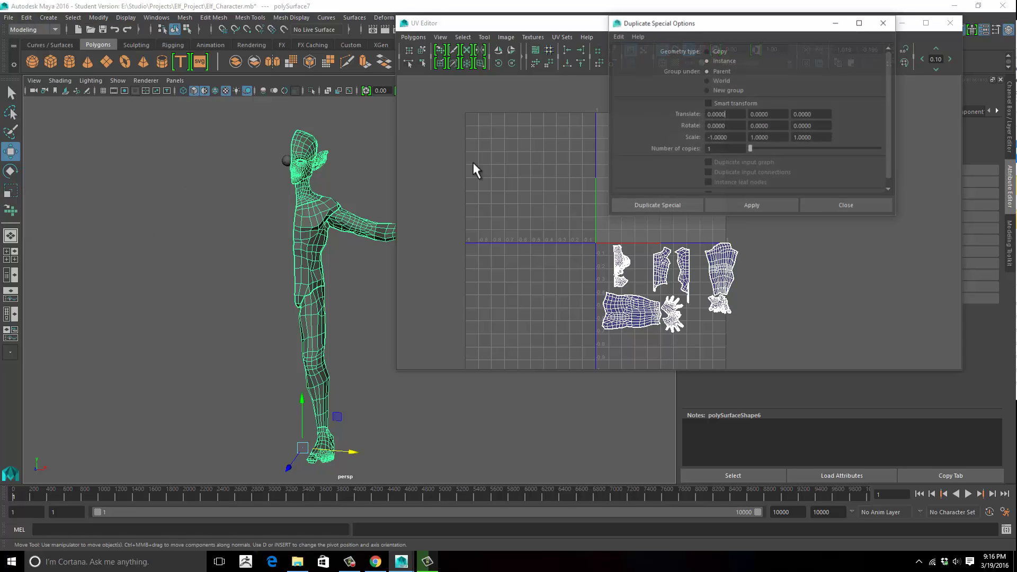
click(706, 52)
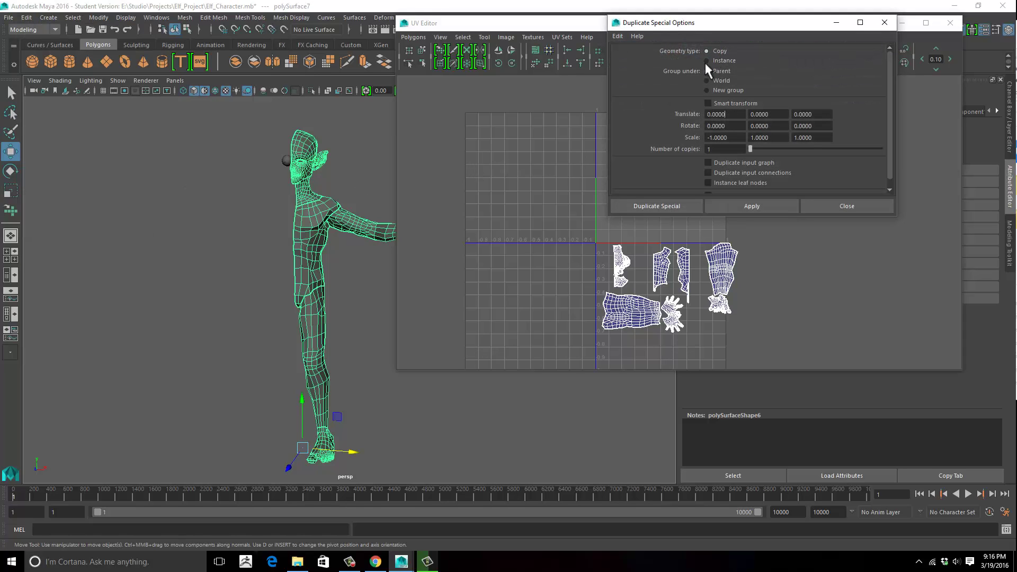
click(746, 207)
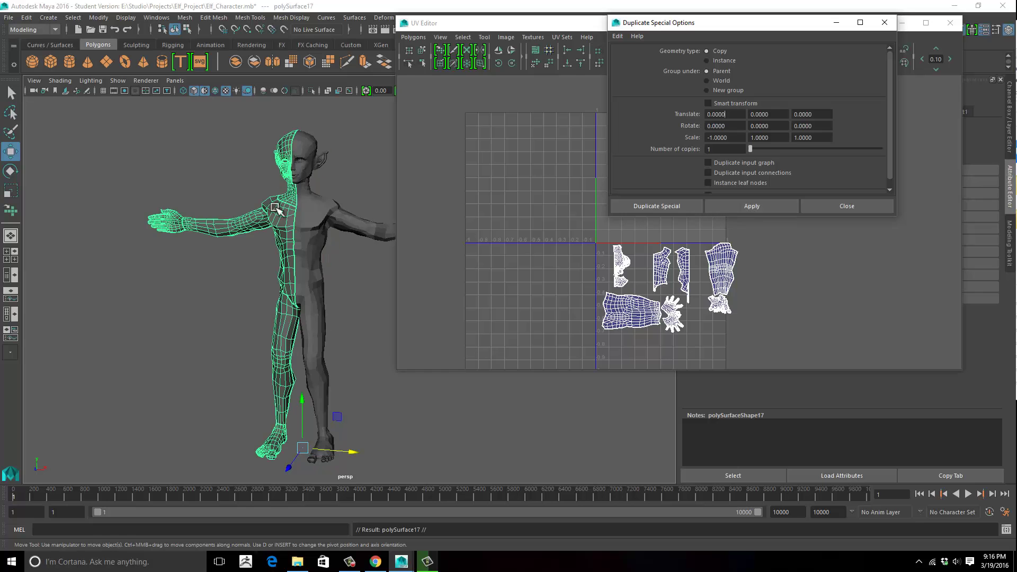
click(850, 205)
Select all UVs of the mirrored half and move them horizontally to the negative-U side of the UV grid.
right_click(673, 235)
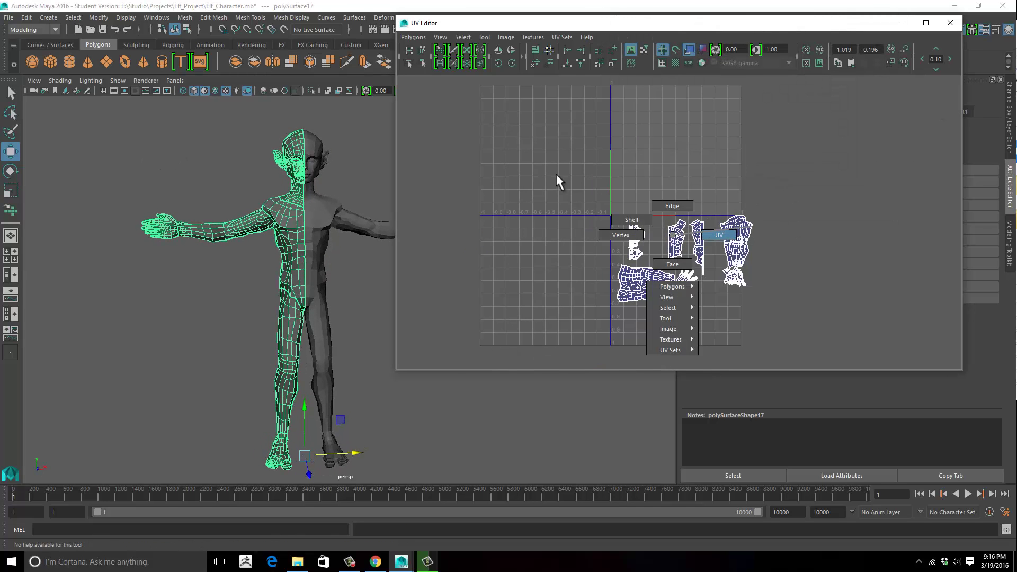
drag(559, 182, 821, 323)
drag(744, 265, 586, 265)
Select the original and mirrored halves alternately to check that their UV layouts are independent.
click(325, 213)
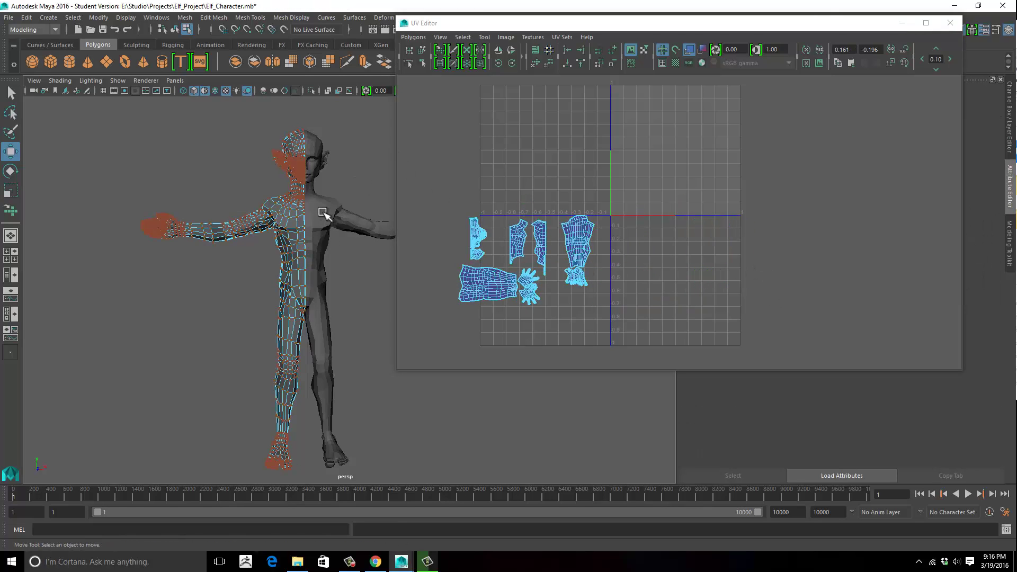
click(321, 213)
click(288, 213)
click(306, 213)
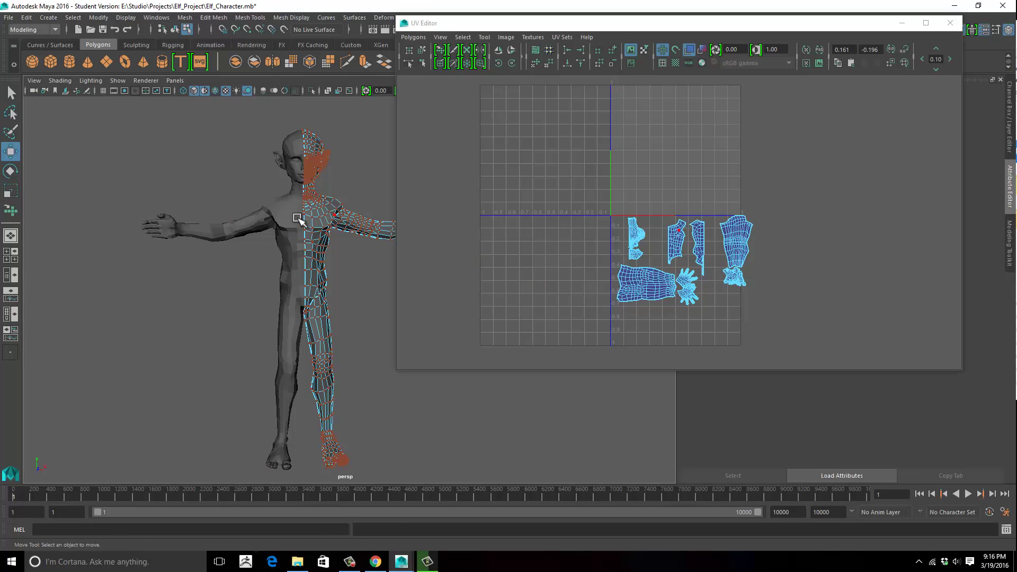
click(274, 212)
click(340, 213)
click(266, 214)
alt+drag(361, 180, 350, 183)
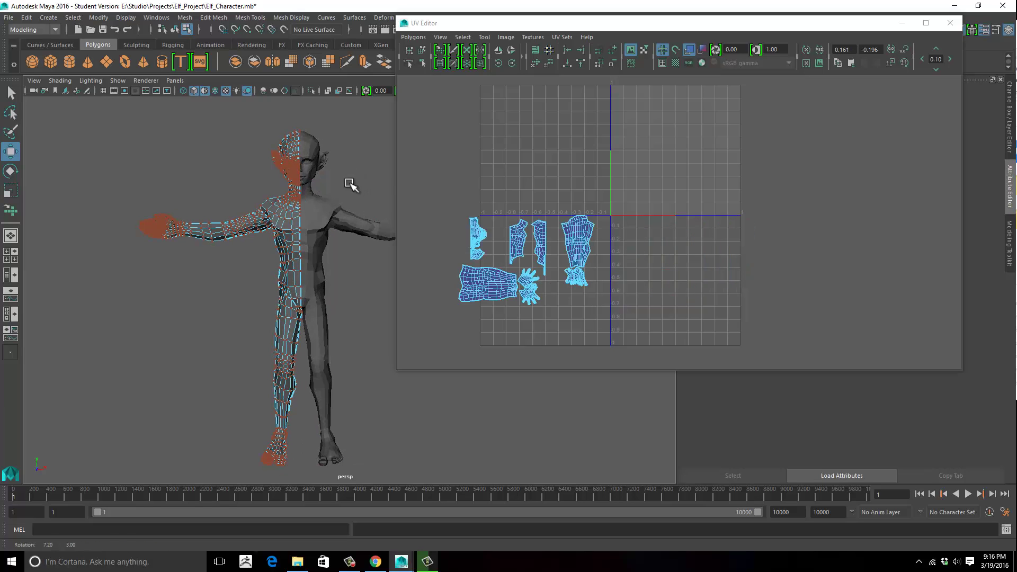
alt+right_drag(350, 183, 390, 185)
alt+middle_drag(389, 185, 375, 215)
scroll(343, 210, down, 2)
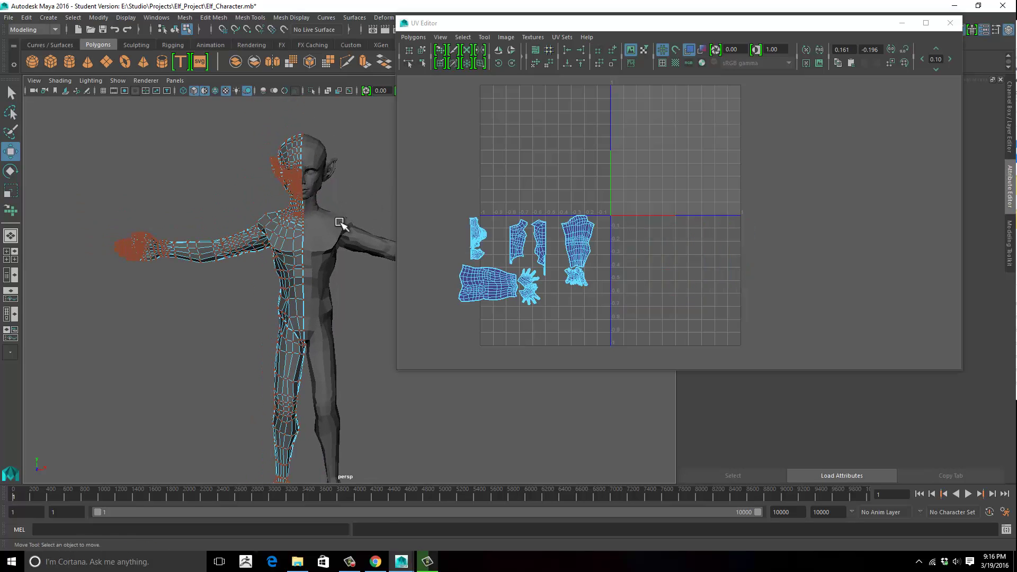
Return to object mode, select the mirrored half and review the Duplicate Special options without applying them.
right_drag(344, 225, 374, 208)
click(301, 218)
click(300, 217)
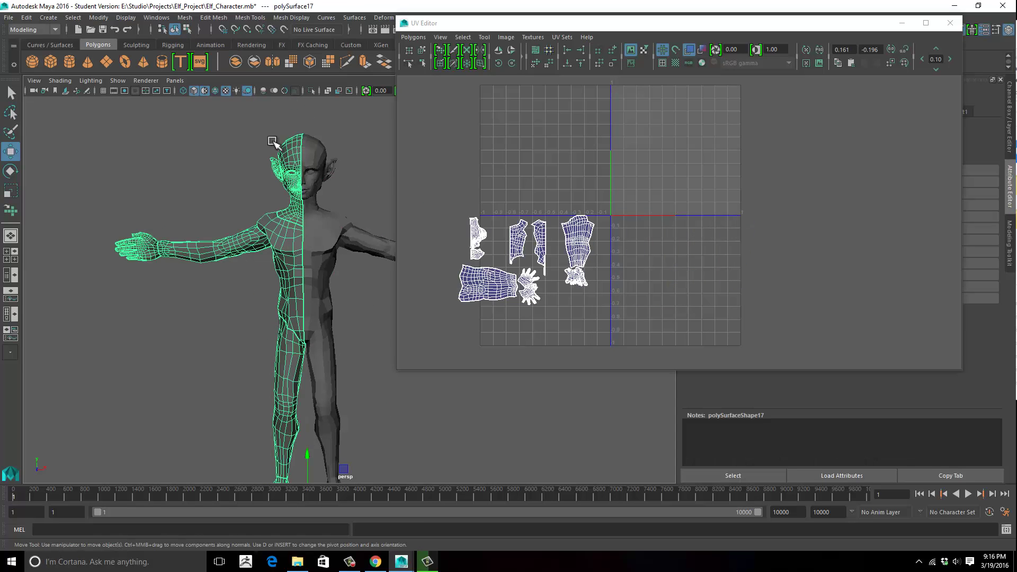
click(23, 20)
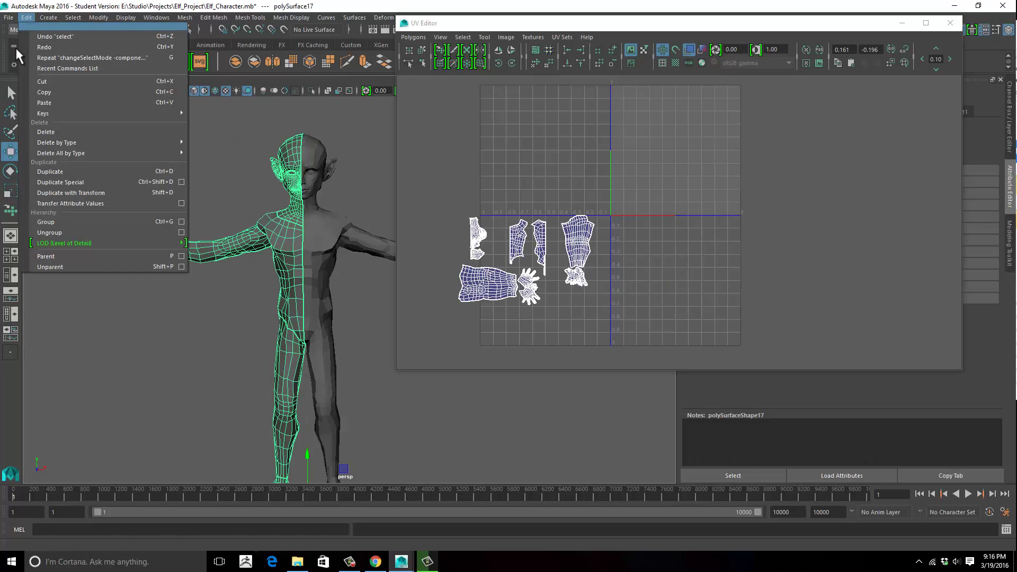
click(182, 181)
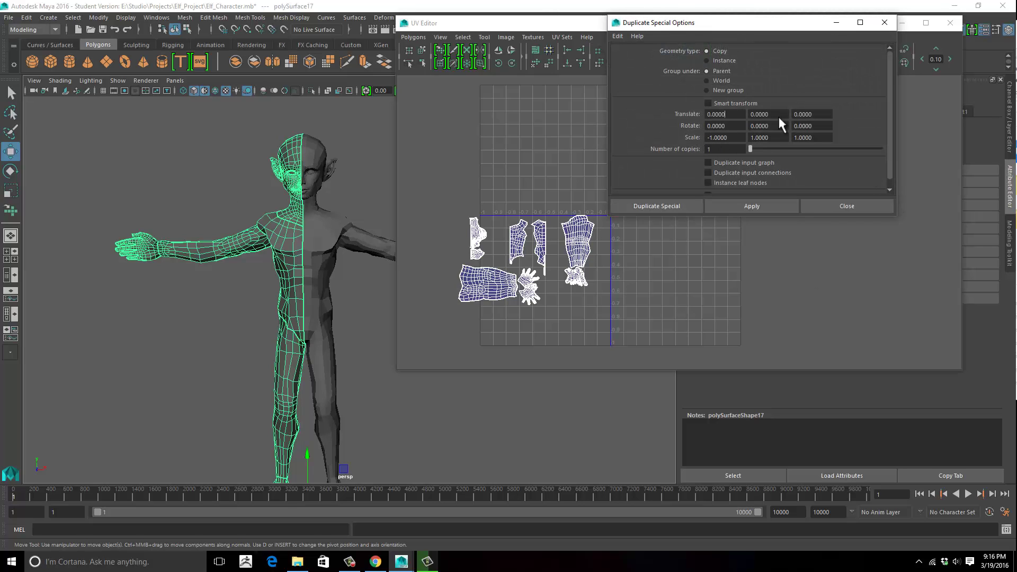
click(884, 23)
Select the original half and add the mirrored half to view both UV layouts side by side.
alt+drag(109, 314, 212, 347)
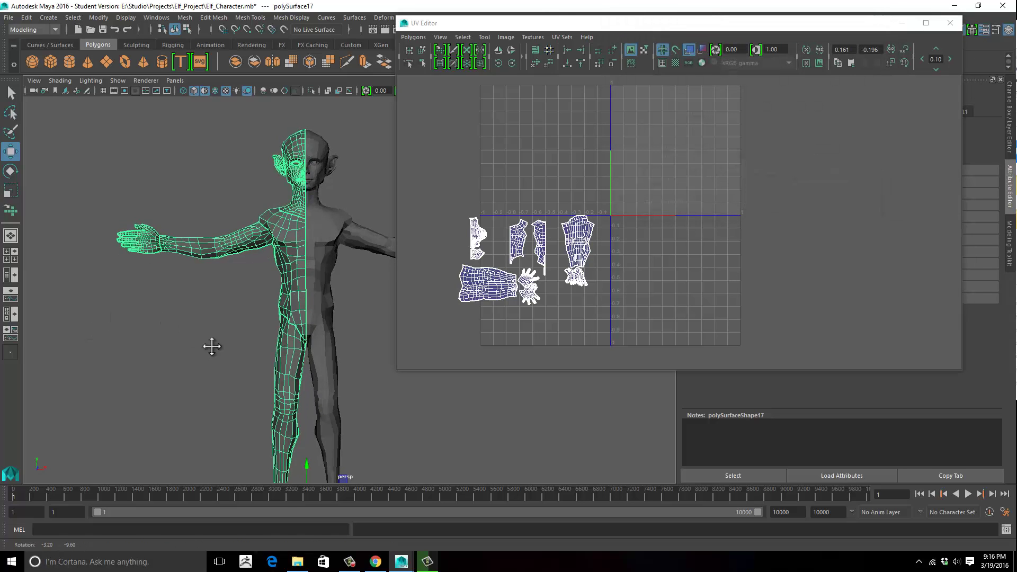
alt+middle_drag(212, 347, 198, 317)
alt+drag(198, 316, 242, 322)
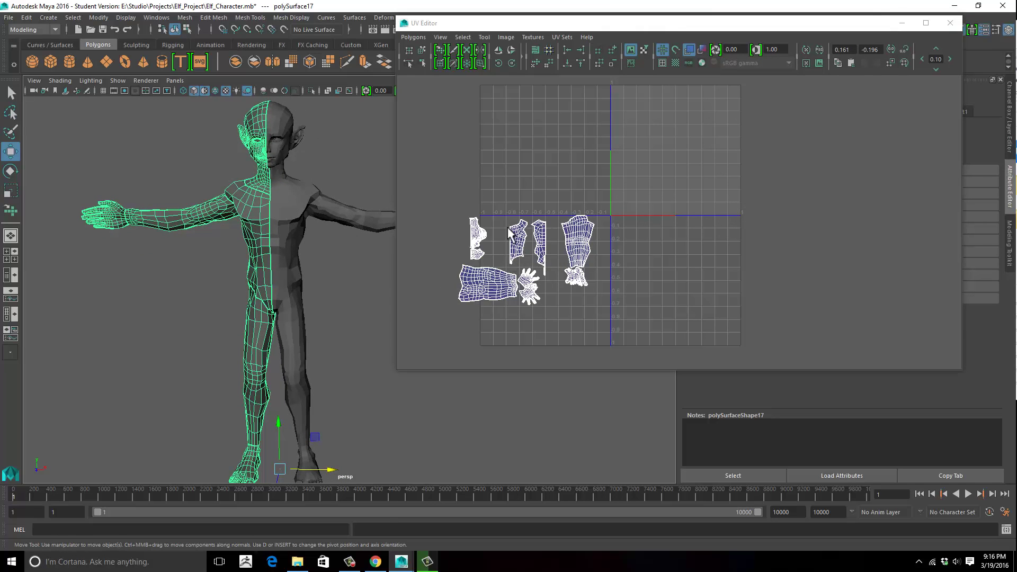
click(281, 203)
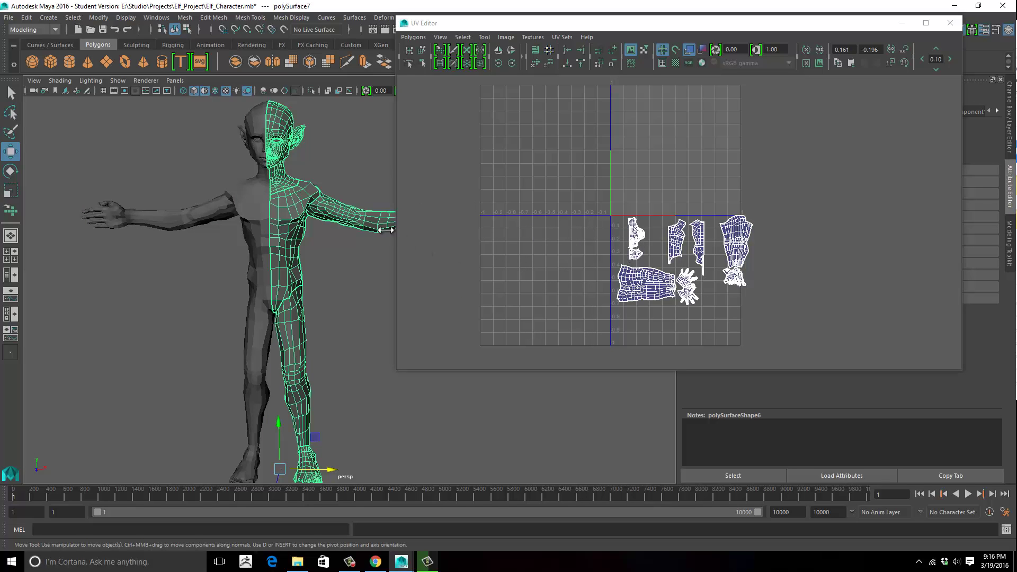
shift+click(261, 211)
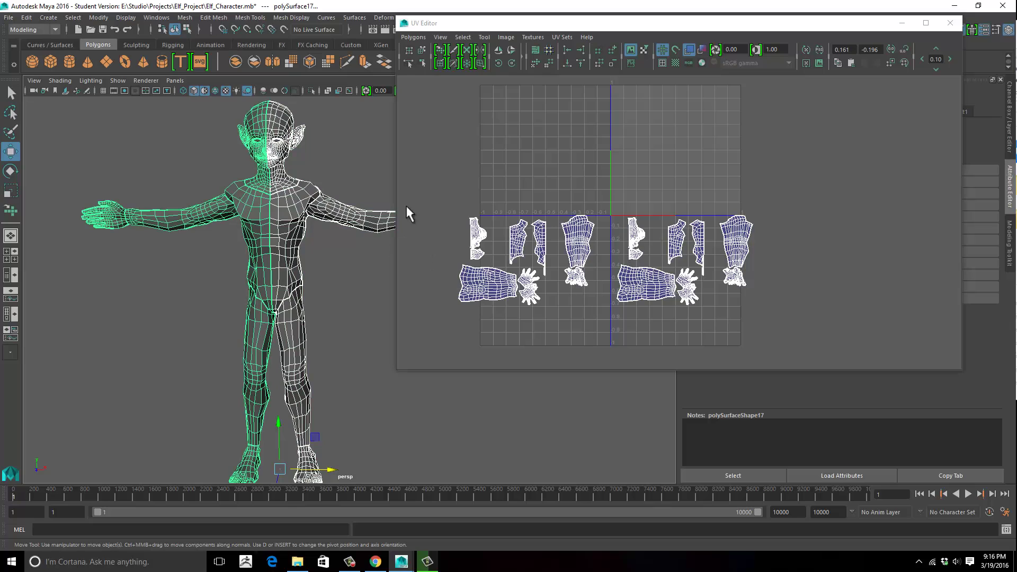
Reverse the normals of the mirrored body half.
click(255, 200)
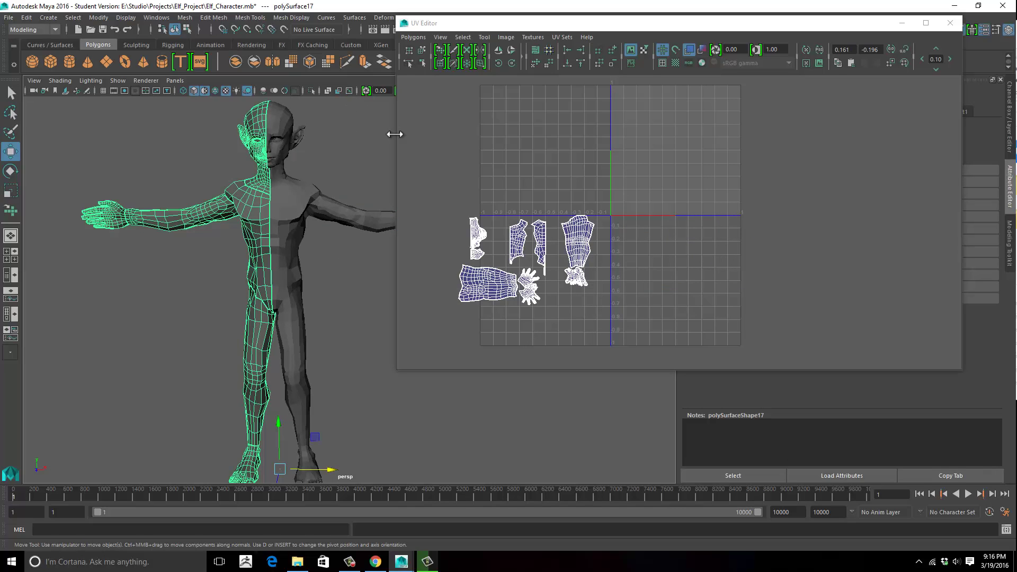
click(292, 17)
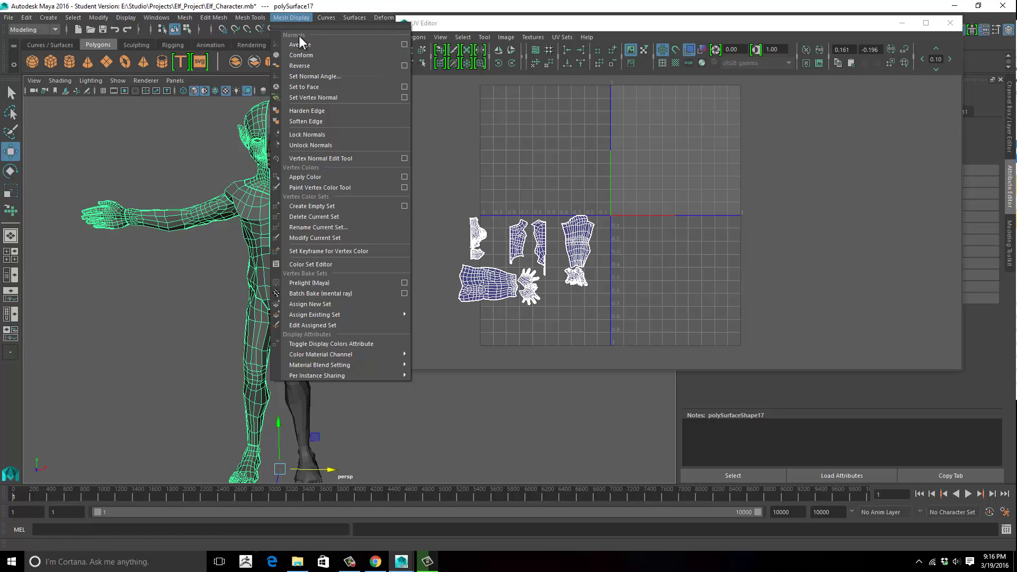
click(295, 66)
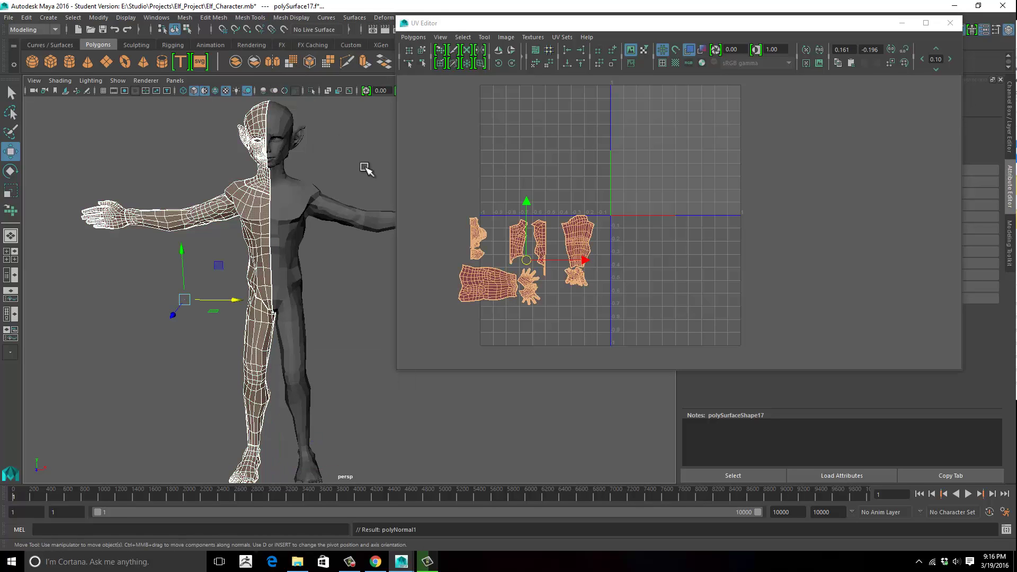
click(318, 221)
key(ctrl+z)
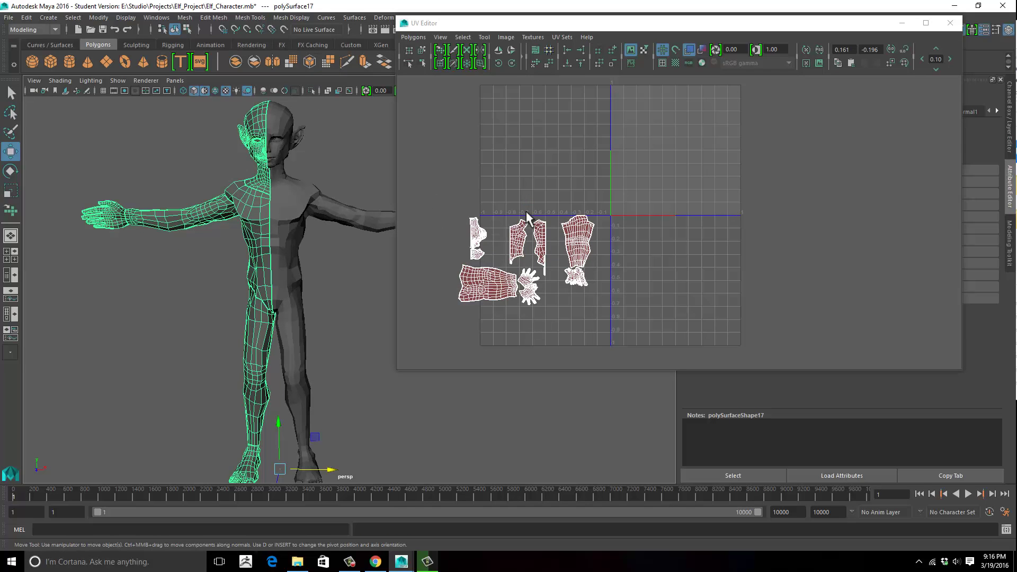
drag(439, 173, 635, 356)
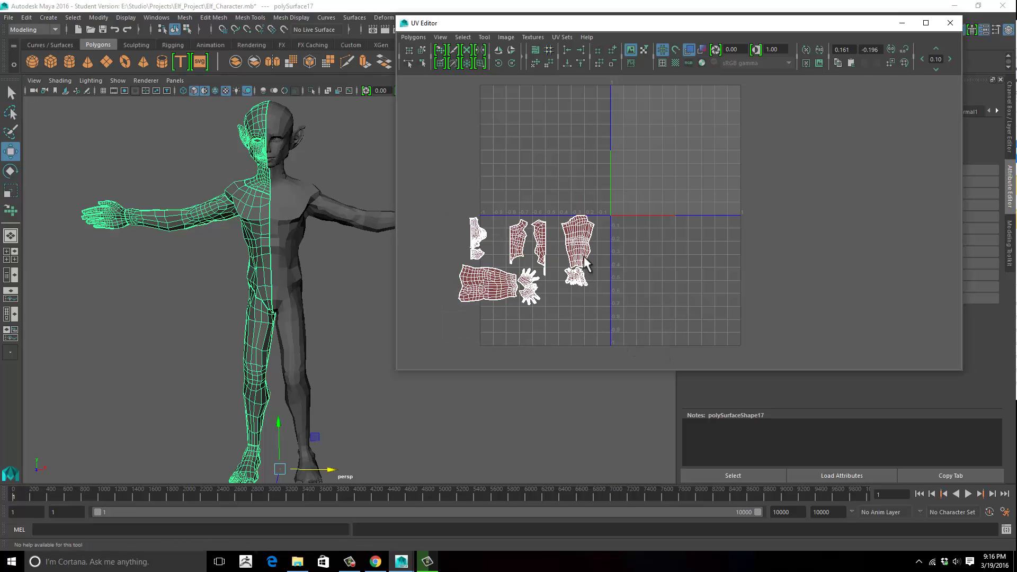
right_drag(585, 258, 631, 257)
drag(377, 181, 631, 339)
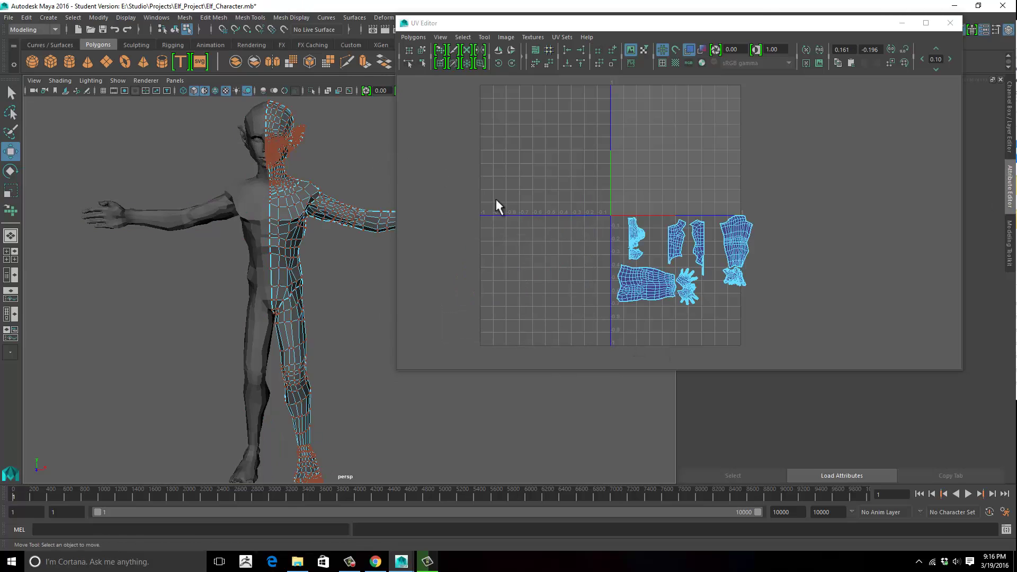
key(ctrl+z)
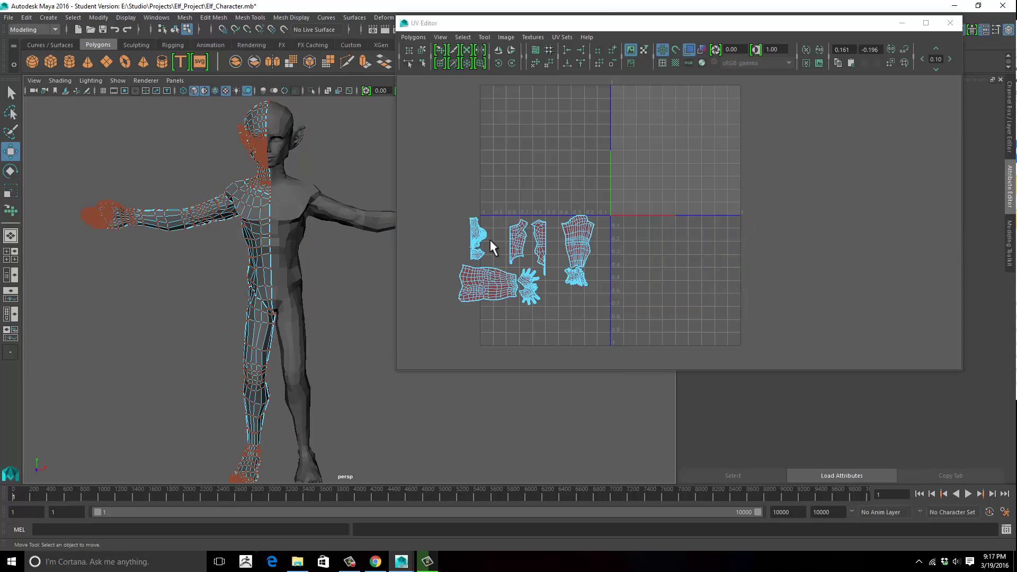
Select all UV shells of the mirrored half and flip them horizontally in the U direction.
right_drag(479, 246, 459, 200)
drag(449, 192, 601, 338)
click(499, 51)
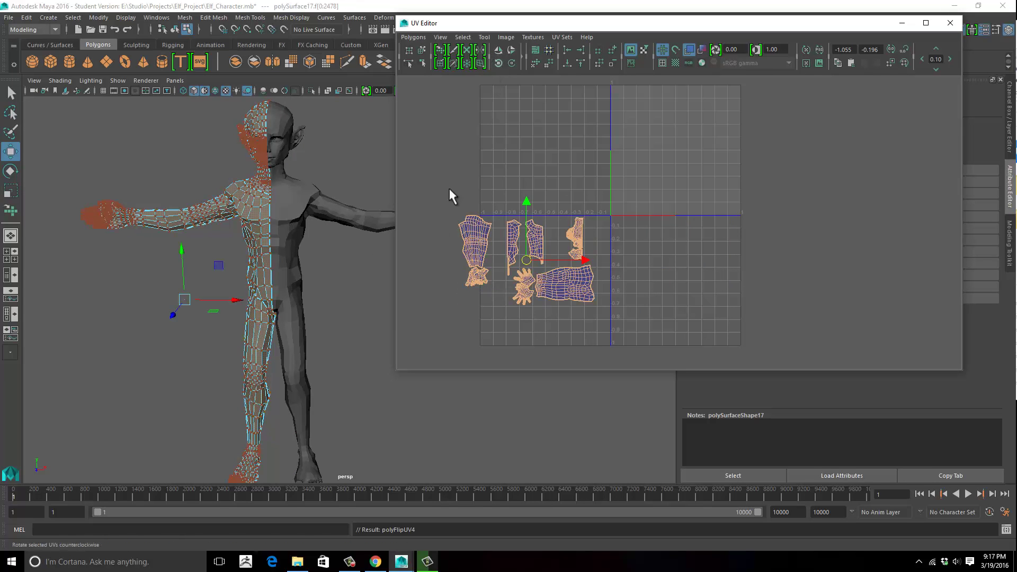
click(448, 310)
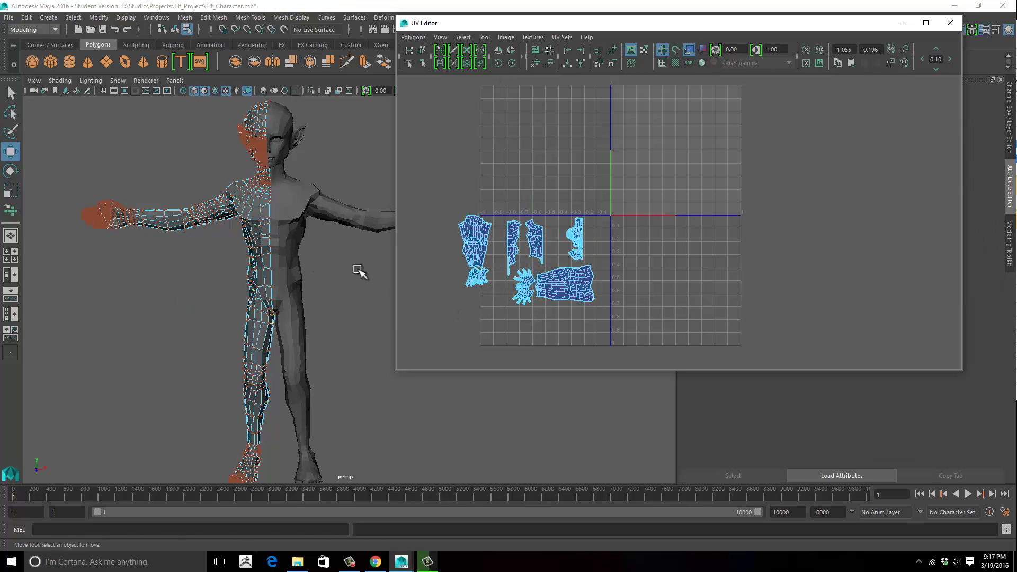
Select both body halves in object mode and combine them into a single mesh.
alt+middle_drag(349, 302, 363, 316)
click(299, 239)
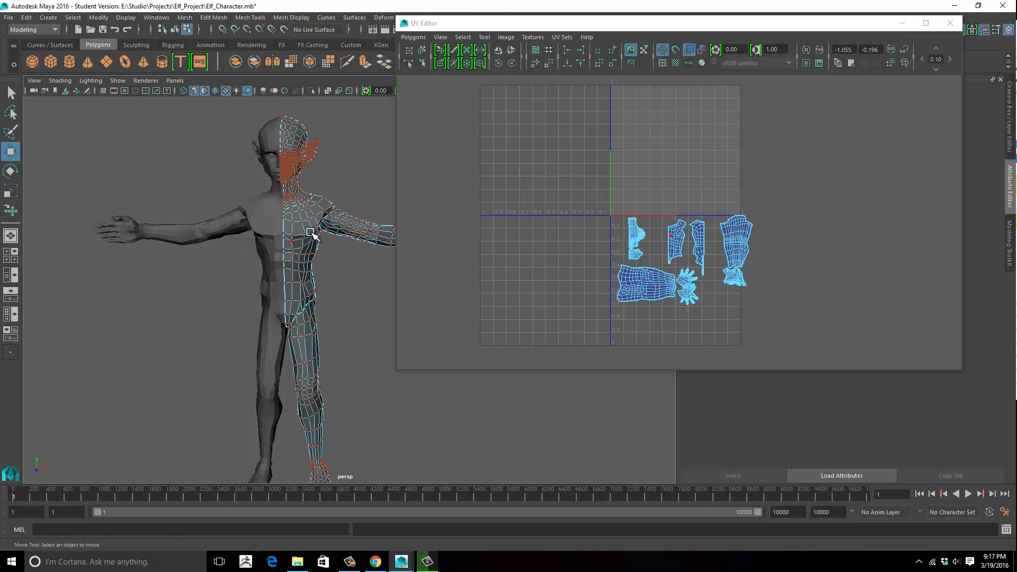
right_drag(311, 233, 358, 218)
click(265, 237)
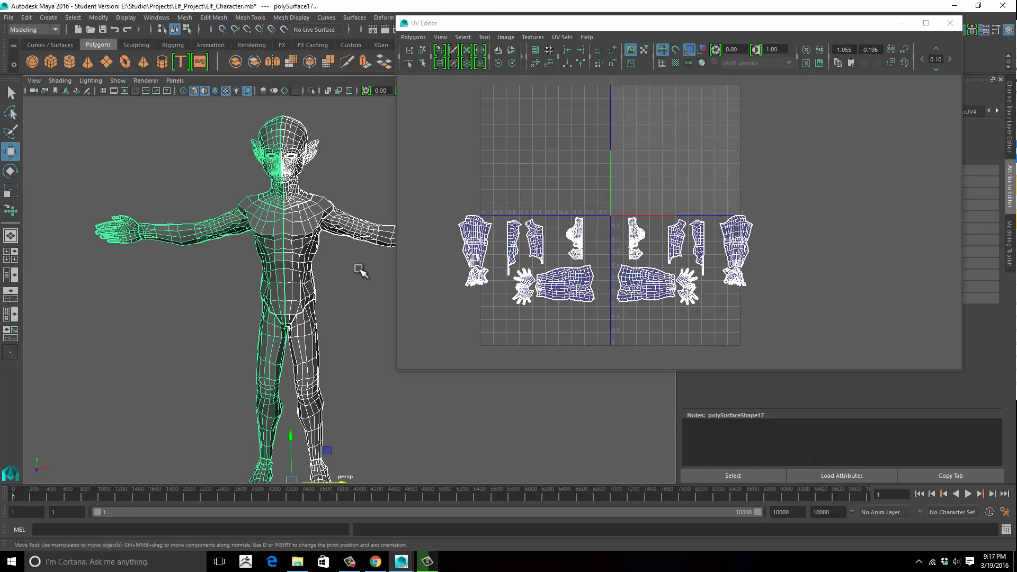
key(space)
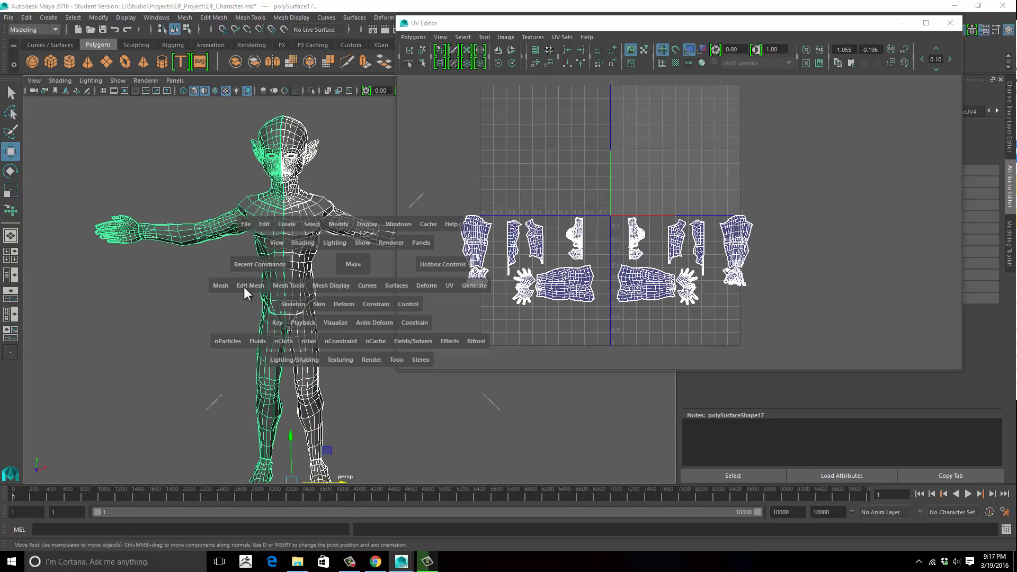
click(221, 285)
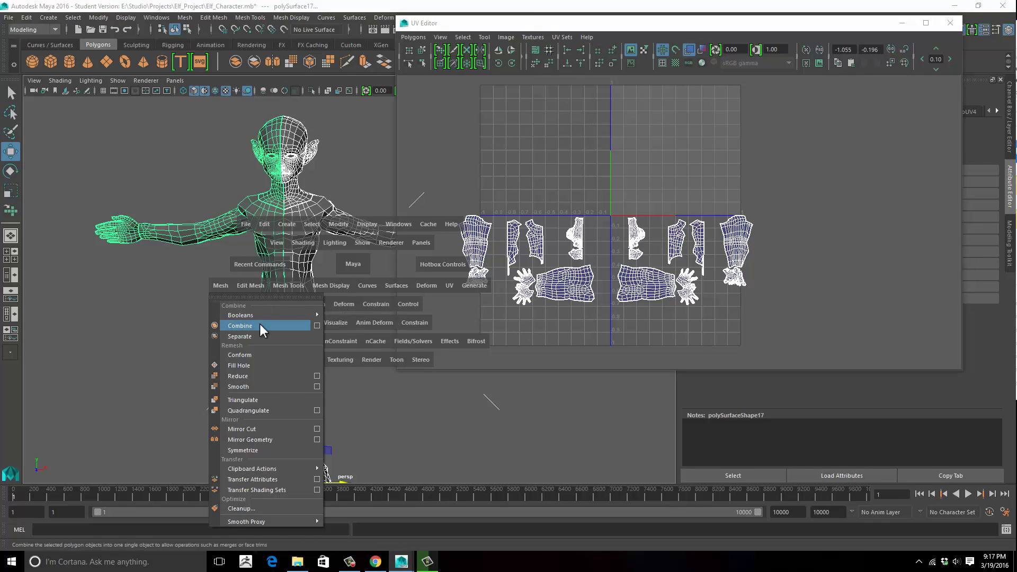
click(259, 325)
Switch the combined elf mesh to vertex selection and show it in the front view.
alt+drag(352, 307, 360, 302)
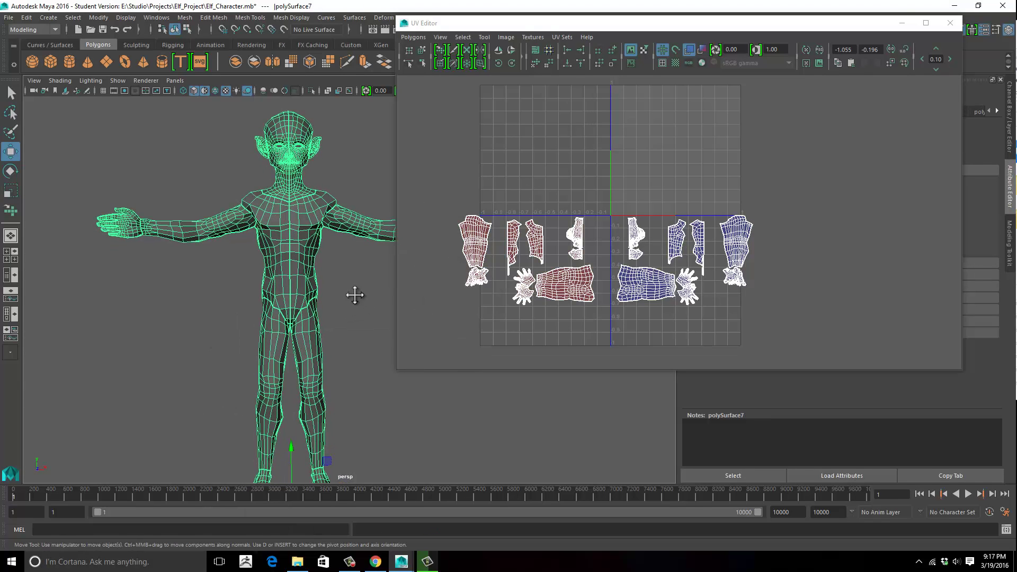
alt+middle_drag(356, 295, 365, 315)
alt+right_drag(352, 313, 419, 310)
mouse_move(360, 313)
alt+middle_down()
mouse_move(356, 306)
mouse_move(362, 315)
alt+middle_up()
alt+middle_drag(288, 285, 290, 298)
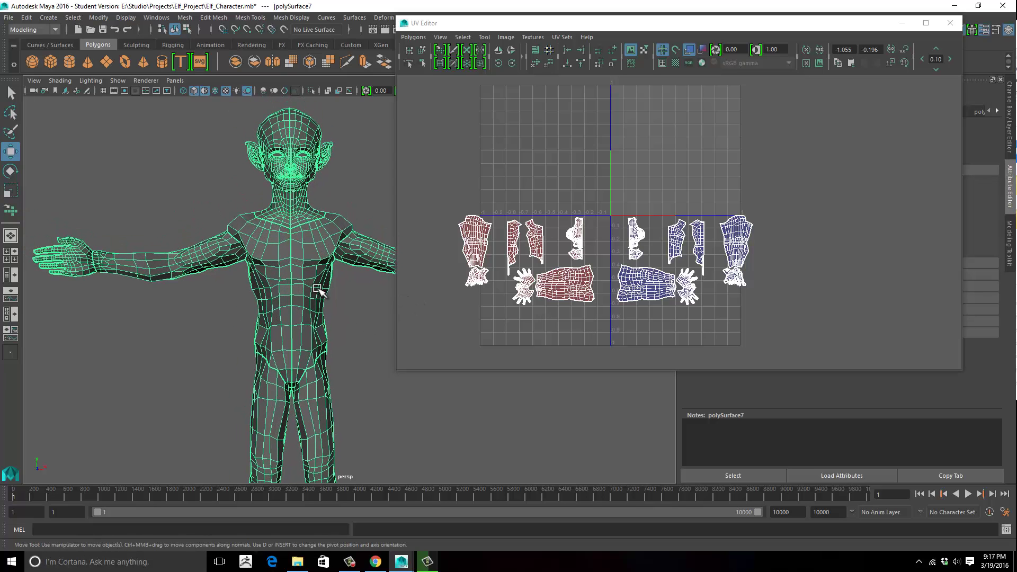
right_drag(301, 131, 284, 106)
key(space)
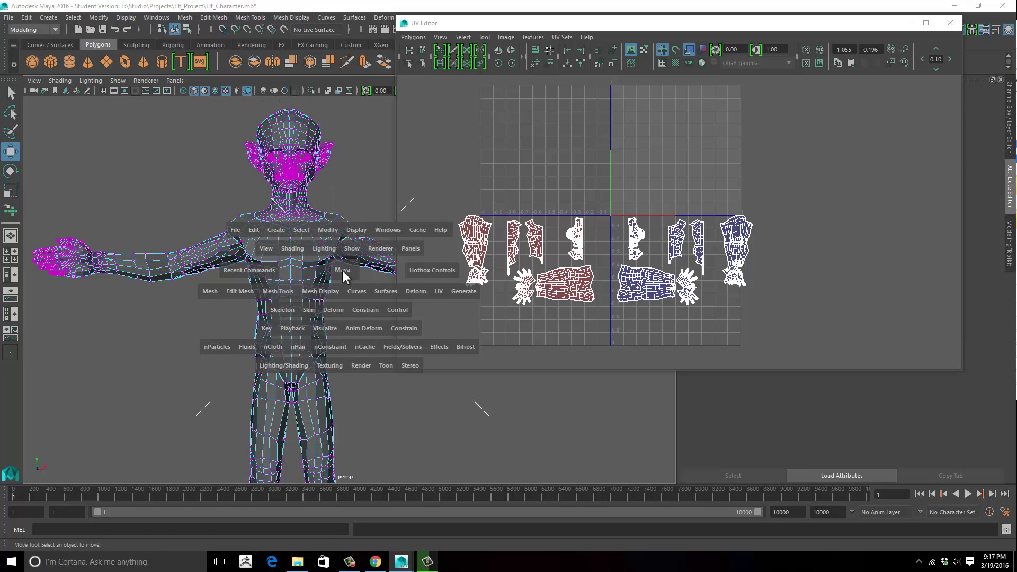
key(space)
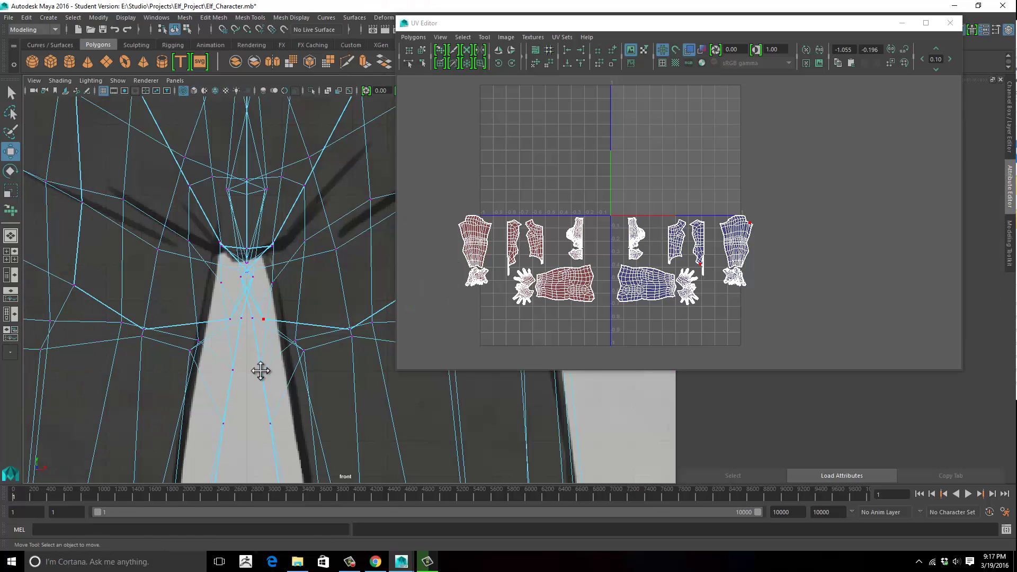
Select the column of vertices along the body's centre line, from the head down to the crotch.
alt+middle_drag(261, 370, 259, 393)
alt+right_drag(329, 320, 168, 313)
alt+right_drag(371, 258, 223, 249)
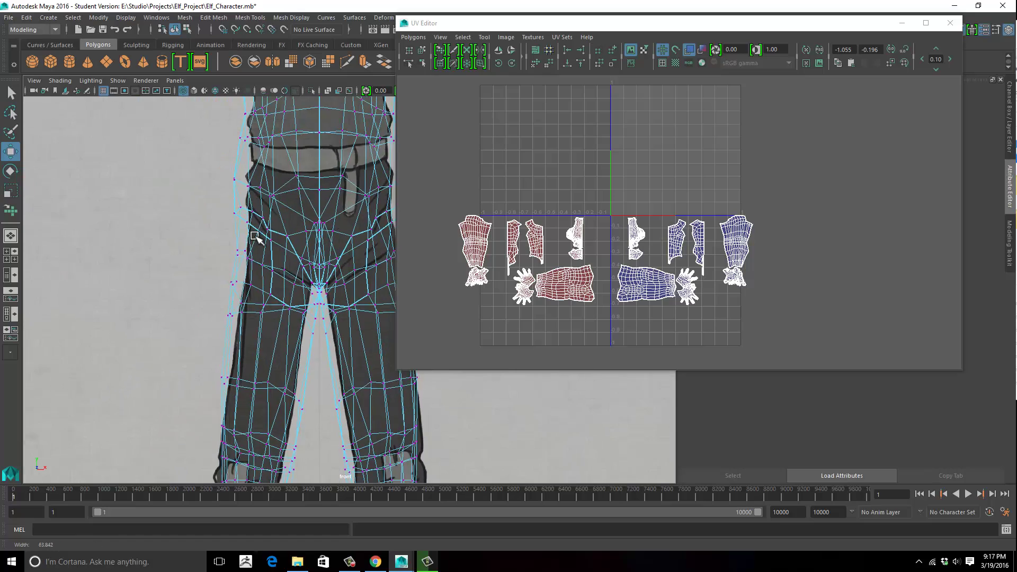
alt+middle_drag(339, 204, 275, 324)
alt+right_drag(384, 276, 260, 259)
alt+middle_drag(303, 315, 295, 359)
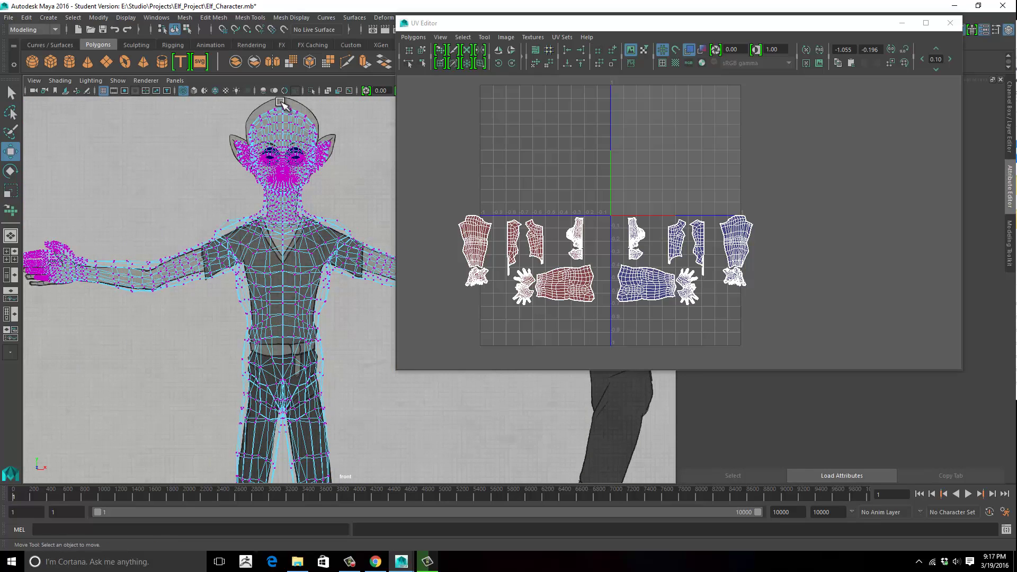
drag(283, 103, 286, 418)
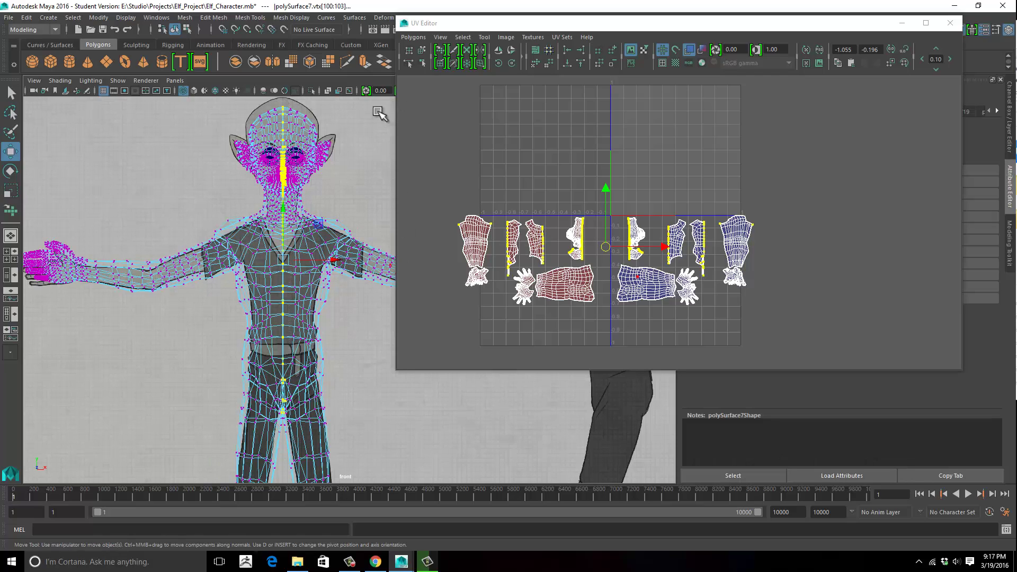
Open and dismiss the Merge Vertices options, with the UV editor set to vertex selection on the mirrored half's shells.
click(214, 17)
click(341, 118)
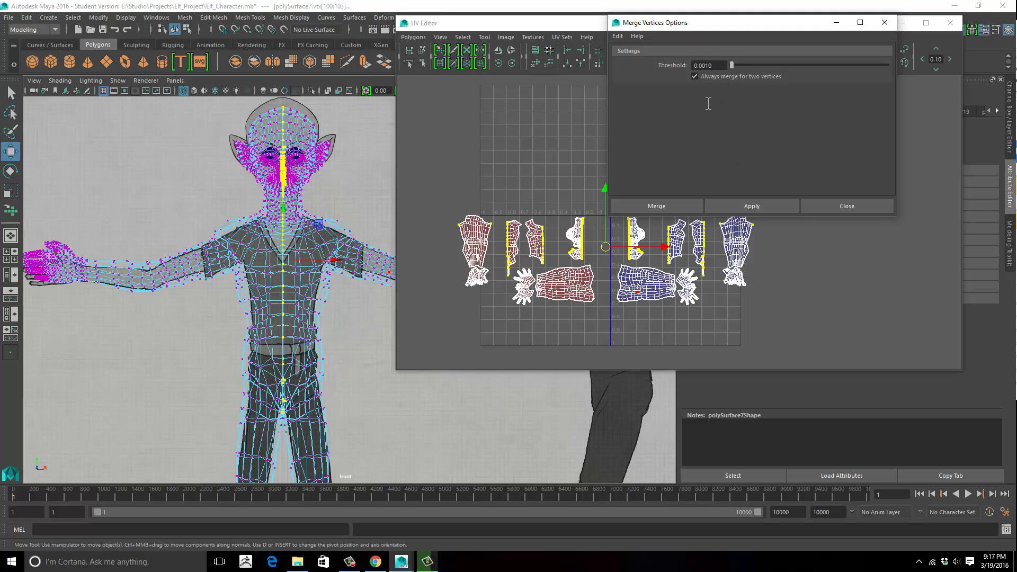
alt+middle_drag(457, 223, 407, 238)
alt+right_drag(406, 237, 504, 252)
alt+middle_drag(503, 252, 679, 229)
alt+right_drag(679, 228, 901, 234)
alt+right_drag(588, 233, 731, 220)
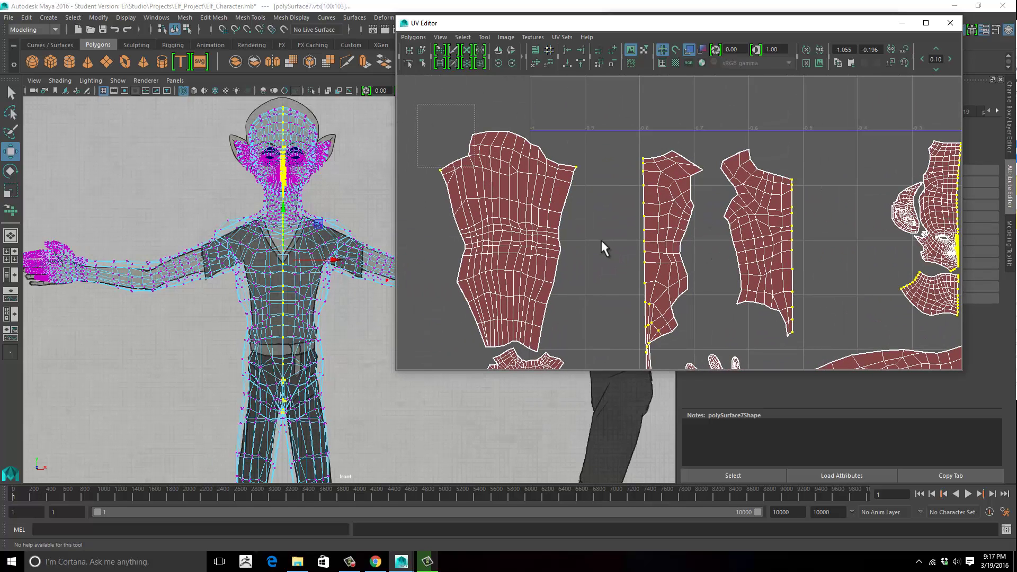
alt+middle_drag(602, 249, 599, 196)
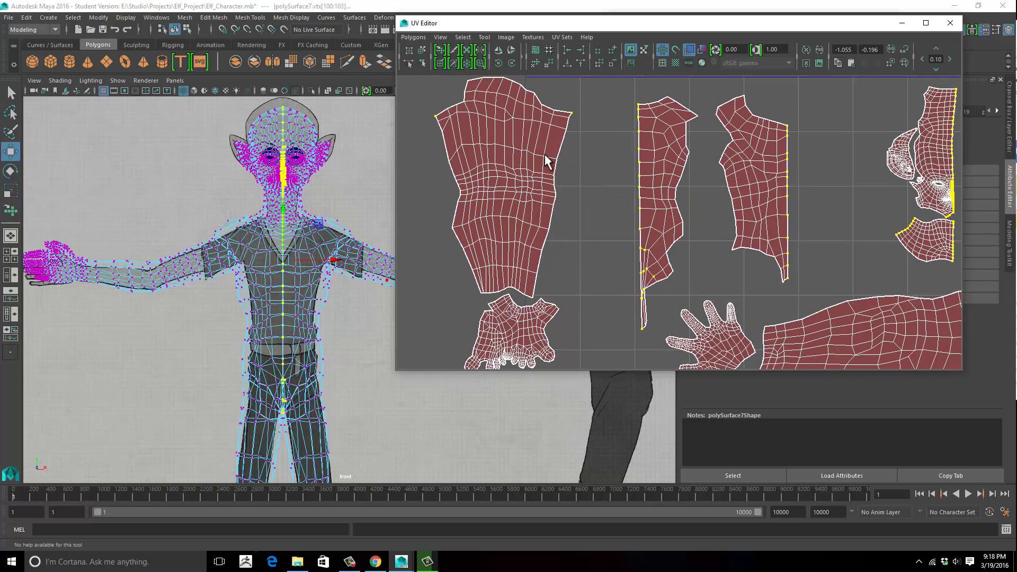
alt+middle_drag(528, 191, 535, 199)
right_click(536, 199)
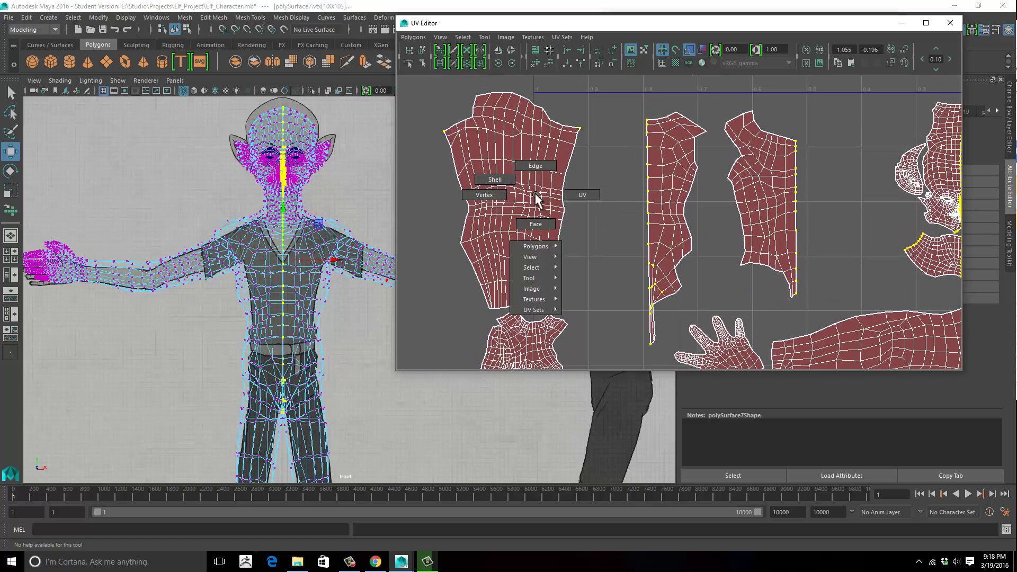
right_drag(488, 187, 486, 197)
key(g)
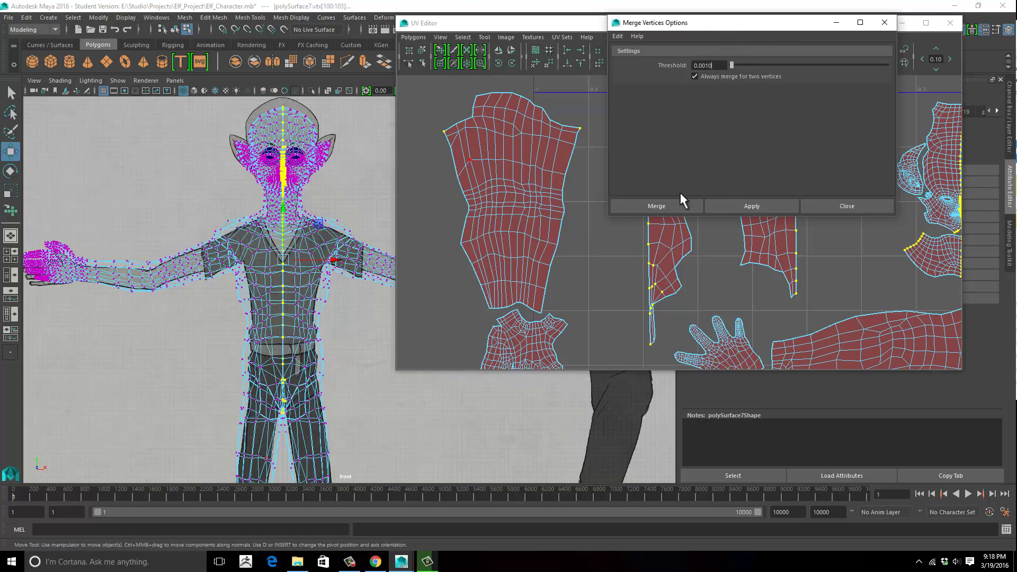
click(852, 207)
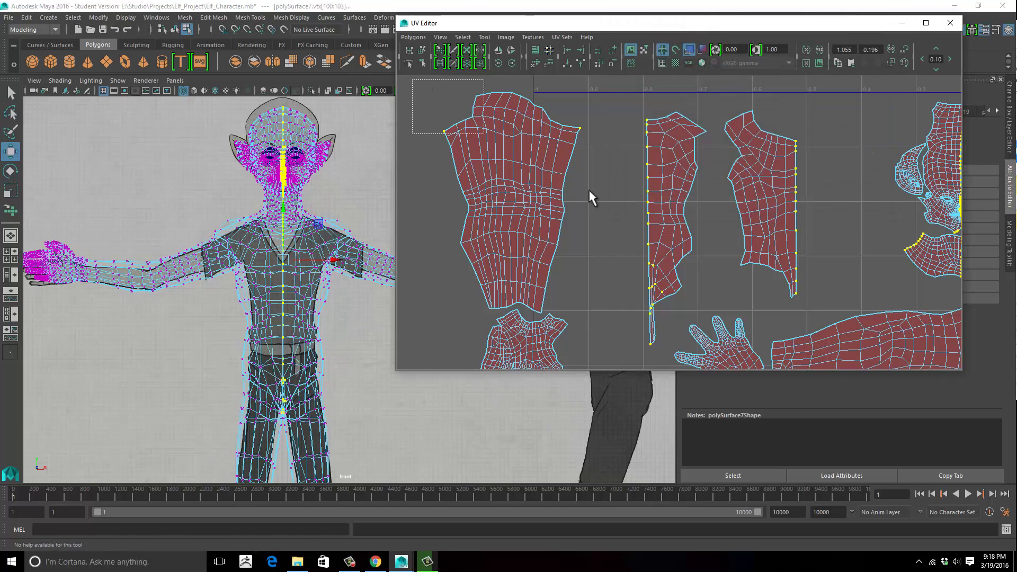
Deselect the stray vertices off the centre seam on the mirrored half's leg and torso UV shells.
alt+middle_drag(720, 261, 660, 155)
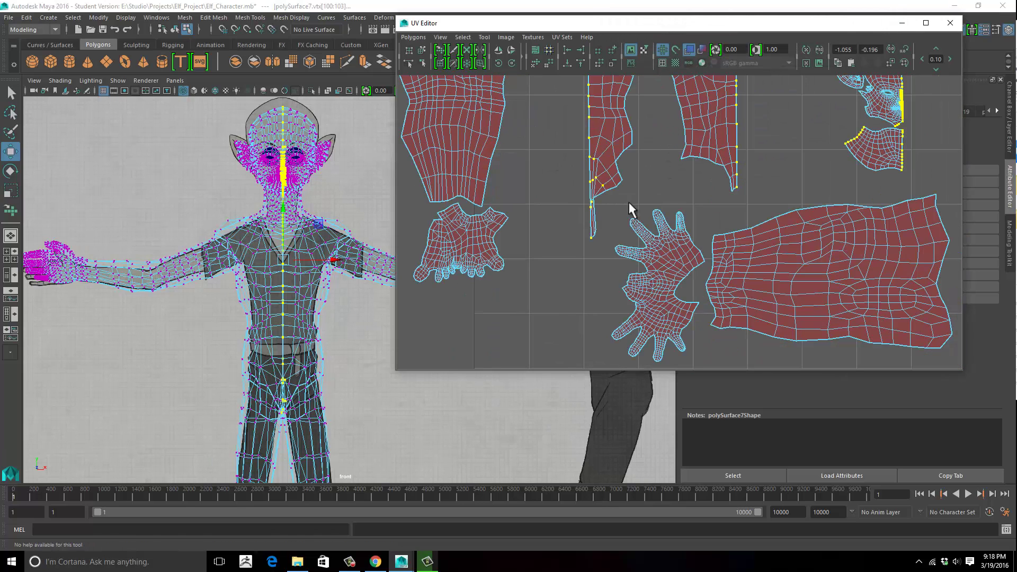
drag(669, 117, 591, 229)
alt+middle_drag(635, 205, 524, 254)
alt+middle_drag(580, 170, 603, 236)
alt+middle_drag(625, 153, 426, 131)
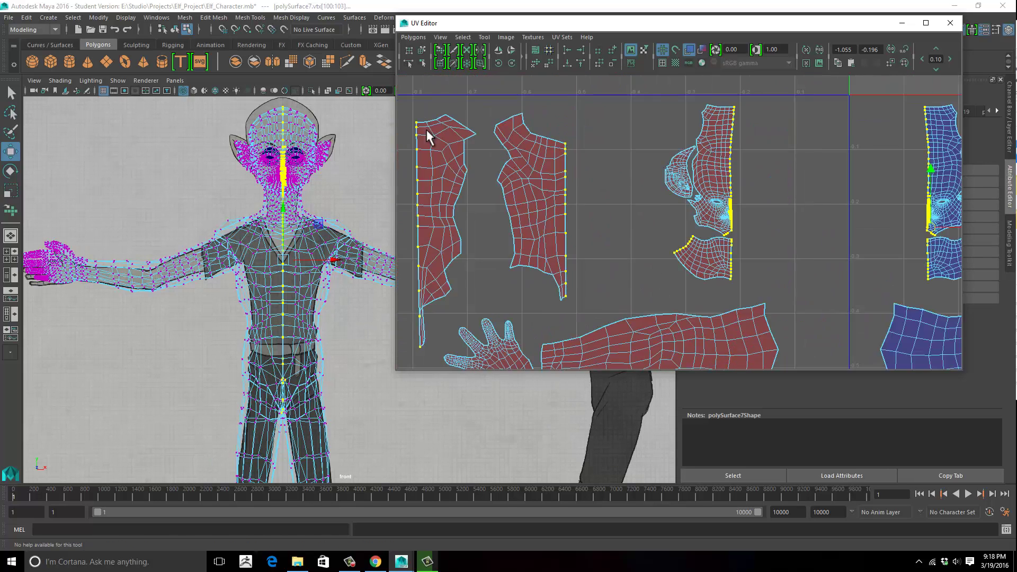
Deselect the vertices inside the mirrored half's face UV shell, keeping only its straight centre seam edge selected.
alt+right_drag(439, 159, 716, 192)
alt+middle_drag(593, 200, 645, 207)
alt+right_drag(538, 209, 727, 205)
alt+middle_drag(615, 195, 731, 259)
alt+right_drag(723, 247, 764, 245)
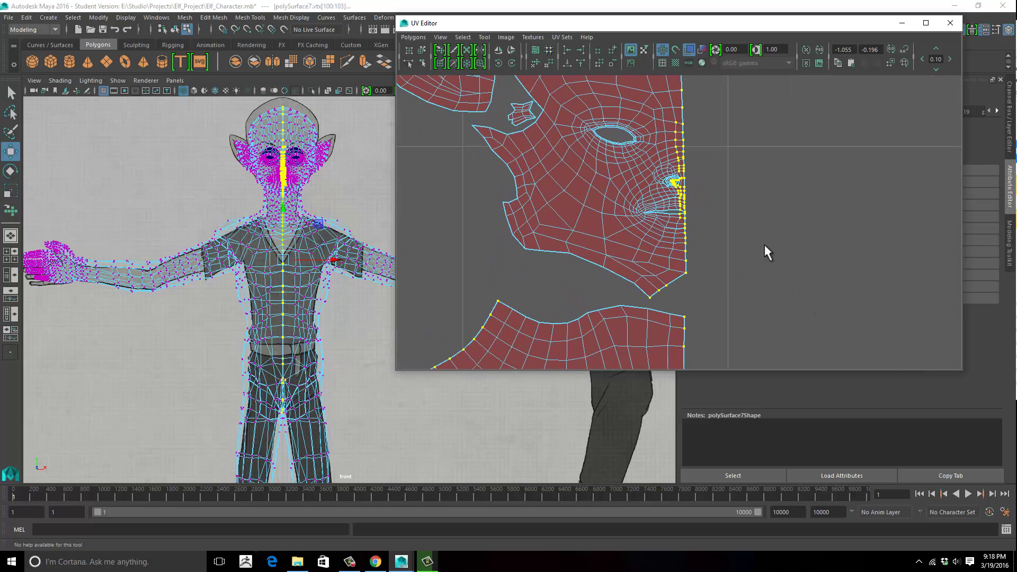
drag(636, 104, 680, 229)
alt+right_drag(692, 209, 959, 206)
ctrl+drag(663, 203, 671, 233)
mouse_move(752, 235)
alt+middle_down()
mouse_move(779, 212)
mouse_move(763, 230)
alt+middle_up()
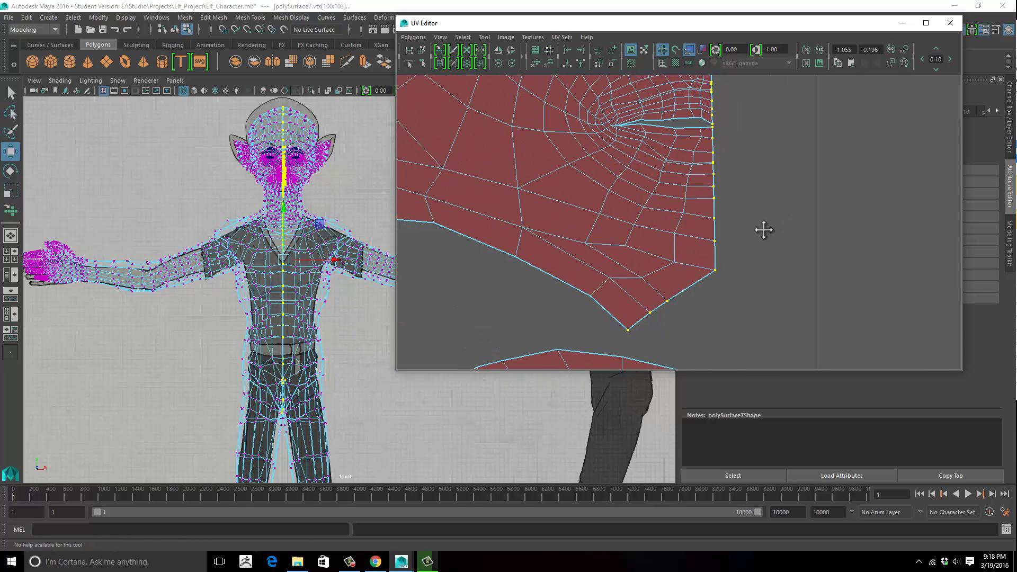
scroll(649, 181, down, 5)
scroll(545, 199, down, 3)
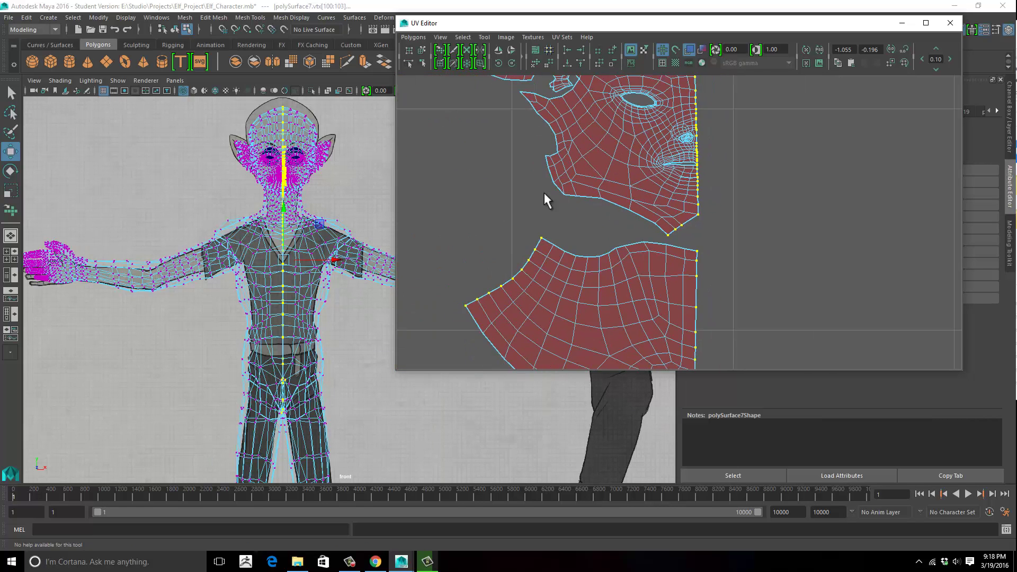
Deselect the stray nose and mouth vertices inside the original half's face UV shell, keeping the centre seam selected.
alt+middle_drag(703, 214, 289, 131)
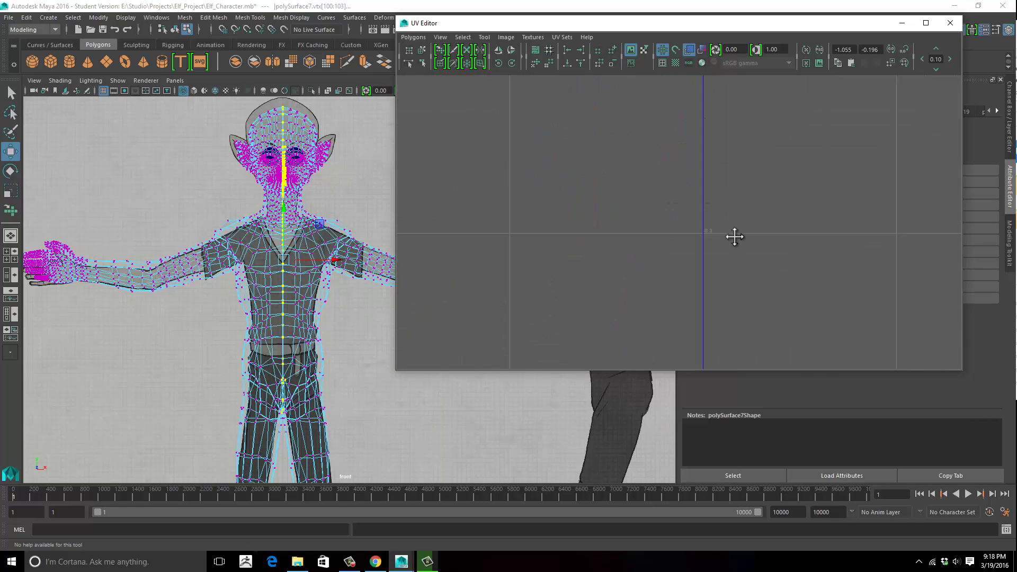
alt+middle_drag(734, 237, 754, 287)
scroll(761, 218, down, 5)
alt+middle_drag(710, 213, 373, 208)
scroll(646, 199, up, 4)
alt+middle_drag(606, 178, 636, 257)
drag(580, 237, 579, 238)
alt+right_drag(491, 209, 759, 220)
alt+middle_drag(729, 214, 905, 207)
drag(681, 129, 645, 273)
alt+middle_drag(742, 247, 758, 212)
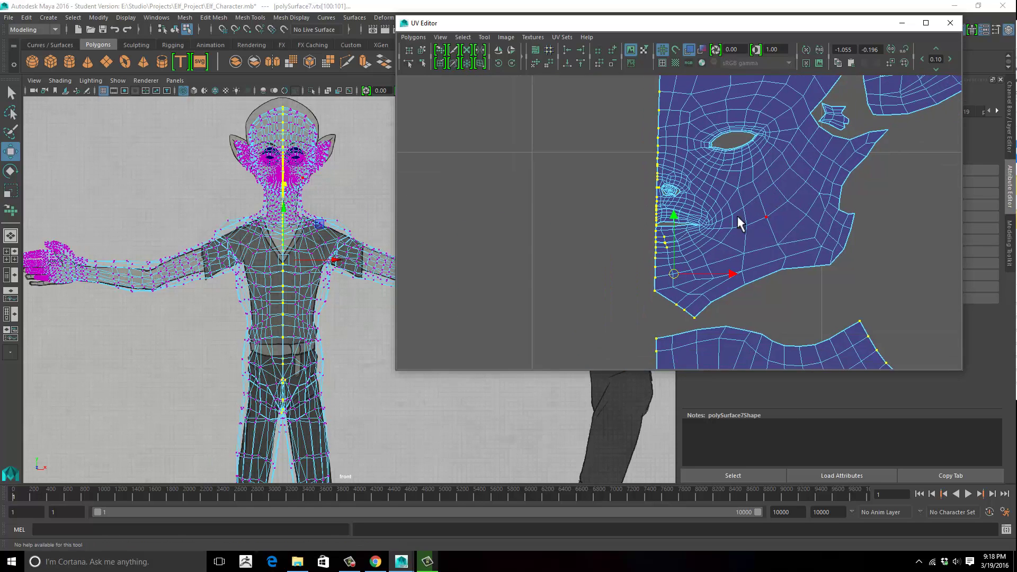
ctrl+drag(662, 263, 693, 235)
alt+middle_drag(780, 255, 805, 145)
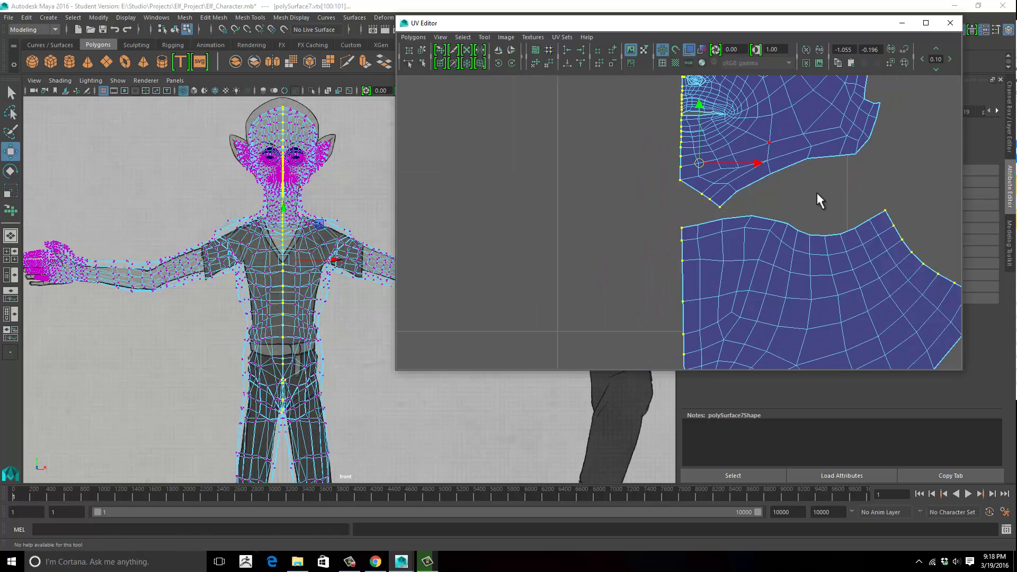
Deselect the stray vertices beside the seam near the lower tip of the original half's outer torso UV shell.
alt+right_drag(816, 192, 784, 199)
alt+middle_drag(782, 220, 756, 86)
alt+right_drag(741, 164, 479, 205)
alt+middle_drag(776, 222, 713, 58)
alt+right_drag(736, 206, 532, 195)
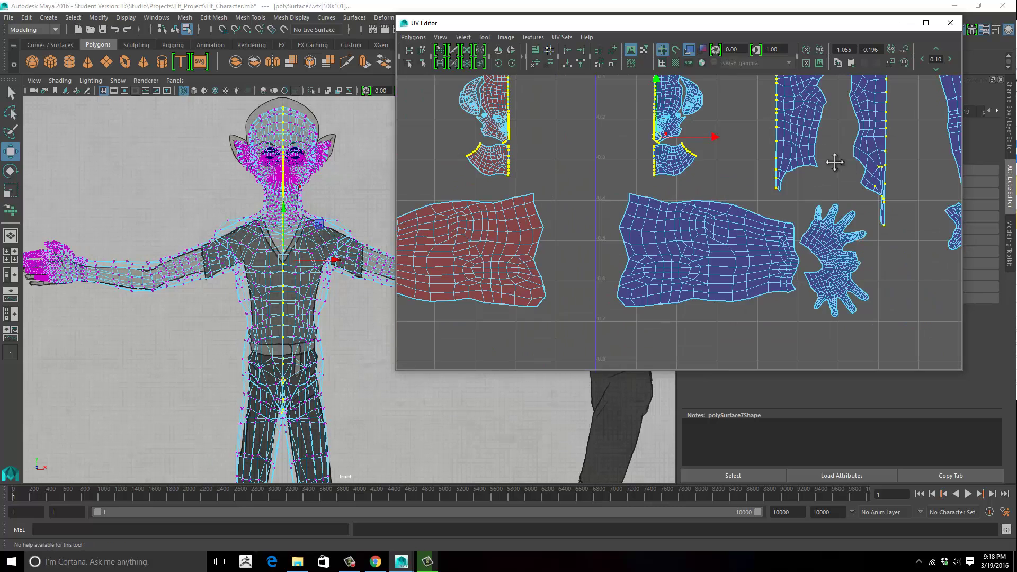
alt+middle_drag(833, 163, 533, 179)
alt+right_drag(534, 179, 911, 188)
alt+right_drag(689, 192, 693, 217)
alt+middle_drag(693, 218, 794, 244)
ctrl+drag(588, 238, 588, 255)
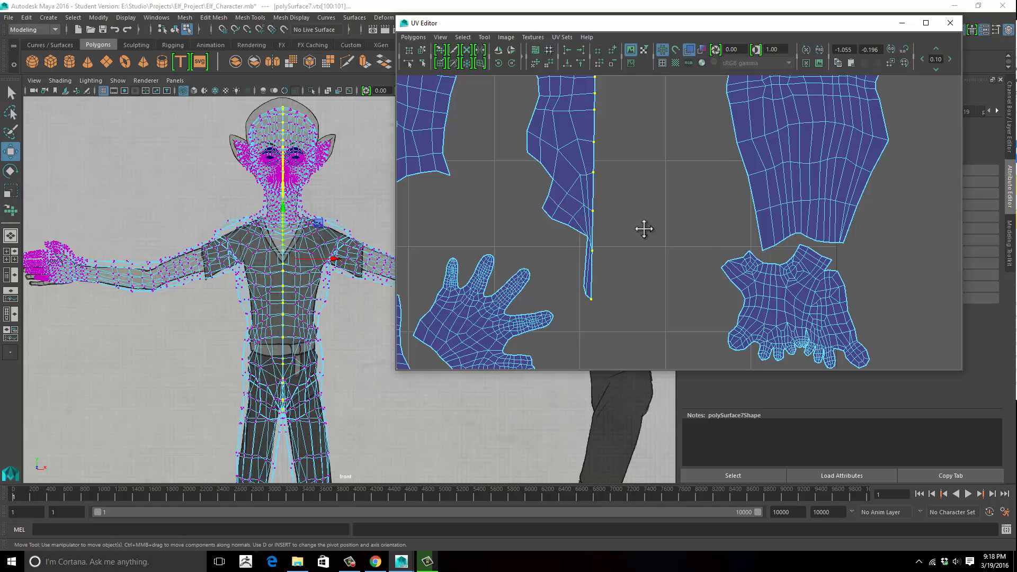
Merge the selected centre-line vertices of the two body halves.
scroll(644, 229, down, 10)
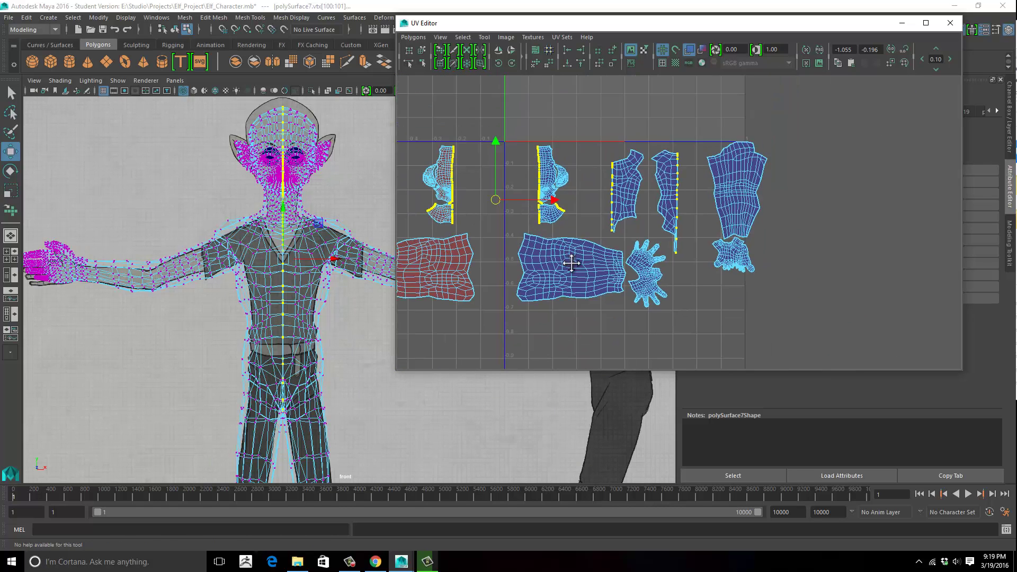
alt+middle_drag(571, 263, 678, 222)
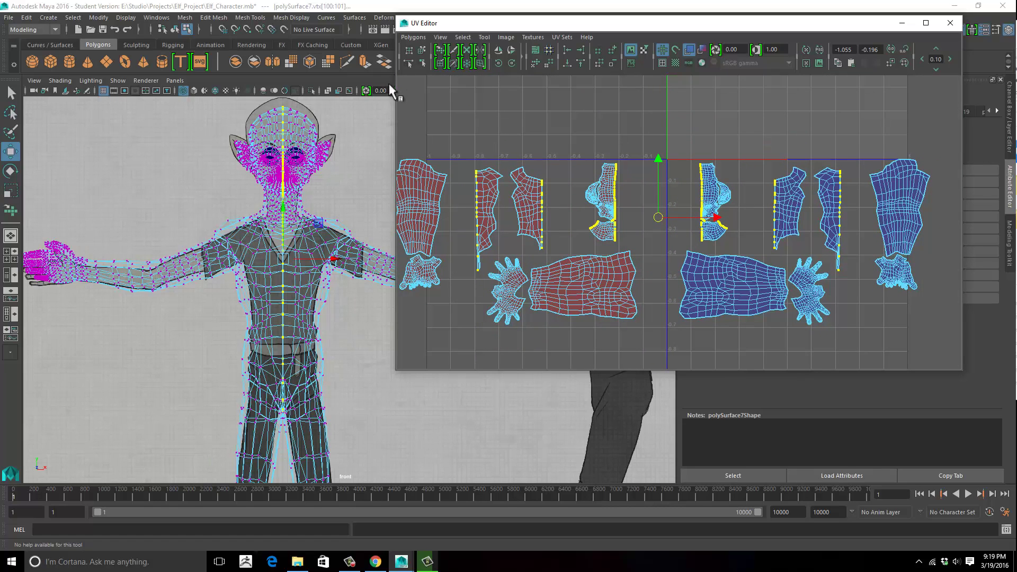
click(213, 17)
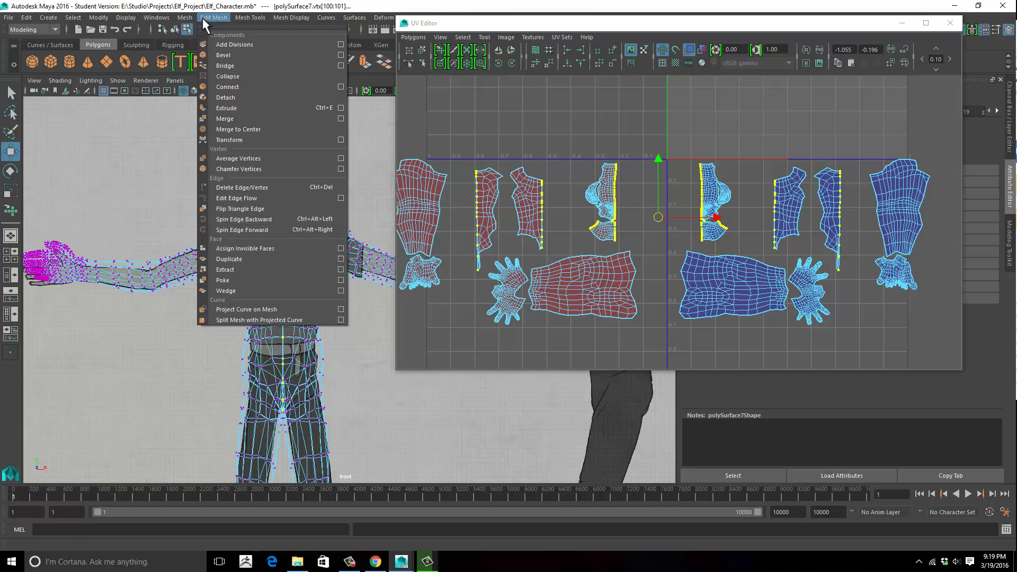
click(254, 119)
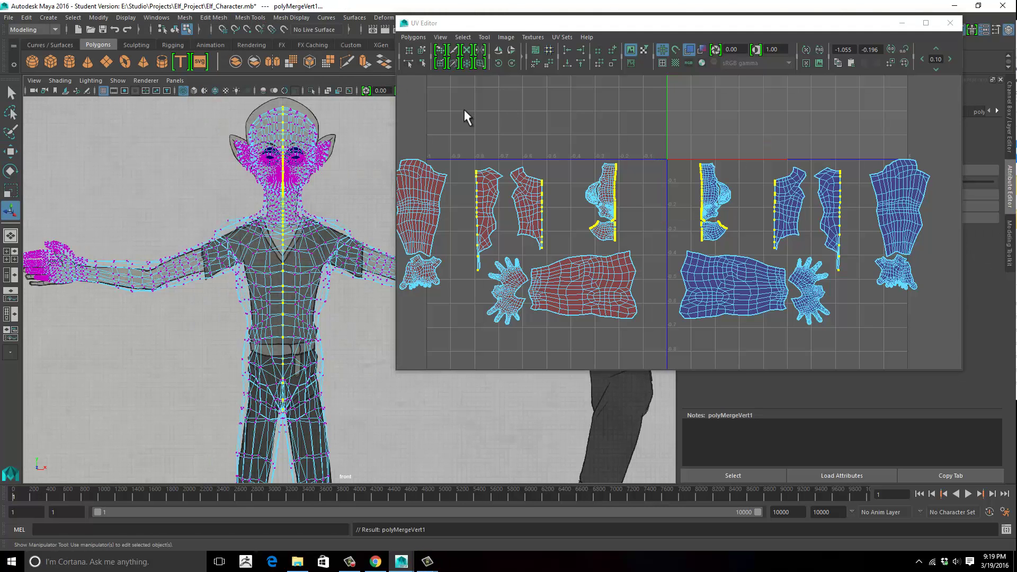
Return to the perspective view, put the mesh in object mode and examine the merged seam down the torso.
key(space)
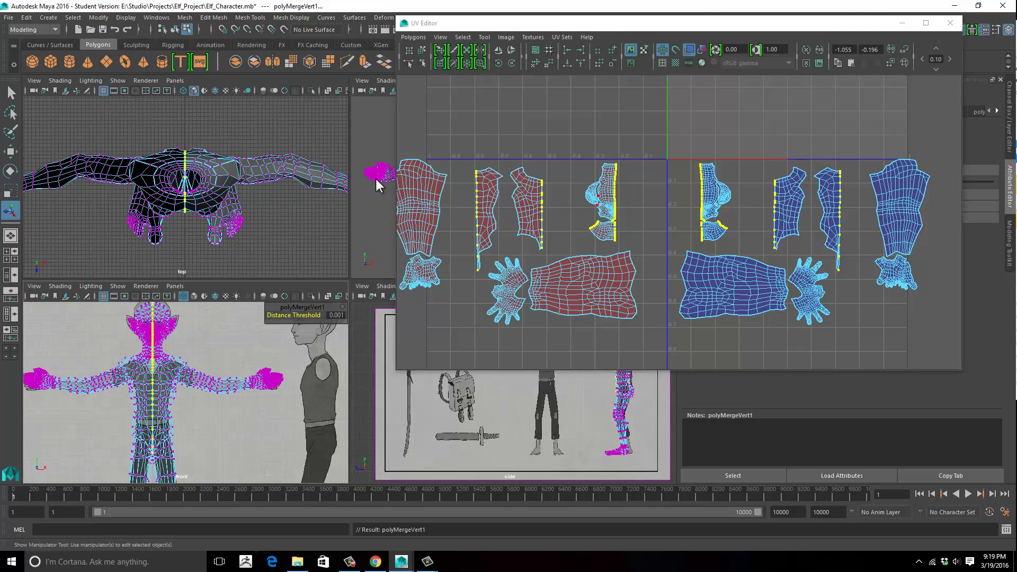
key(space)
alt+middle_drag(357, 175, 243, 146)
alt+drag(260, 148, 280, 162)
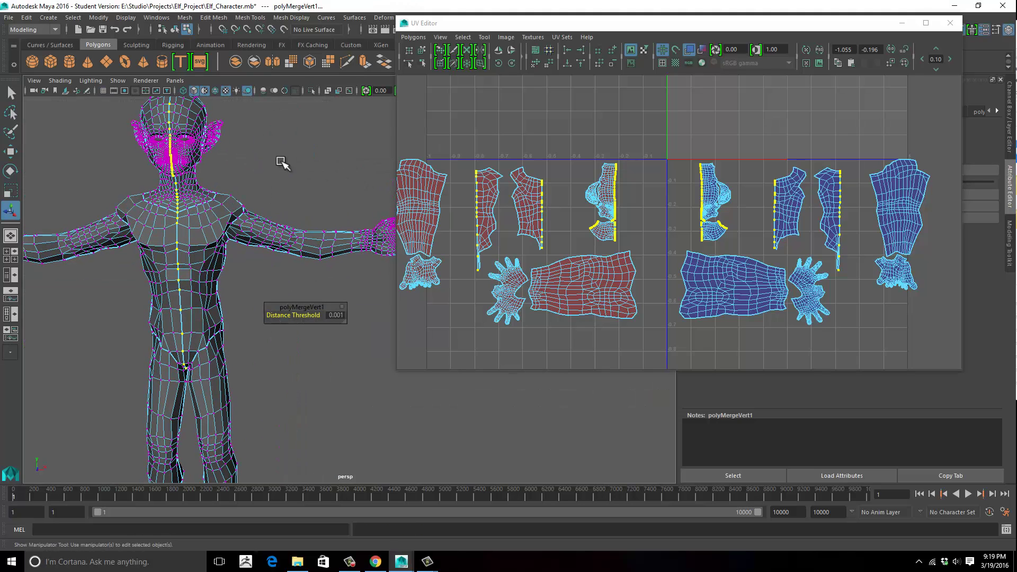
right_drag(216, 211, 255, 190)
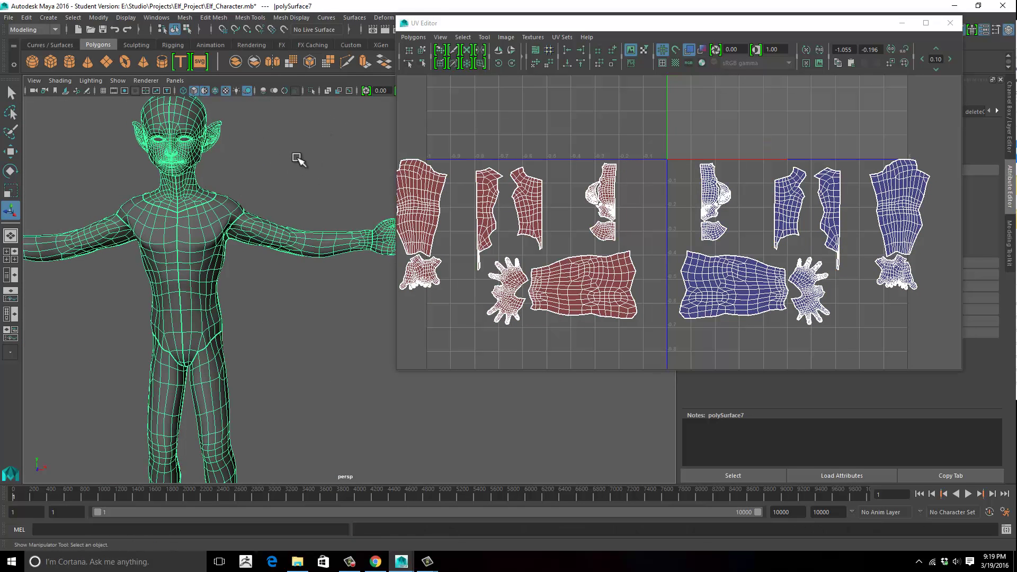
click(295, 159)
mouse_move(295, 158)
alt+mouse_down()
mouse_move(318, 159)
mouse_move(289, 167)
alt+mouse_up()
scroll(318, 158, up, 5)
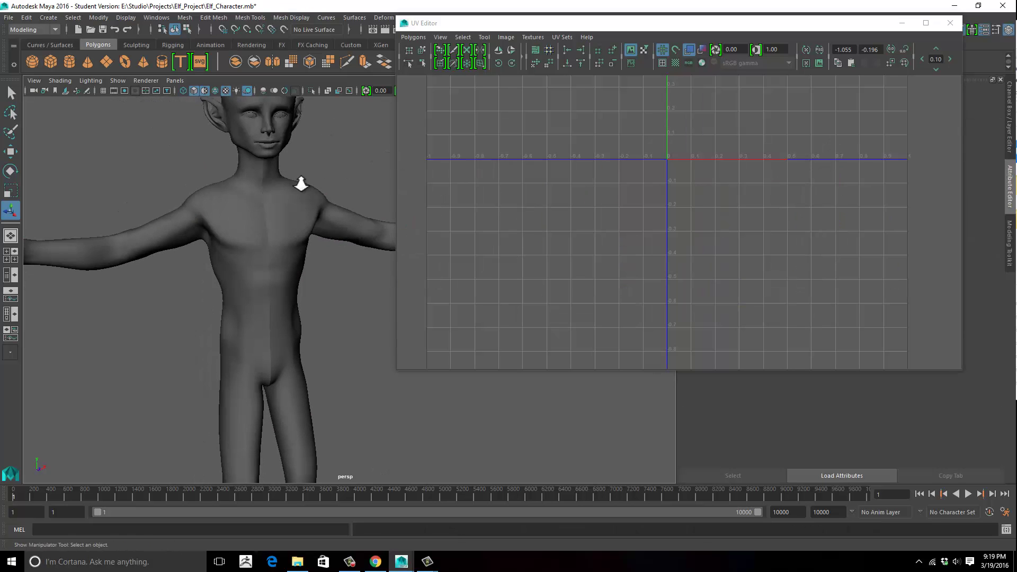
click(283, 157)
scroll(286, 162, up, 6)
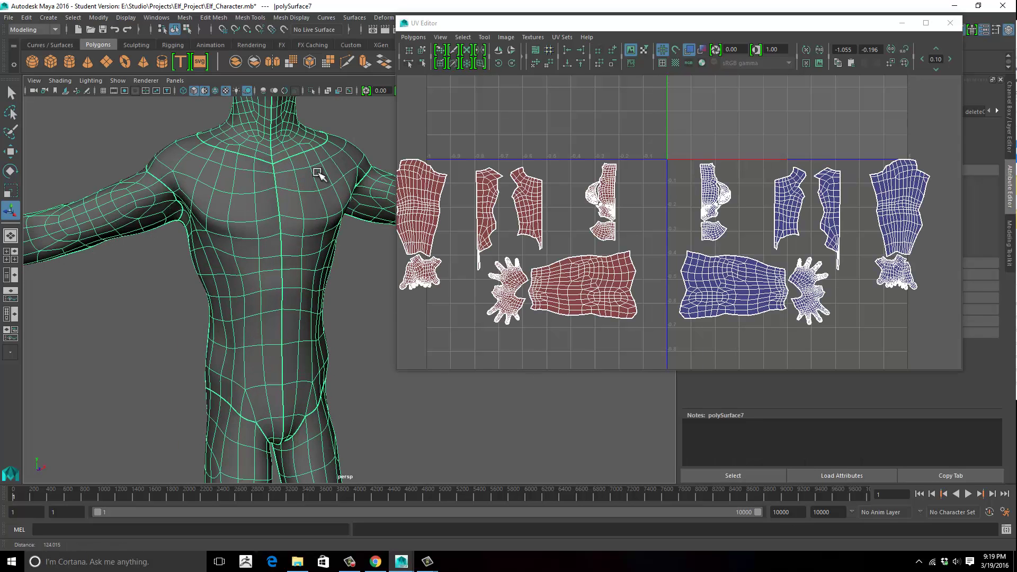
scroll(338, 172, down, 8)
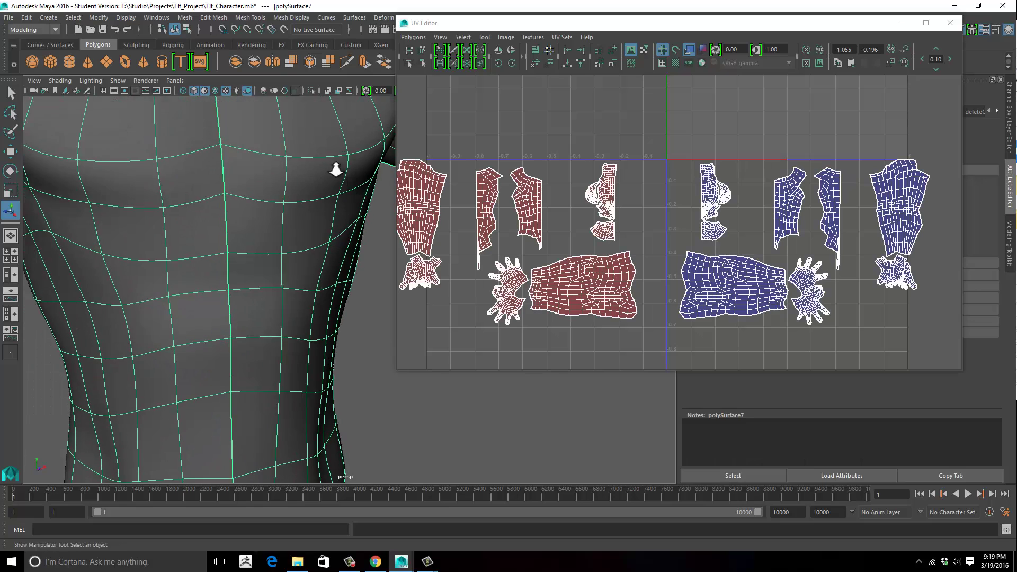
Undo the recent selection changes back to vertex mode with the centre-line vertices selected.
key(ctrl+z)
key(ctrl+z)
key(ctrl+z)
key(ctrl+z)
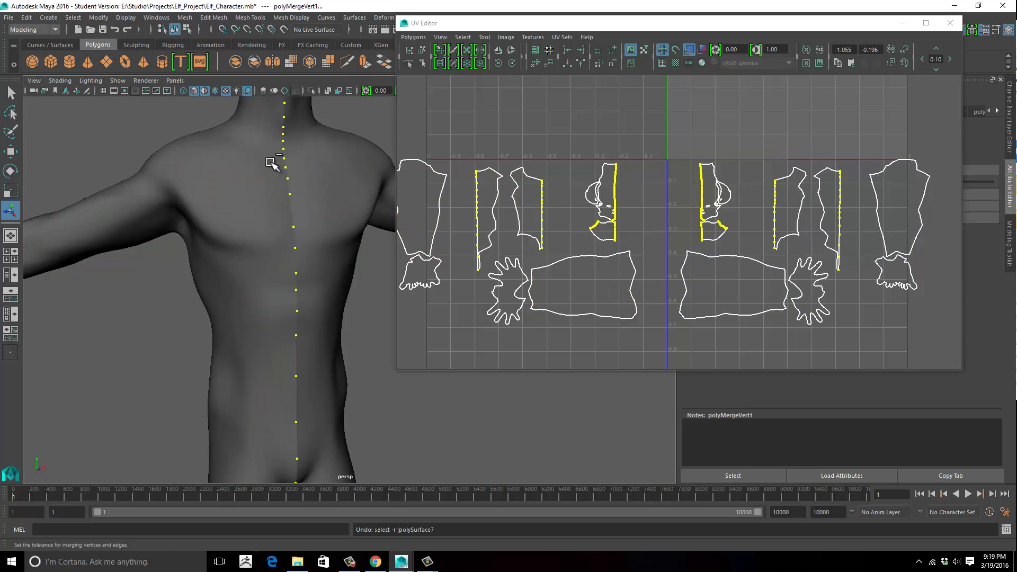
key(ctrl+z)
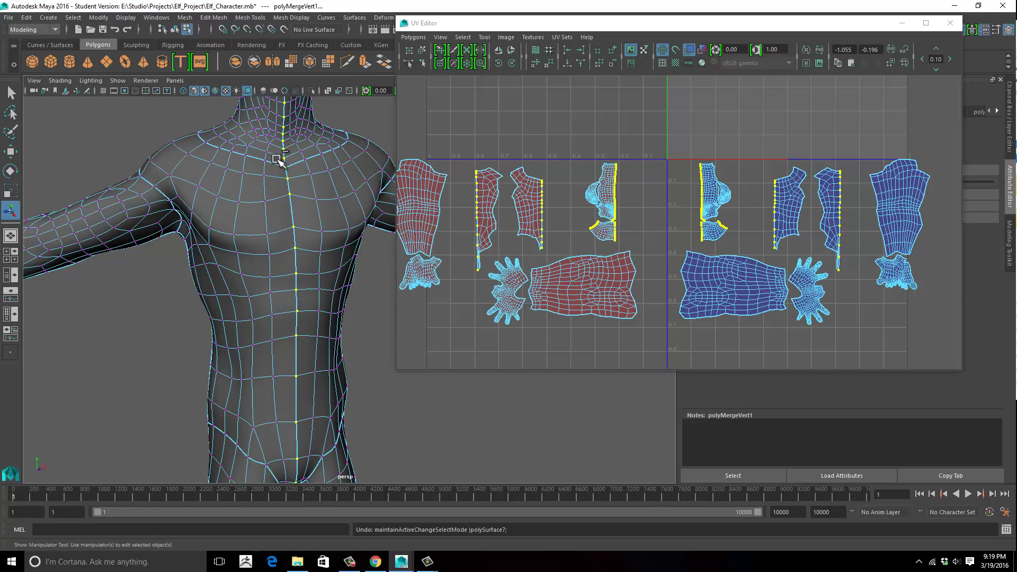
Try scaling the merged centre-line vertices across the body's width to straighten the seam.
key(r)
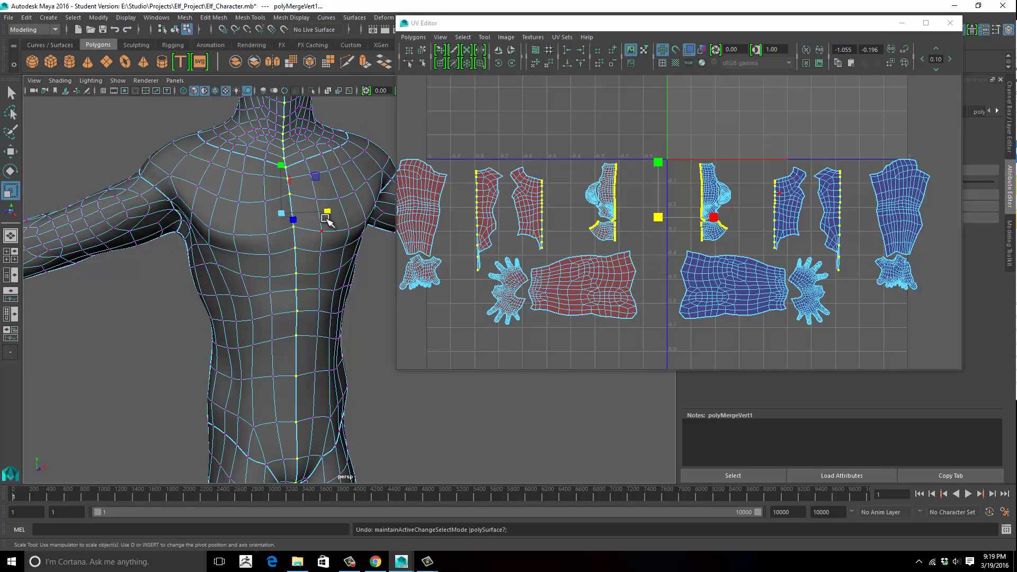
drag(327, 213, 271, 216)
alt+drag(350, 118, 302, 170)
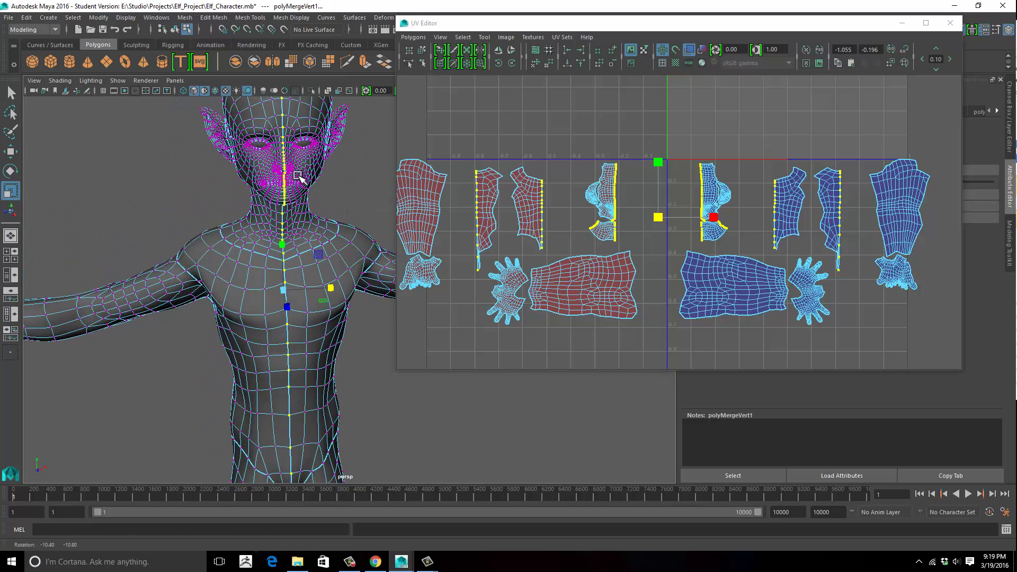
Undo the last scaling and the merge of the centre-line vertices.
key(ctrl+z)
key(ctrl+z)
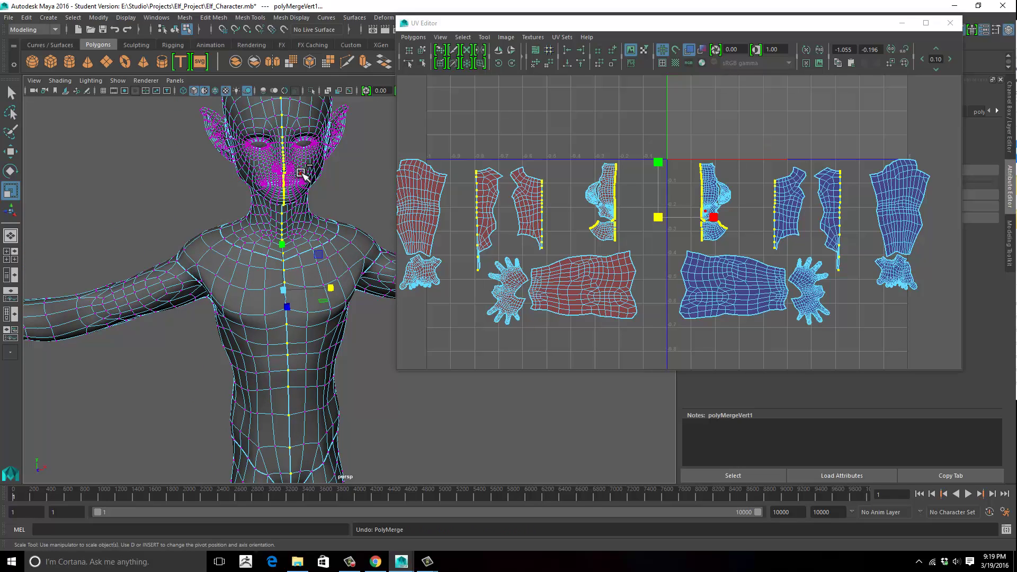
alt+middle_drag(317, 178, 321, 165)
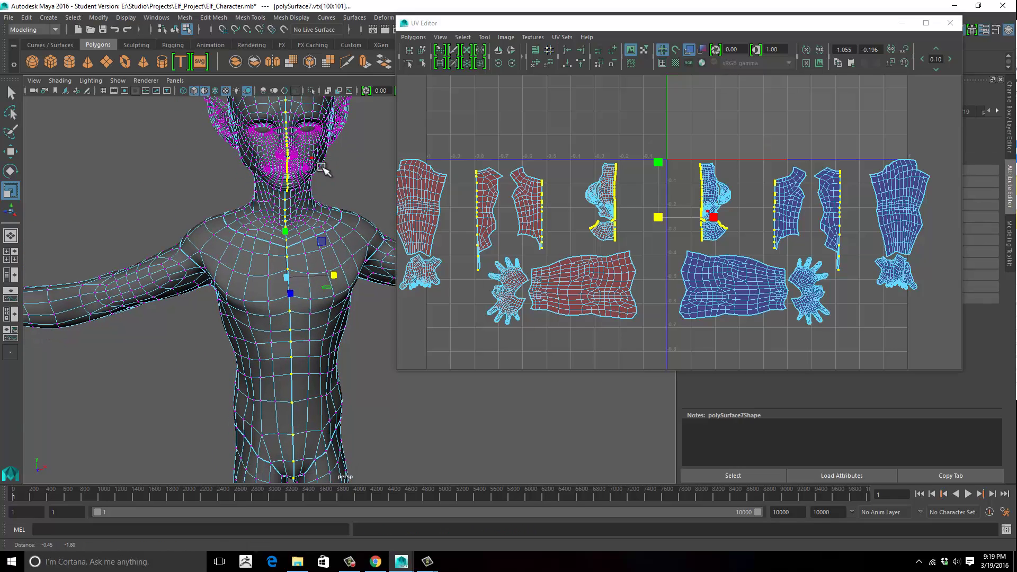
Inspect the mirrored half's face UV shell around the nose and mouth for stray selected vertices beside the centre line.
alt+right_drag(744, 167, 943, 148)
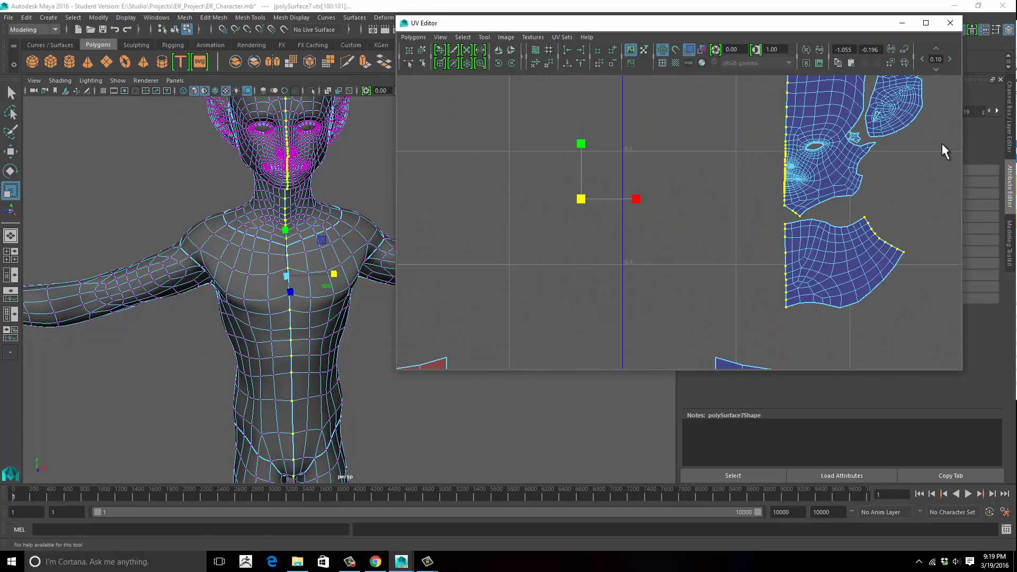
alt+right_drag(771, 141, 857, 130)
alt+middle_drag(857, 130, 619, 180)
alt+right_drag(618, 181, 698, 181)
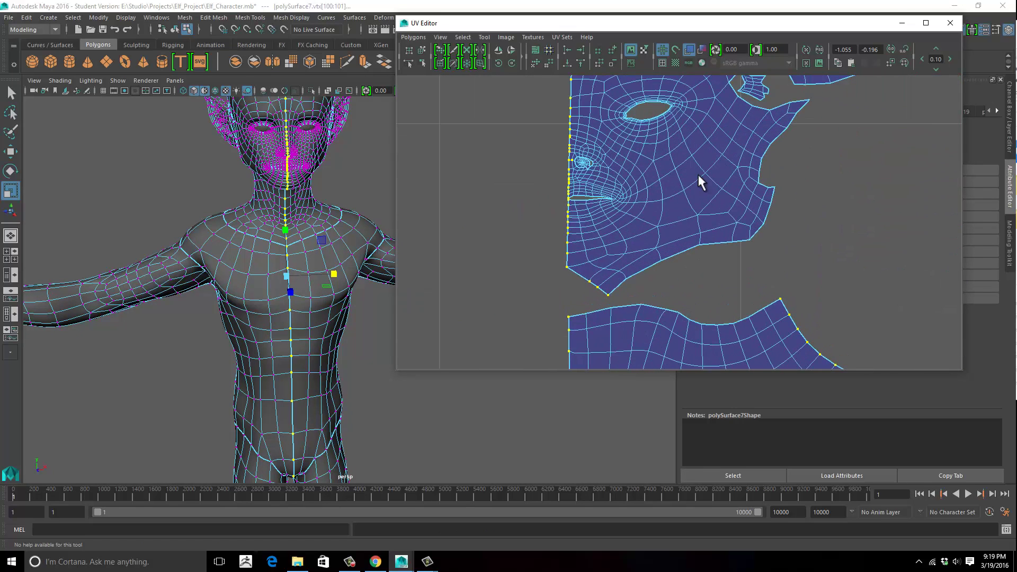
alt+middle_drag(671, 196, 771, 204)
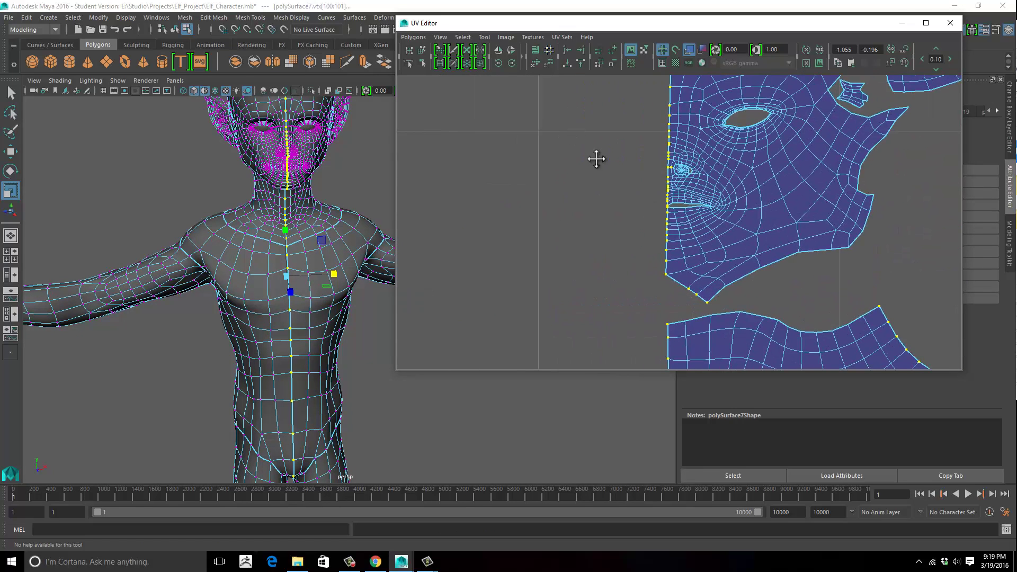
alt+middle_drag(597, 159, 556, 195)
mouse_move(558, 161)
alt+right_down()
mouse_move(619, 200)
mouse_move(657, 171)
mouse_move(564, 161)
alt+right_up()
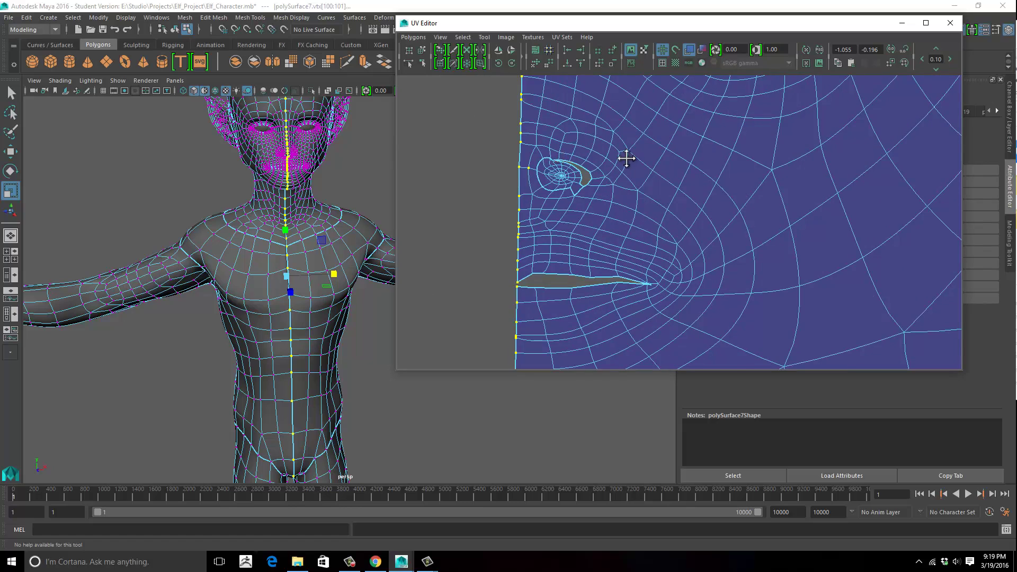
alt+middle_drag(626, 158, 691, 154)
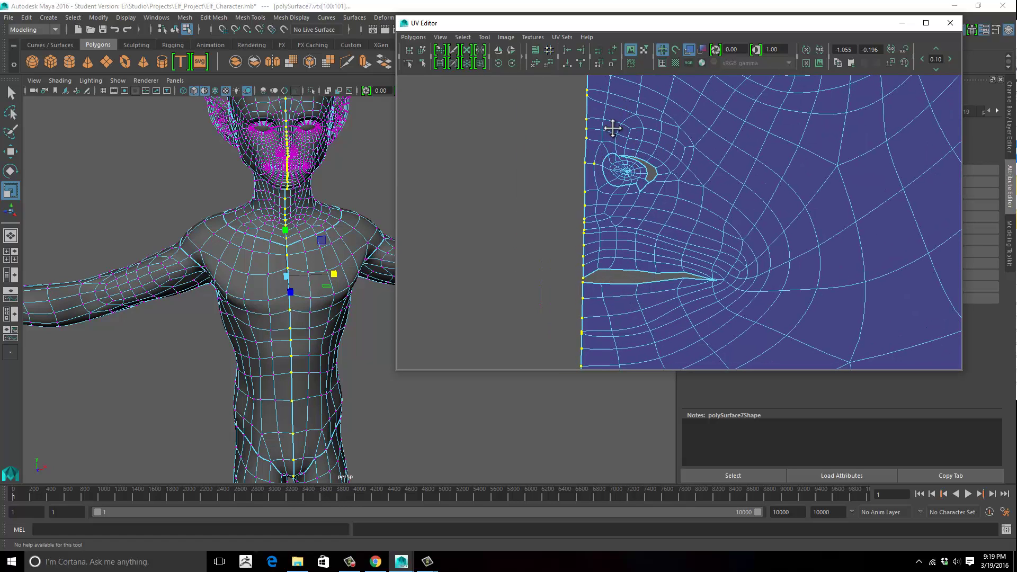
alt+middle_drag(613, 128, 646, 153)
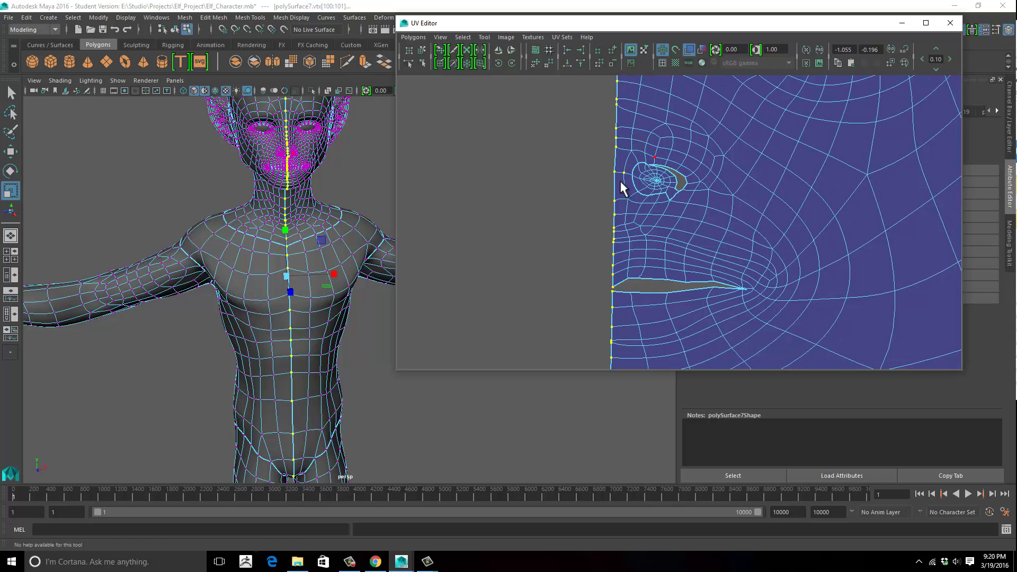
Inspect the centre-line selection on the original half's face and neck UV shells, and compare both halves' torso shells.
alt+middle_drag(736, 146, 328, 189)
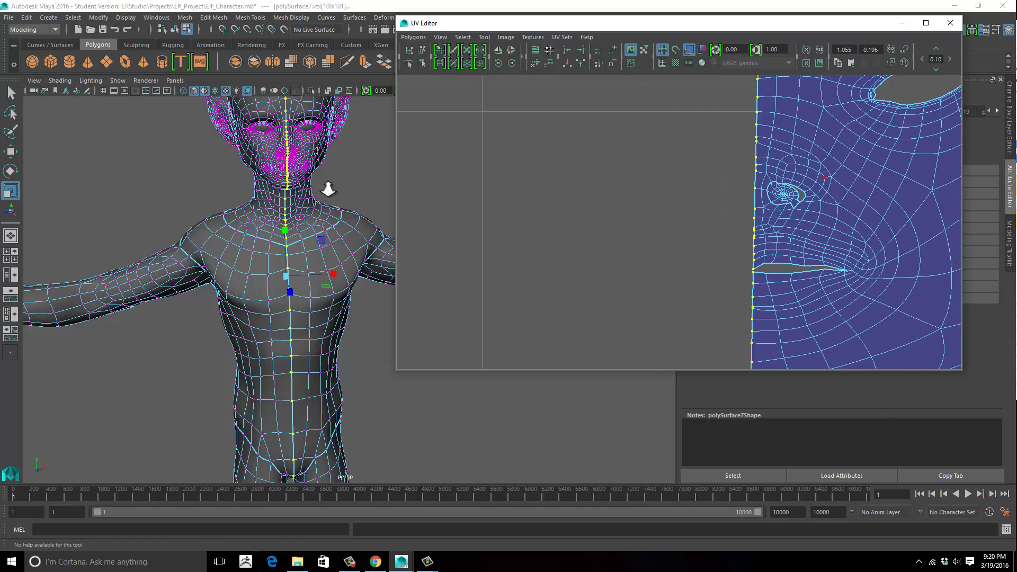
alt+right_drag(628, 167, 441, 183)
alt+middle_drag(544, 170, 691, 165)
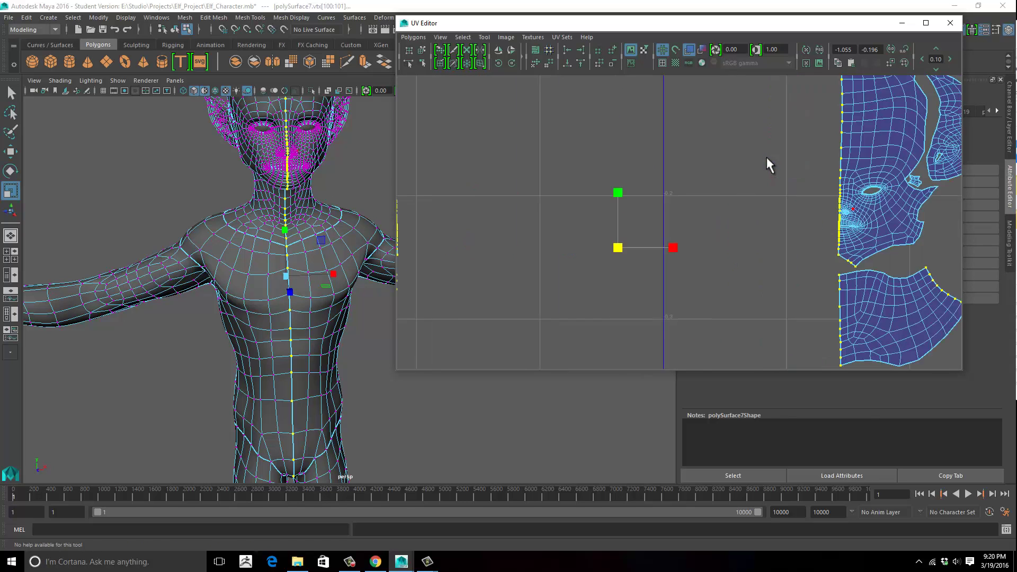
alt+right_drag(503, 184, 532, 183)
alt+middle_drag(497, 177, 680, 182)
alt+right_drag(496, 199, 665, 203)
alt+right_drag(571, 177, 644, 177)
alt+middle_drag(557, 171, 756, 215)
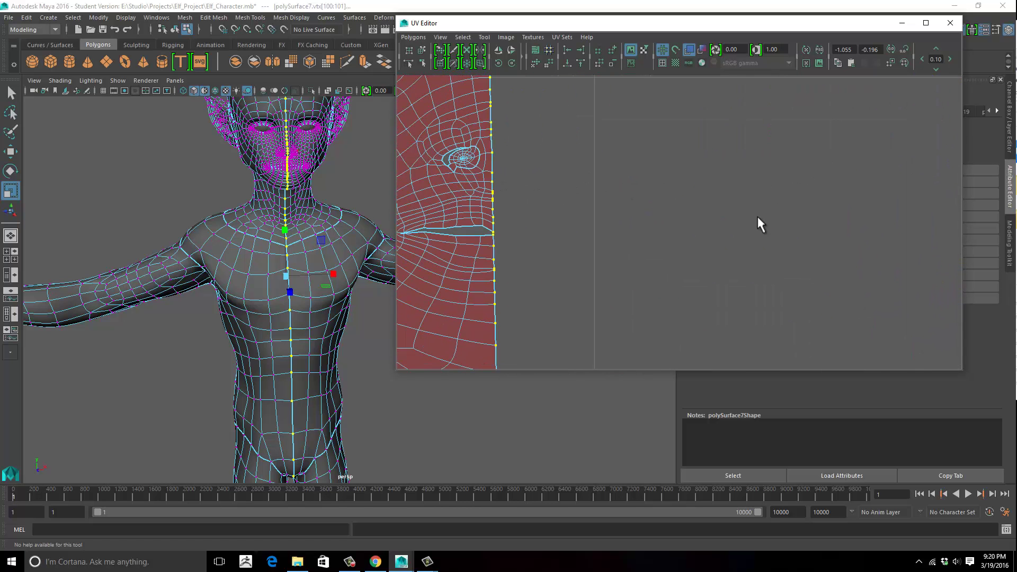
alt+right_drag(630, 218, 871, 204)
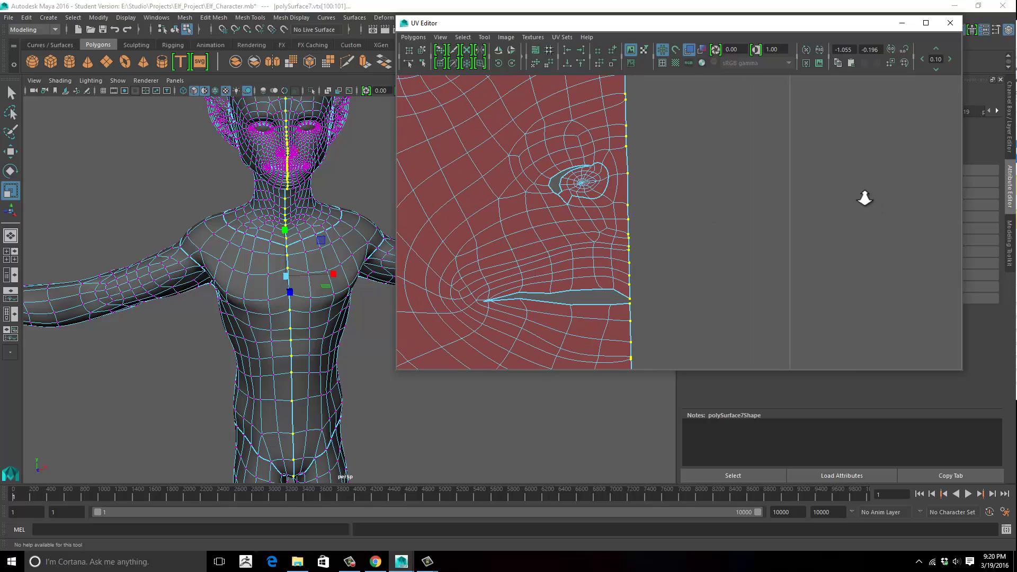
alt+right_drag(514, 232, 397, 237)
alt+right_drag(630, 228, 376, 233)
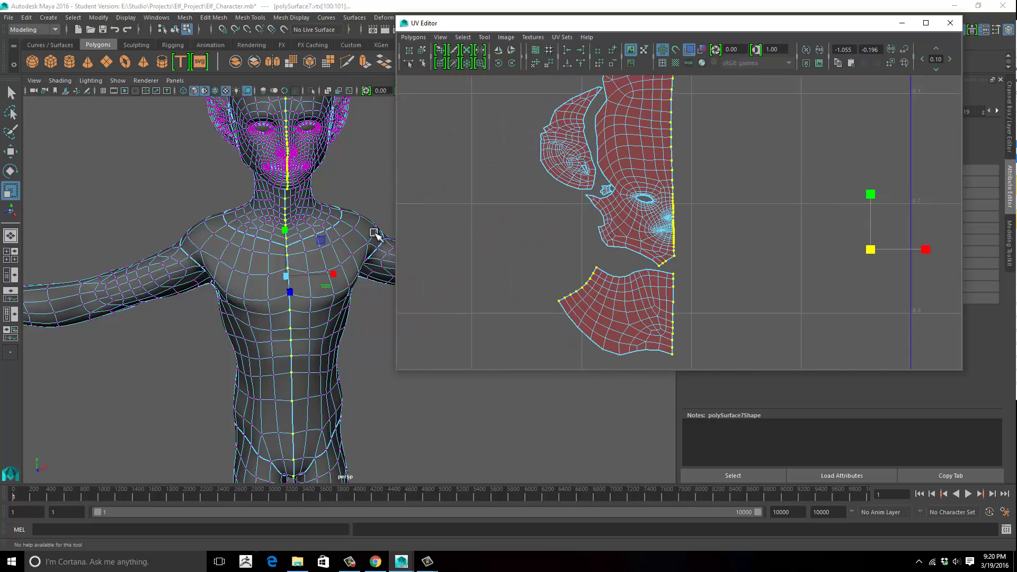
alt+right_drag(821, 188, 537, 194)
alt+middle_drag(618, 191, 758, 170)
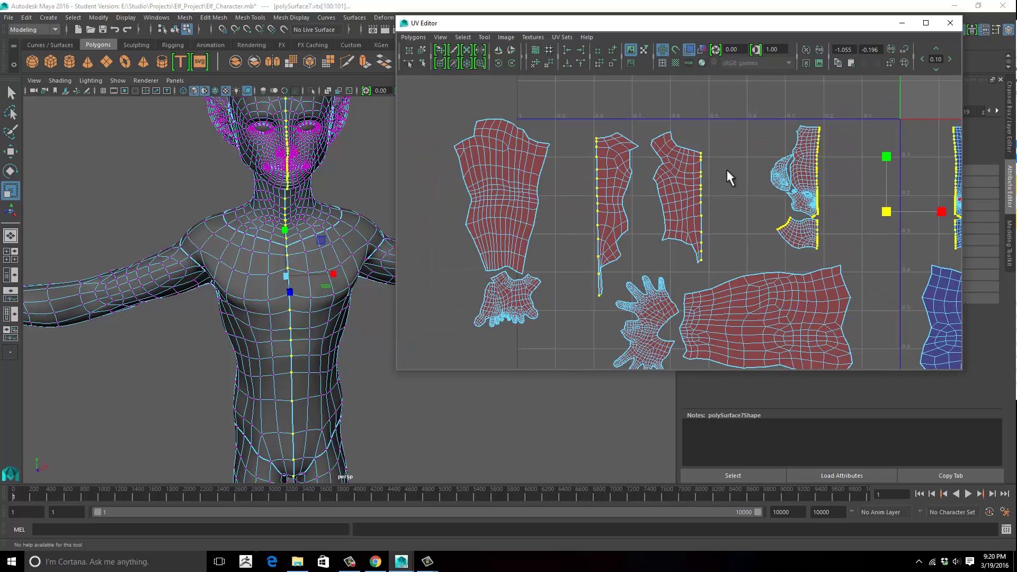
alt+middle_drag(518, 159, 304, 148)
alt+right_drag(610, 163, 435, 129)
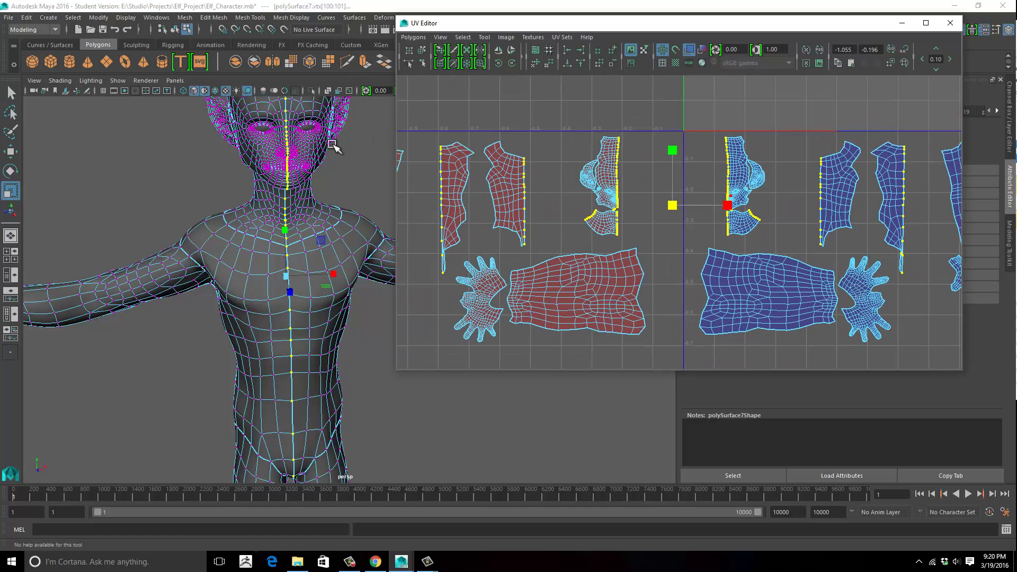
Scale the selected centre-line vertices across the body's width to line them up, and check the seam on the model.
drag(335, 274, 269, 273)
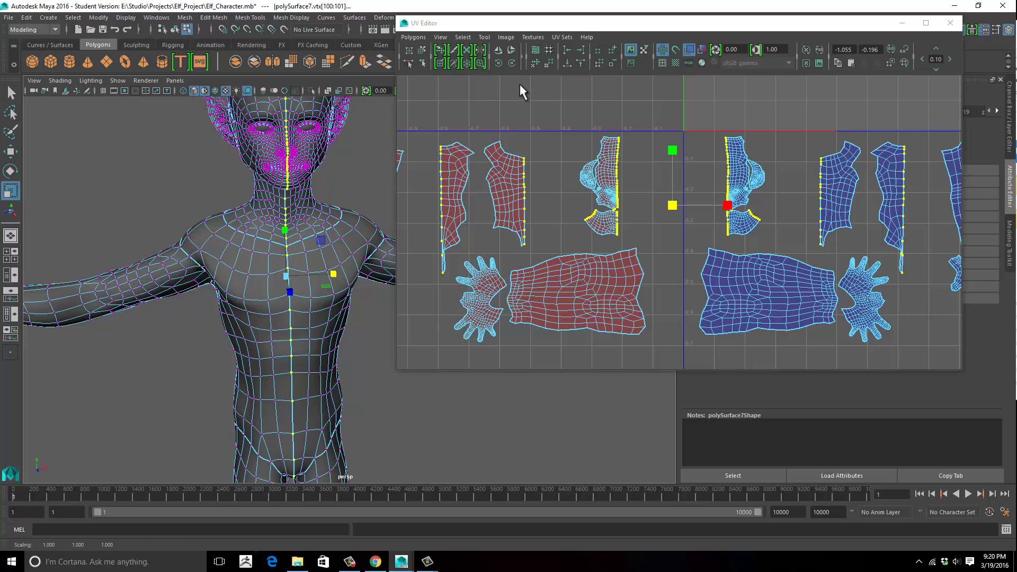
mouse_move(293, 245)
alt+mouse_down()
mouse_move(273, 242)
mouse_move(285, 237)
alt+mouse_up()
alt+drag(283, 279, 341, 267)
alt+drag(267, 275, 268, 258)
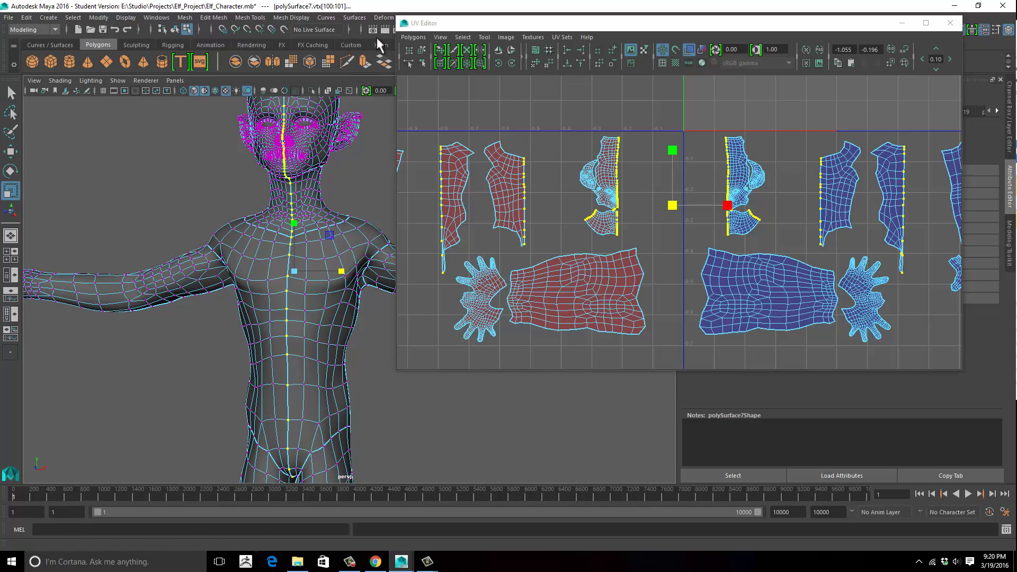
Merge the selected centre-line vertices of both halves and return the mesh to object mode.
click(187, 18)
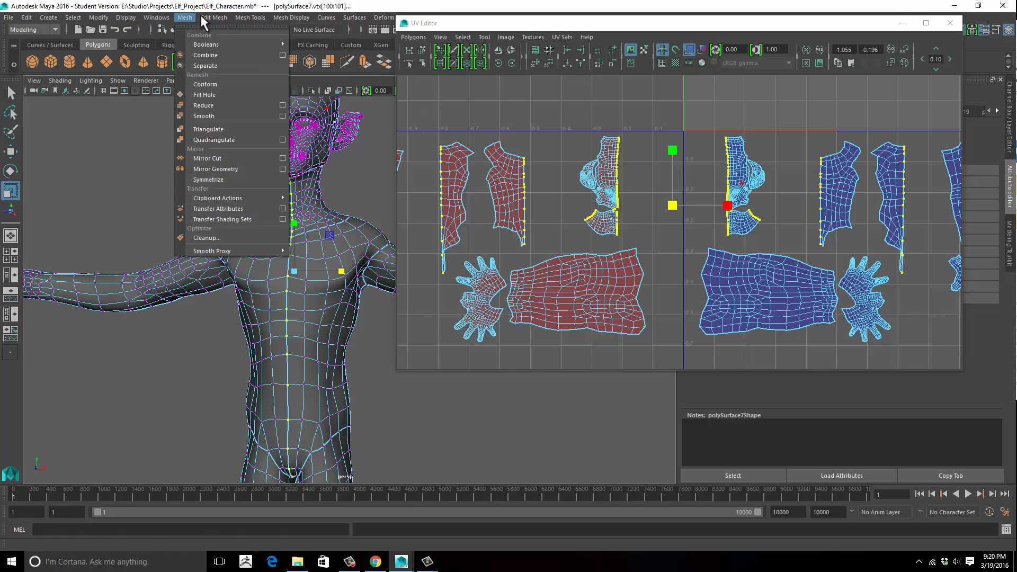
mouse_move(202, 16)
click(250, 113)
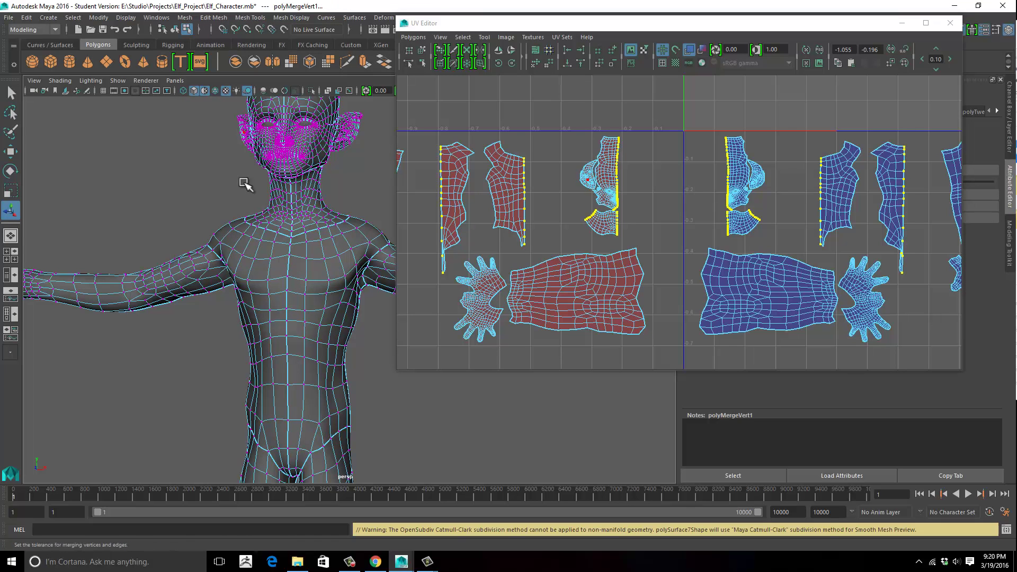
scroll(287, 244, up, 2)
right_drag(334, 256, 369, 239)
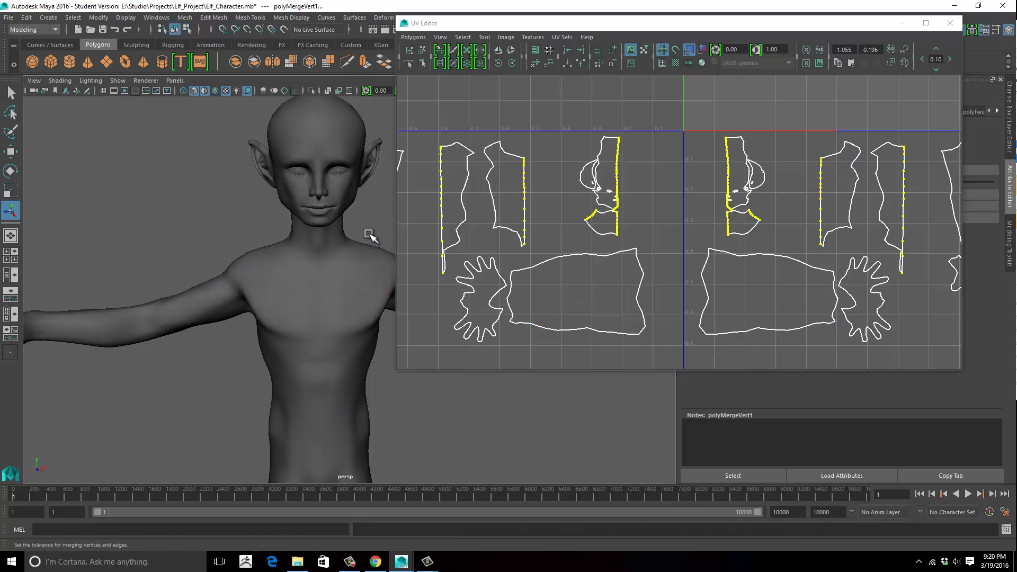
Select the merged elf mesh and examine its chest seam and the UV shells of both halves.
mouse_move(333, 261)
alt+mouse_down()
mouse_move(265, 263)
mouse_move(295, 279)
mouse_move(219, 287)
mouse_move(268, 288)
alt+mouse_up()
click(245, 284)
alt+right_drag(268, 288, 425, 286)
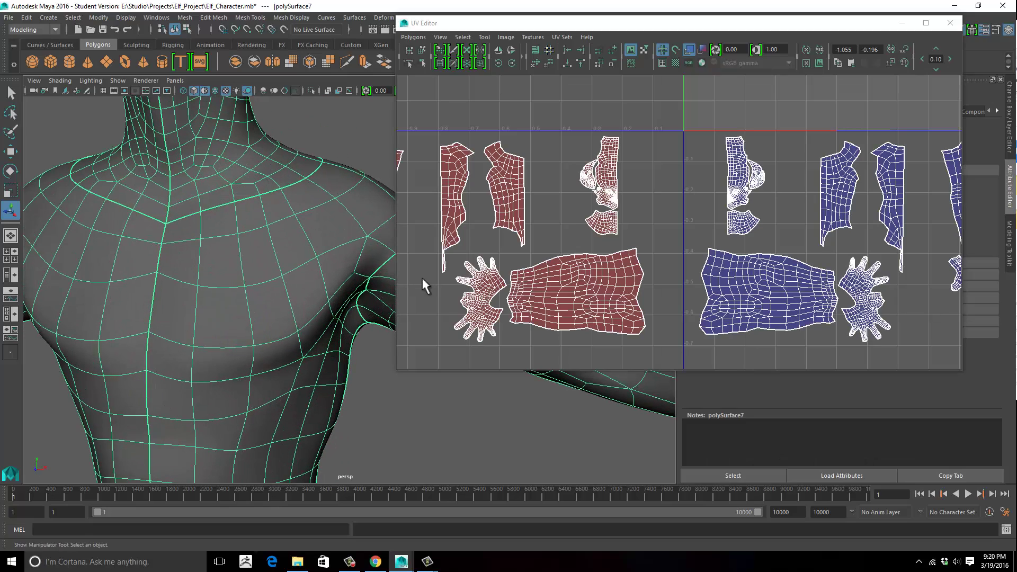
alt+middle_drag(575, 226, 503, 244)
alt+right_drag(503, 244, 546, 235)
alt+middle_drag(585, 234, 728, 242)
alt+right_drag(556, 256, 697, 241)
alt+middle_drag(697, 241, 705, 243)
alt+right_drag(705, 244, 747, 263)
alt+middle_drag(680, 254, 686, 226)
alt+right_drag(686, 226, 323, 251)
alt+middle_drag(293, 258, 304, 287)
right_drag(298, 256, 249, 252)
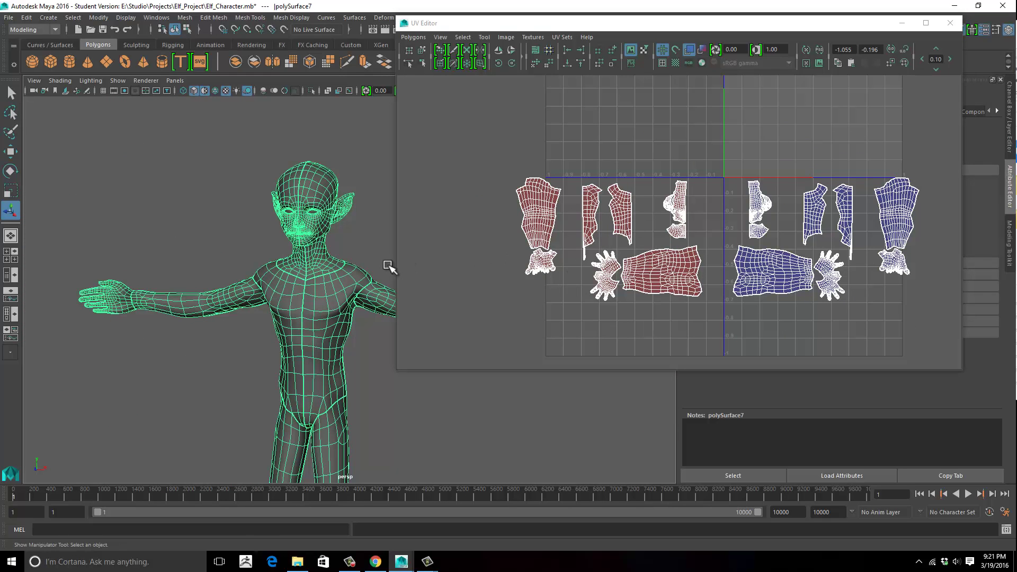
alt+middle_drag(316, 229, 281, 181)
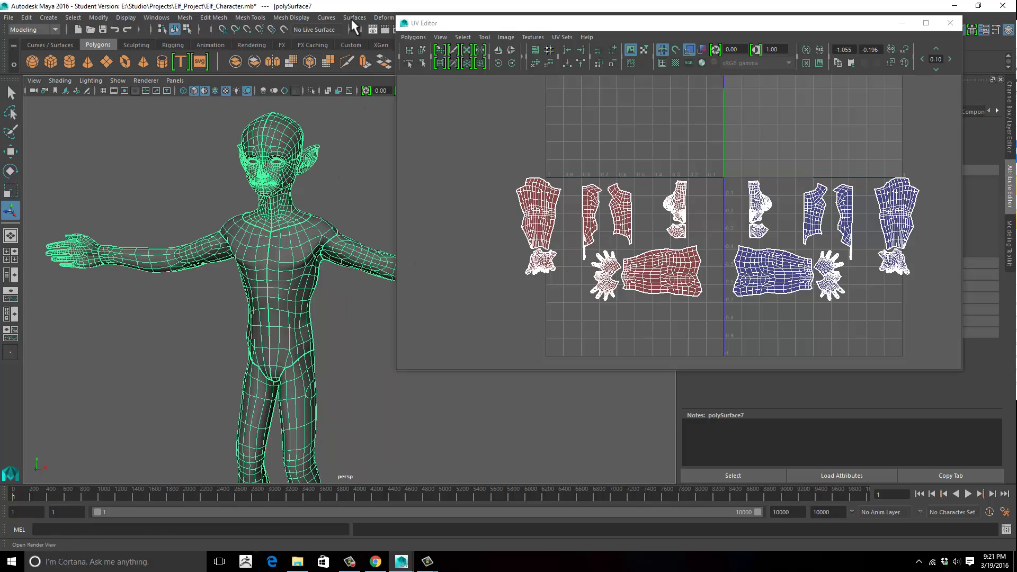
Conform the normals of the merged elf mesh and reselect the whole mesh as an object.
click(284, 18)
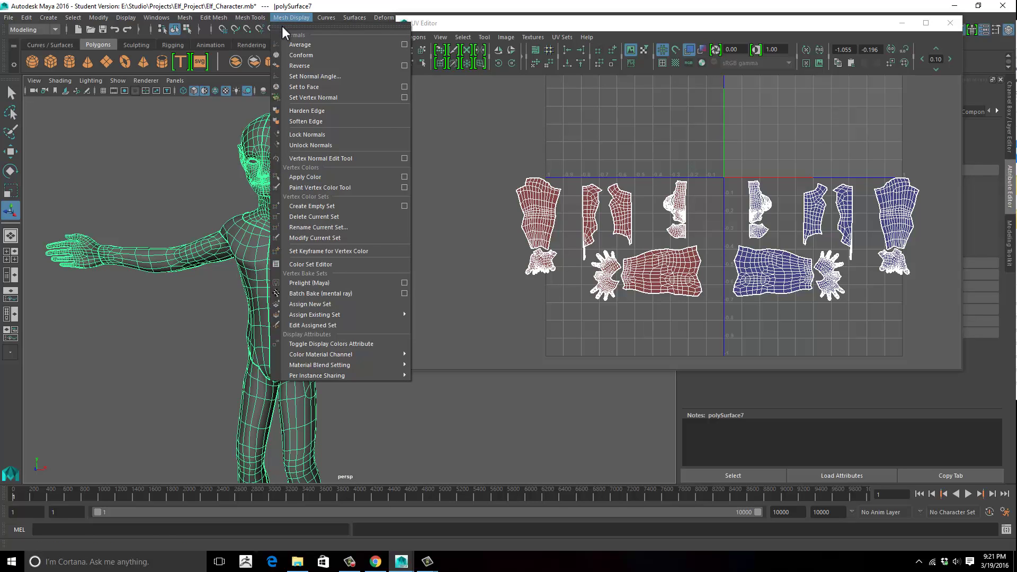
click(322, 55)
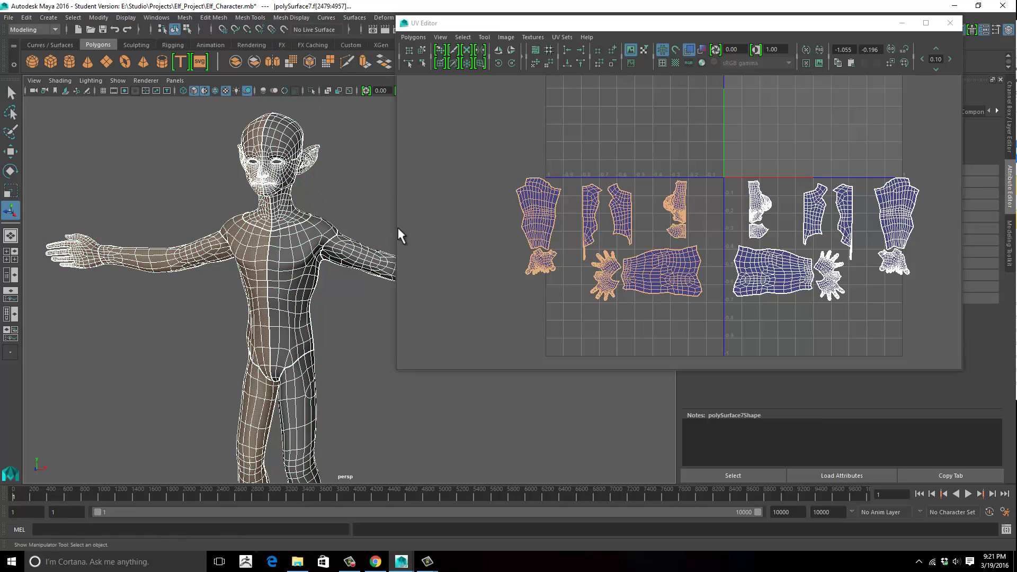
click(415, 260)
click(287, 250)
alt+drag(234, 268, 288, 267)
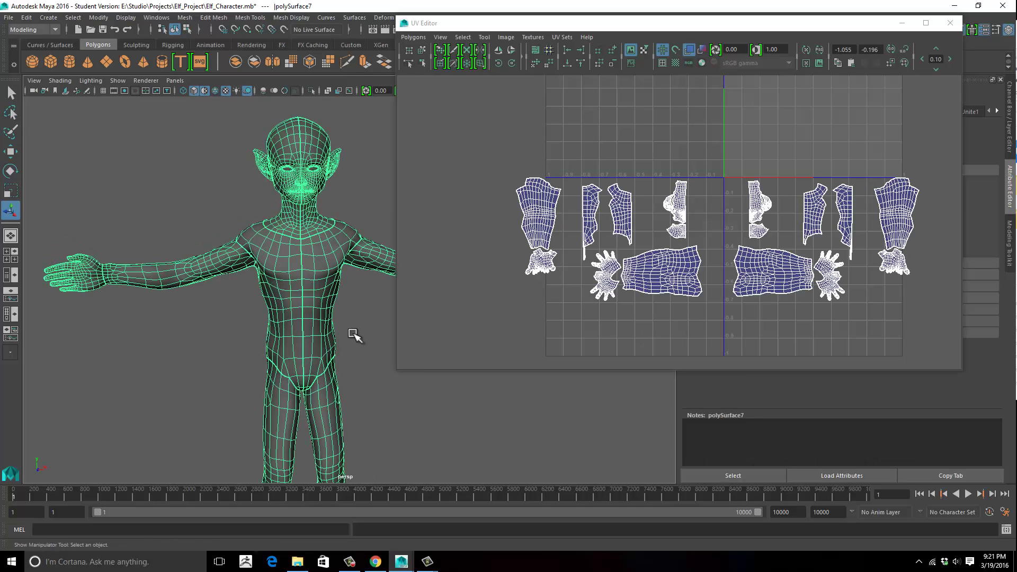
Deselect the elf and examine the shading along the seam on the back, head and chest.
click(245, 336)
alt+right_drag(245, 335, 415, 313)
alt+drag(416, 313, 241, 264)
alt+middle_drag(238, 347, 221, 396)
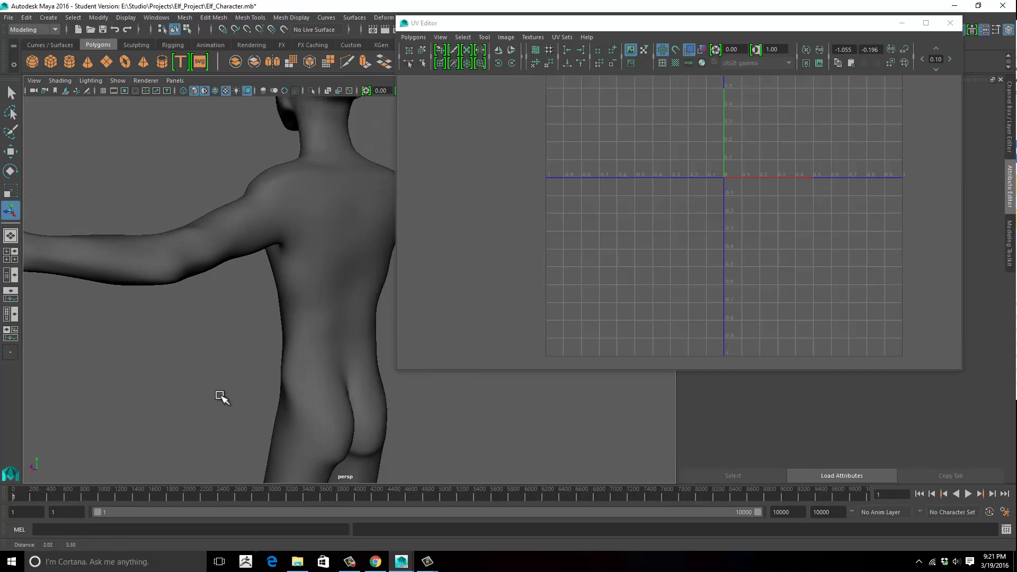
alt+drag(221, 396, 322, 320)
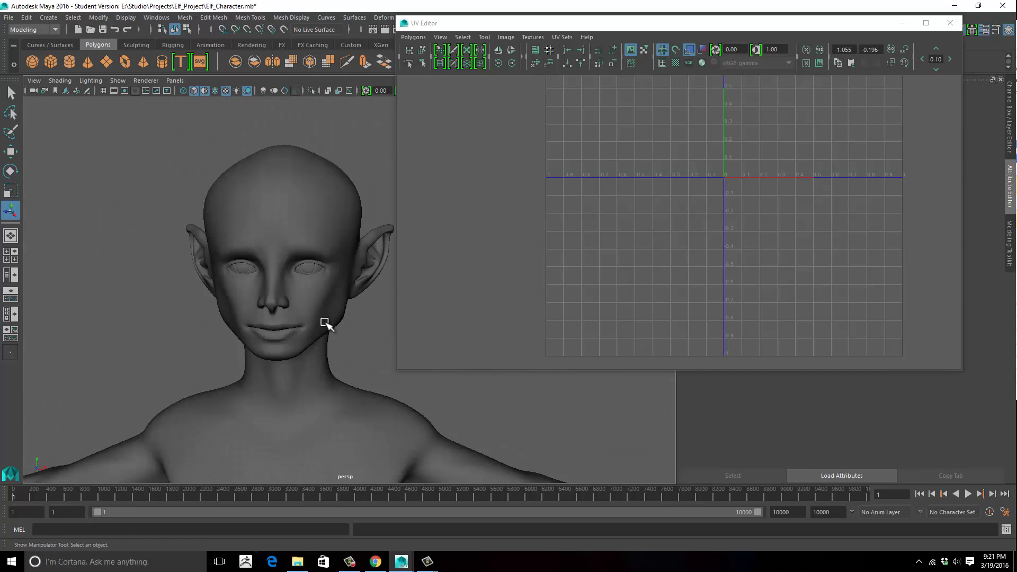
alt+middle_drag(324, 322, 300, 254)
Reselect the elf mesh and examine the head and neck UV shells of both halves in the UV layout.
click(300, 273)
alt+middle_drag(427, 312, 436, 284)
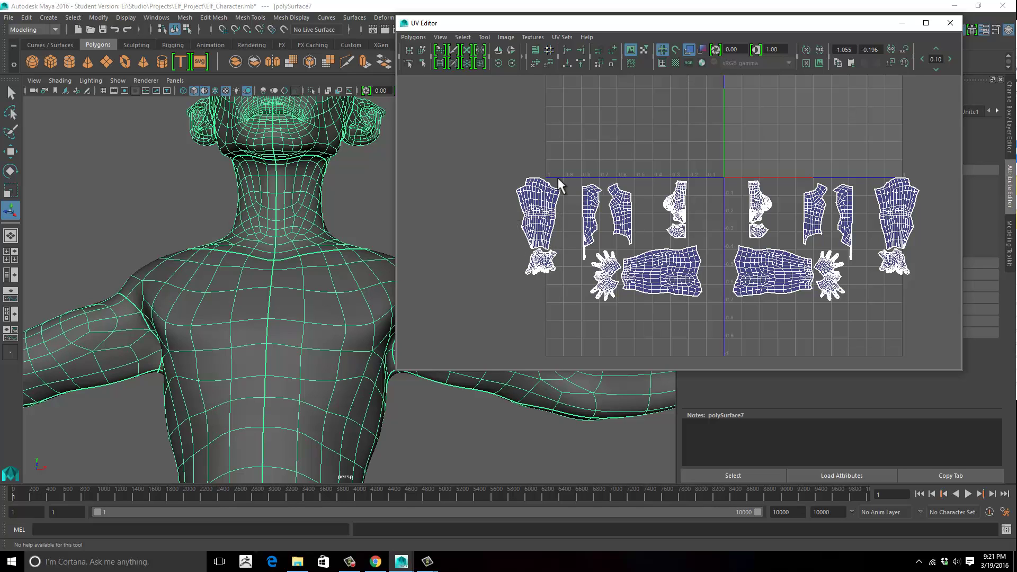
alt+middle_drag(703, 209, 664, 186)
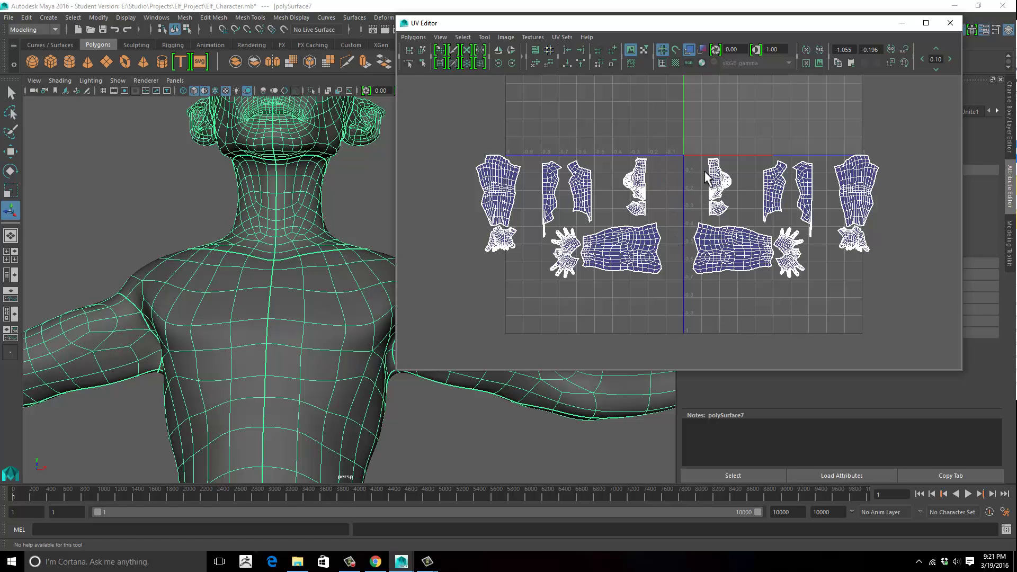
scroll(646, 186, up, 8)
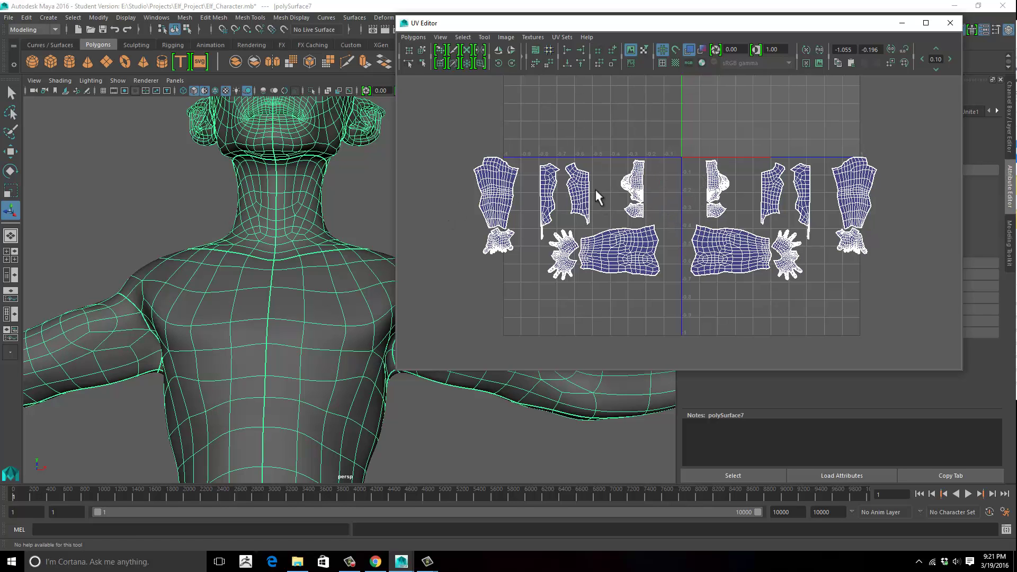
alt+middle_drag(719, 218, 761, 313)
scroll(697, 248, up, 3)
alt+middle_drag(743, 232, 777, 210)
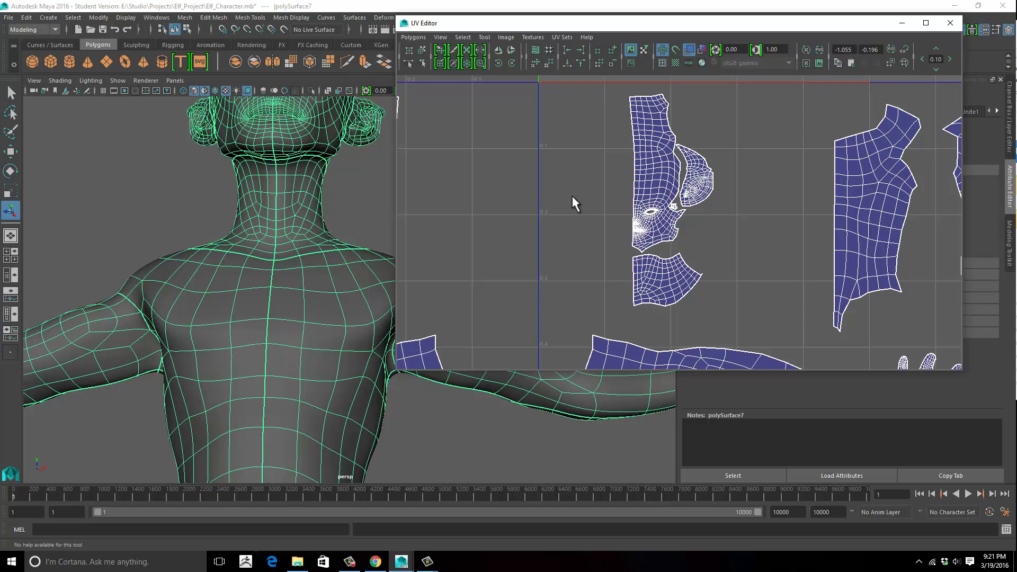
alt+middle_drag(599, 204, 627, 157)
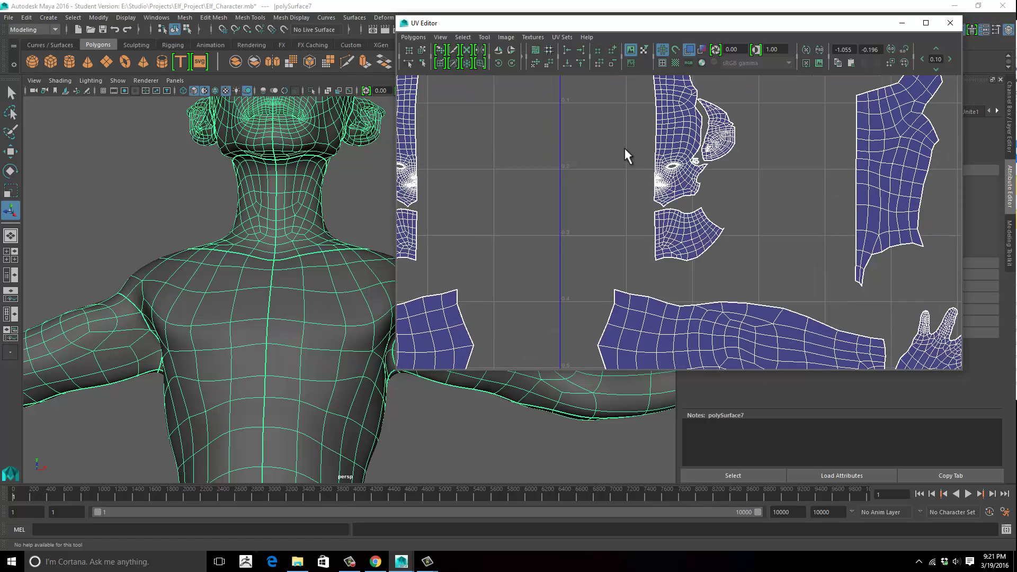
Move and sew the two neck UV shells together along the straight centre-line edges at the front of the neck.
scroll(640, 230, up, 2)
alt+middle_drag(765, 217, 850, 206)
mouse_move(656, 175)
alt+middle_down()
mouse_move(711, 165)
mouse_move(622, 139)
alt+middle_up()
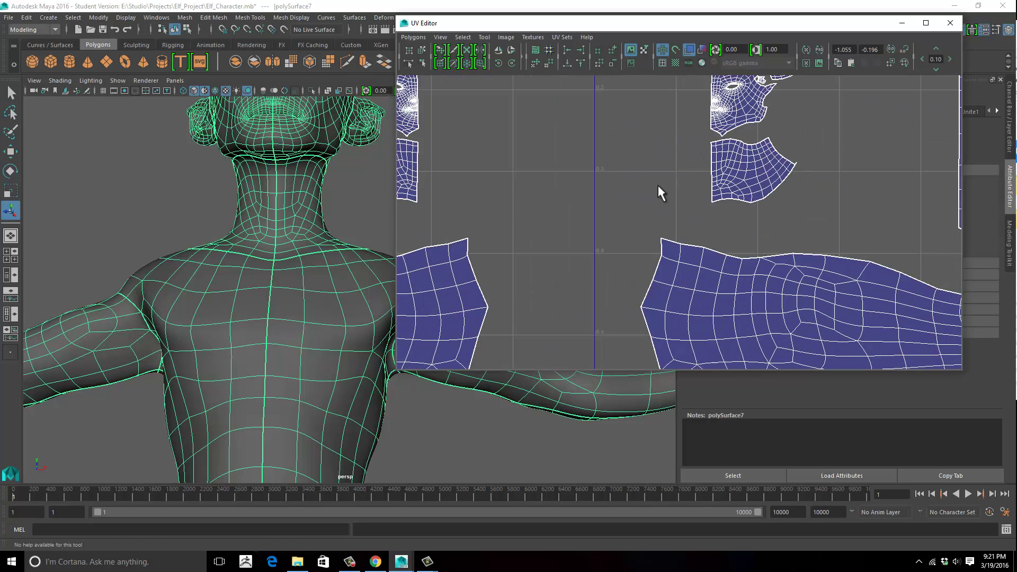
alt+middle_drag(690, 175, 640, 185)
alt+right_drag(805, 163, 713, 167)
alt+middle_drag(725, 196, 743, 234)
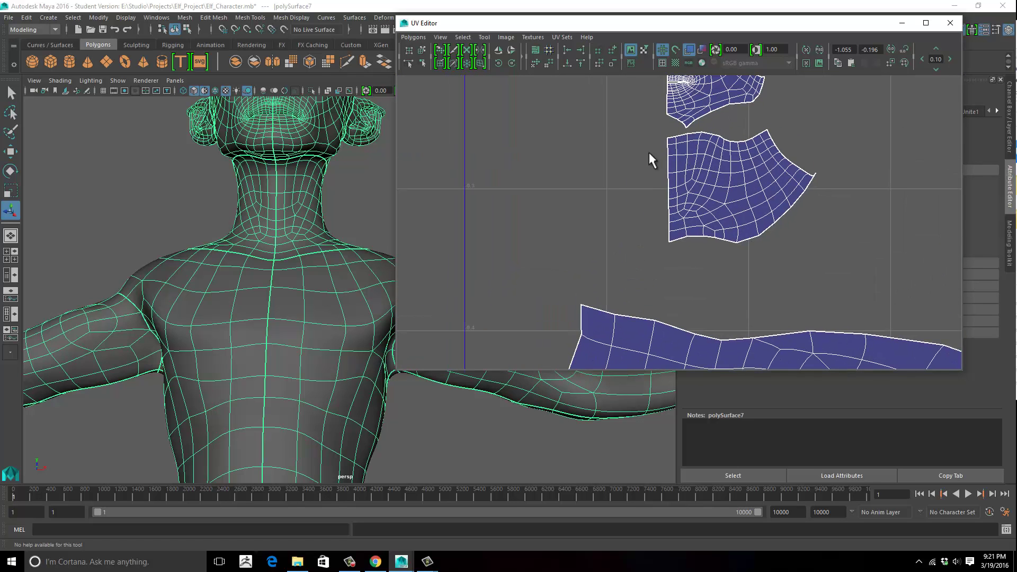
right_drag(650, 154, 650, 130)
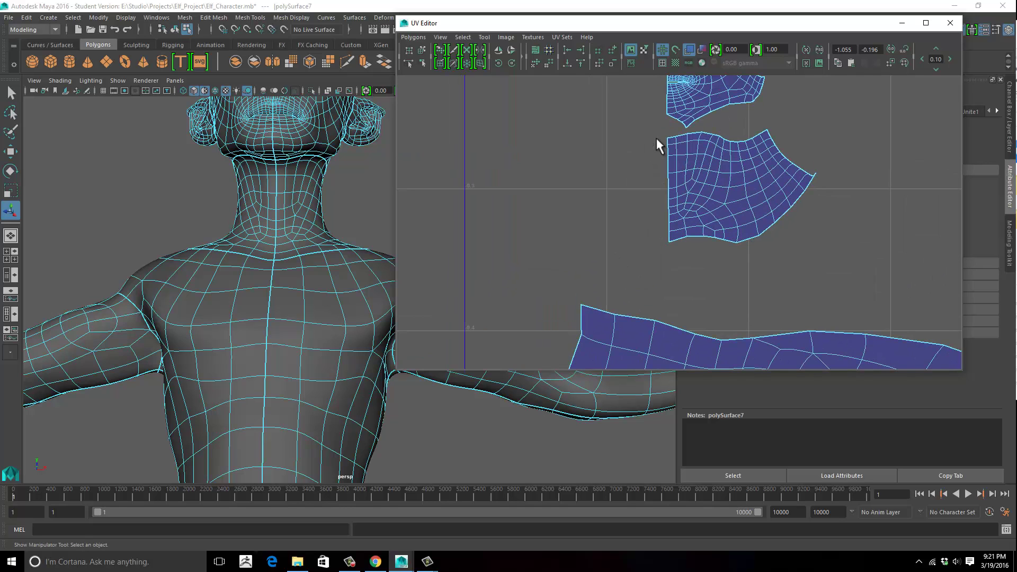
click(665, 177)
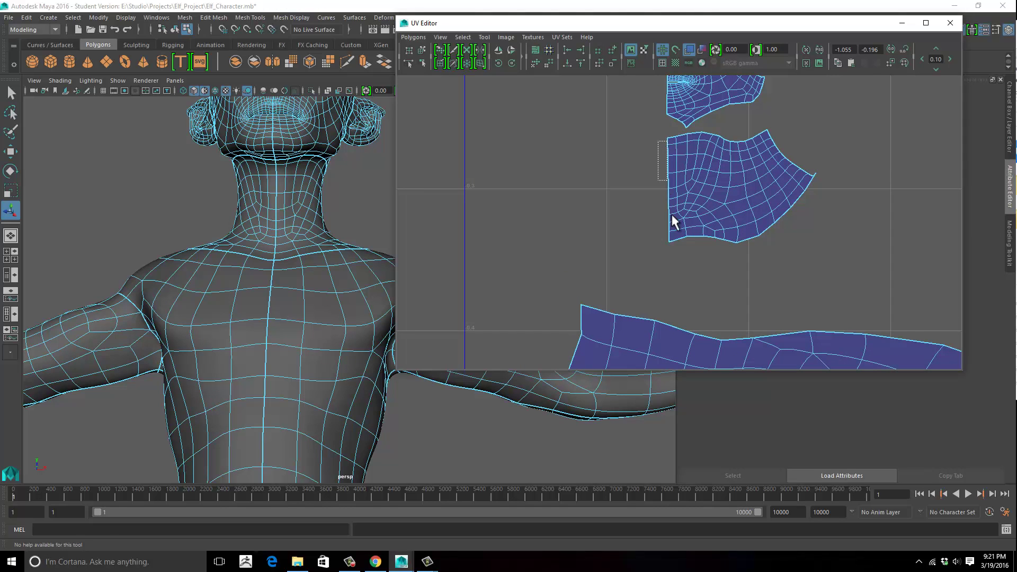
drag(672, 213, 676, 237)
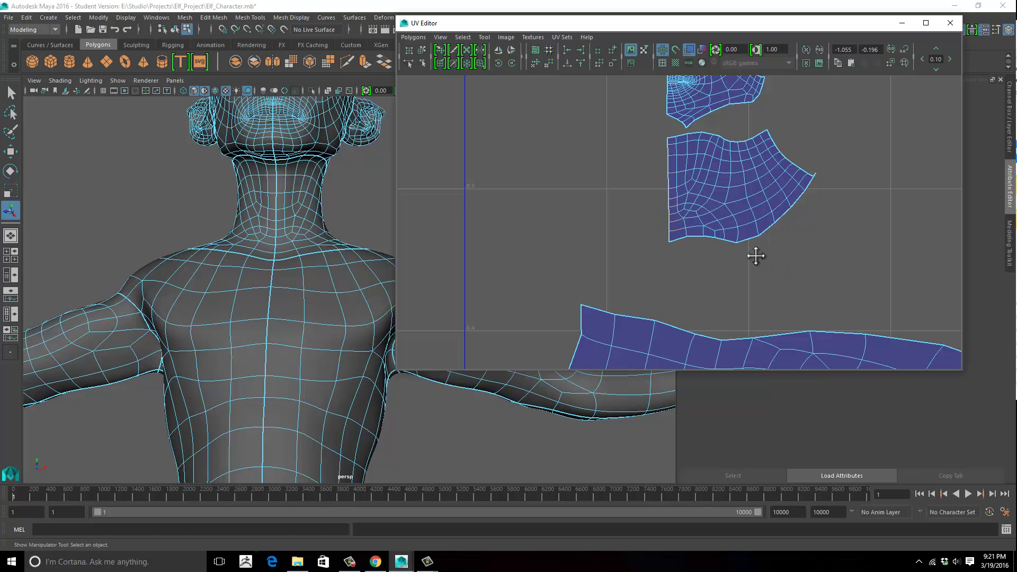
alt+middle_drag(756, 256, 818, 256)
alt+right_drag(763, 256, 642, 233)
alt+middle_drag(668, 220, 673, 205)
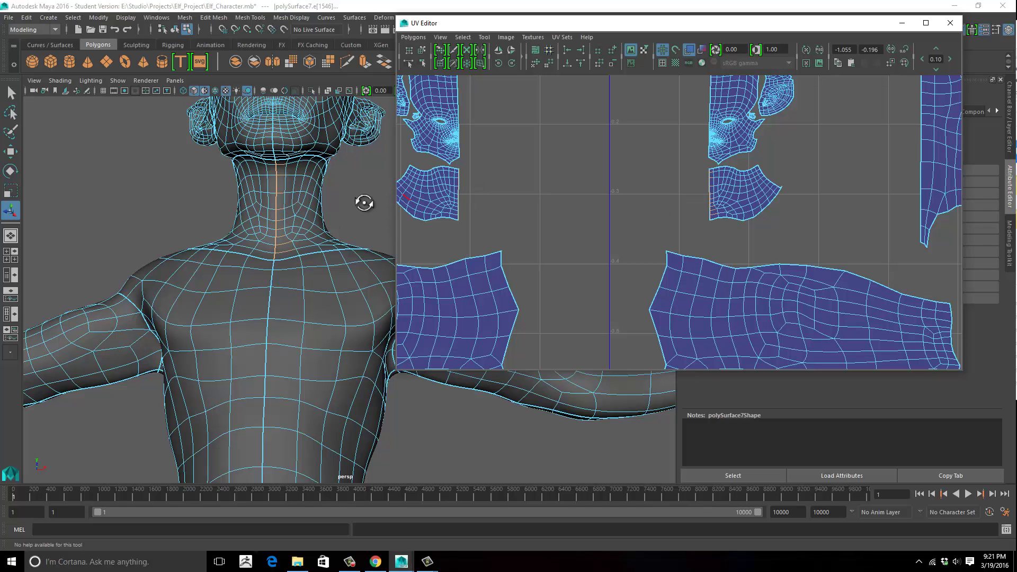
alt+drag(364, 202, 297, 272)
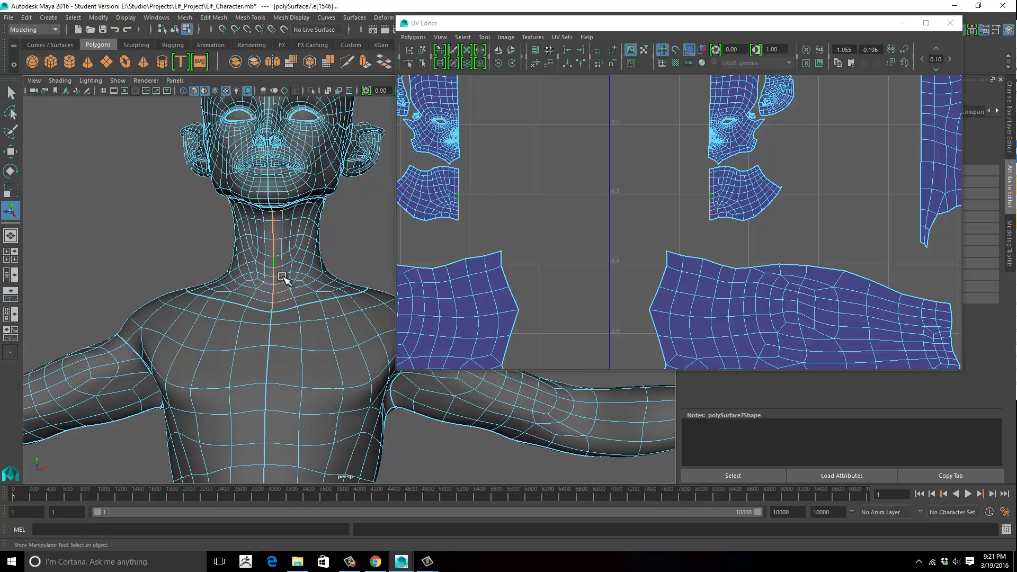
alt+middle_drag(625, 234, 684, 227)
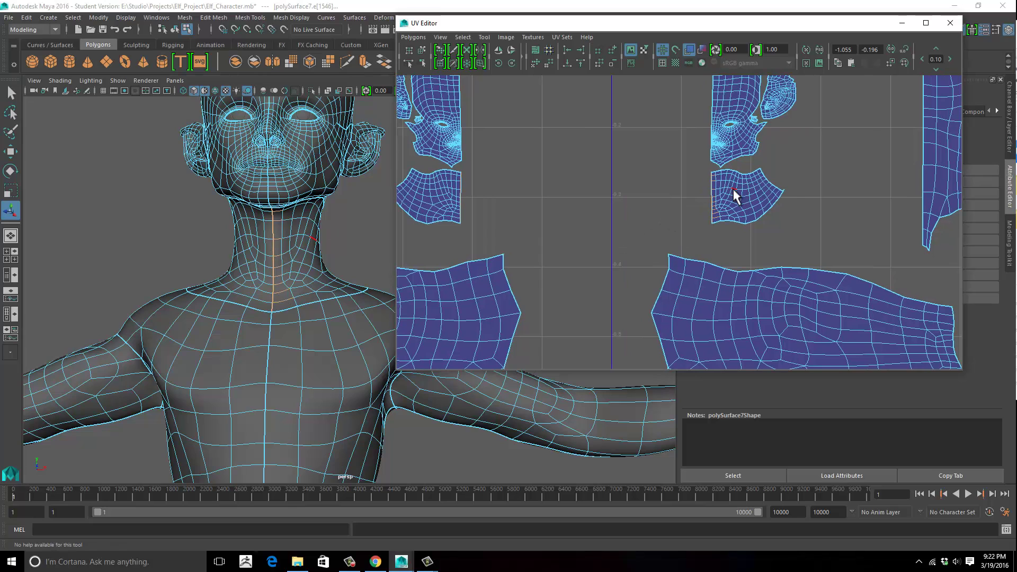
right_drag(733, 196, 843, 330)
right_drag(868, 461, 819, 454)
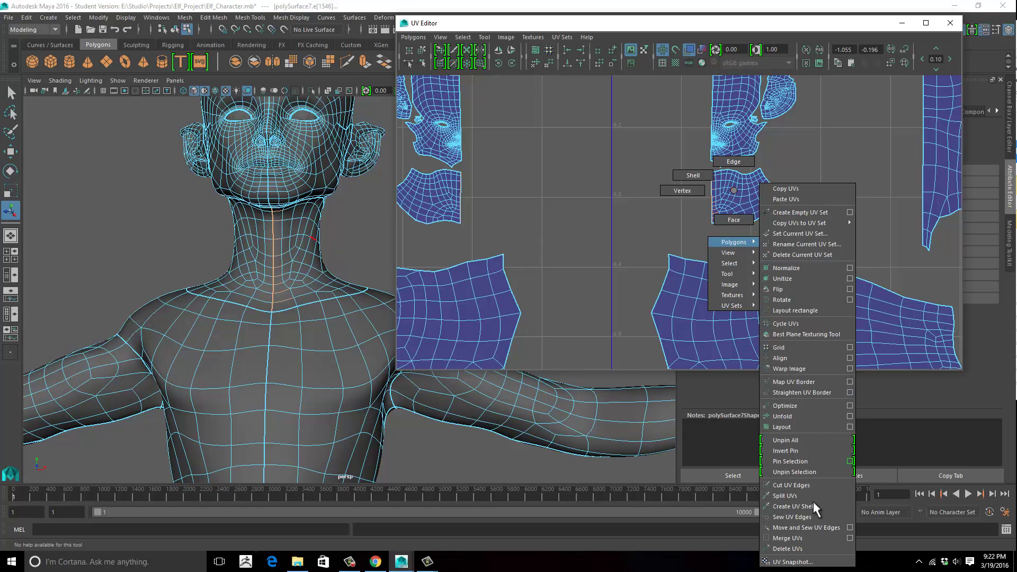
right_drag(815, 508, 806, 522)
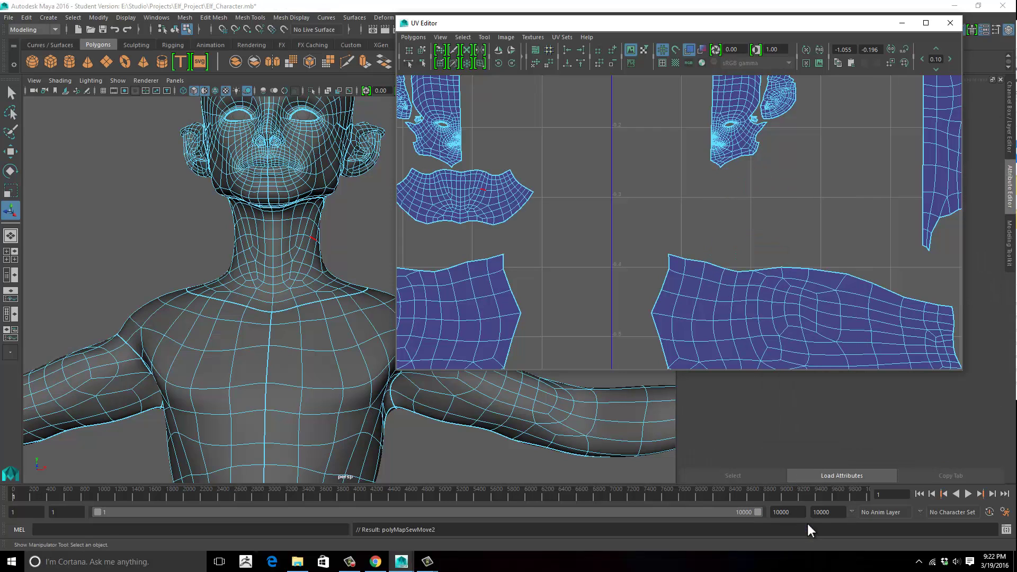
Move and sew the two front torso UV shells together along their straight centre-line edges.
alt+middle_drag(625, 328, 651, 323)
alt+middle_drag(537, 311, 479, 297)
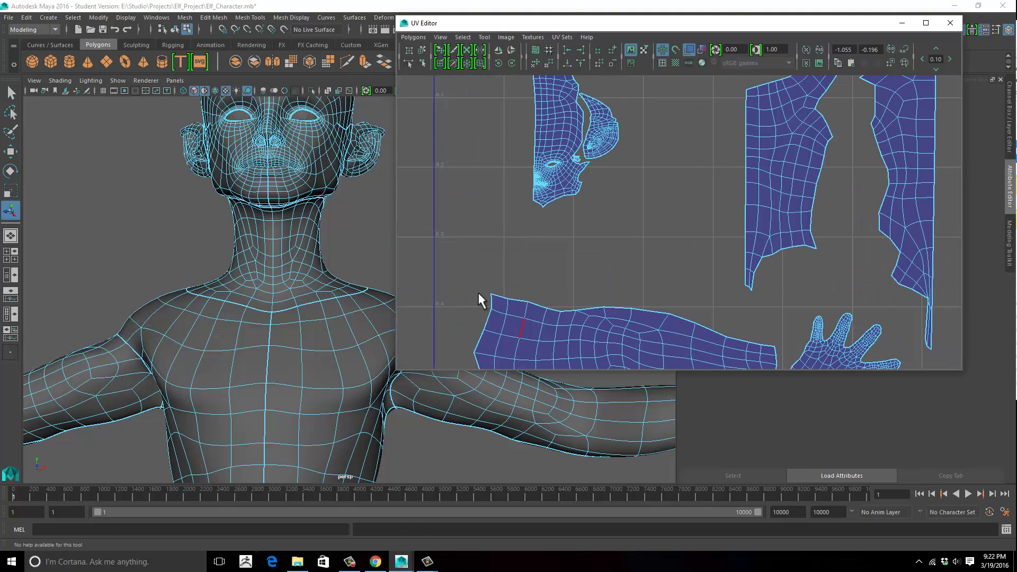
alt+middle_drag(679, 249, 479, 279)
alt+right_drag(503, 239, 514, 236)
mouse_move(634, 180)
alt+middle_down()
mouse_move(599, 188)
mouse_move(647, 184)
alt+middle_up()
drag(556, 207, 559, 320)
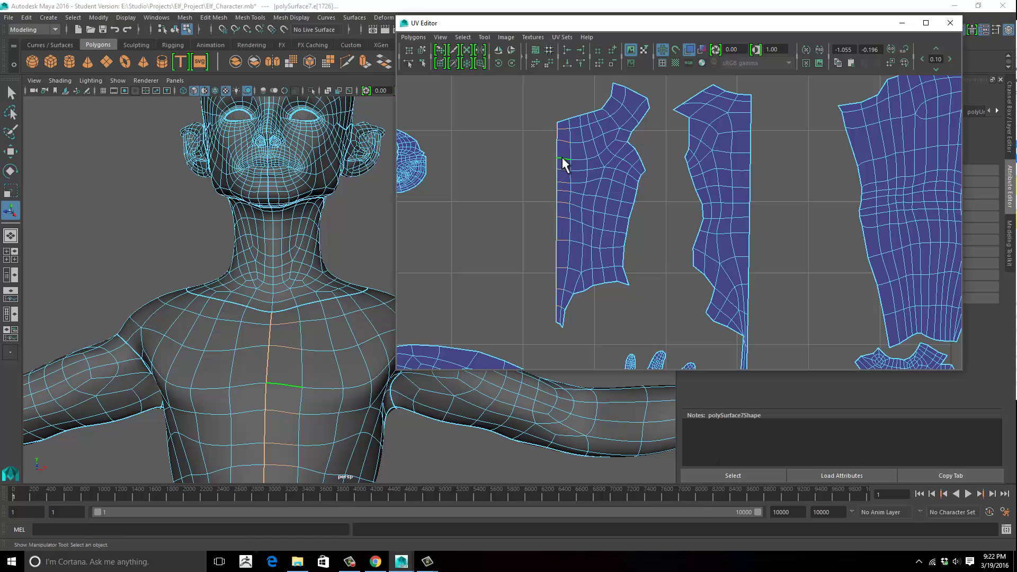
right_drag(585, 149, 663, 527)
alt+middle_drag(659, 201, 460, 194)
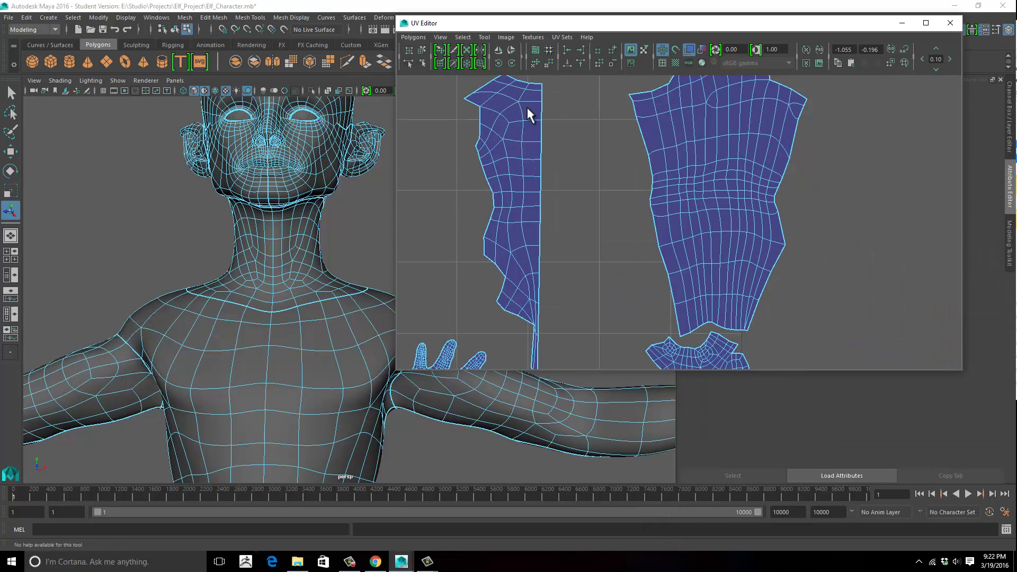
drag(593, 254, 610, 368)
alt+middle_drag(617, 329, 621, 238)
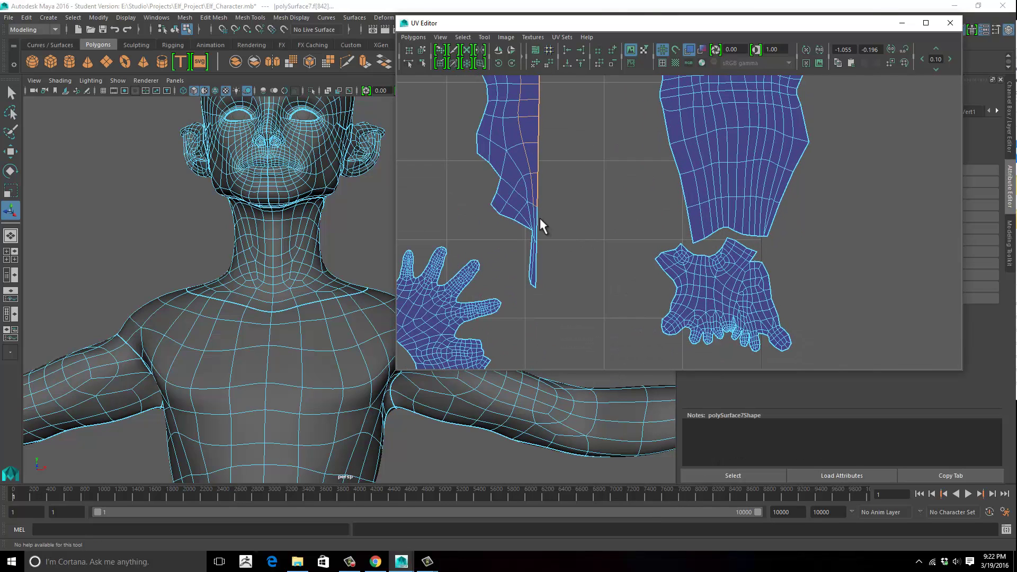
shift+click(535, 215)
key(ctrl+z)
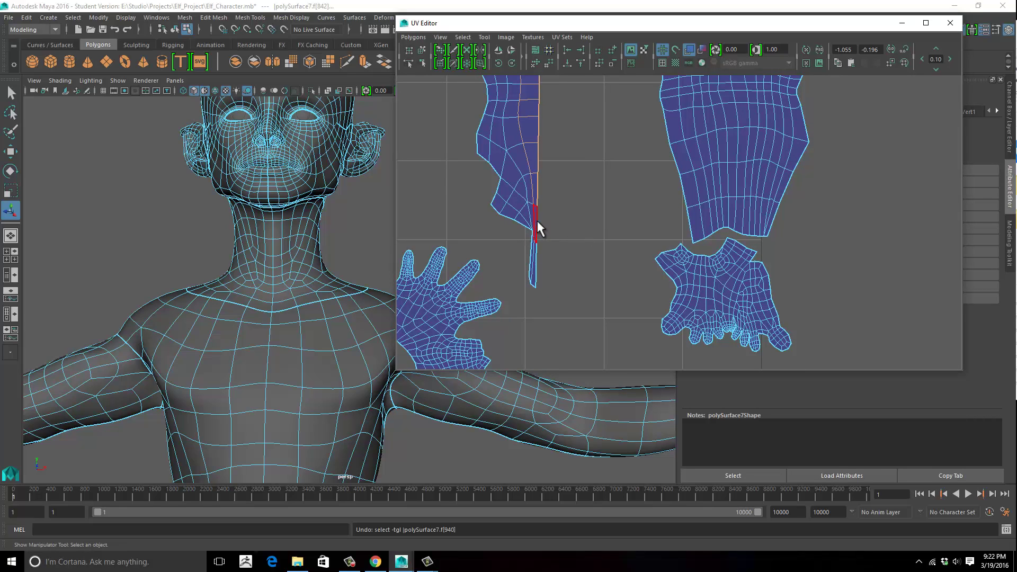
drag(554, 220, 535, 252)
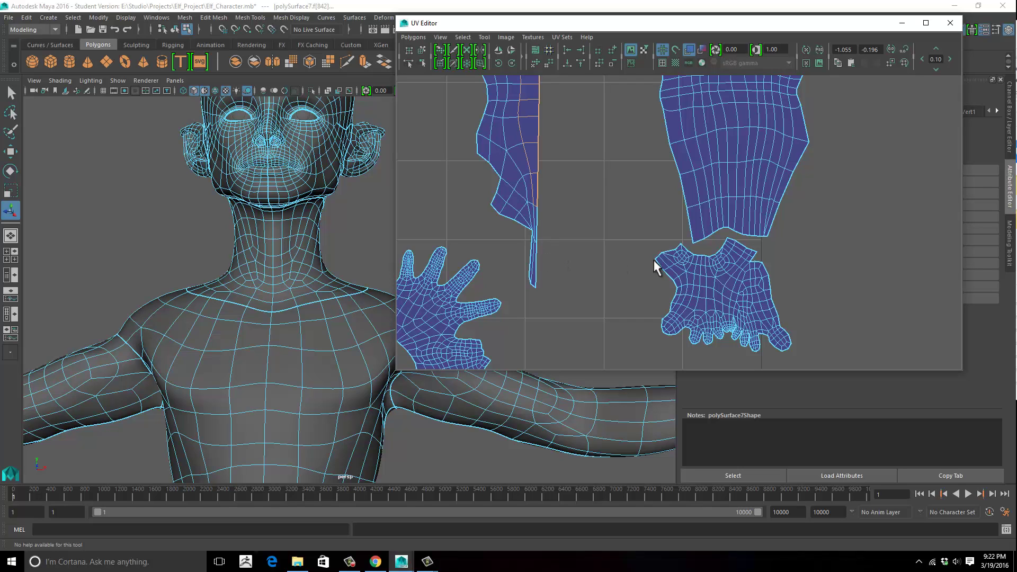
alt+middle_drag(573, 243, 569, 285)
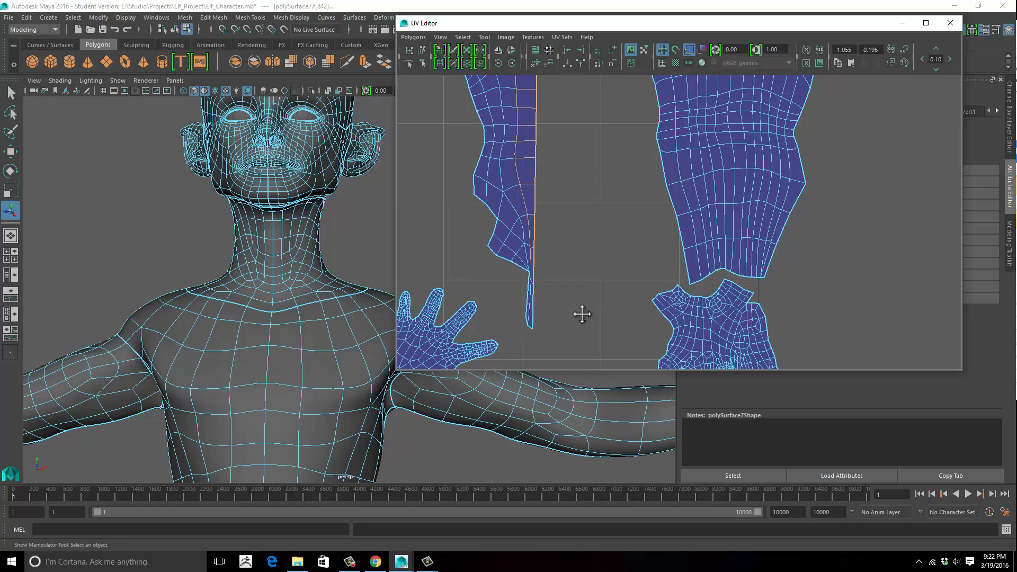
alt+middle_drag(582, 306, 586, 346)
key(ctrl+z)
scroll(522, 316, down, 3)
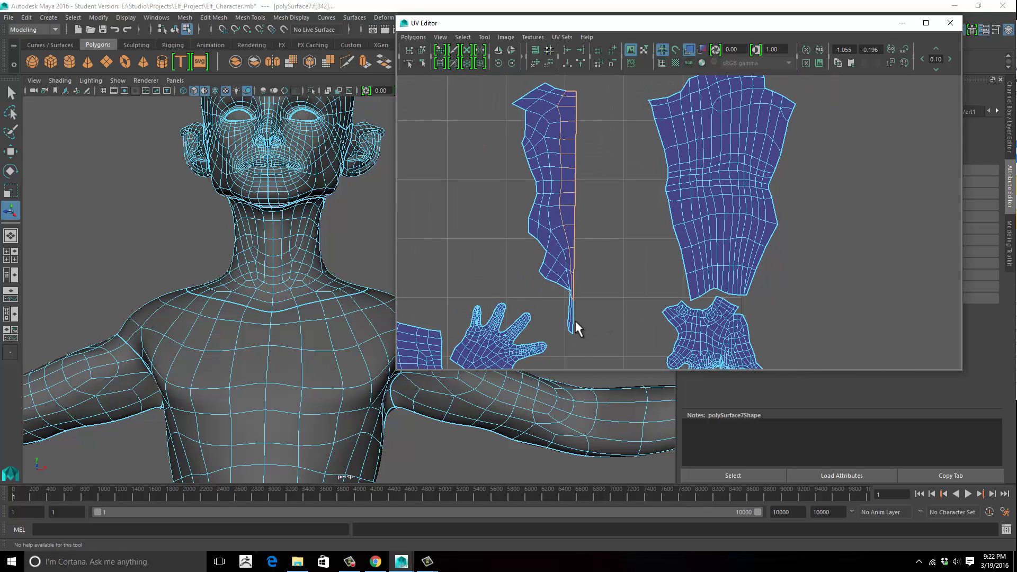
Select the straight centre-line edges of the back torso UV shell, and move and sew its two halves together.
right_drag(570, 295, 577, 320)
click(585, 104)
drag(589, 97, 573, 327)
right_drag(560, 244, 630, 528)
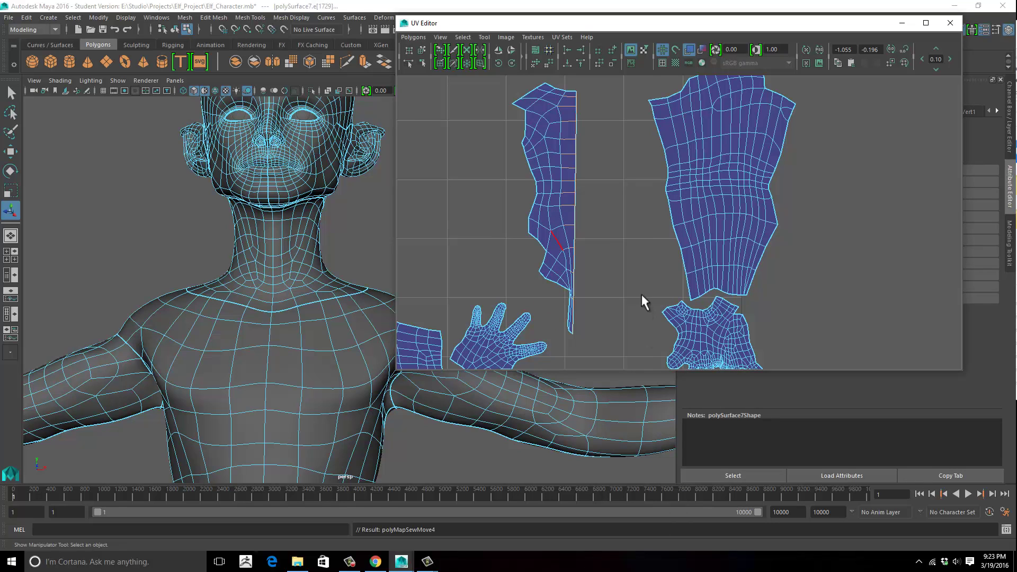
Select all UVs of the separate half head with its ear shells and move them horizontally beside the matching head half.
scroll(665, 268, down, 4)
alt+middle_drag(570, 264, 742, 268)
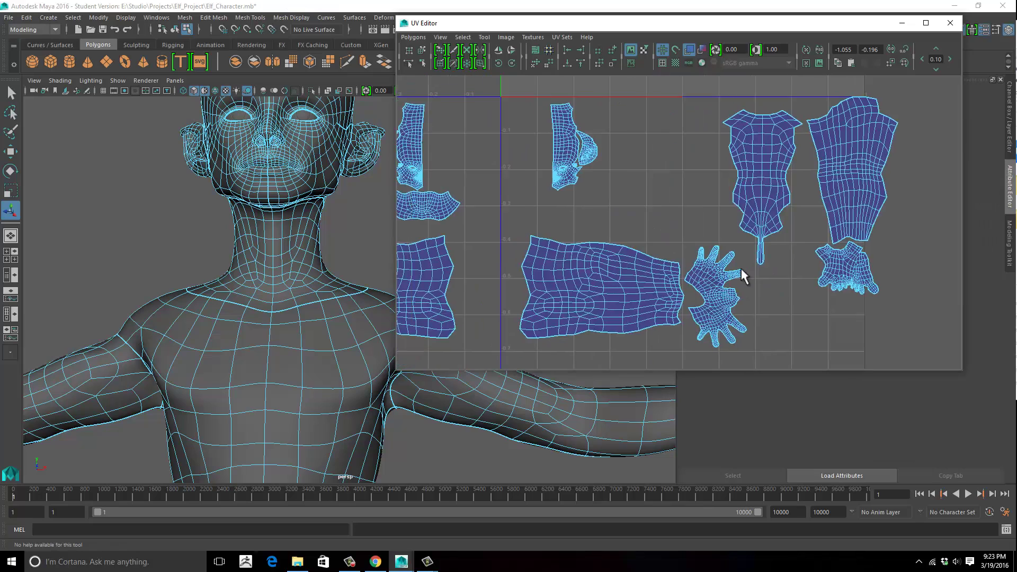
alt+middle_drag(669, 265, 780, 249)
alt+middle_drag(615, 262, 576, 320)
alt+right_drag(577, 319, 799, 255)
alt+middle_drag(799, 254, 914, 277)
alt+middle_drag(469, 142, 570, 128)
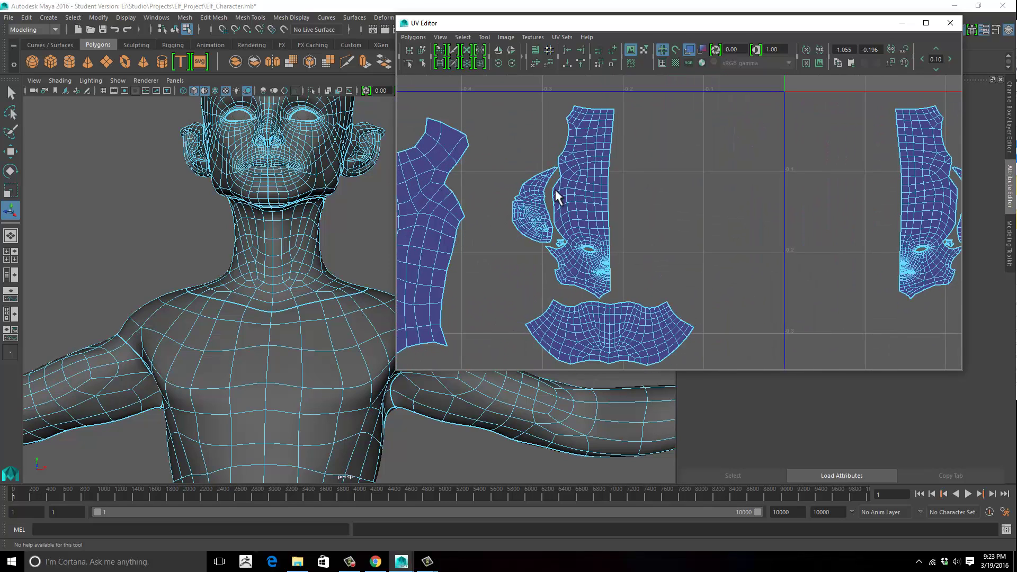
right_drag(600, 167, 505, 101)
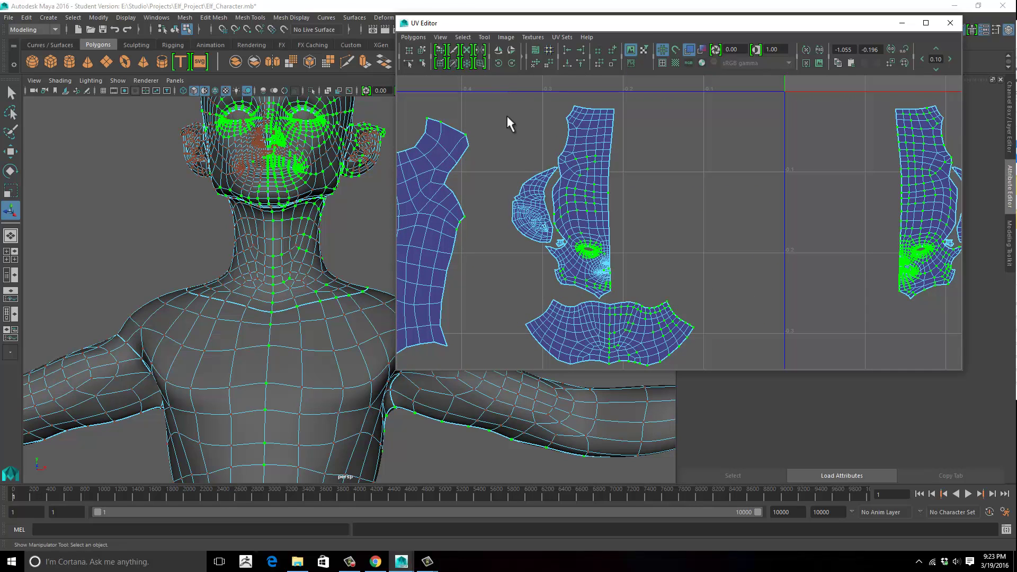
drag(500, 89, 643, 300)
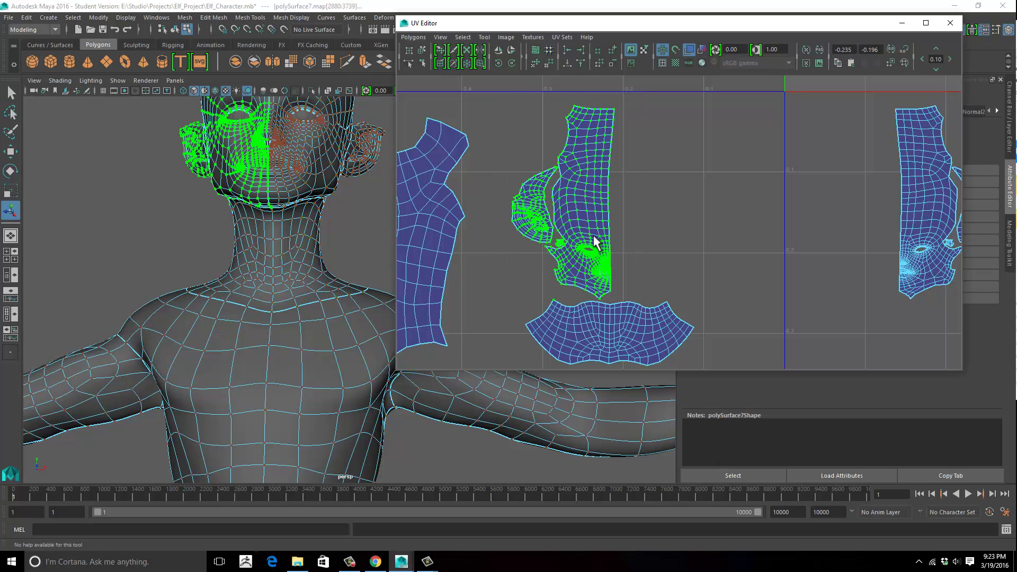
key(w)
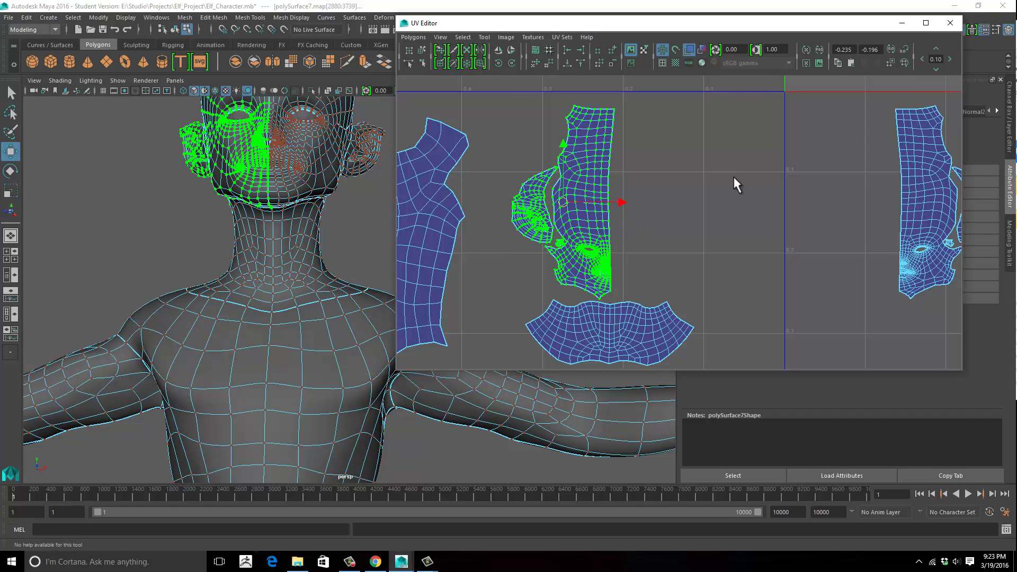
middle_drag(736, 185, 906, 169)
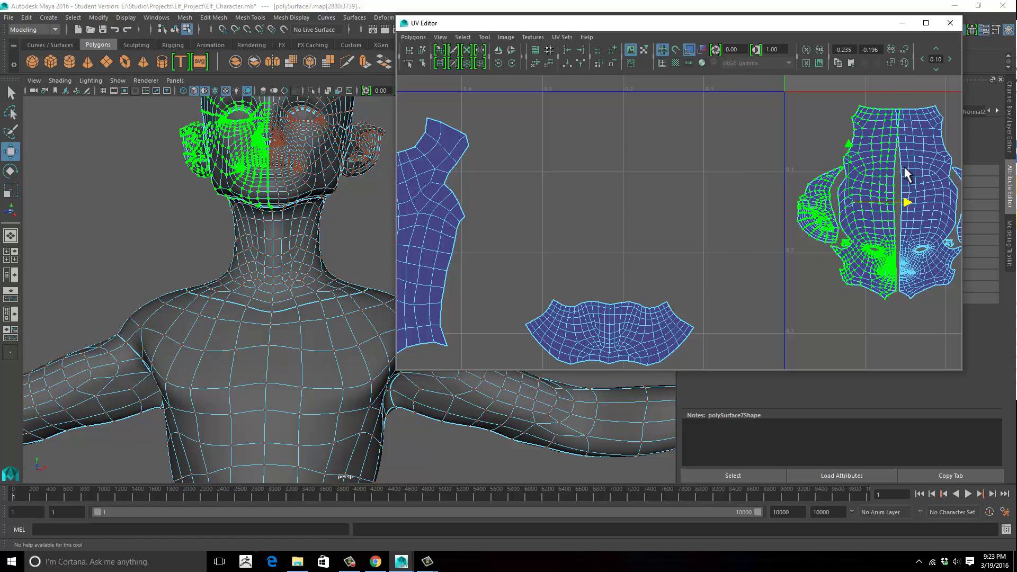
Select the border edges of the head UV shell, starting from the seam between the two halves.
alt+middle_drag(865, 183, 585, 181)
alt+right_drag(585, 181, 722, 196)
mouse_move(736, 240)
alt+middle_down()
mouse_move(741, 285)
mouse_move(747, 237)
alt+middle_up()
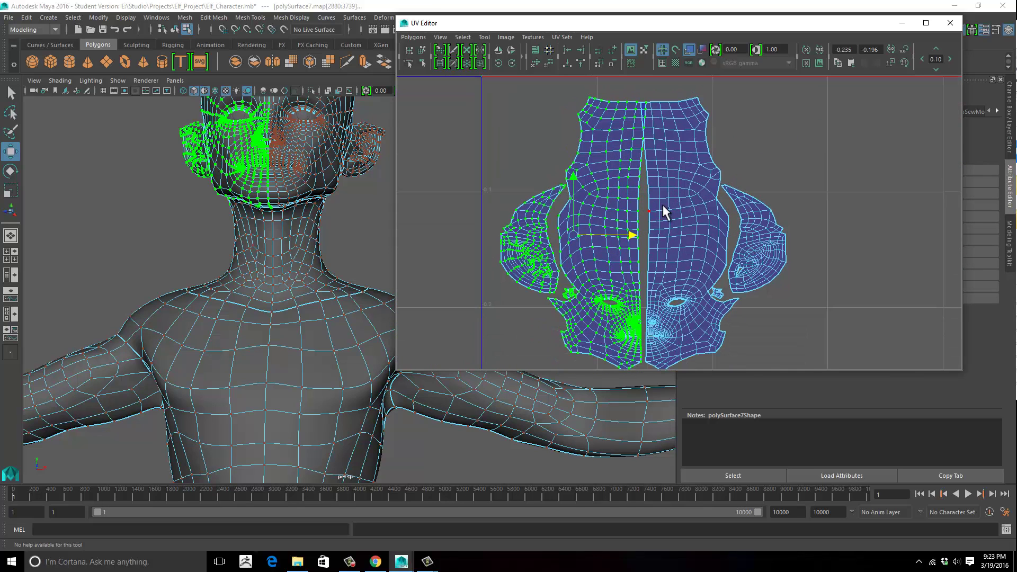
right_drag(663, 206, 658, 179)
click(650, 215)
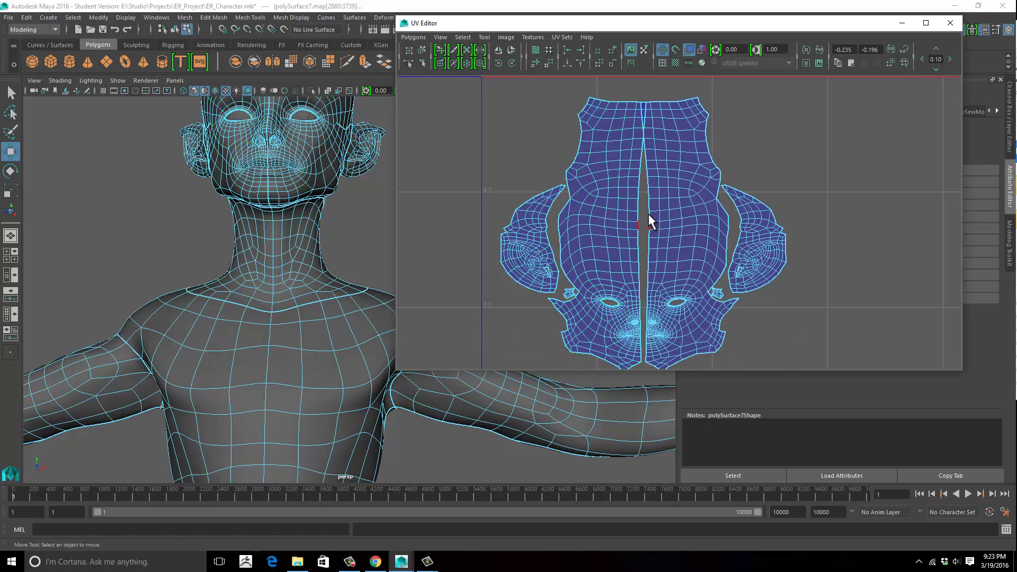
alt+middle_drag(516, 310, 574, 264)
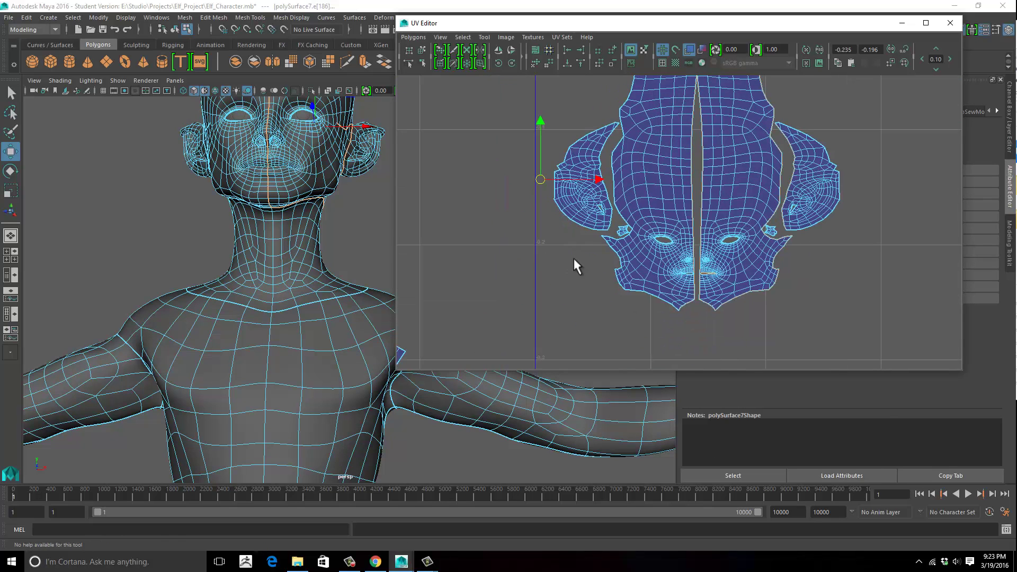
scroll(666, 248, down, 2)
alt+right_drag(667, 250, 341, 252)
Reduce the head border selection to the centre-line edges, excluding the outer outline and mouth, and move and sew the head halves together.
drag(435, 176, 650, 360)
alt+middle_drag(772, 302, 705, 295)
alt+middle_drag(614, 278, 619, 290)
alt+right_drag(619, 291, 891, 237)
alt+middle_drag(552, 307, 660, 235)
alt+right_drag(493, 291, 757, 213)
alt+middle_drag(603, 228, 645, 359)
ctrl+drag(578, 323, 558, 369)
alt+middle_drag(689, 307, 710, 128)
alt+right_drag(720, 255, 874, 213)
alt+middle_drag(583, 272, 741, 234)
alt+right_drag(415, 329, 458, 316)
ctrl+drag(462, 317, 673, 244)
alt+middle_drag(604, 278, 601, 311)
alt+right_drag(600, 304, 768, 241)
alt+middle_drag(614, 248, 687, 252)
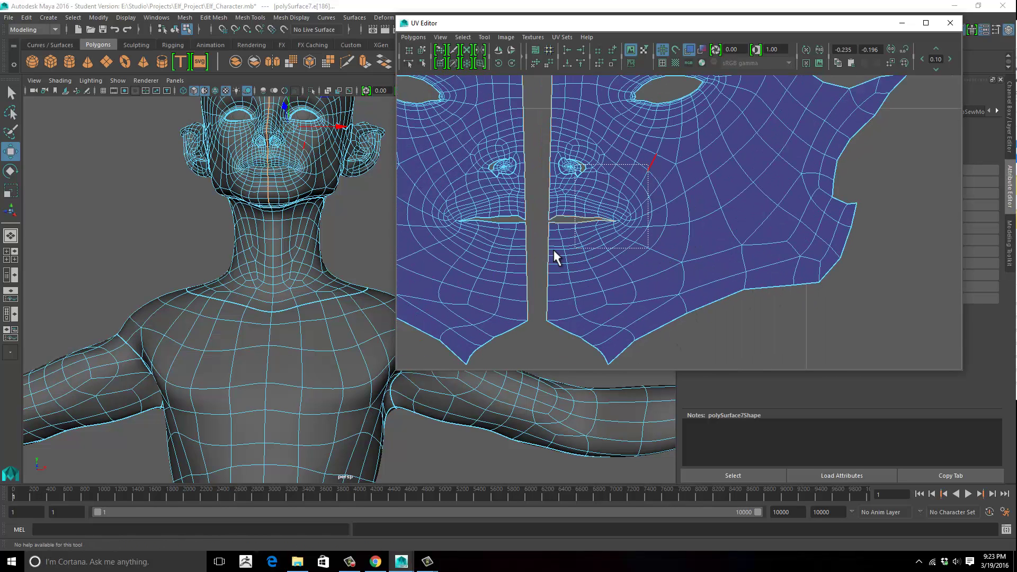
alt+middle_drag(685, 256, 683, 338)
alt+right_drag(531, 271, 783, 525)
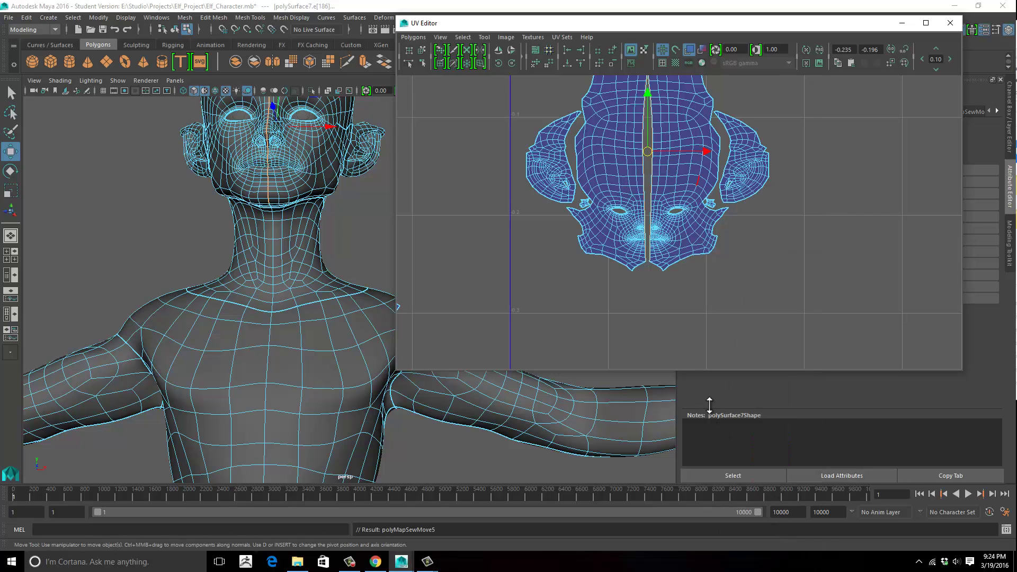
Move the displaced nostril UV shell horizontally back into the empty nostril opening of the sewn face.
scroll(684, 241, up, 10)
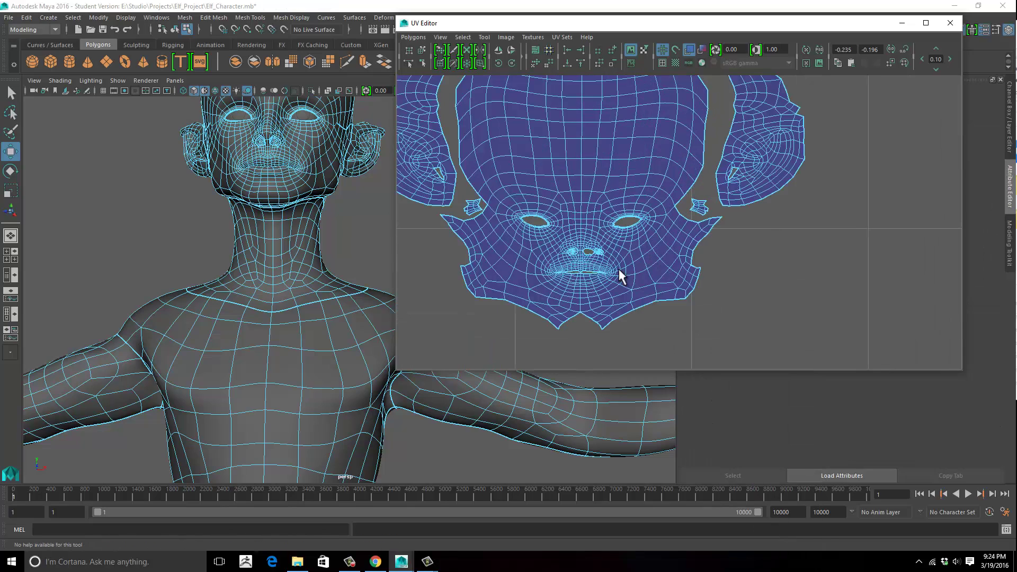
alt+middle_drag(701, 228, 886, 160)
alt+right_drag(772, 190, 948, 177)
alt+middle_drag(769, 196, 692, 207)
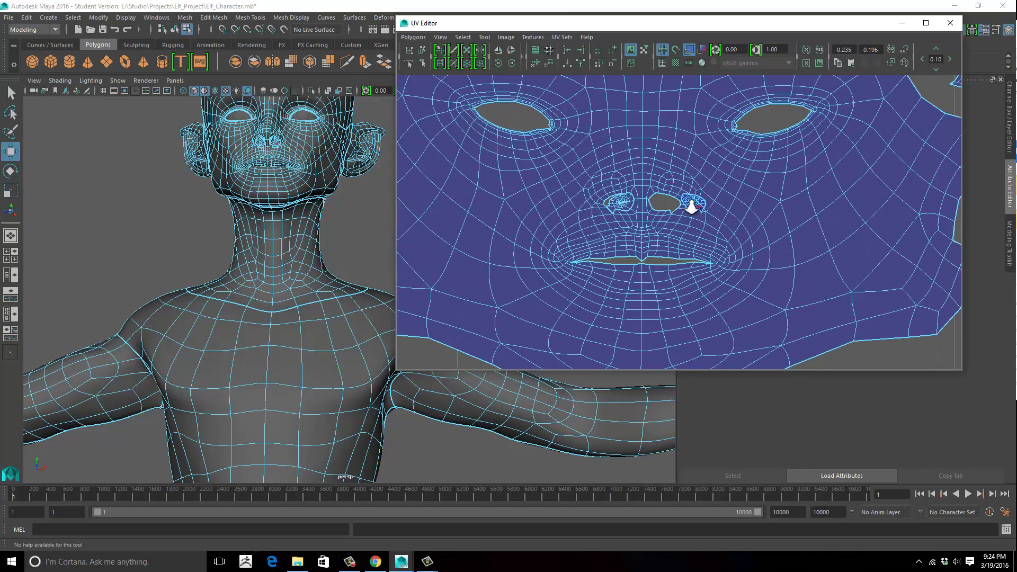
alt+right_drag(693, 207, 758, 182)
click(721, 194)
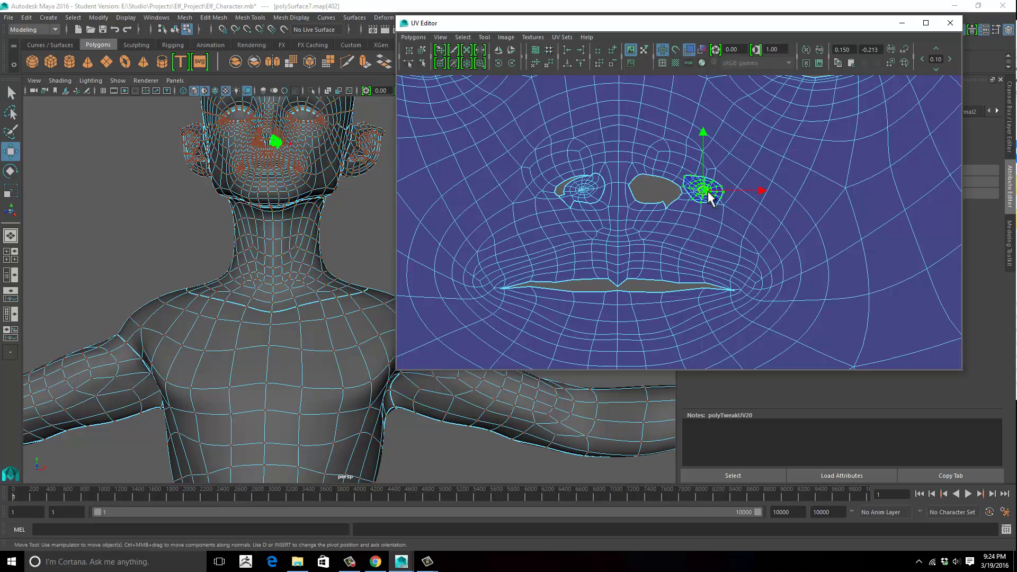
drag(664, 190, 663, 191)
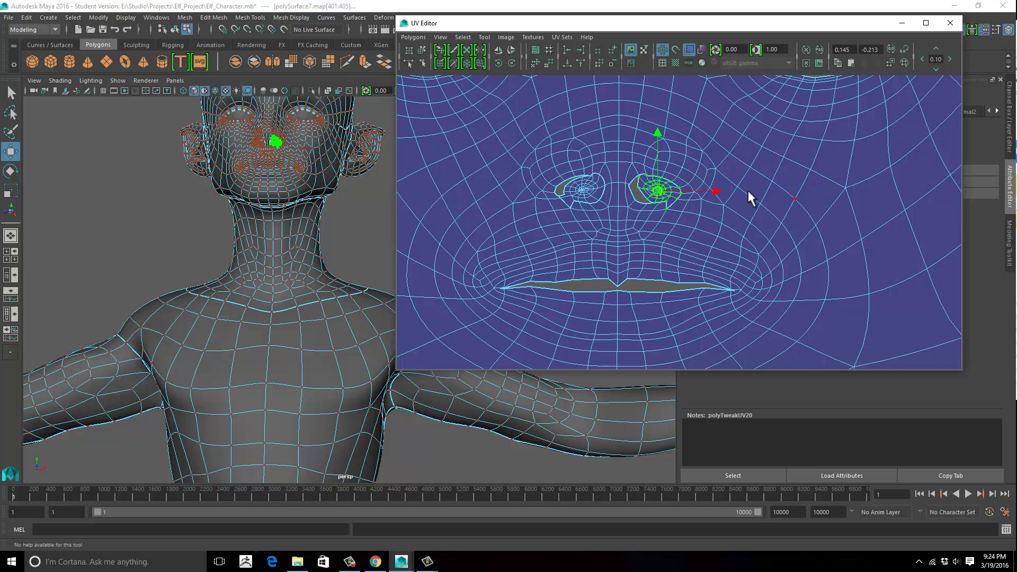
scroll(748, 192, down, 5)
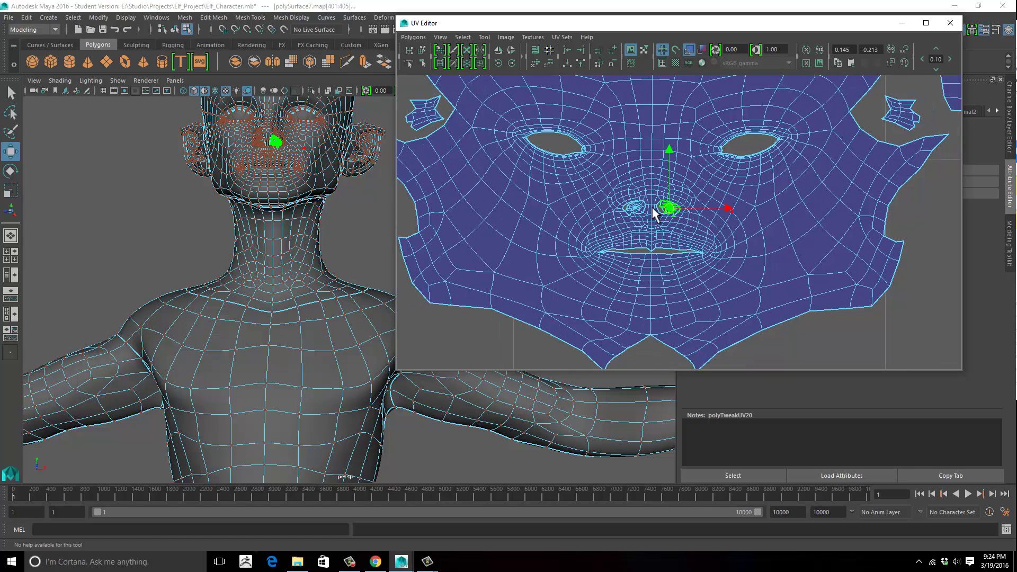
Nudge the selected nostril UV shell into its opening in the sewn face and clear the selection.
scroll(598, 217, up, 6)
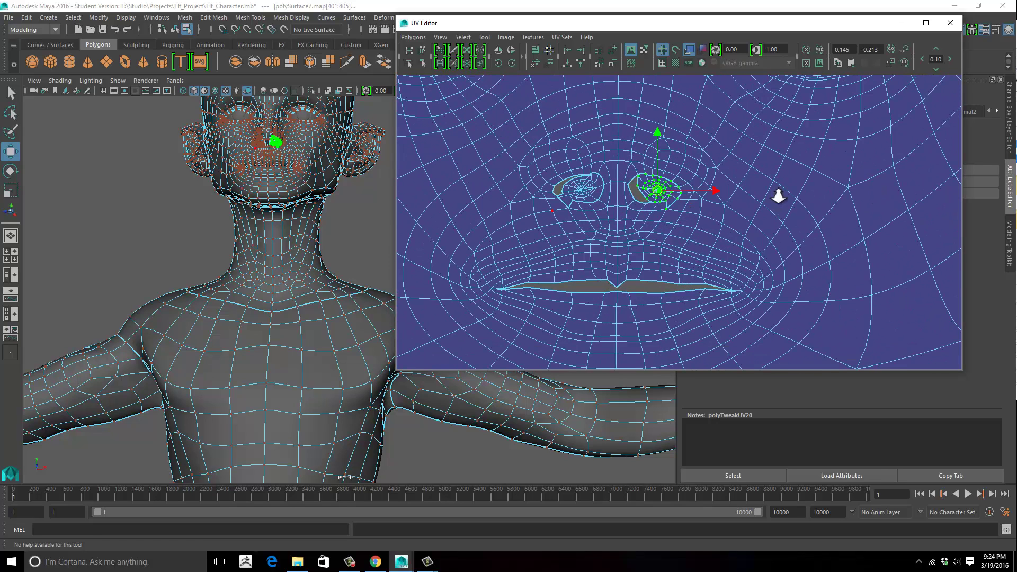
drag(647, 182, 648, 180)
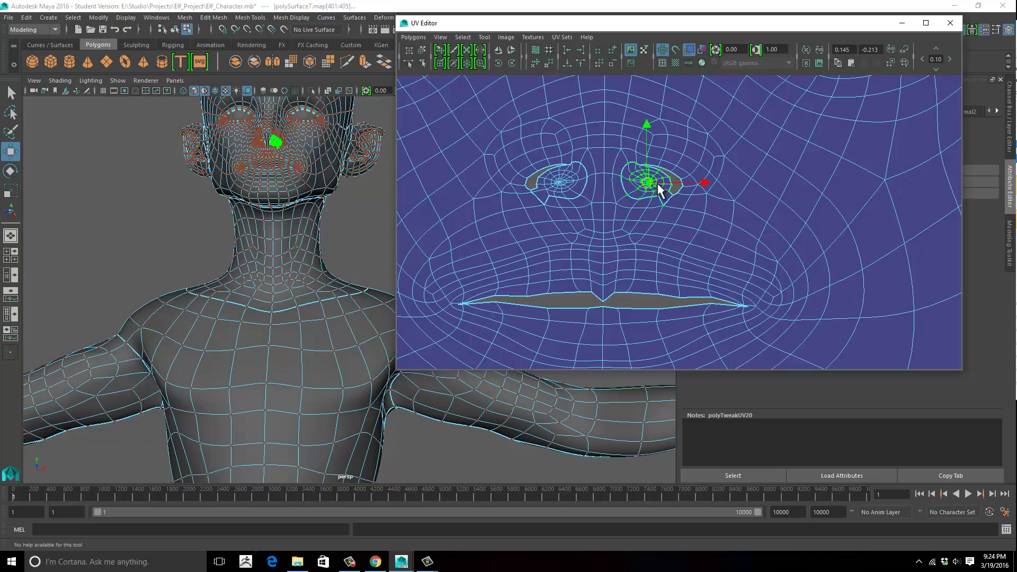
scroll(608, 200, down, 10)
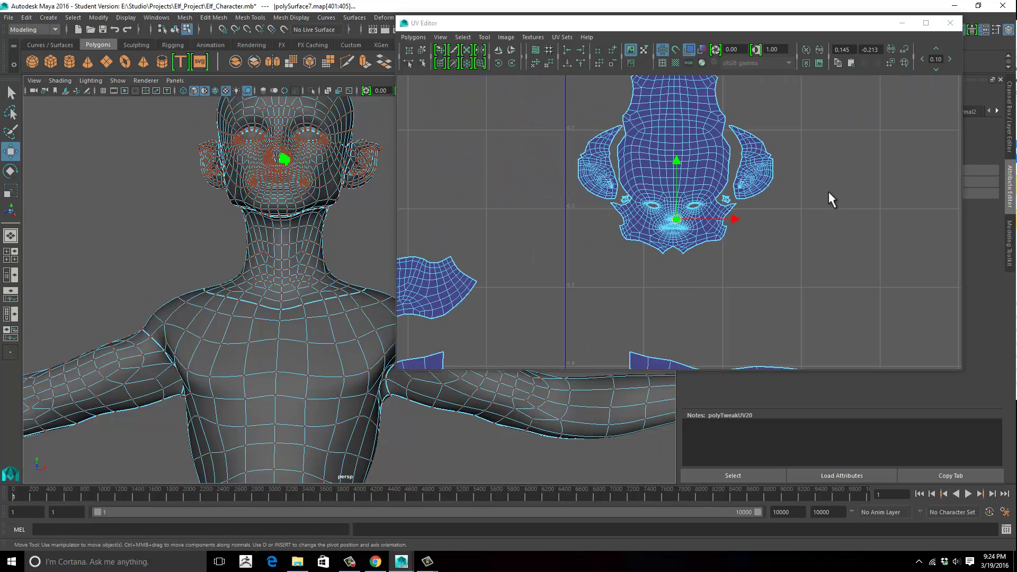
click(826, 197)
Select the entire ear UV shell on the positive-U side of the head and move it horizontally slightly closer to the head shell.
scroll(751, 195, up, 4)
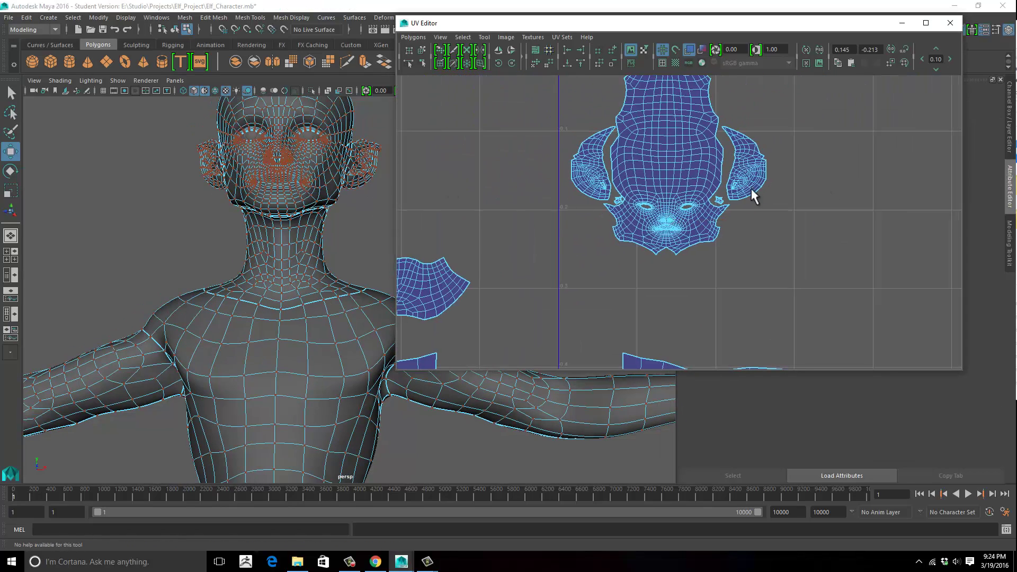
scroll(751, 150, up, 1)
drag(779, 104, 721, 173)
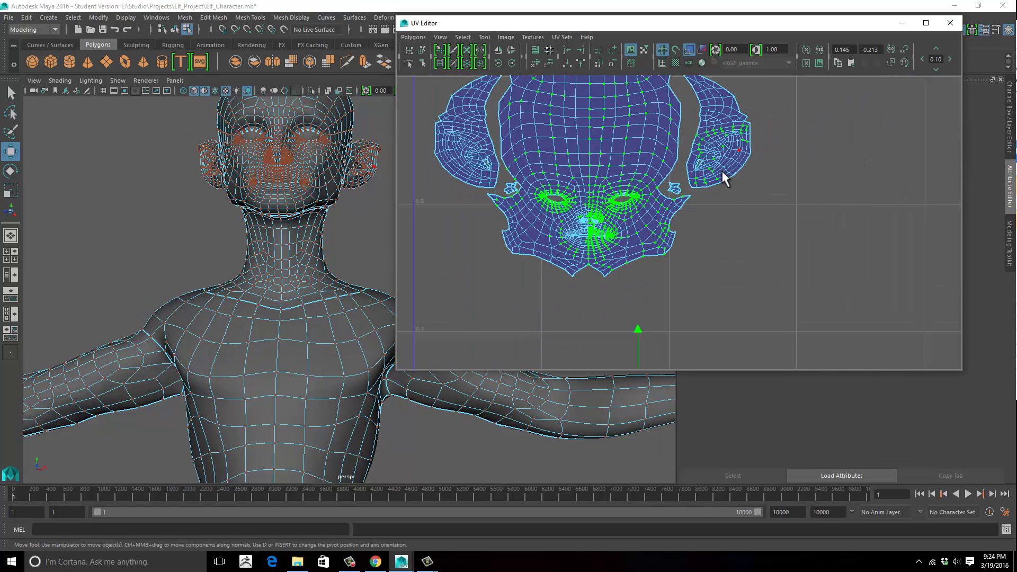
ctrl+right_drag(725, 163, 746, 147)
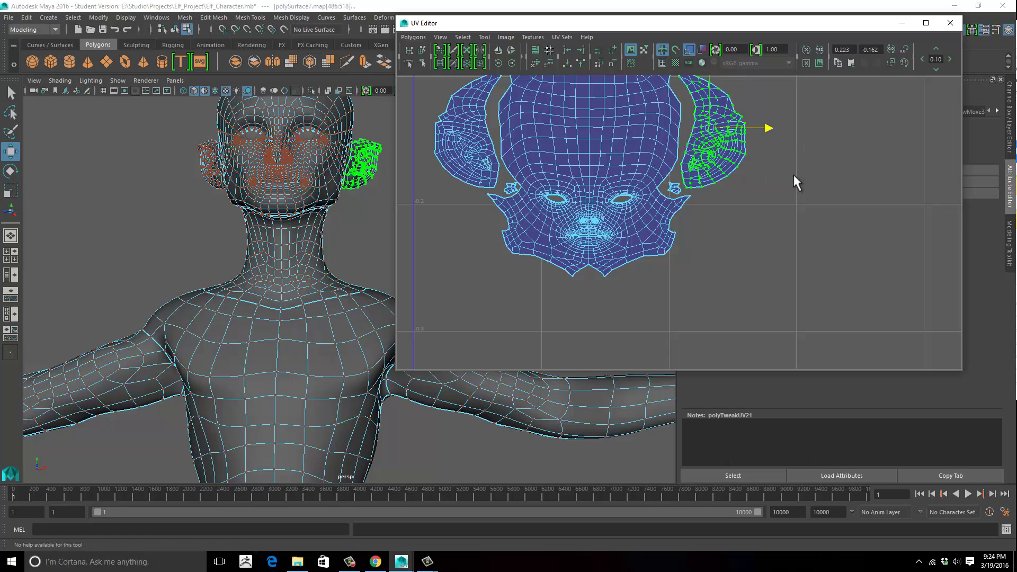
Deselect the ear shell and examine the overall UV layout of the head, torso, arm, hand and leg shells.
scroll(644, 208, down, 4)
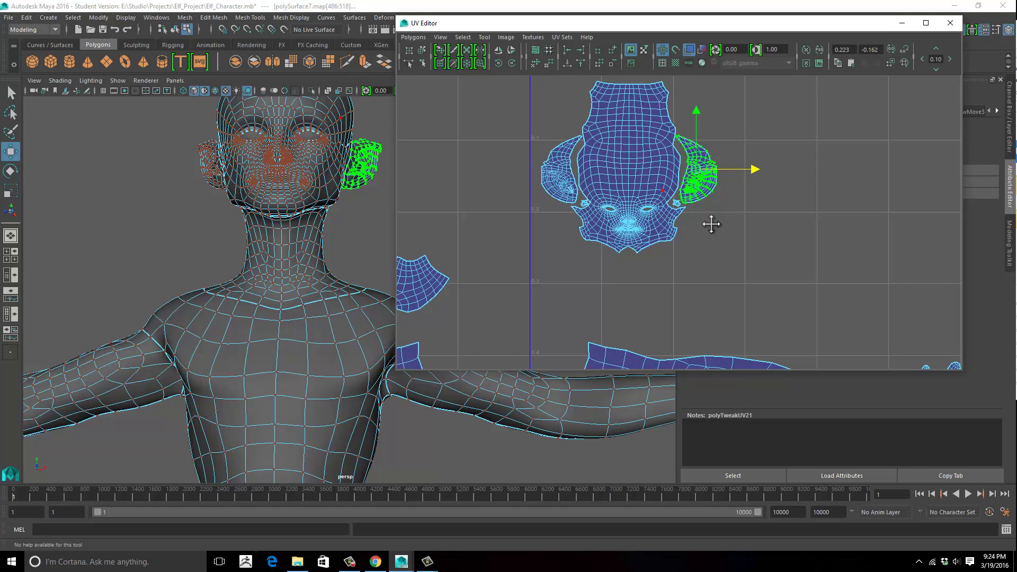
alt+middle_drag(712, 224, 768, 241)
scroll(685, 257, down, 5)
alt+middle_drag(704, 352, 724, 220)
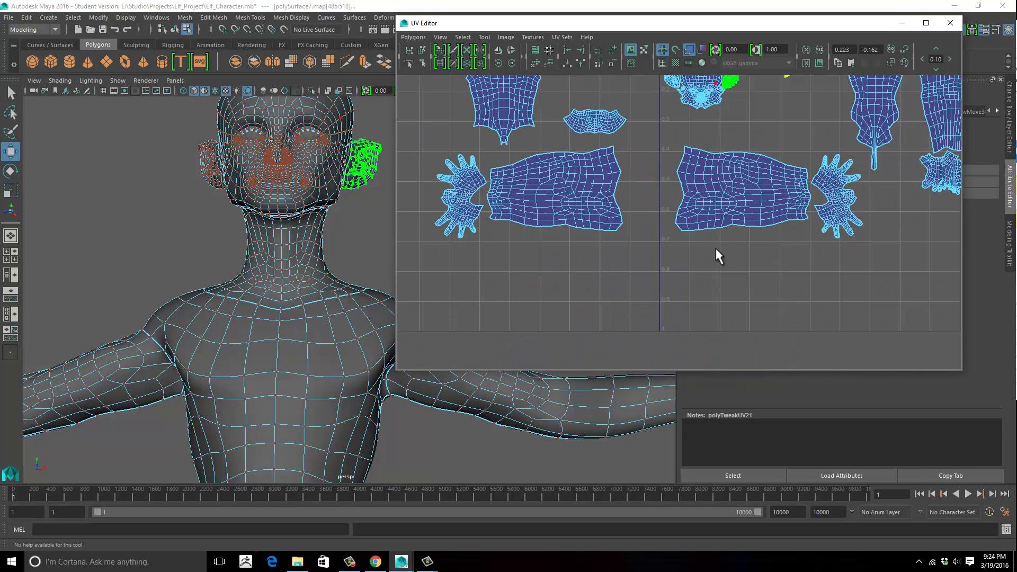
alt+middle_drag(667, 182, 631, 273)
scroll(662, 260, down, 4)
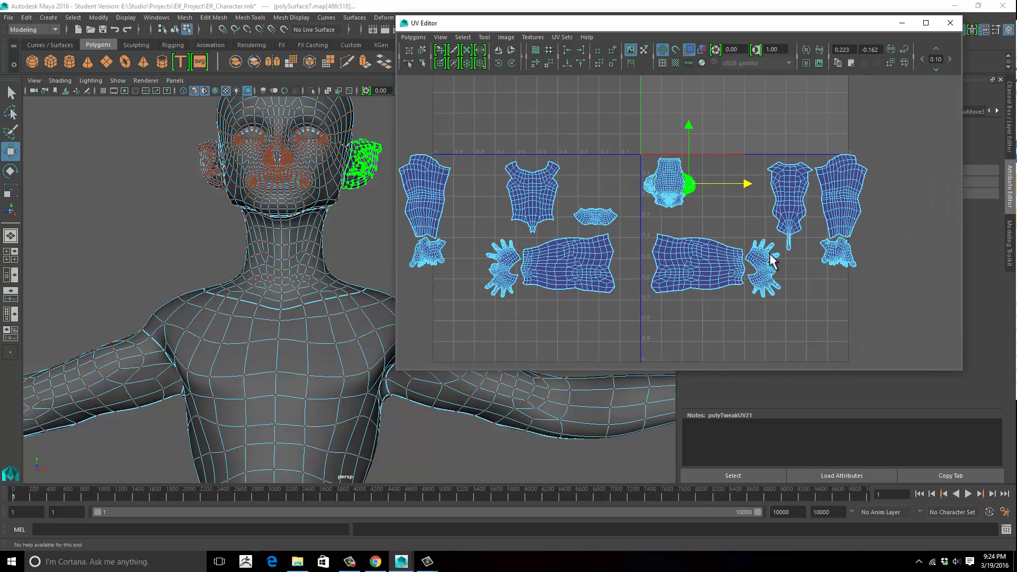
click(723, 161)
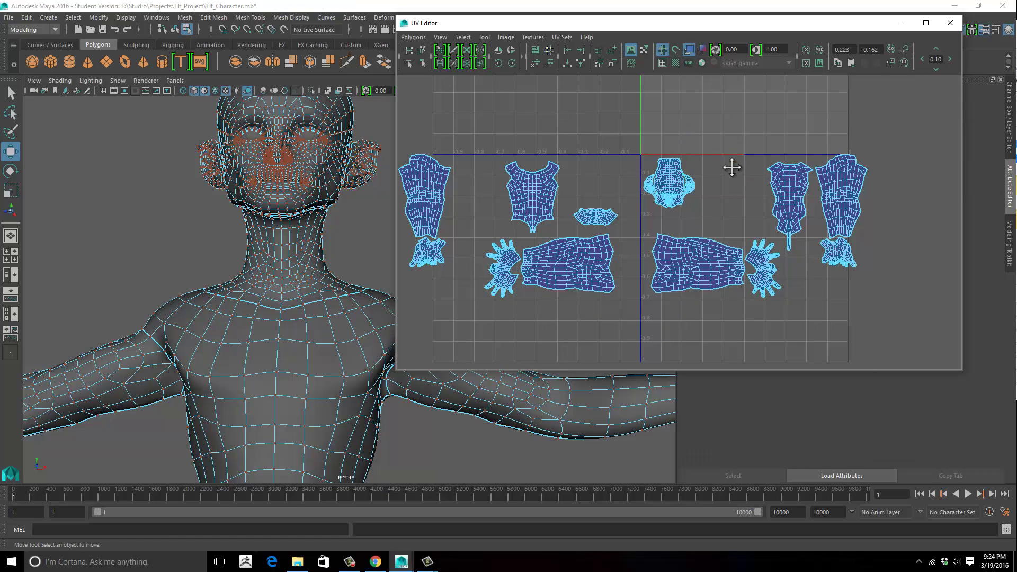
alt+middle_drag(681, 175, 692, 215)
alt+right_drag(692, 215, 656, 208)
alt+middle_drag(598, 193, 650, 192)
alt+right_drag(649, 192, 696, 190)
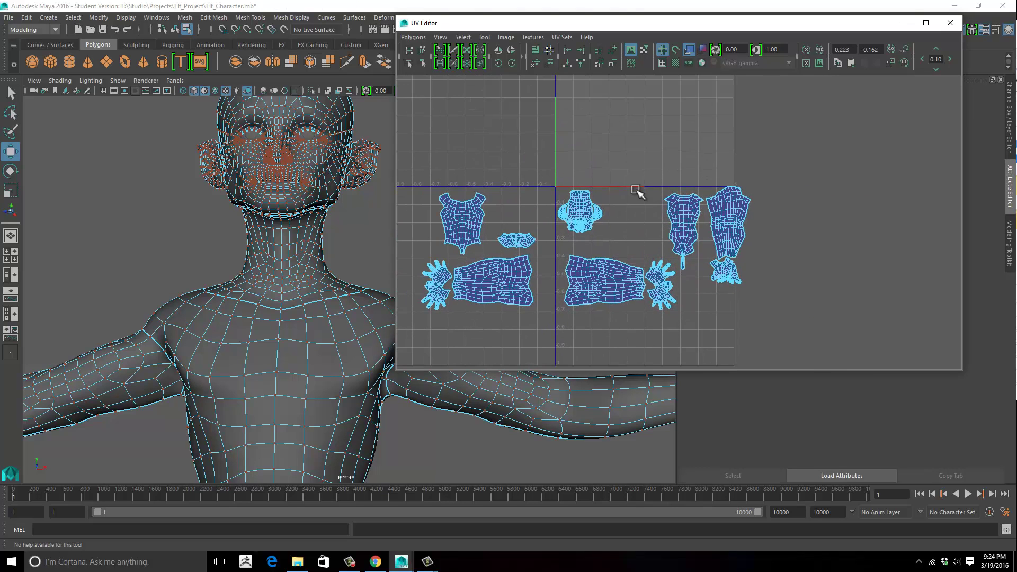
Return the elf to object mode, select the whole mesh, and switch the UV Editor's checkered tile display on and back off.
alt+drag(279, 326, 270, 333)
right_drag(269, 333, 339, 238)
alt+middle_drag(355, 358, 366, 244)
alt+right_drag(365, 244, 116, 320)
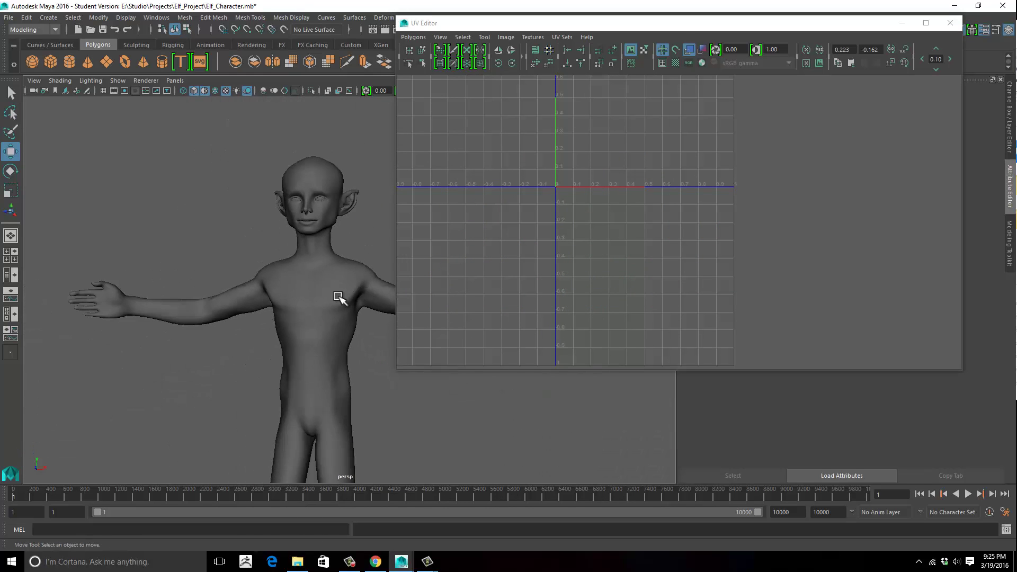
click(336, 314)
scroll(339, 302, up, 2)
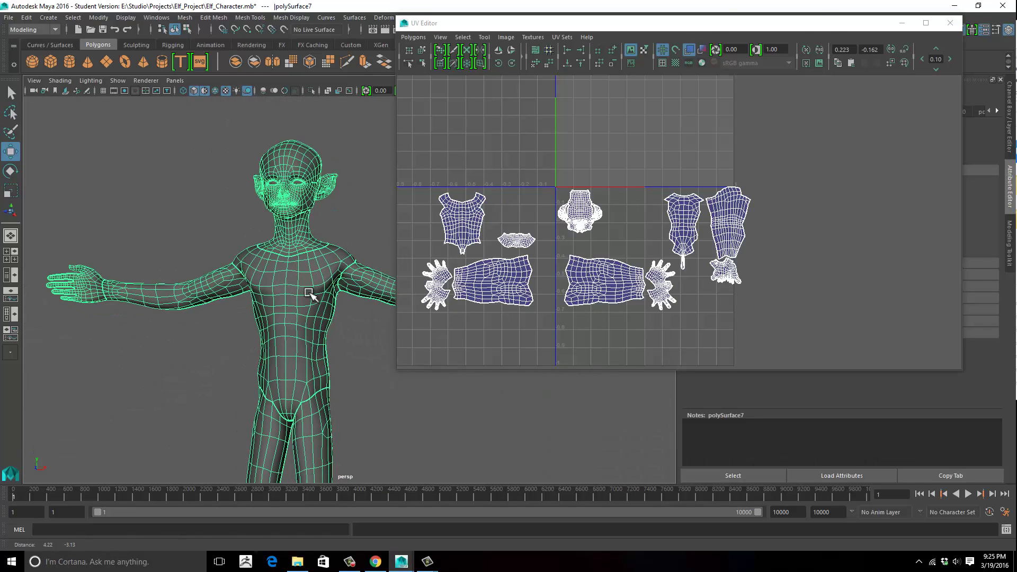
click(676, 62)
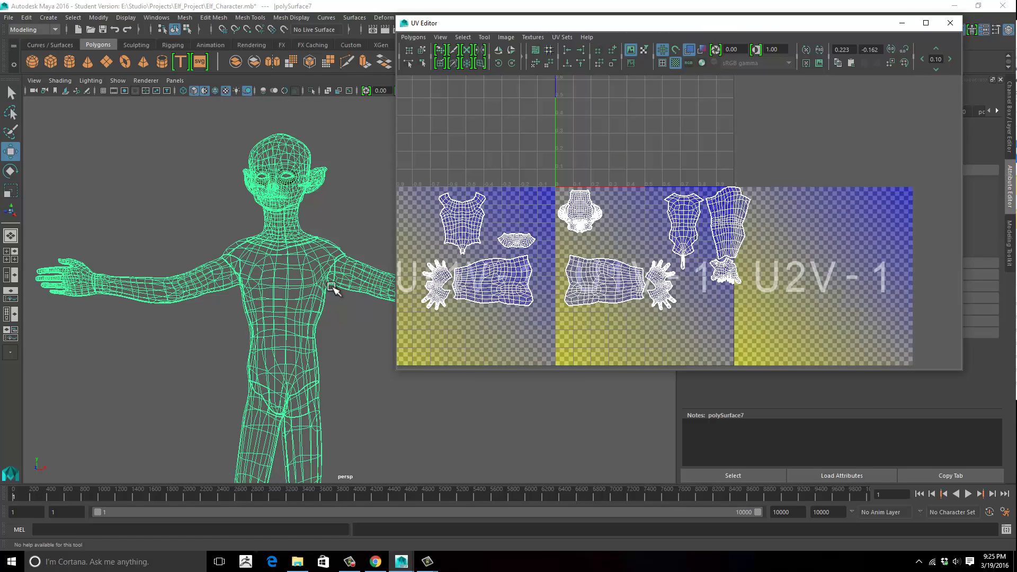
click(674, 60)
Assign a new Blinn material to the elf mesh and map a Checker texture to its Color attribute.
right_click(264, 256)
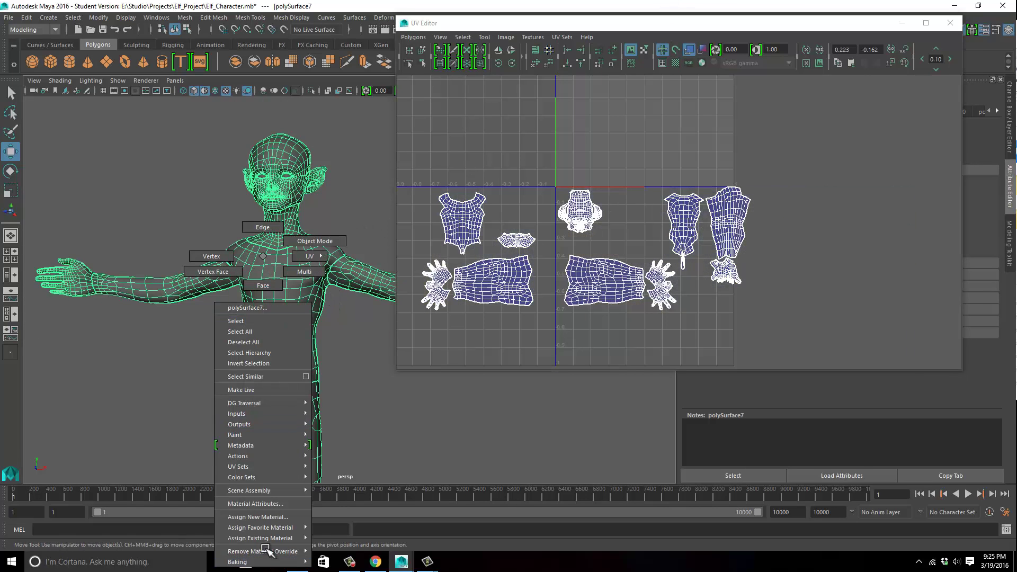
mouse_move(283, 529)
click(334, 474)
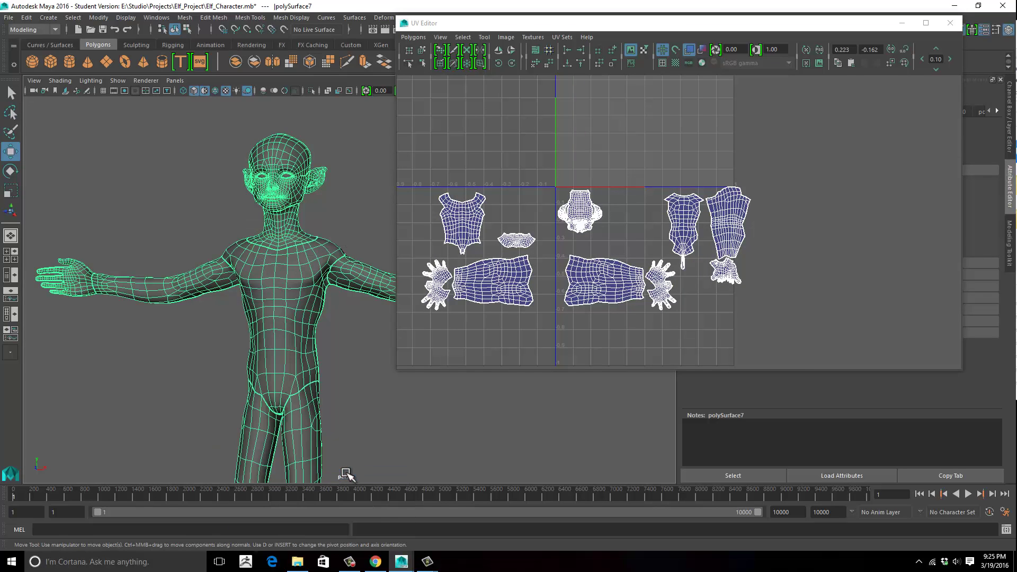
drag(660, 33, 304, 41)
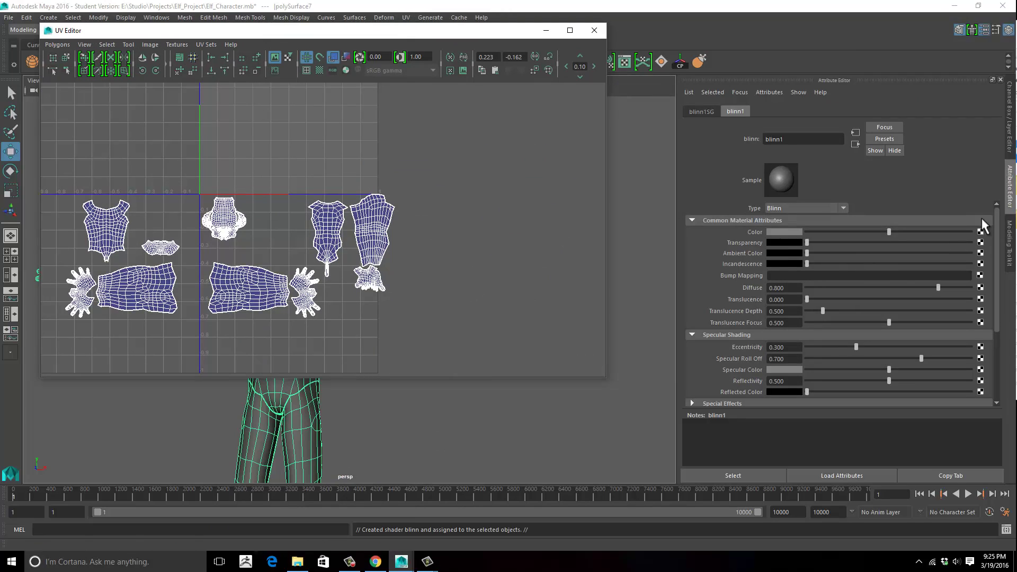
click(981, 233)
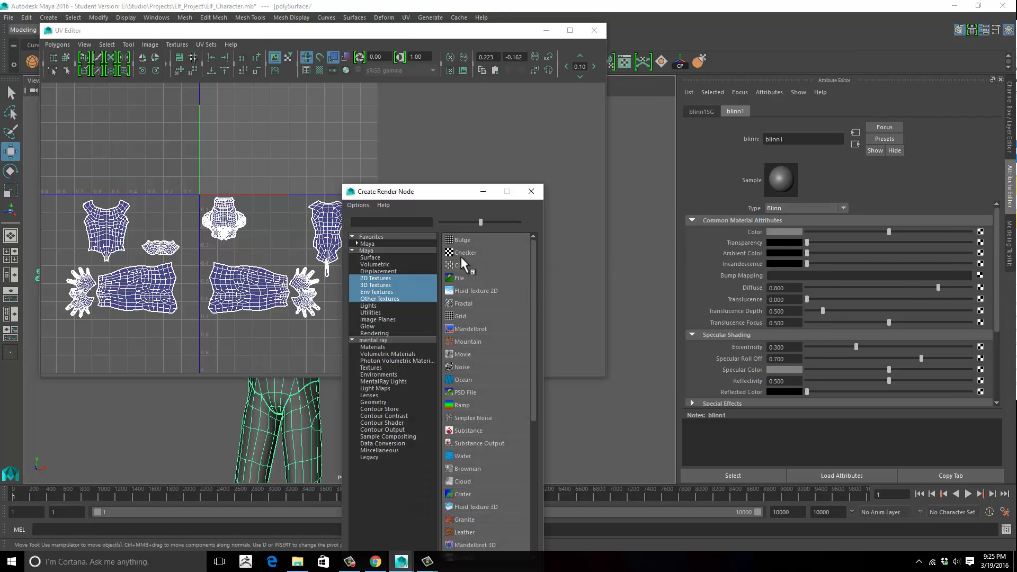
click(464, 254)
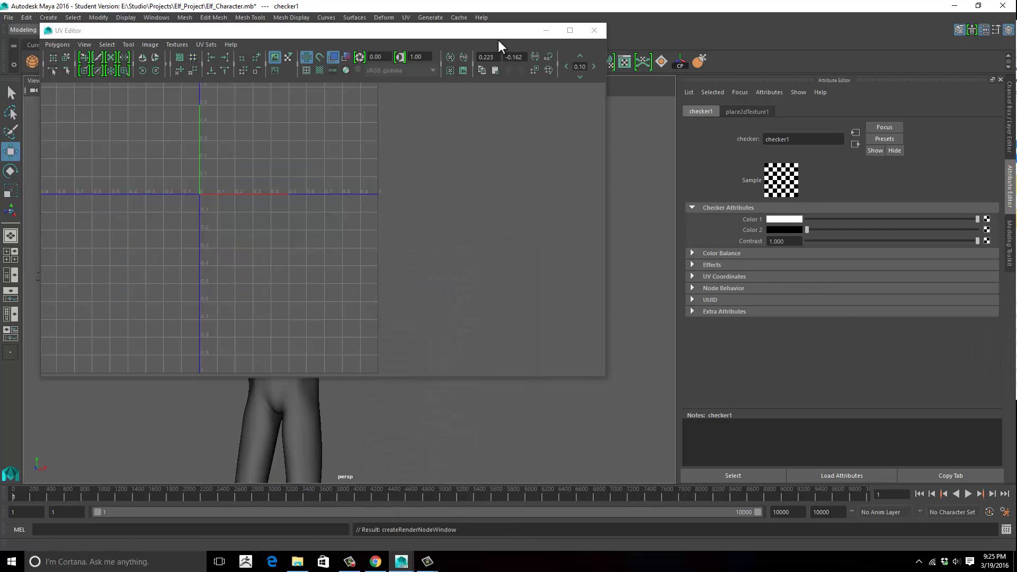
Minimize the UV Editor and reselect the whole elf mesh in the perspective view.
drag(525, 34, 798, 104)
click(812, 97)
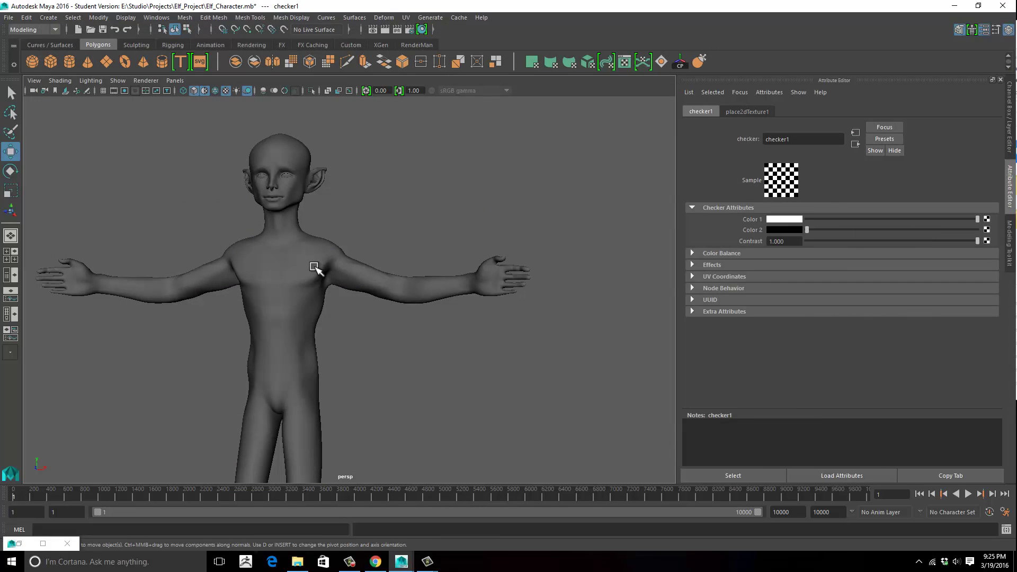
click(315, 267)
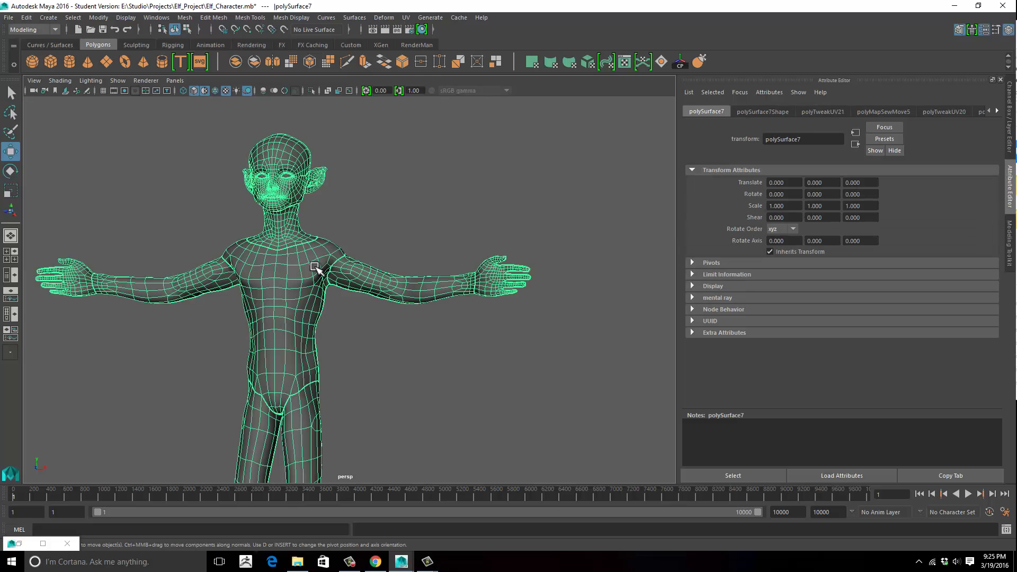
click(394, 226)
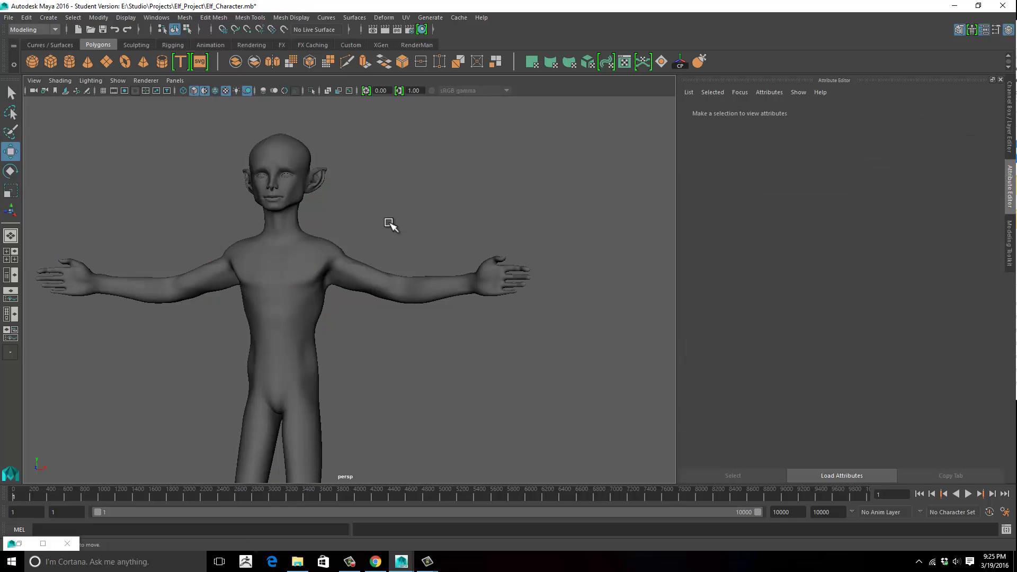
alt+drag(387, 225, 358, 297)
click(358, 295)
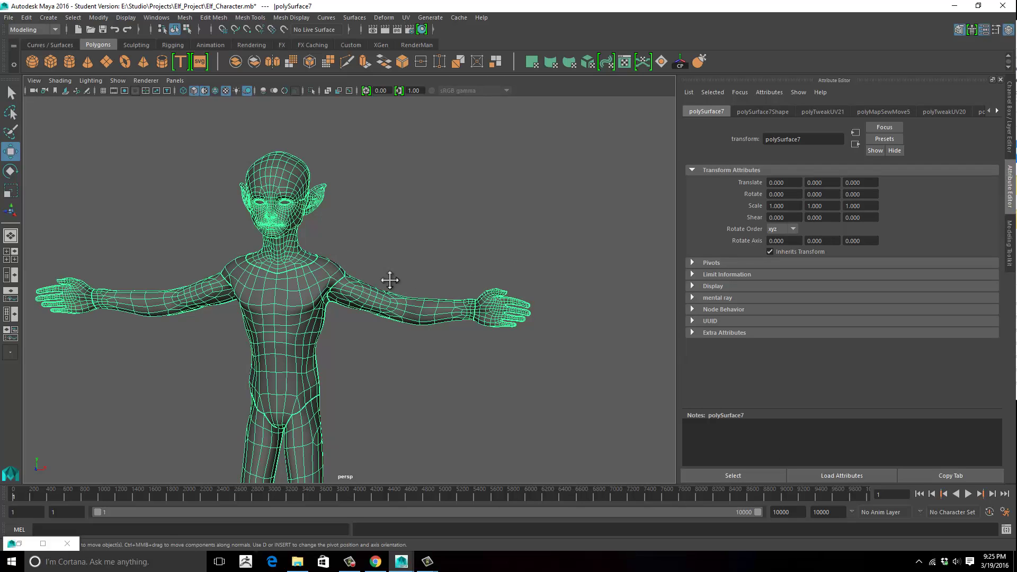
key(f)
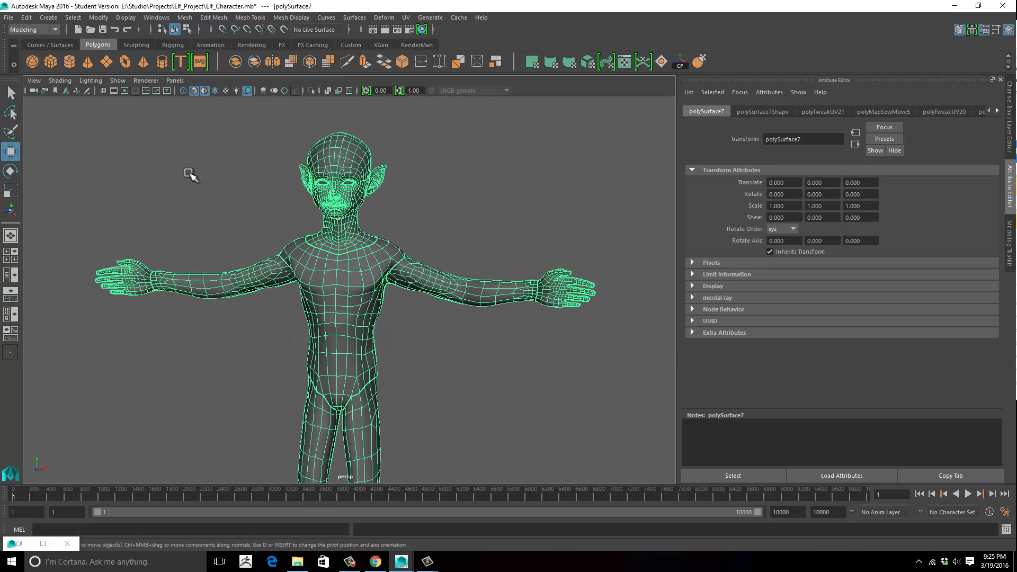
click(145, 81)
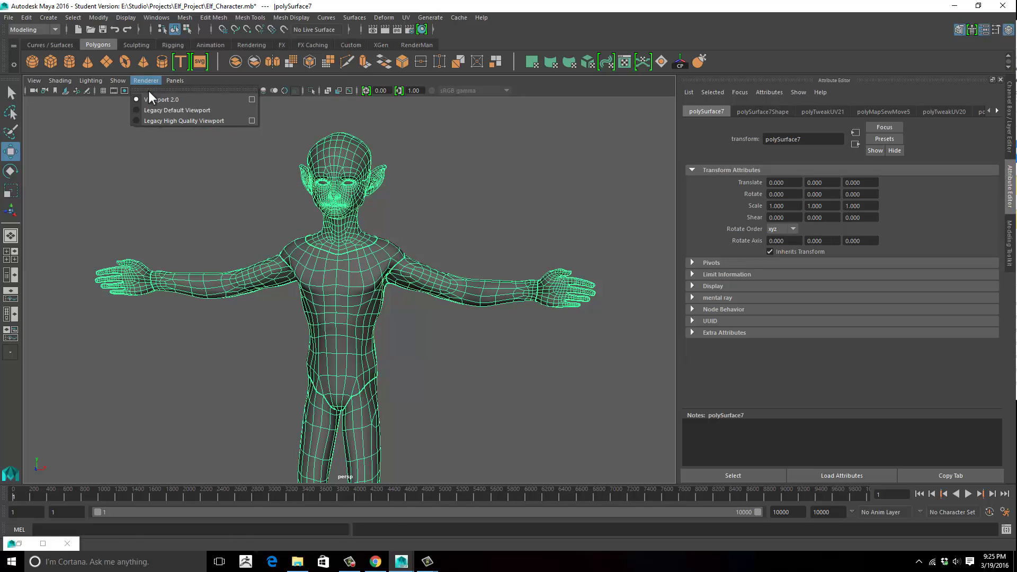
click(563, 164)
click(556, 285)
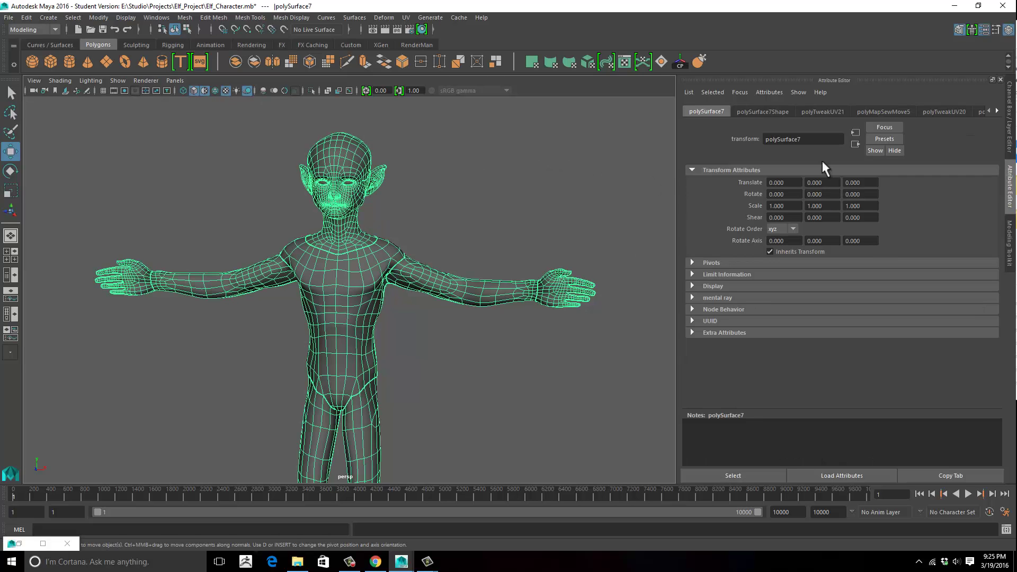
Delete the construction history of all objects in the scene and show the body's blinn1 material attributes.
click(28, 18)
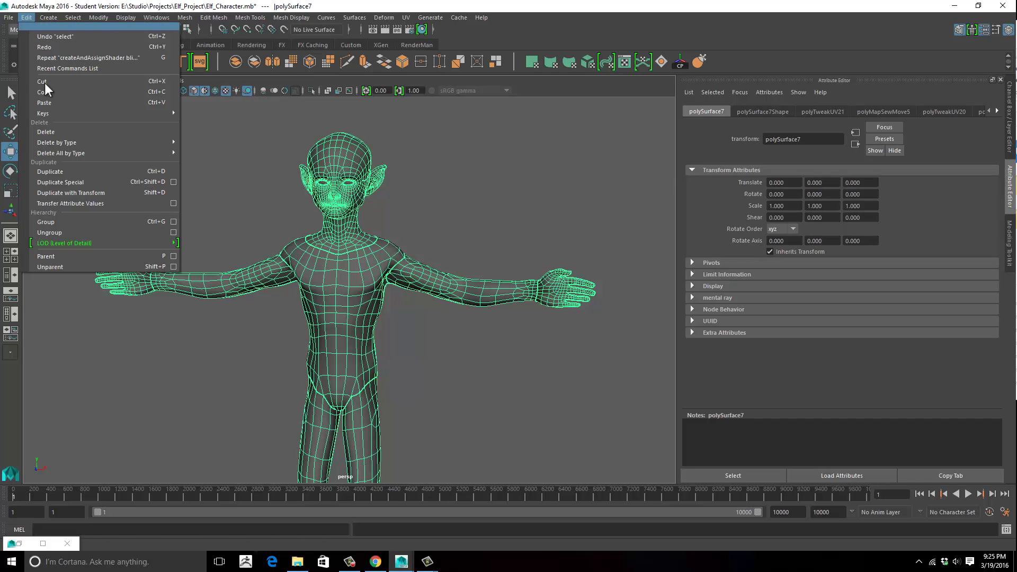
mouse_move(55, 151)
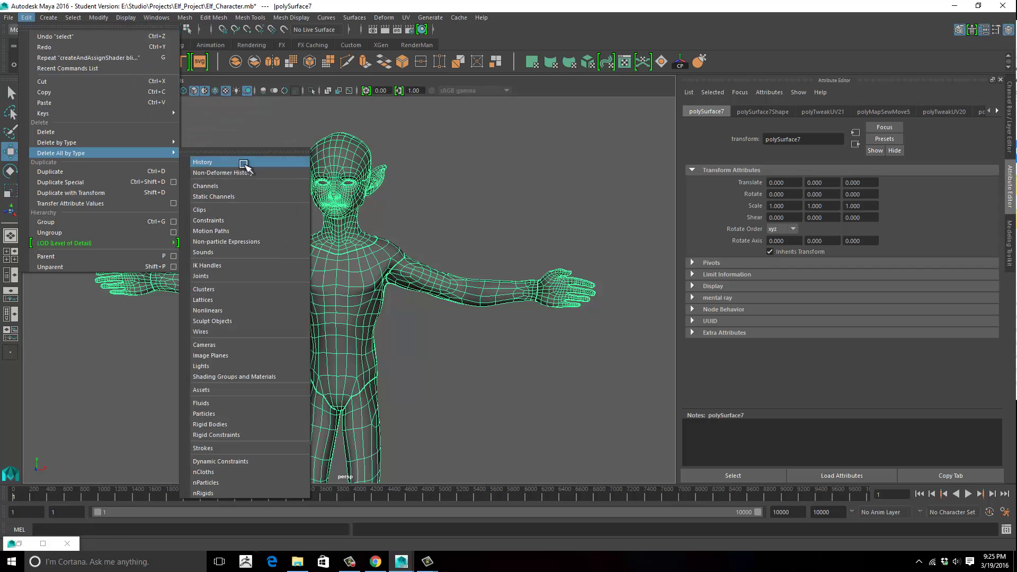
click(243, 170)
click(814, 111)
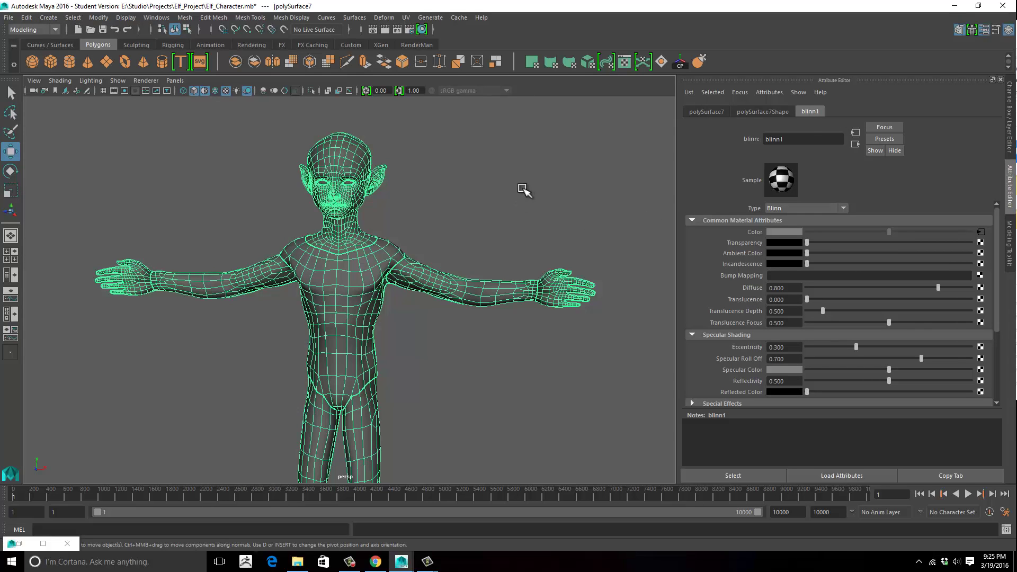
Try textured display of the elf body in the Legacy High Quality and Legacy Default viewport renderers.
key(6)
alt+middle_drag(405, 237, 400, 221)
scroll(479, 233, up, 8)
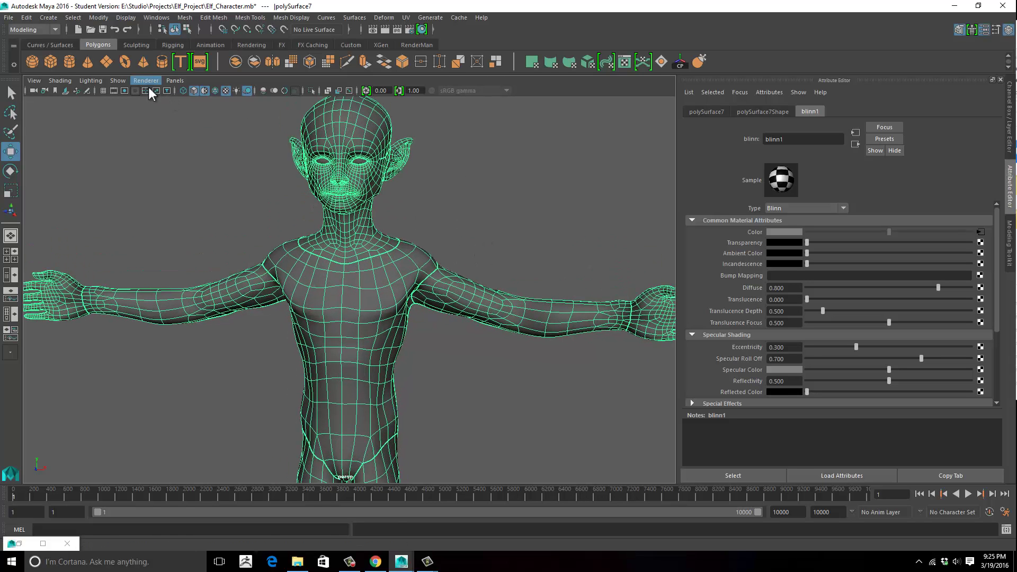
click(146, 81)
click(155, 119)
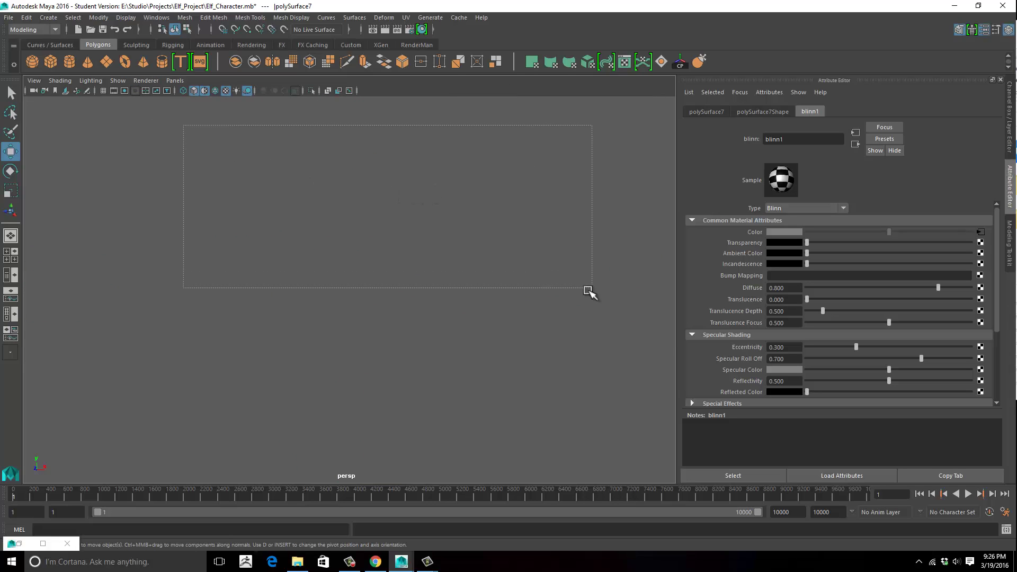
click(148, 81)
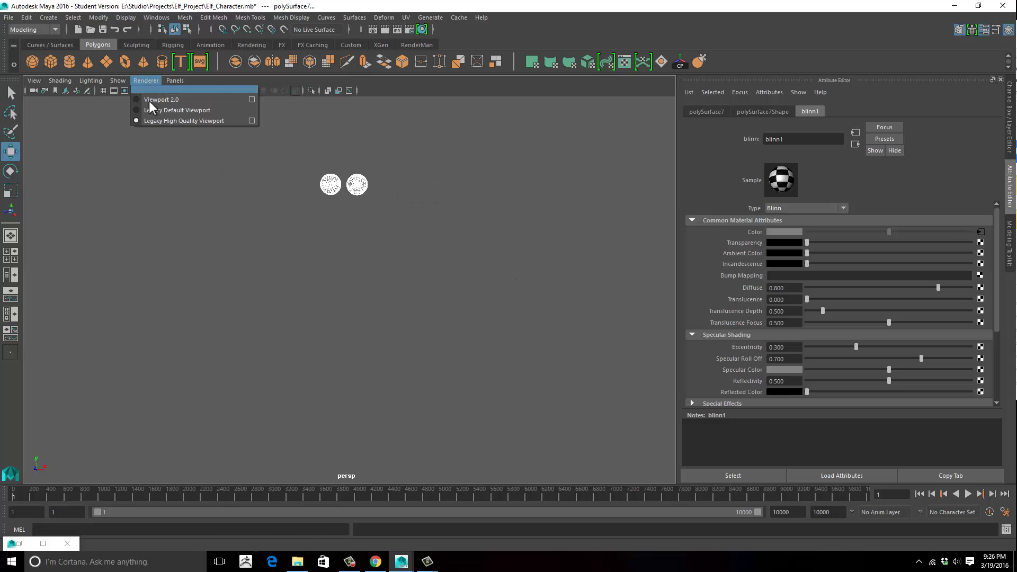
click(170, 108)
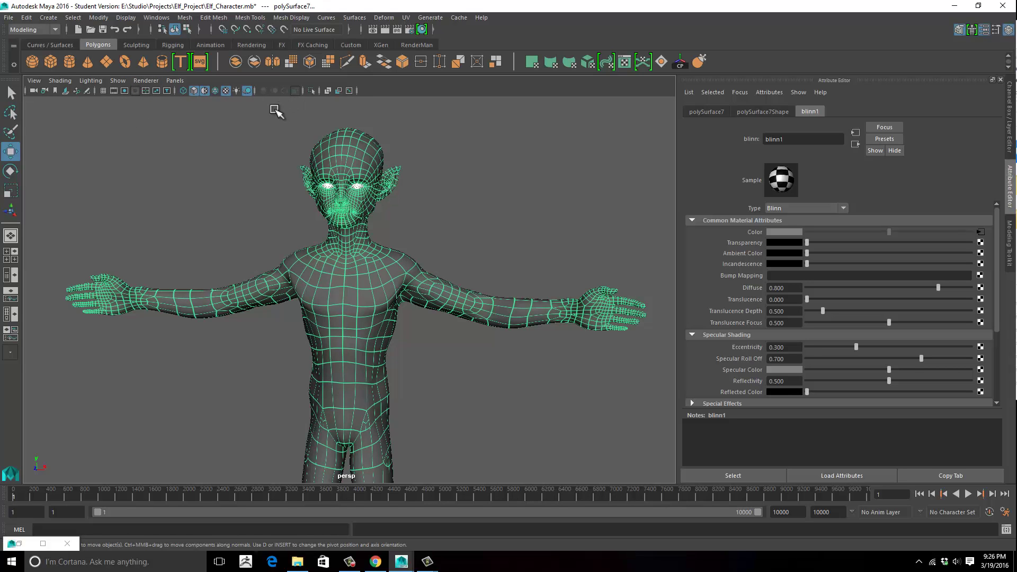
Reselect the elf body and switch the viewport renderer back to Viewport 2.0.
click(277, 110)
drag(390, 139, 291, 125)
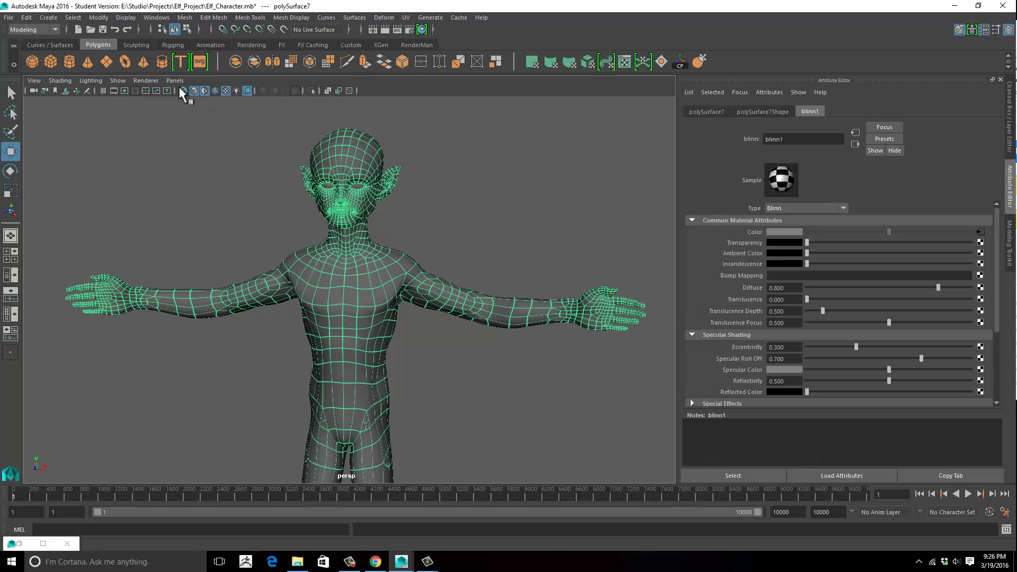
key(7)
key(6)
click(150, 81)
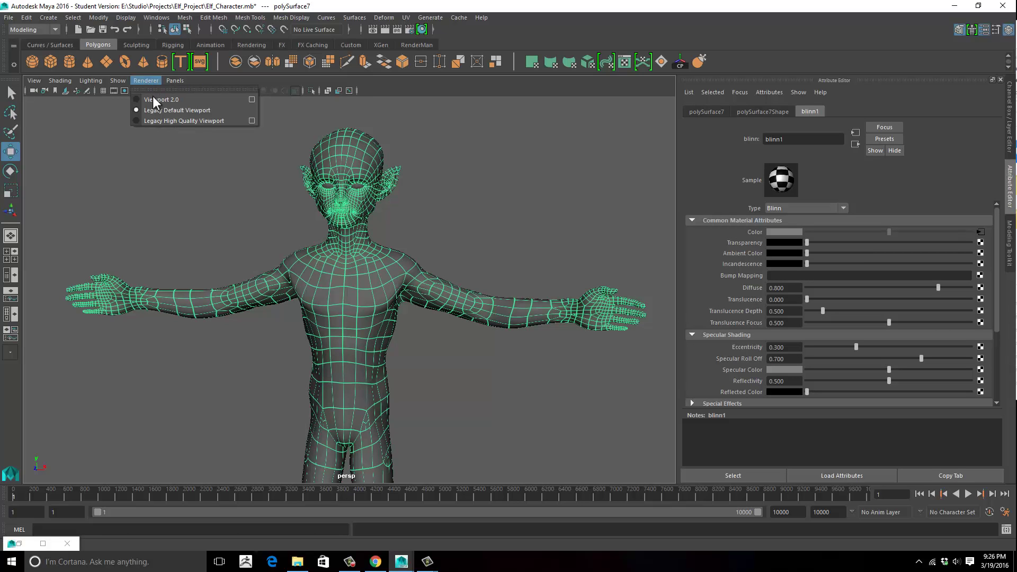
click(154, 99)
click(291, 113)
drag(306, 114, 404, 133)
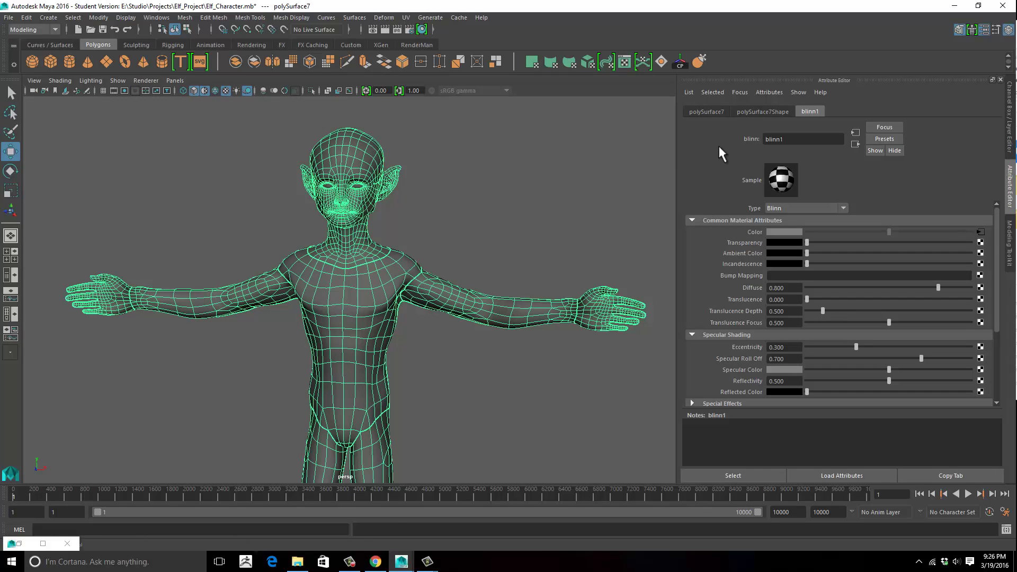
alt+drag(577, 161, 563, 207)
alt+middle_drag(564, 208, 581, 184)
alt+right_drag(581, 184, 389, 223)
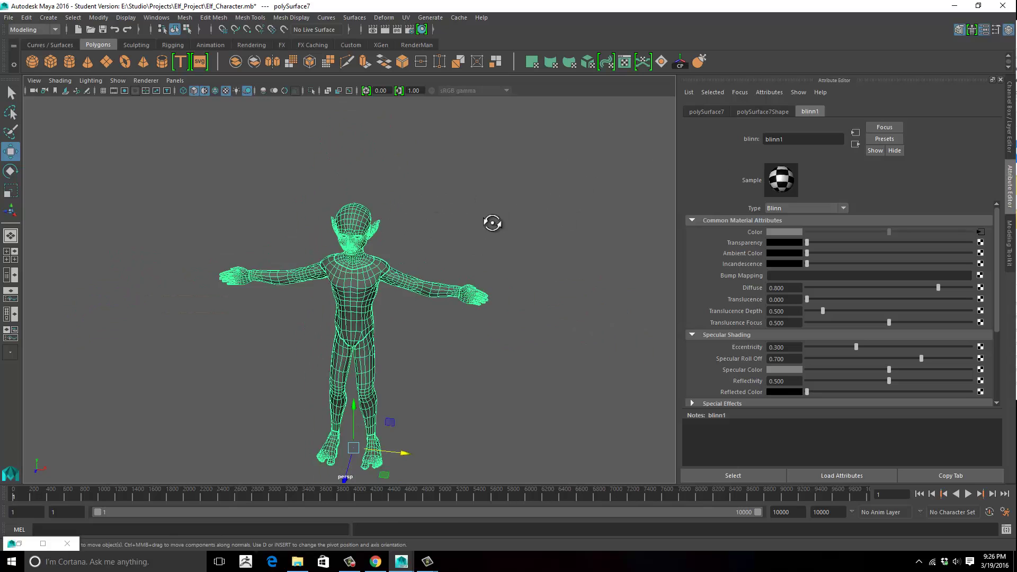
alt+drag(493, 223, 492, 221)
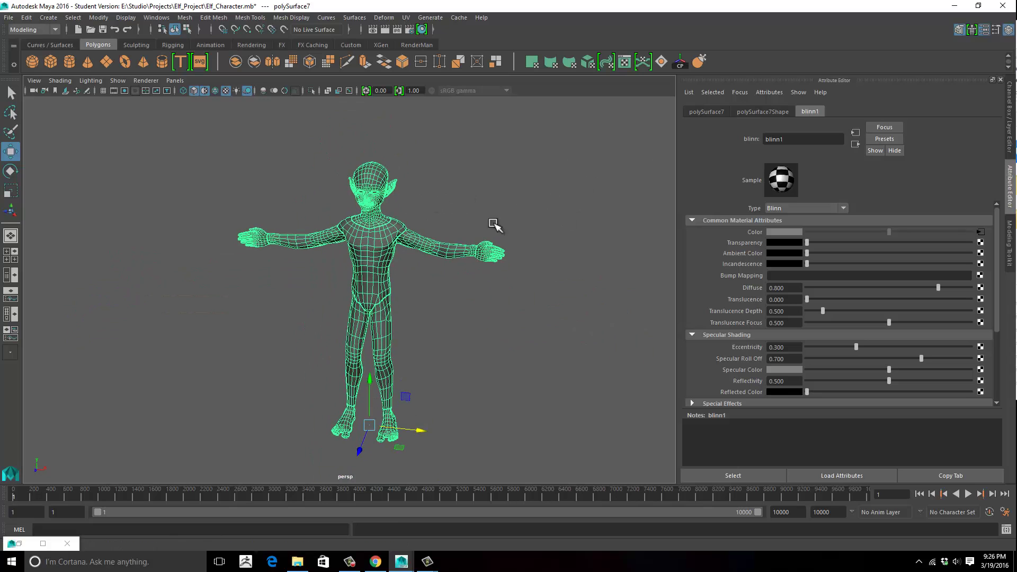
alt+middle_drag(560, 196, 559, 185)
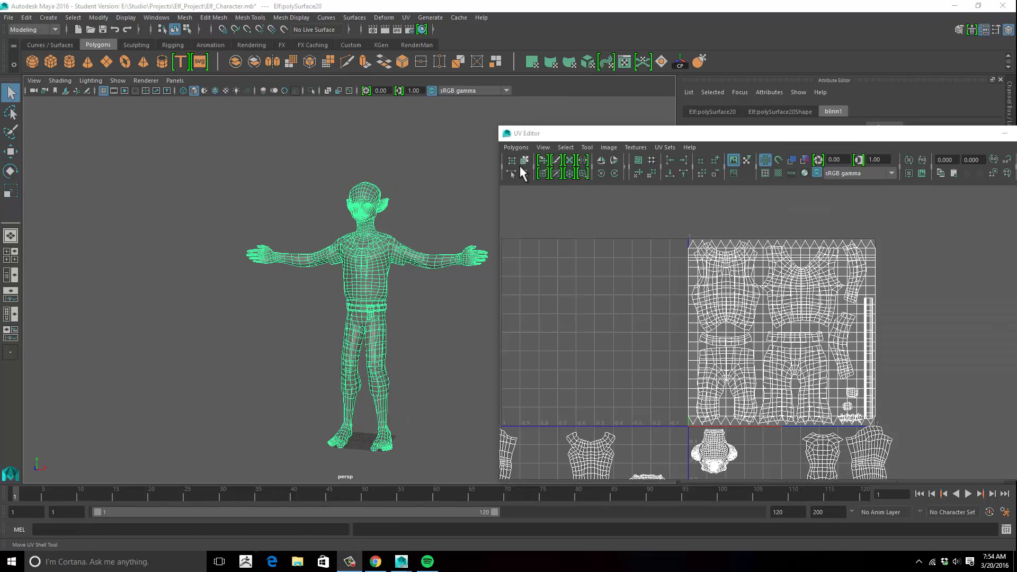
mouse_move(397, 148)
alt+mouse_down()
mouse_move(416, 200)
mouse_move(390, 147)
mouse_move(398, 164)
alt+mouse_up()
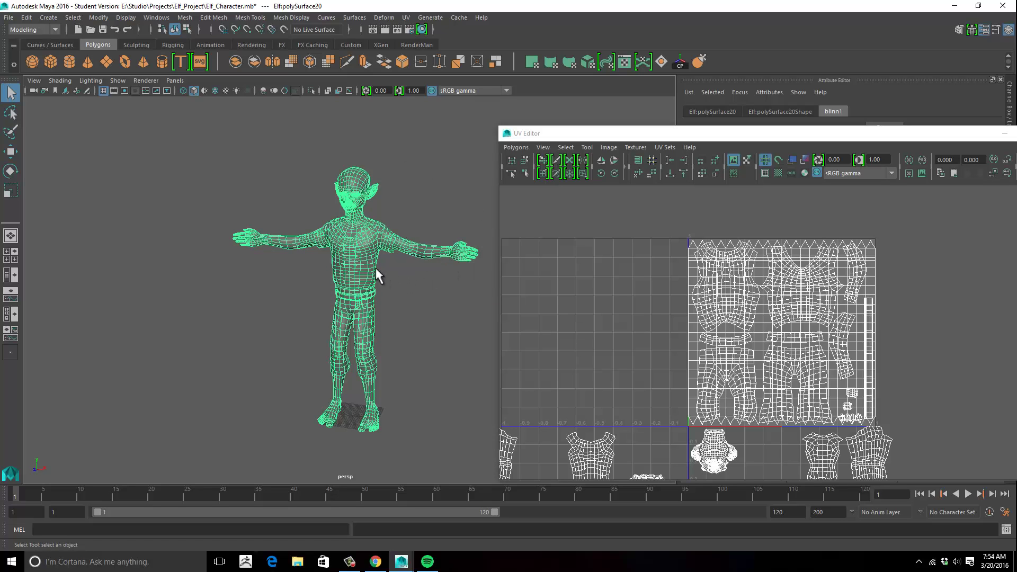
alt+drag(406, 218, 406, 188)
alt+right_drag(406, 187, 444, 193)
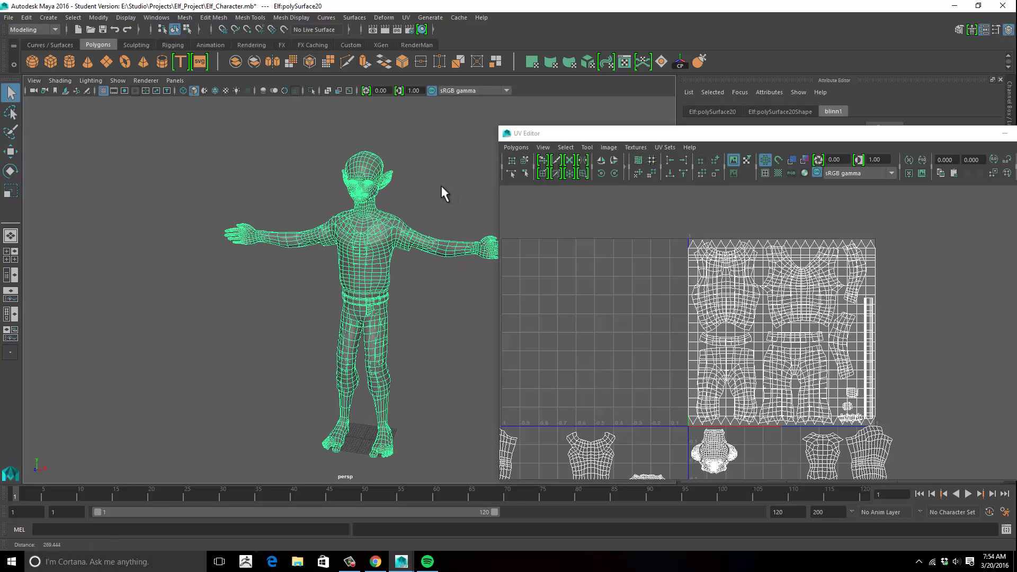
drag(293, 151, 418, 308)
key(space)
click(180, 229)
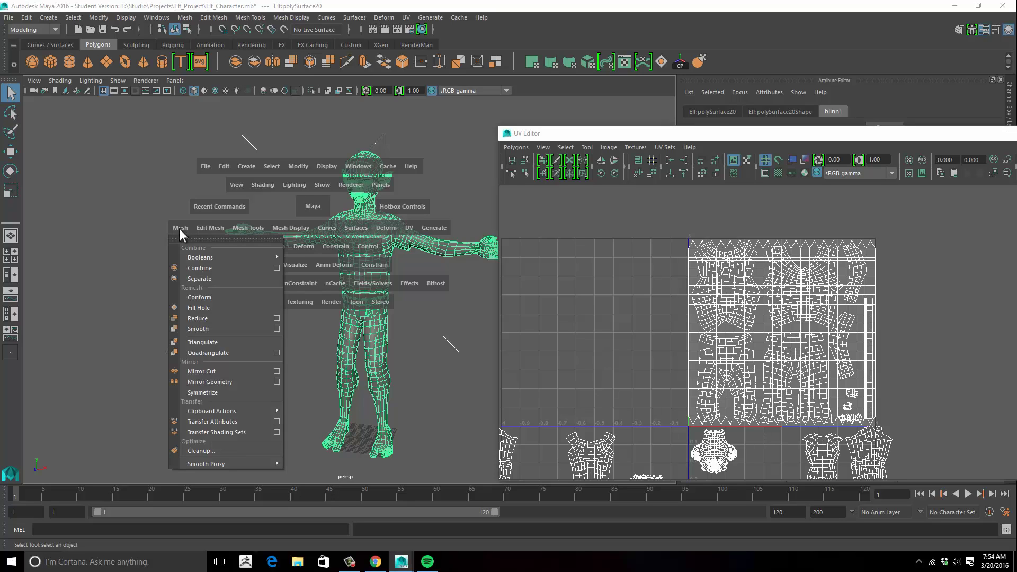
click(128, 196)
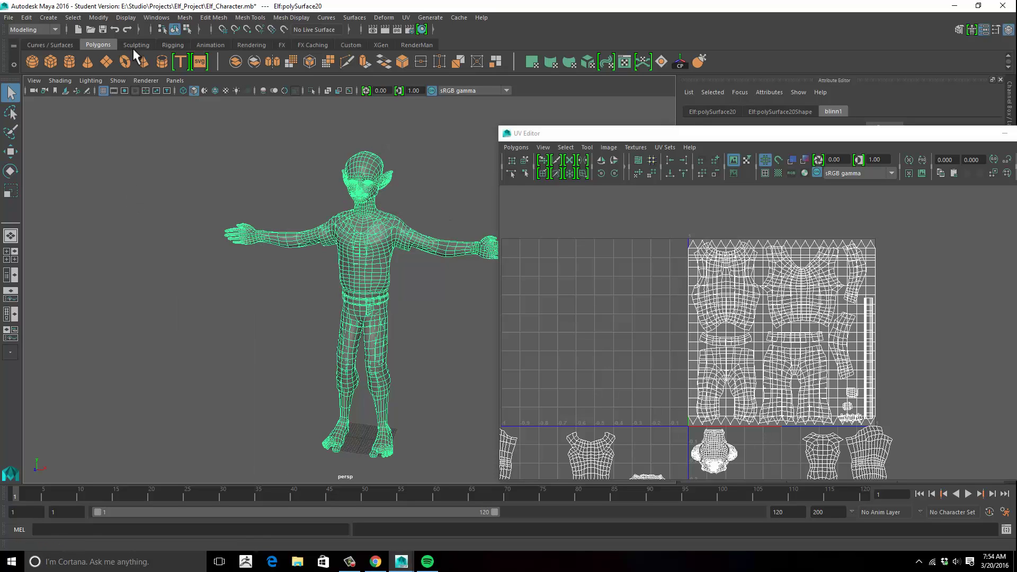
Review the OBJexport options for exporting the selected elf mesh, leaving without exporting.
click(9, 18)
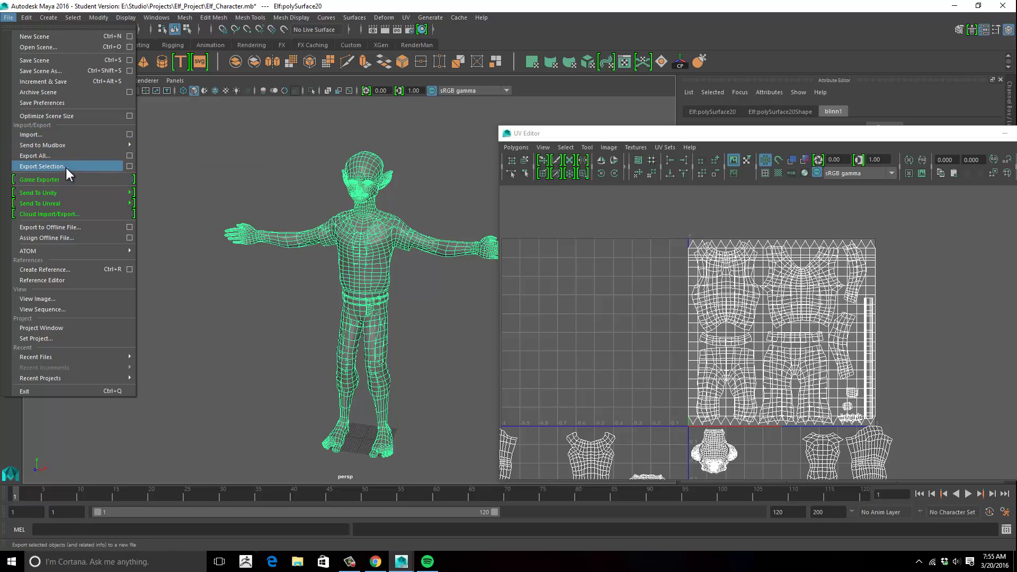
click(67, 169)
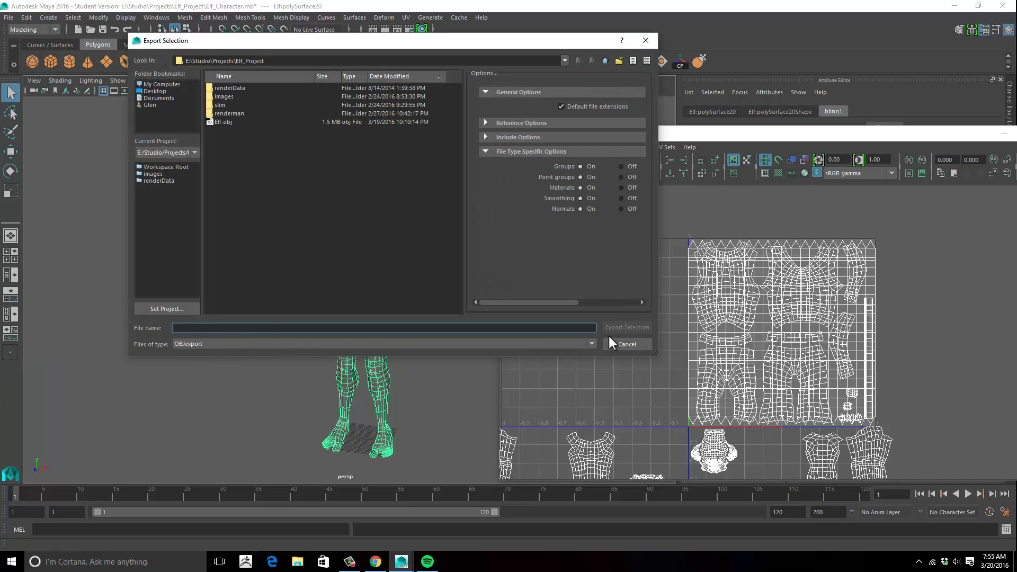
click(625, 344)
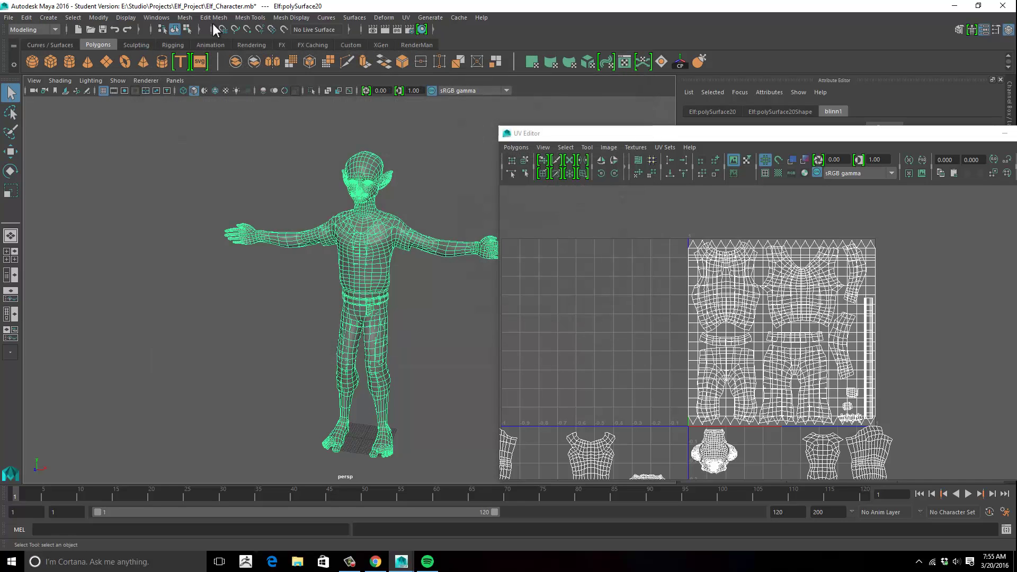
Check the loaded and auto-load settings of objExport.mll in the Plug-in Manager.
click(155, 18)
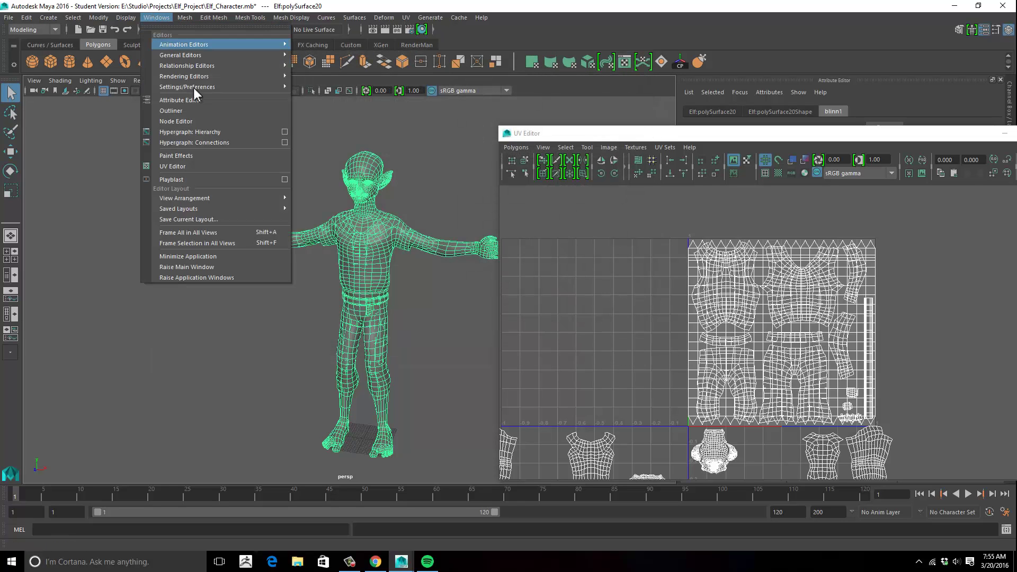
mouse_move(195, 88)
click(339, 185)
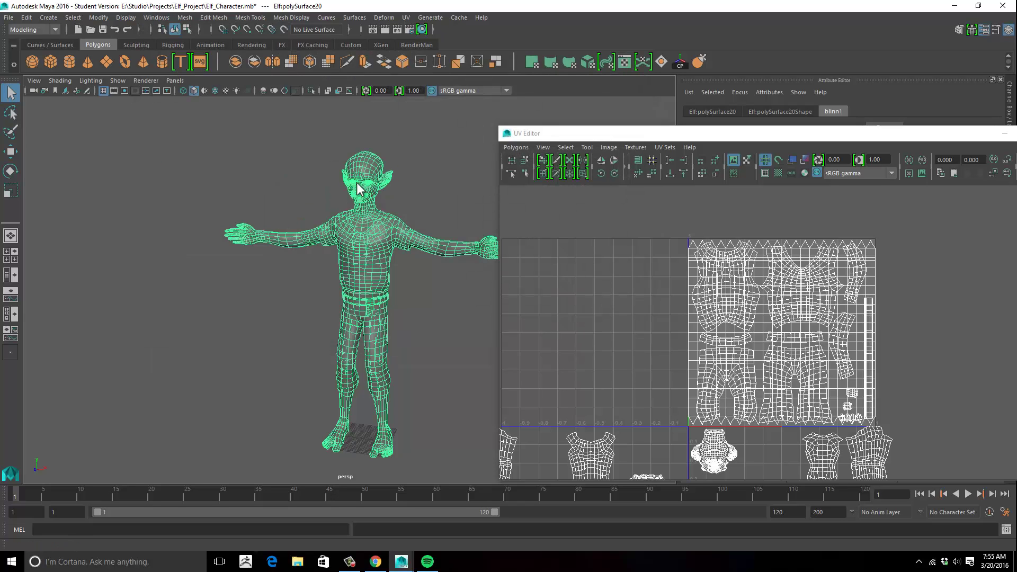
scroll(300, 260, down, 1)
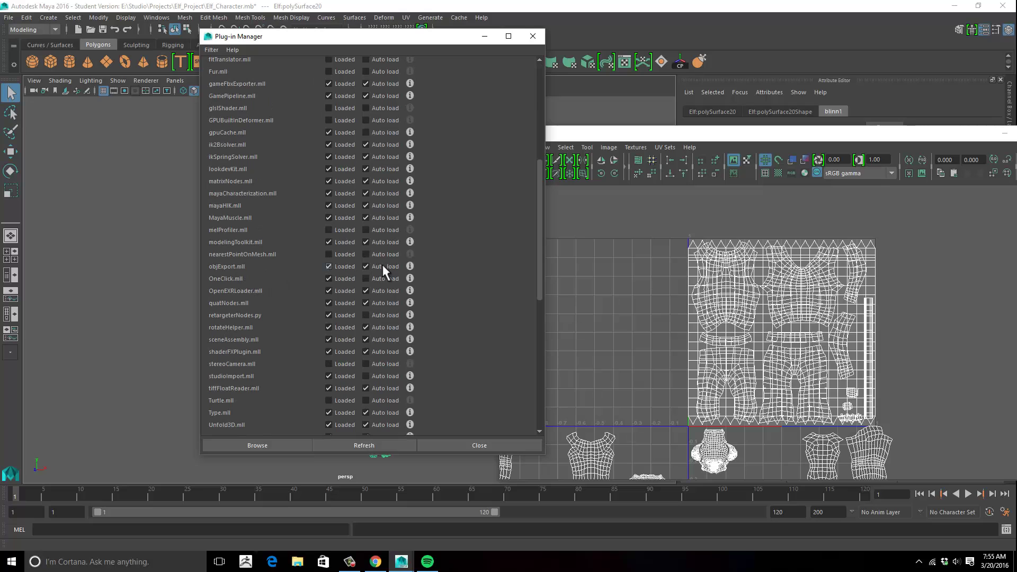
click(467, 446)
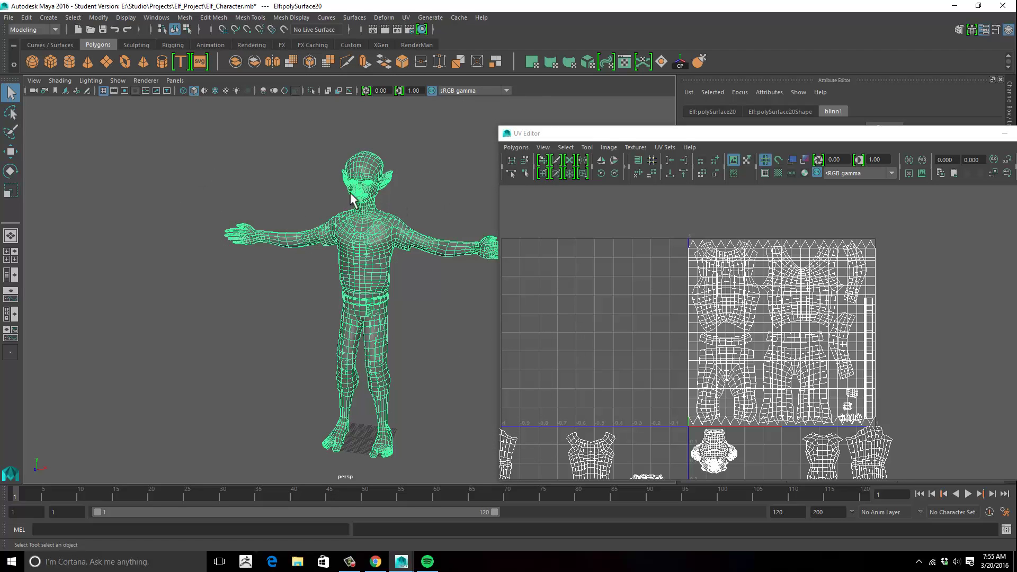
Separate the combined elf mesh into its individual parts, preview them smoothed and clear the selection.
drag(290, 139, 398, 283)
key(space)
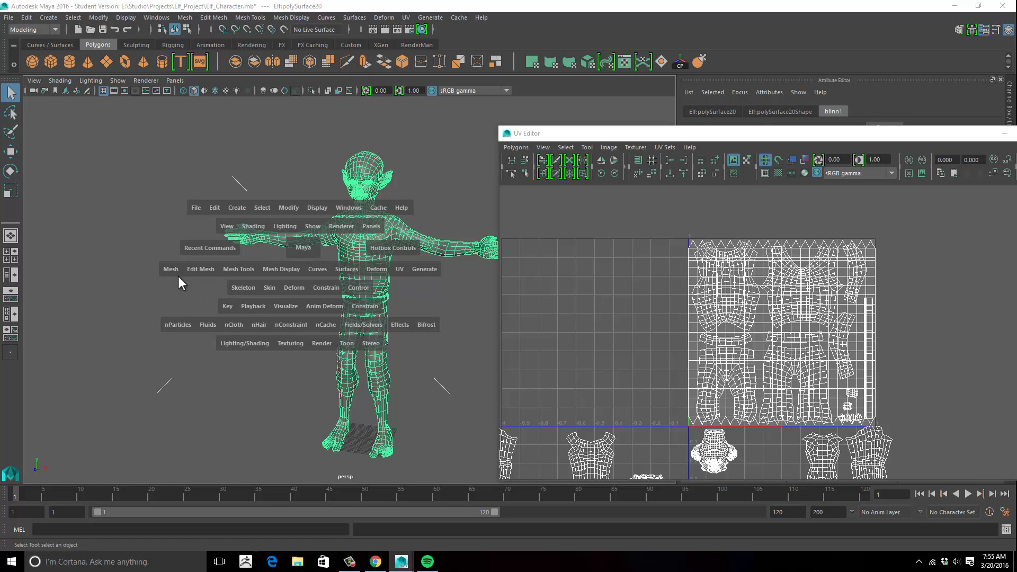
drag(179, 277, 193, 323)
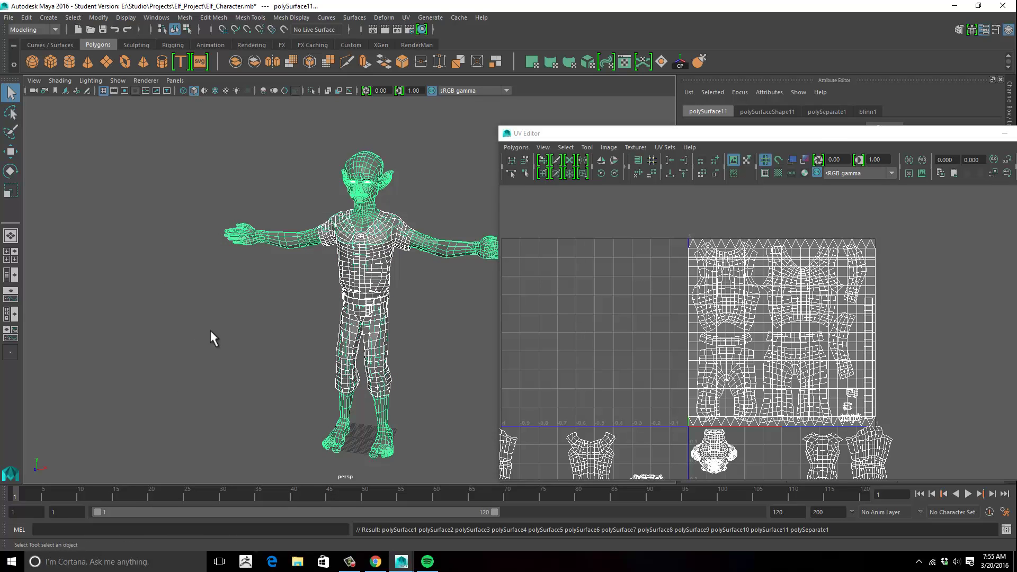
click(210, 331)
Examine the UV layouts of the body, shirt and trousers one after another, ending with the body selected.
click(451, 256)
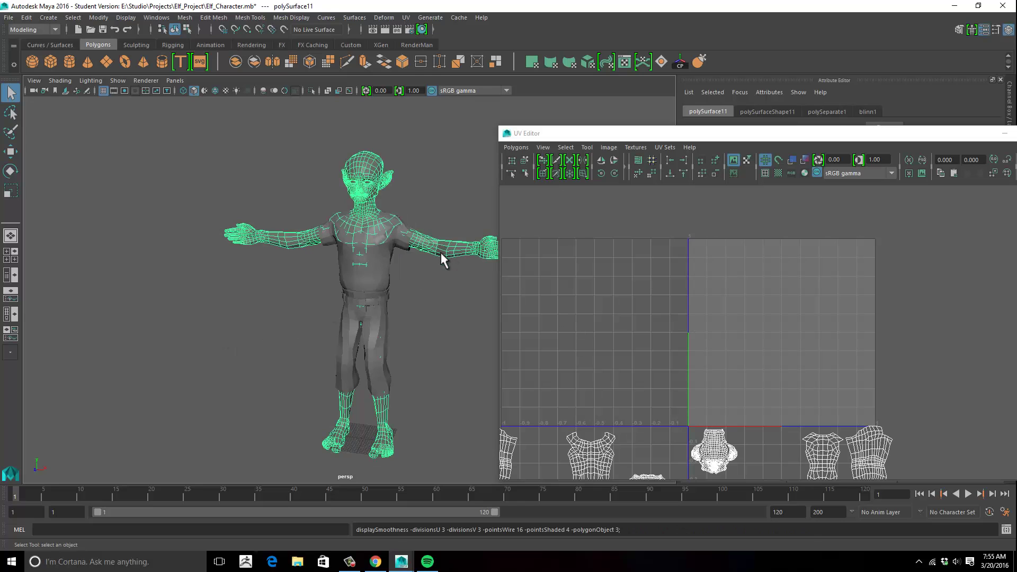
click(387, 271)
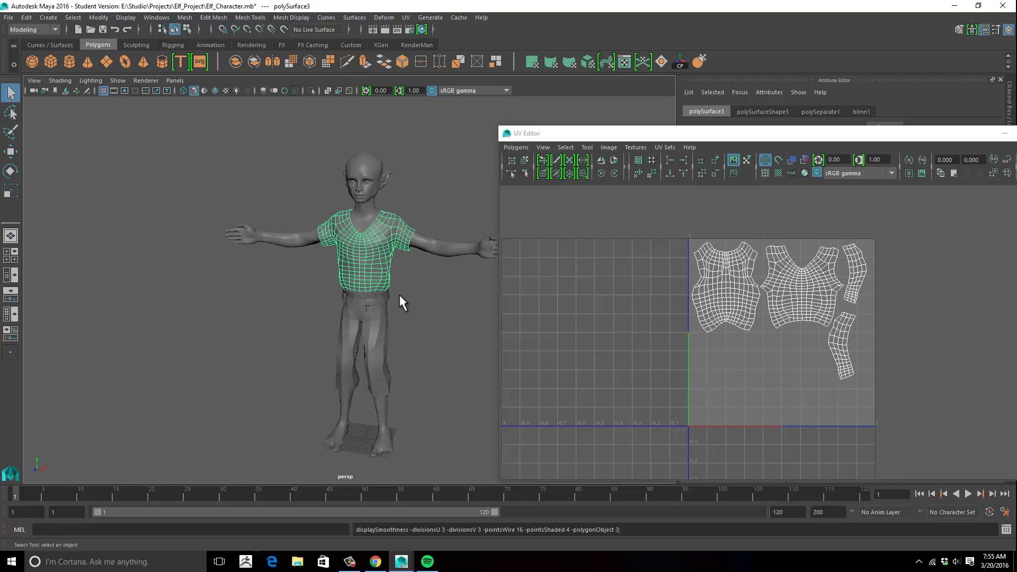
click(377, 317)
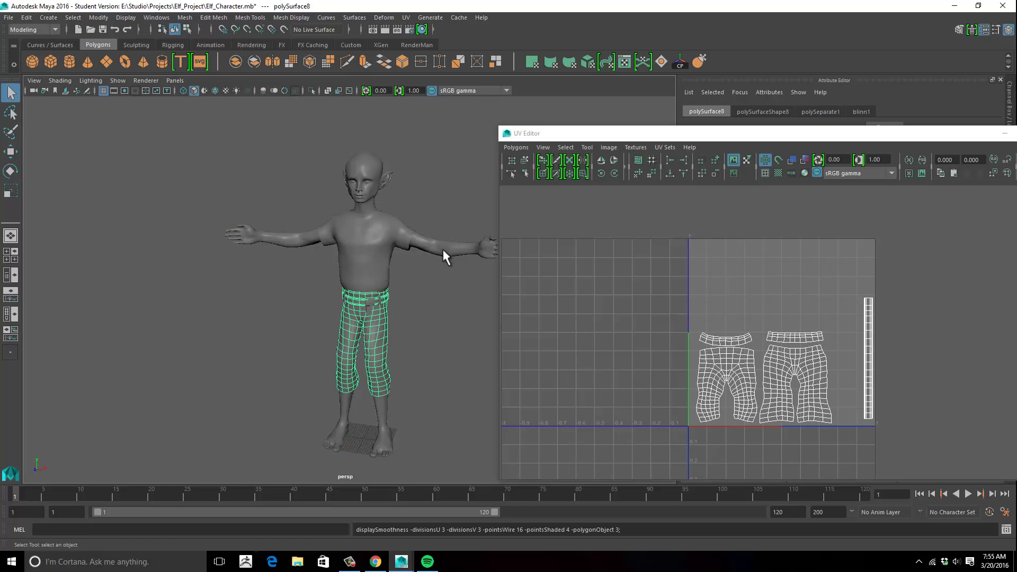
click(454, 265)
key(f)
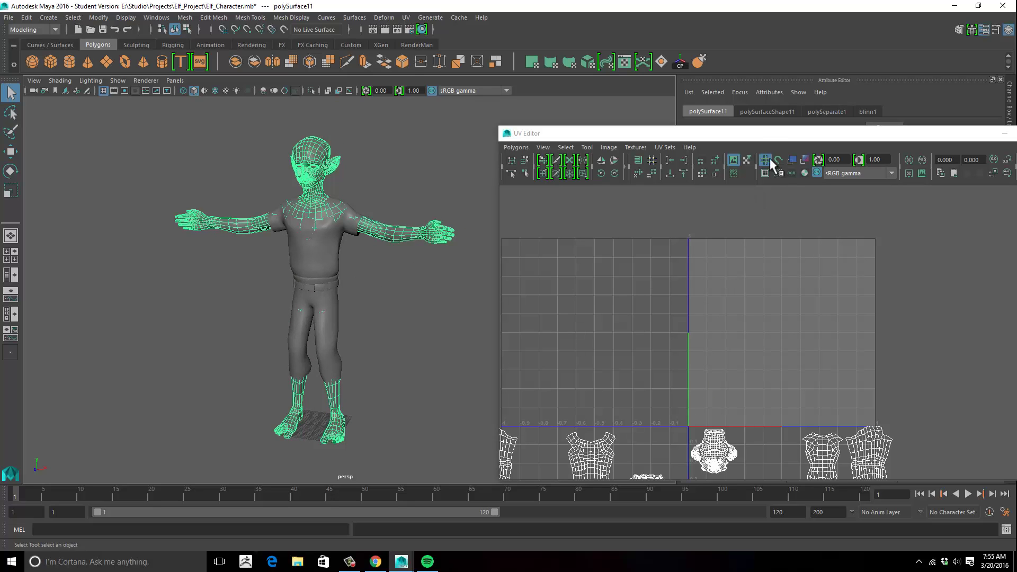
Move the UV Editor clear of the character, enable its checkered pattern and inspect it on the textured body.
drag(770, 136, 742, 86)
click(752, 123)
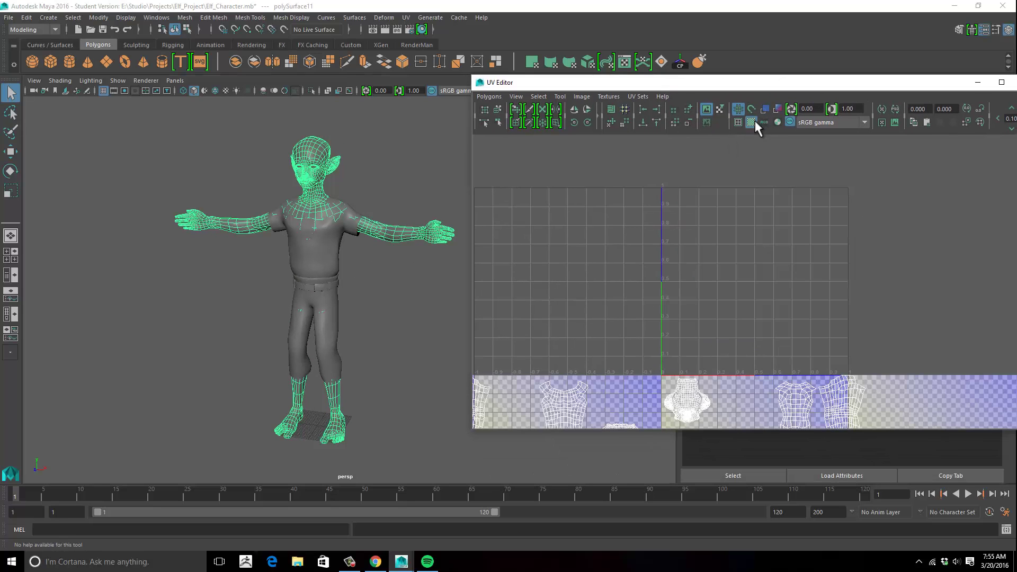
click(394, 278)
mouse_move(384, 268)
alt+mouse_down()
mouse_move(428, 265)
mouse_move(393, 269)
alt+mouse_up()
click(405, 240)
alt+right_drag(393, 269, 499, 265)
alt+middle_drag(338, 204, 340, 339)
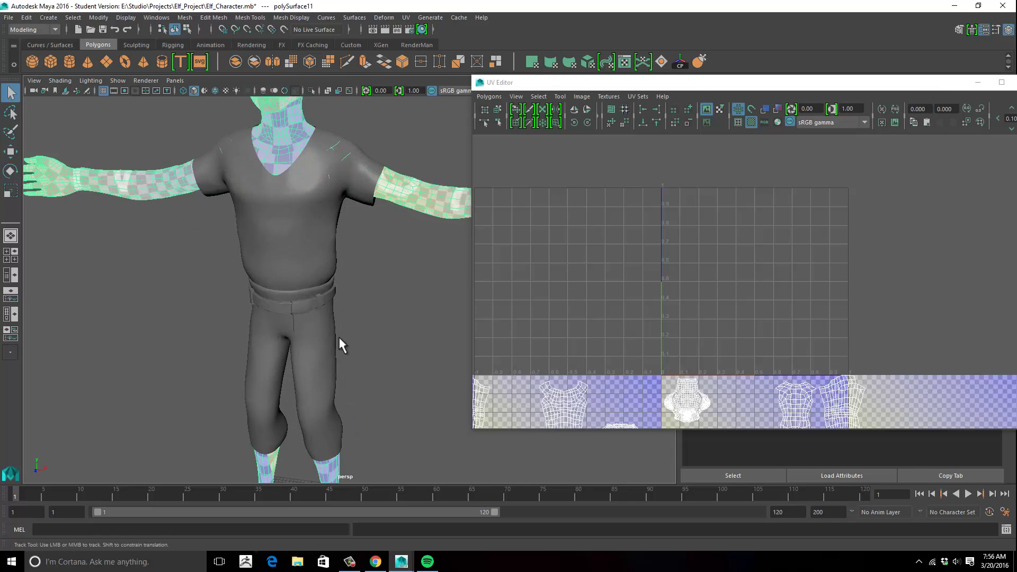
alt+right_drag(341, 339, 404, 329)
alt+drag(383, 308, 388, 246)
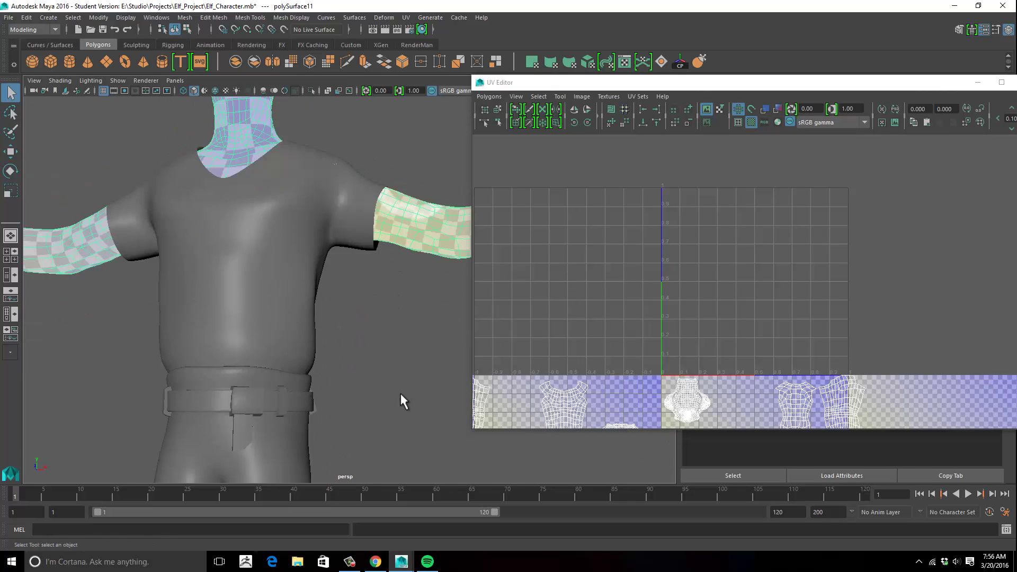
Examine the checker pattern on the body's front, neck and arms alongside its full UV shell layout.
alt+middle_drag(386, 217, 390, 318)
alt+right_drag(391, 318, 413, 254)
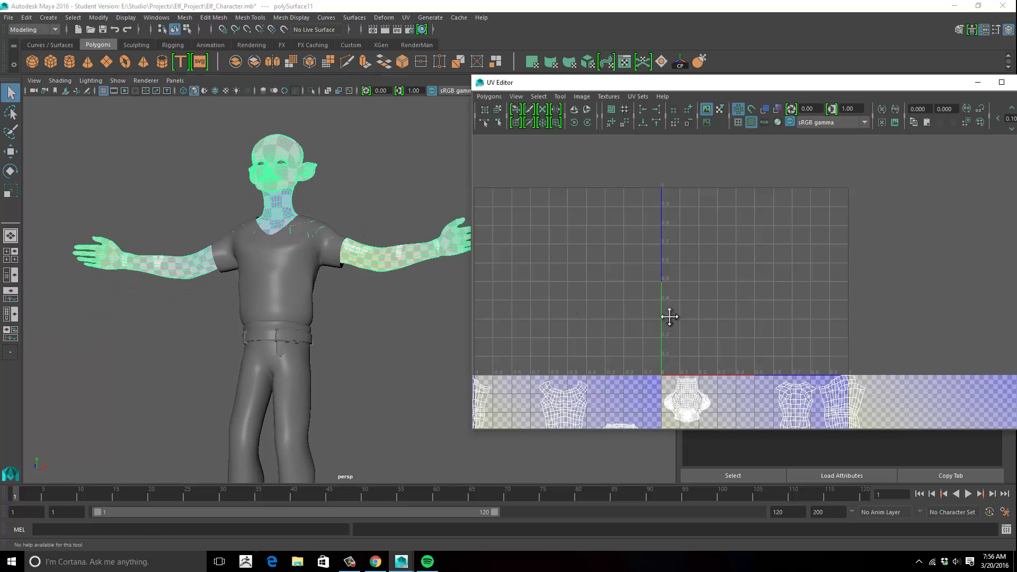
alt+middle_drag(668, 315, 744, 197)
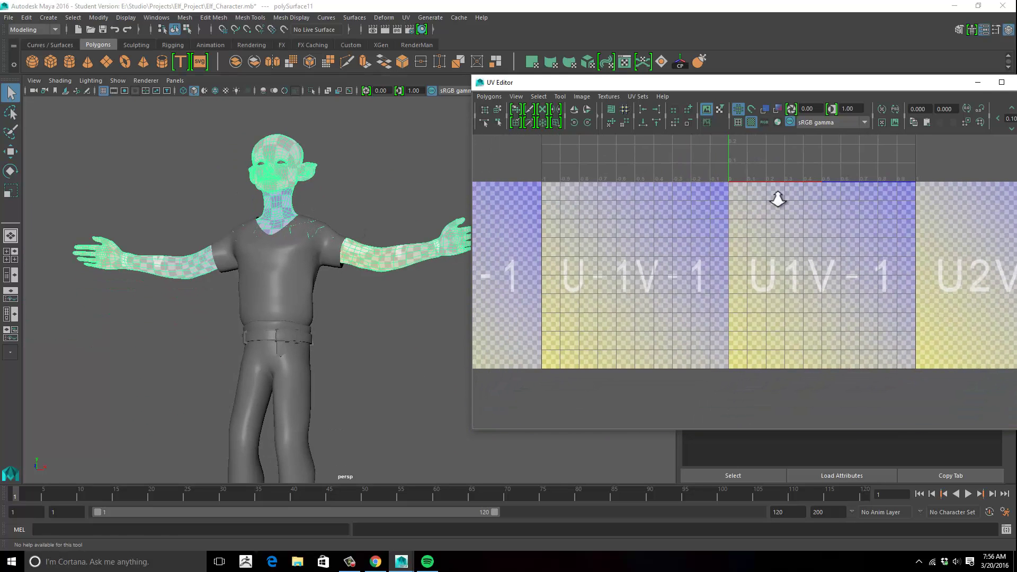
alt+right_drag(777, 199, 704, 207)
drag(390, 215, 442, 303)
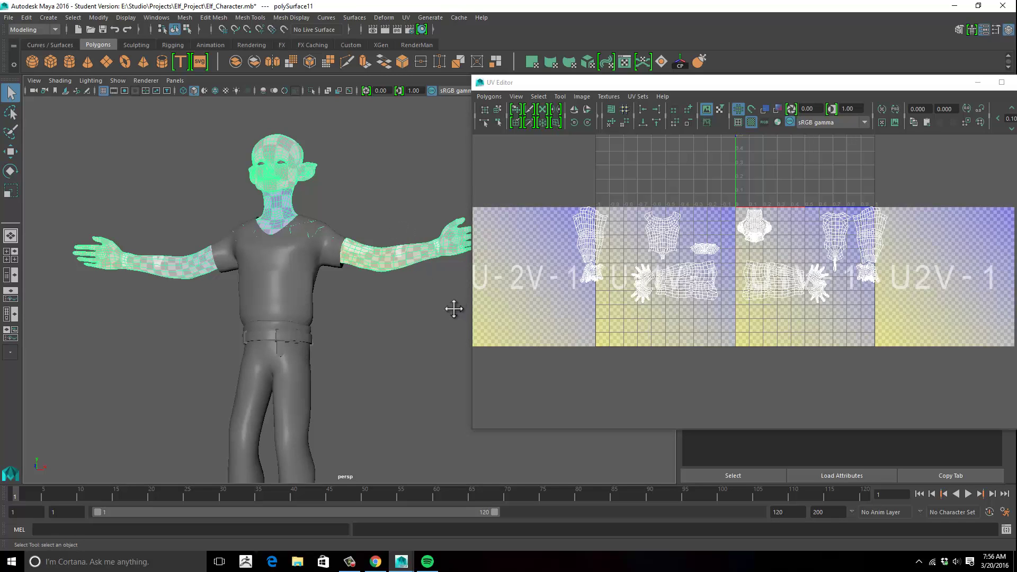
alt+middle_drag(452, 309, 464, 159)
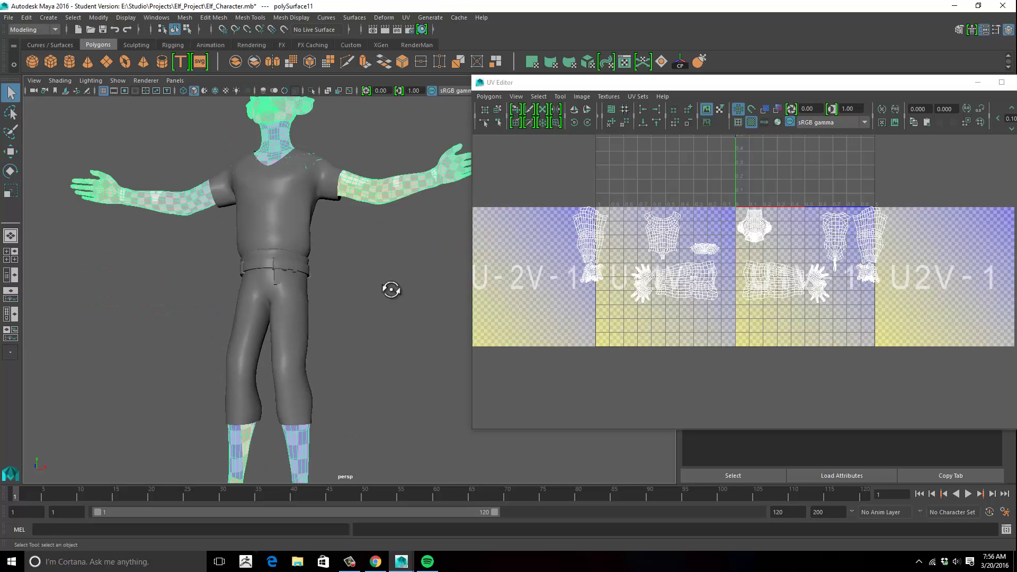
alt+drag(391, 289, 407, 311)
alt+right_drag(268, 200, 370, 201)
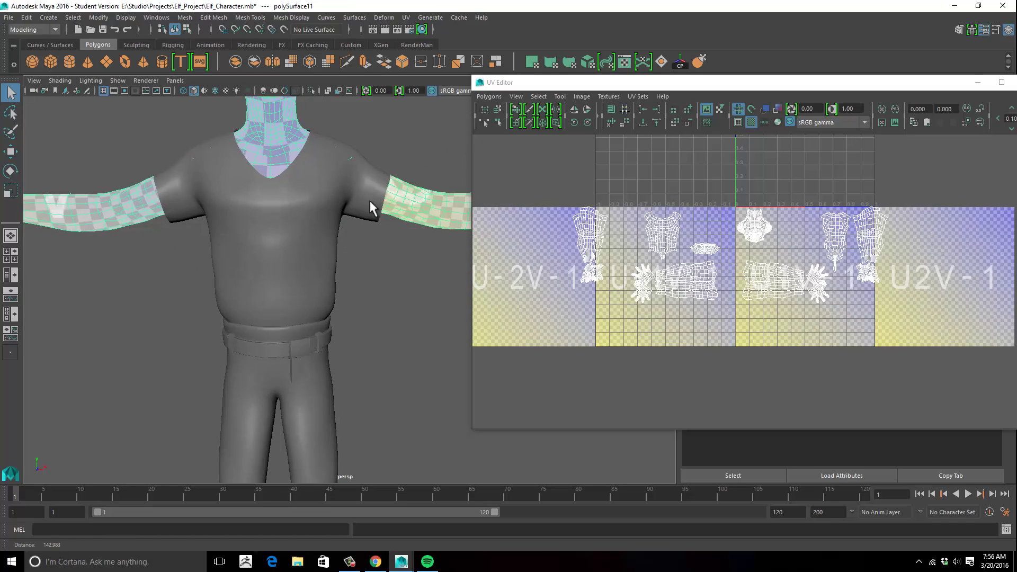
alt+middle_drag(370, 201, 326, 237)
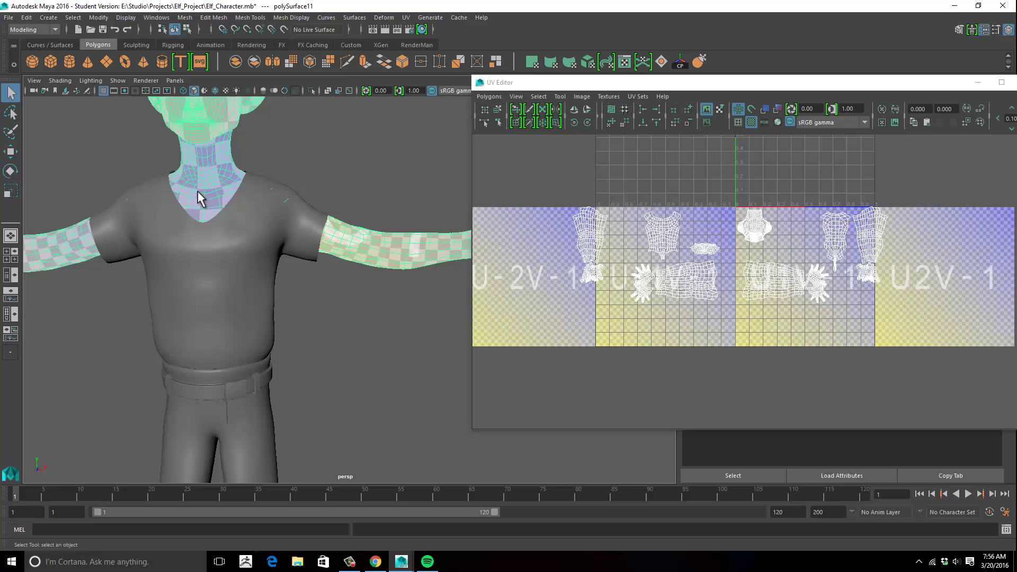
Inspect the body's checker pattern from the side and back, including the lower legs and feet.
alt+drag(211, 198, 334, 246)
alt+right_drag(334, 246, 466, 247)
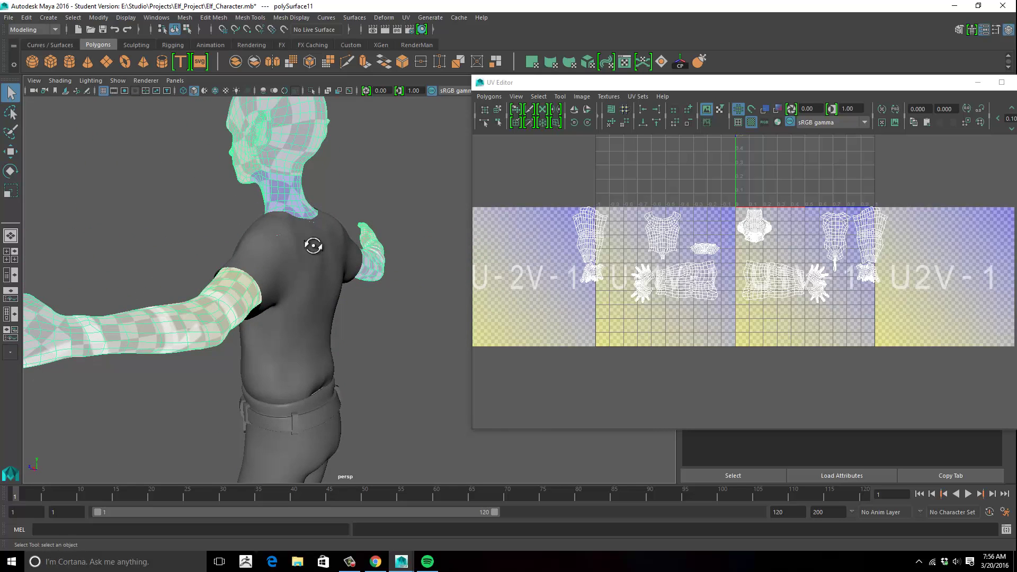
alt+drag(313, 244, 227, 248)
alt+middle_drag(316, 250, 301, 209)
alt+middle_drag(424, 415, 379, 331)
mouse_move(374, 424)
alt+middle_down()
mouse_move(352, 344)
mouse_move(382, 189)
alt+middle_up()
scroll(290, 202, down, 3)
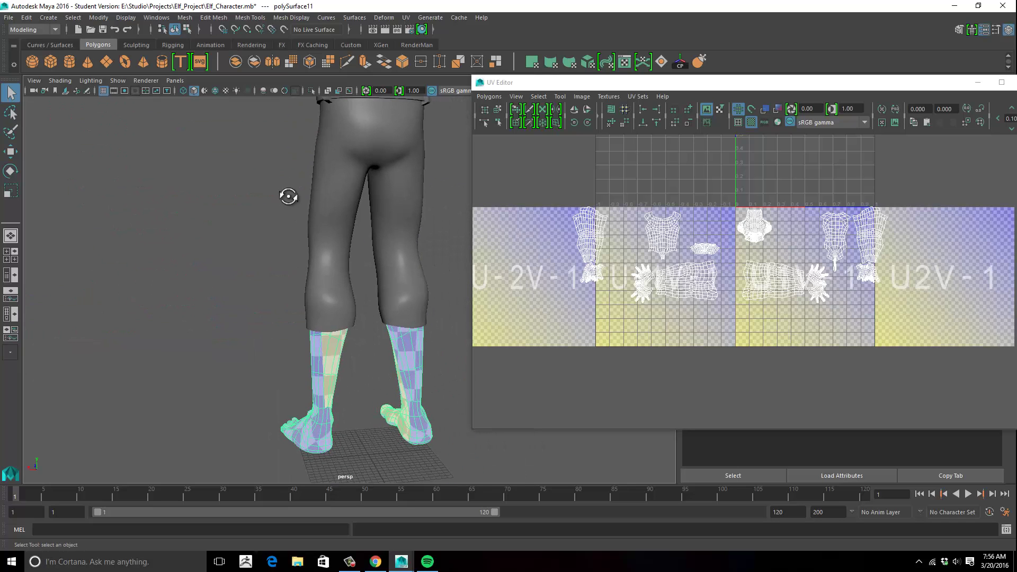
alt+drag(286, 198, 321, 212)
alt+middle_drag(321, 212, 262, 278)
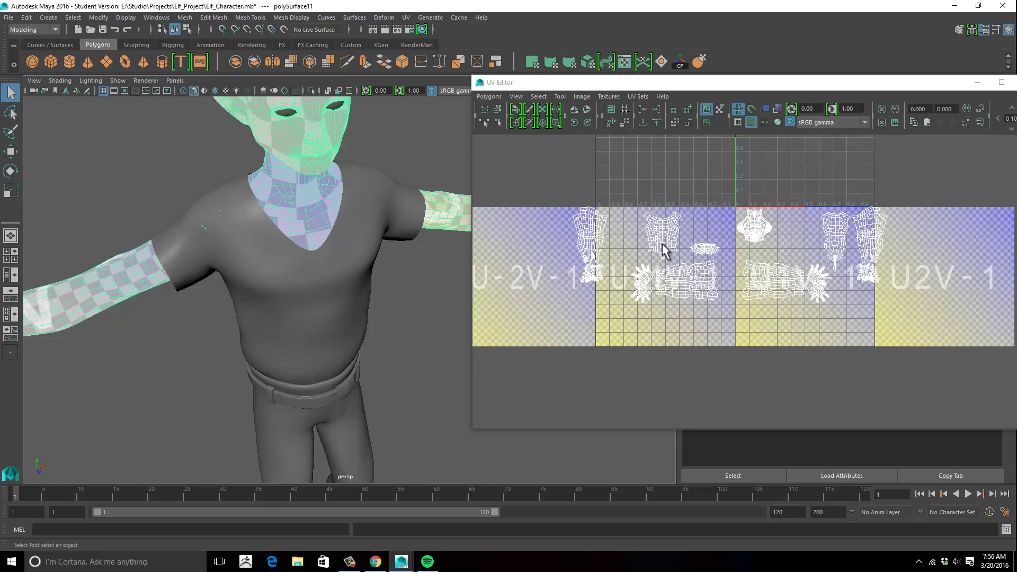
Select the front torso's entire UV shell and scale it up uniformly.
right_drag(662, 222, 694, 215)
drag(666, 204, 690, 222)
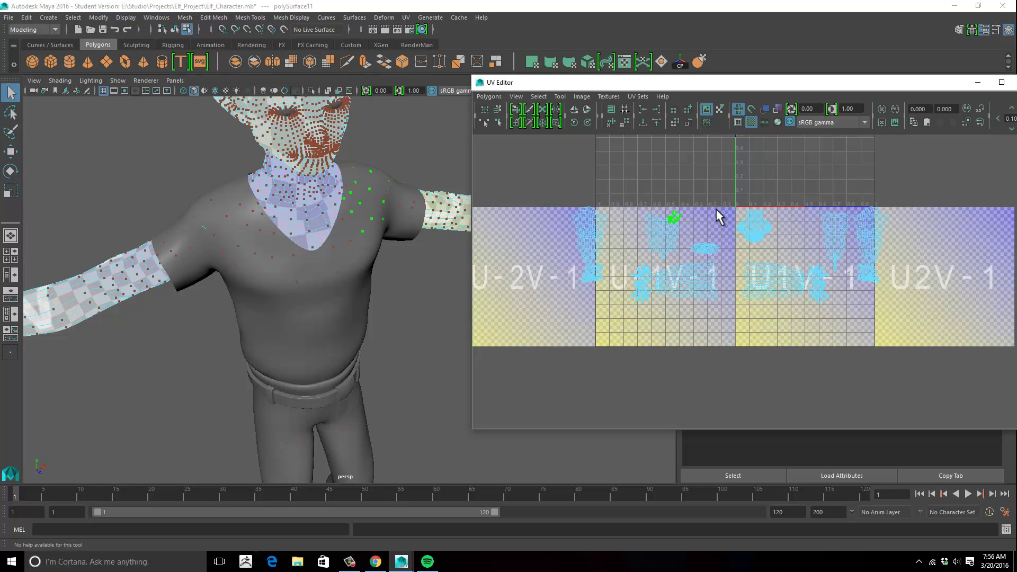
right_drag(660, 223, 674, 234)
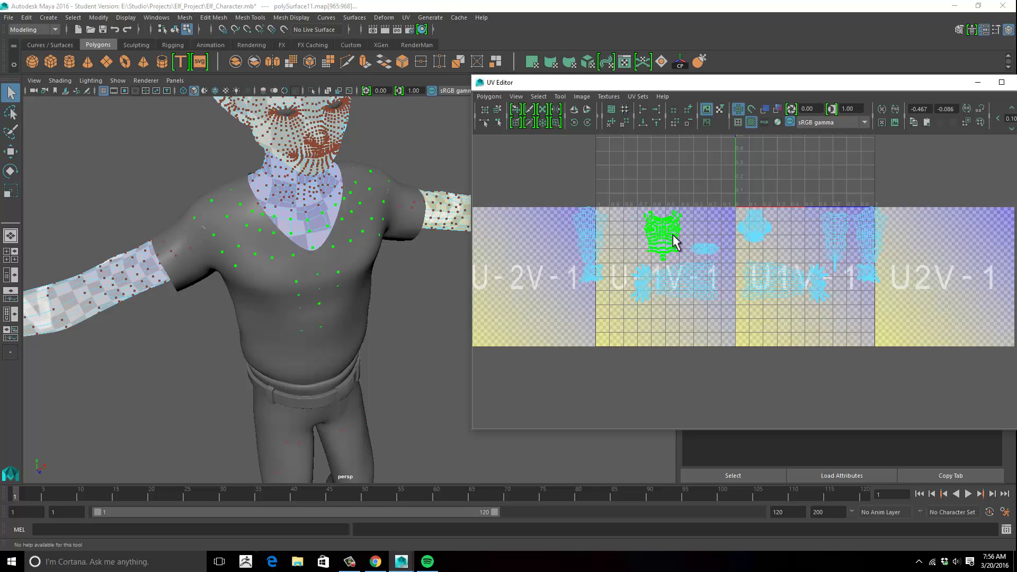
key(w)
key(e)
key(r)
middle_drag(674, 239, 698, 236)
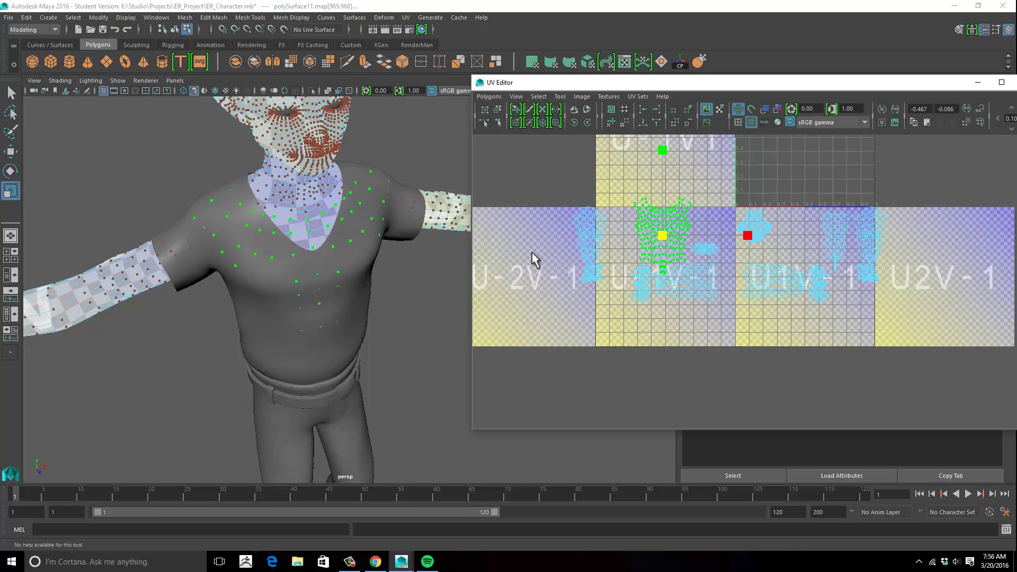
Return to object selection, hide the shirt, trousers and belt, and reselect the body mesh.
alt+drag(399, 267, 506, 270)
alt+right_drag(433, 261, 172, 246)
alt+middle_drag(173, 246, 159, 242)
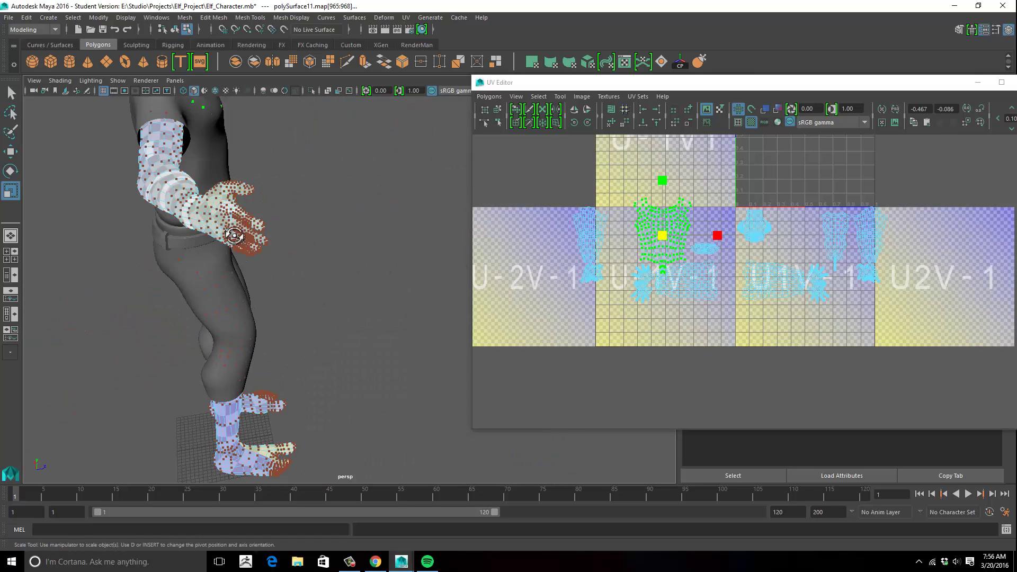
alt+drag(159, 242, 265, 227)
alt+middle_drag(266, 227, 231, 351)
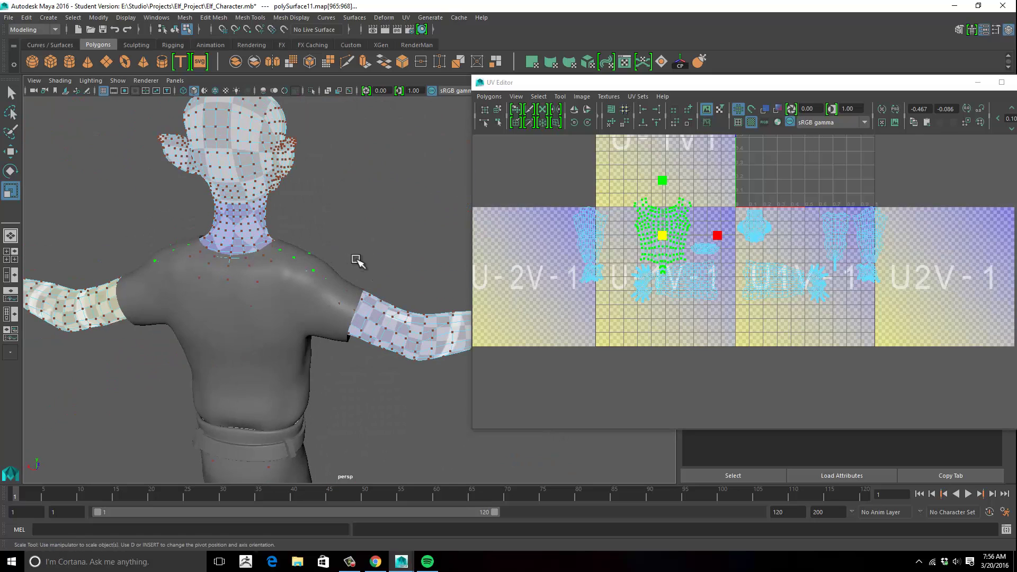
click(334, 297)
right_drag(350, 323, 388, 251)
right_drag(331, 284, 385, 253)
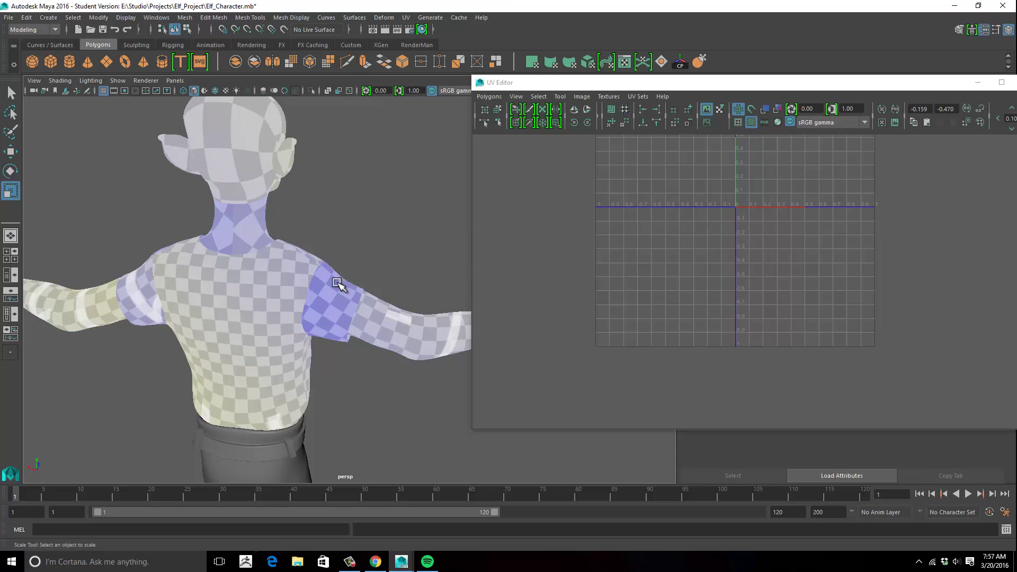
click(337, 283)
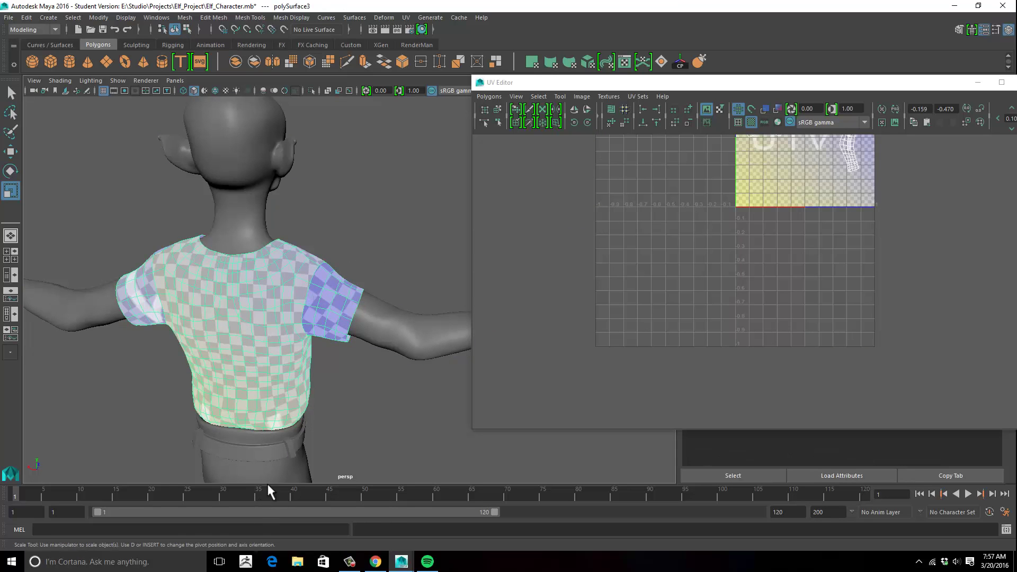
shift+click(273, 440)
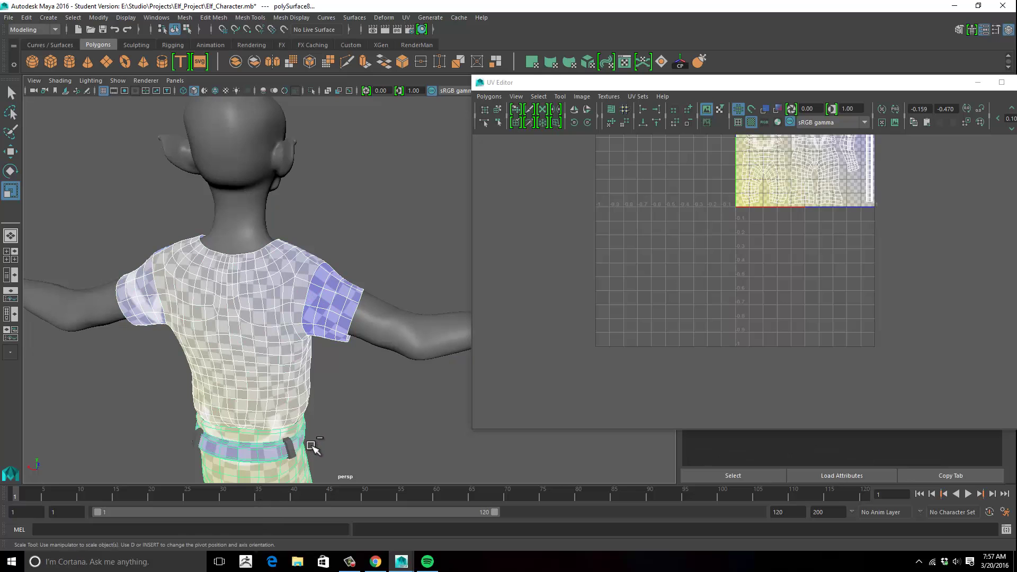
key(ctrl+h)
click(277, 276)
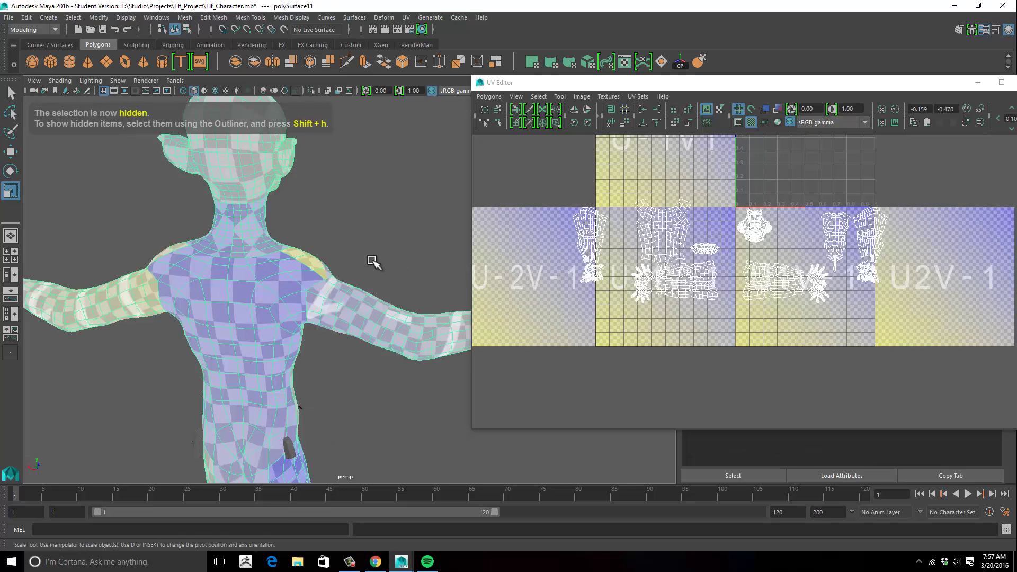
Scale up the back torso's UV shell uniformly and compare its checker size with the front of the torso.
alt+drag(356, 267, 321, 239)
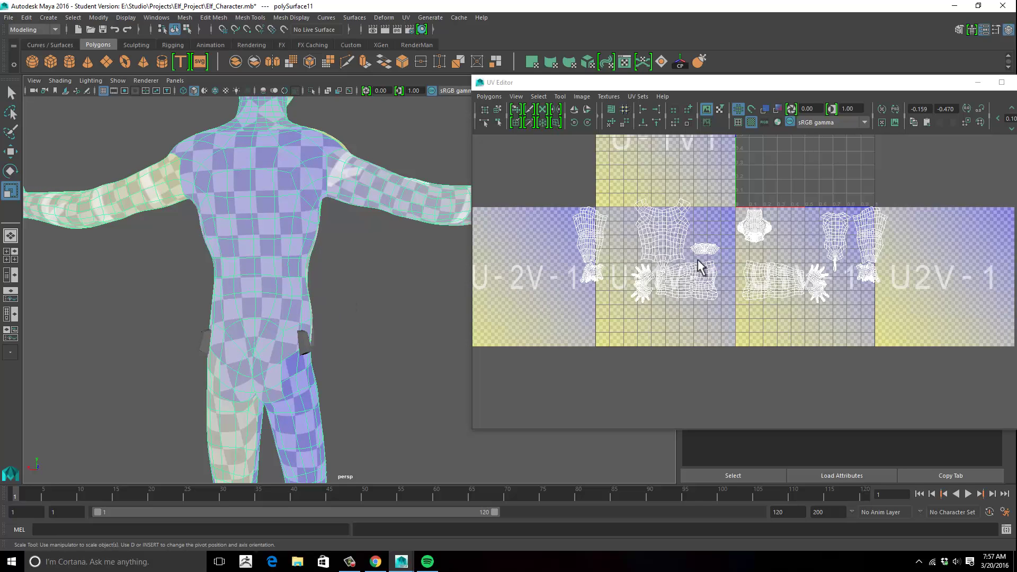
right_drag(828, 217, 874, 218)
drag(824, 208, 833, 224)
right_drag(833, 230, 838, 228)
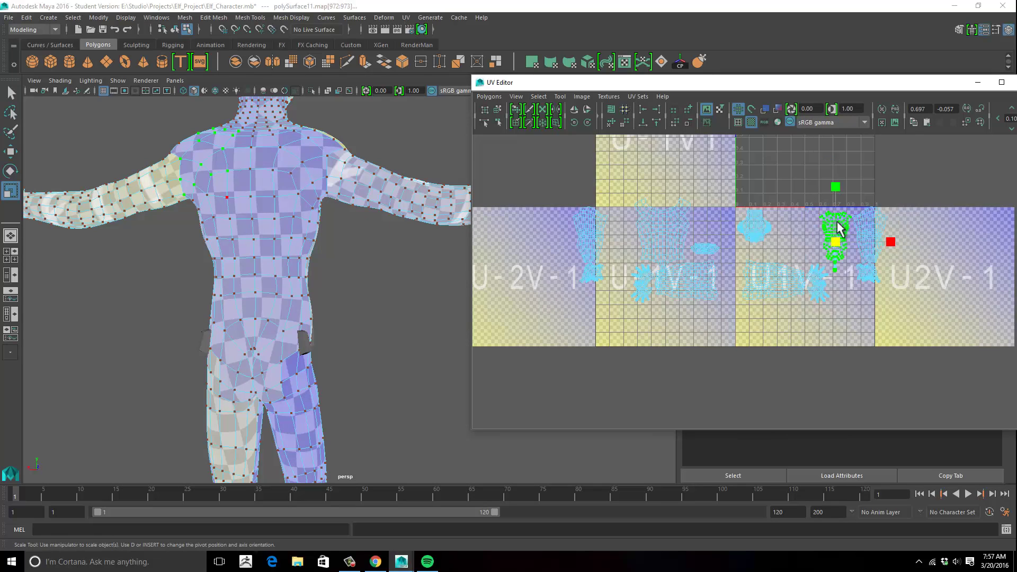
drag(837, 242, 859, 243)
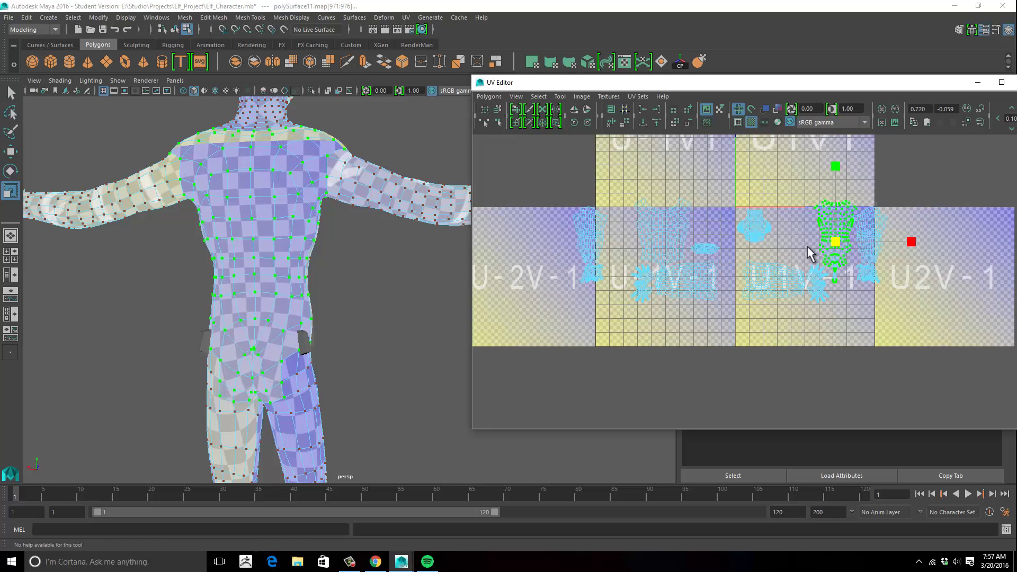
alt+drag(327, 291, 266, 259)
alt+middle_drag(265, 259, 285, 301)
alt+right_drag(289, 300, 422, 286)
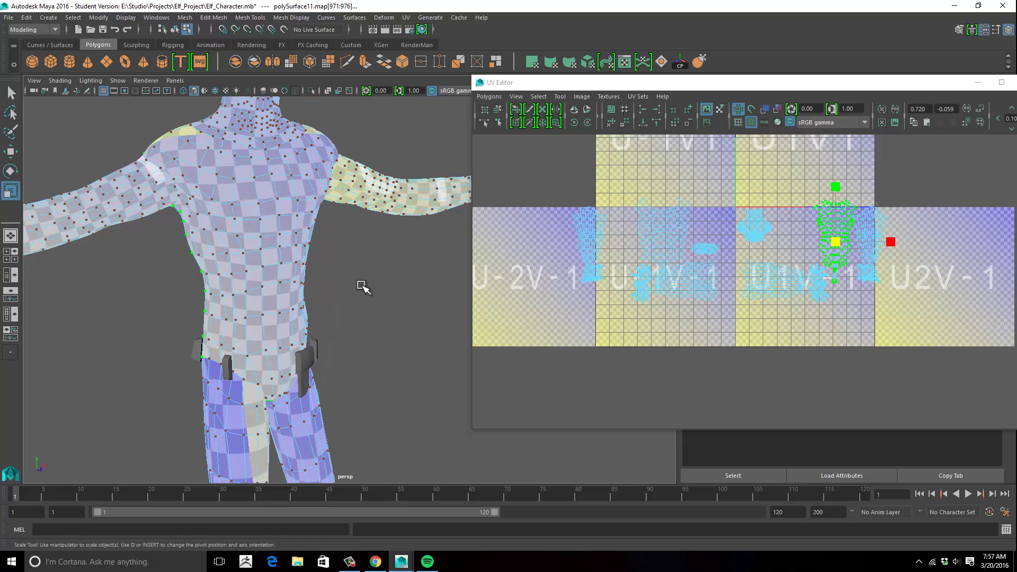
alt+middle_drag(362, 282, 445, 277)
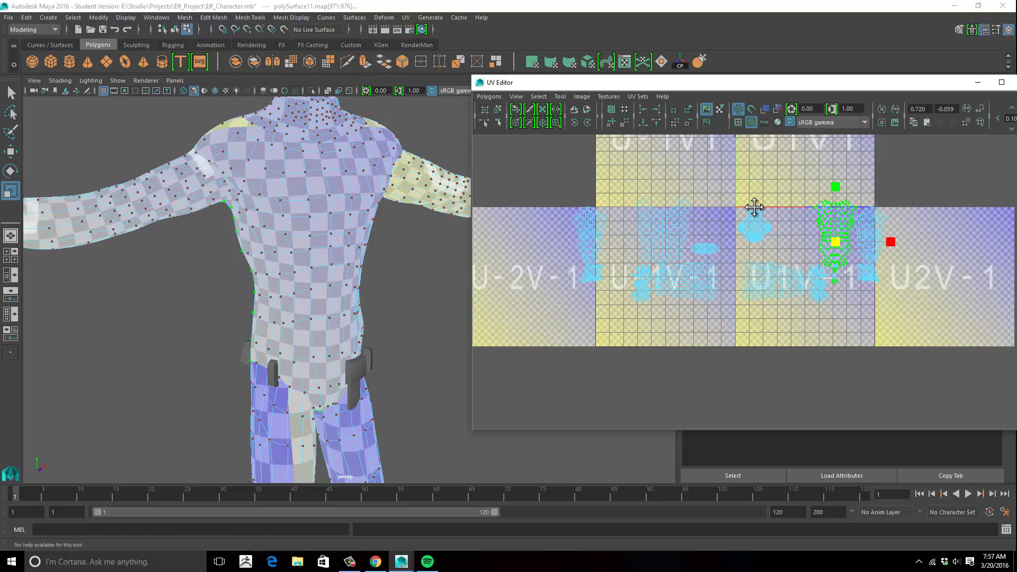
Select the whole neck UV shell and move it horizontally to sit directly below the head shell.
alt+middle_drag(753, 206, 704, 222)
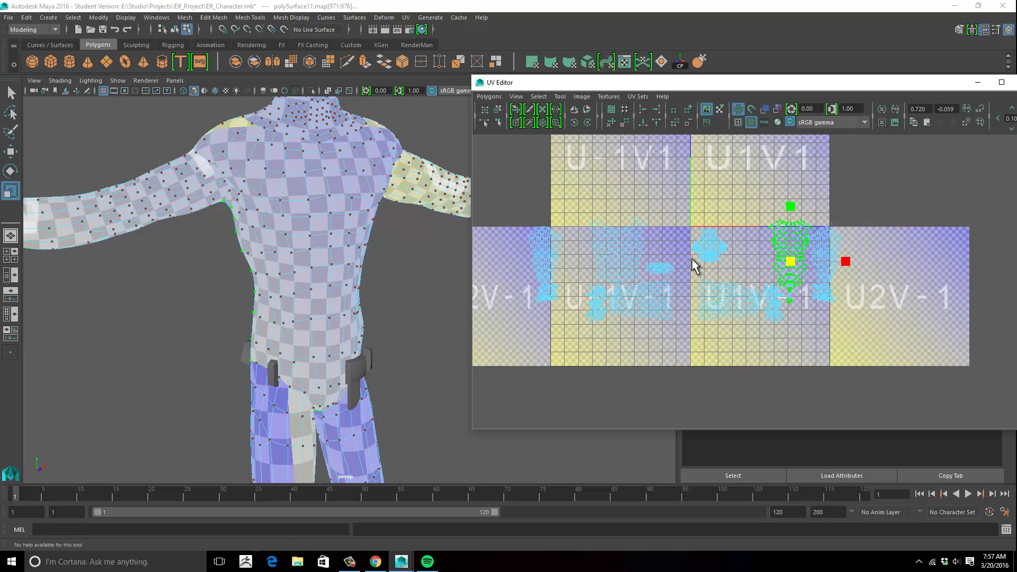
drag(657, 268, 656, 270)
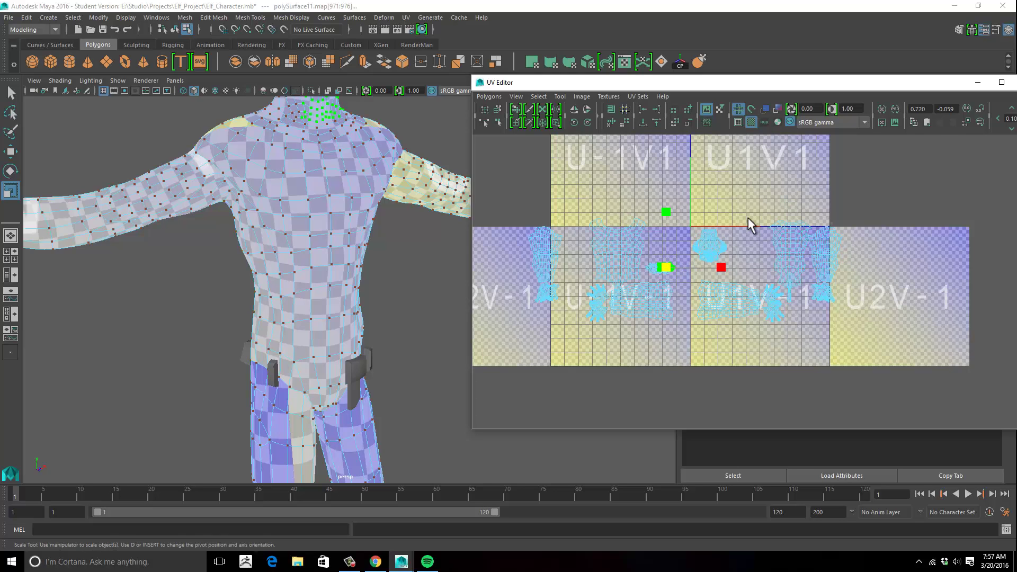
alt+middle_drag(386, 215, 312, 326)
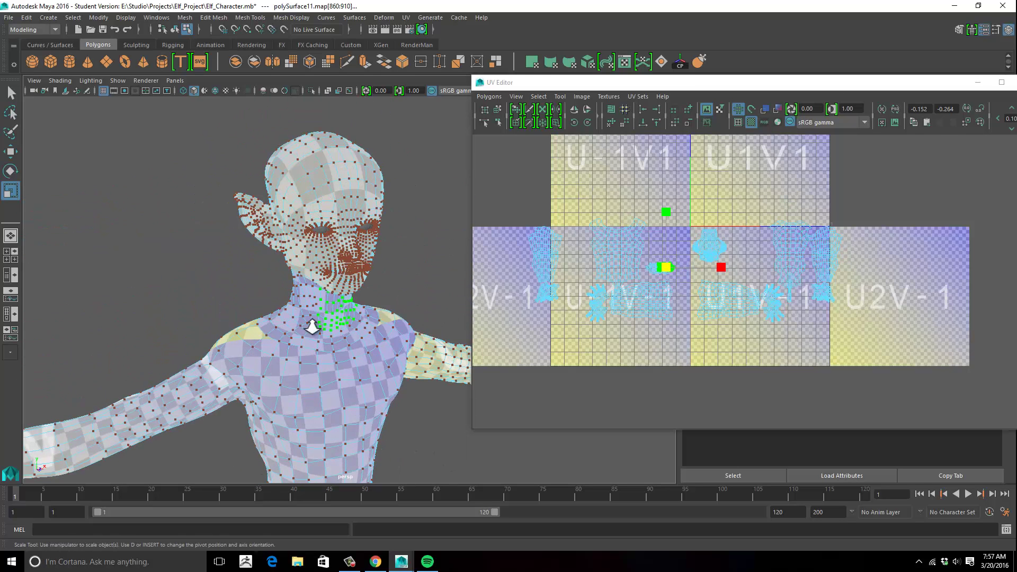
alt+right_drag(312, 327, 471, 257)
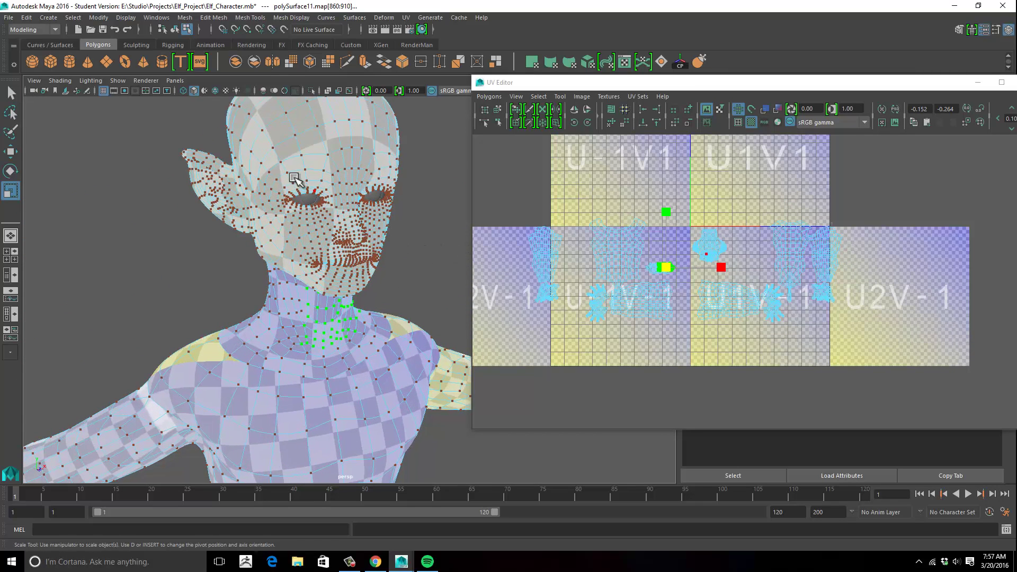
alt+drag(296, 189, 364, 306)
alt+middle_drag(367, 311, 342, 250)
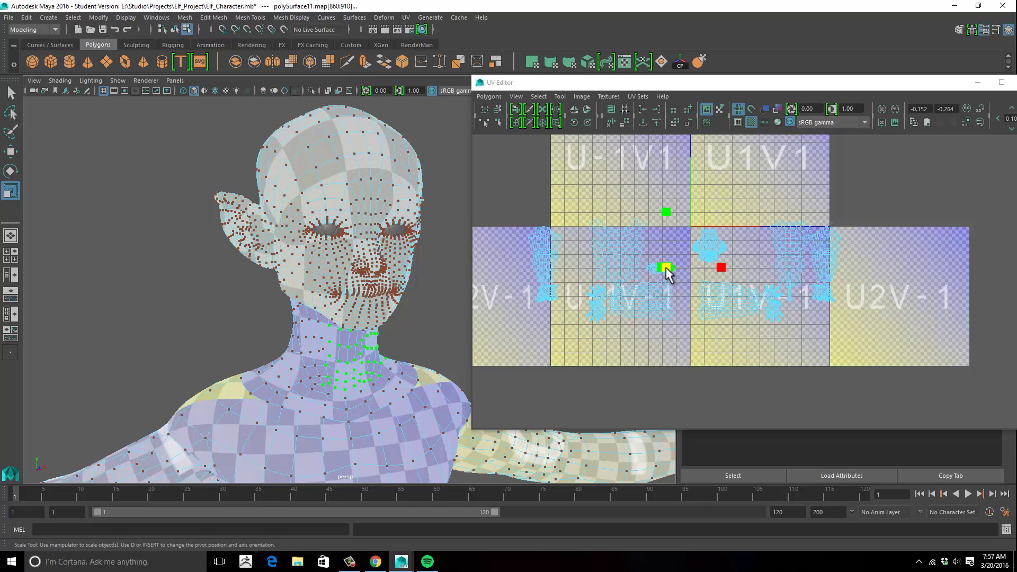
shift+right_drag(669, 274, 662, 275)
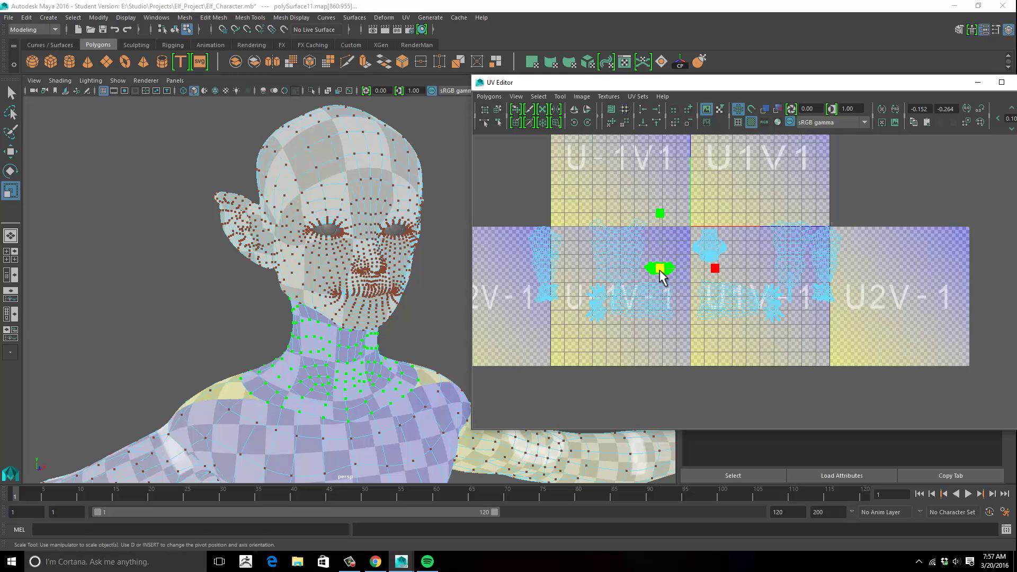
key(w)
drag(720, 269, 769, 273)
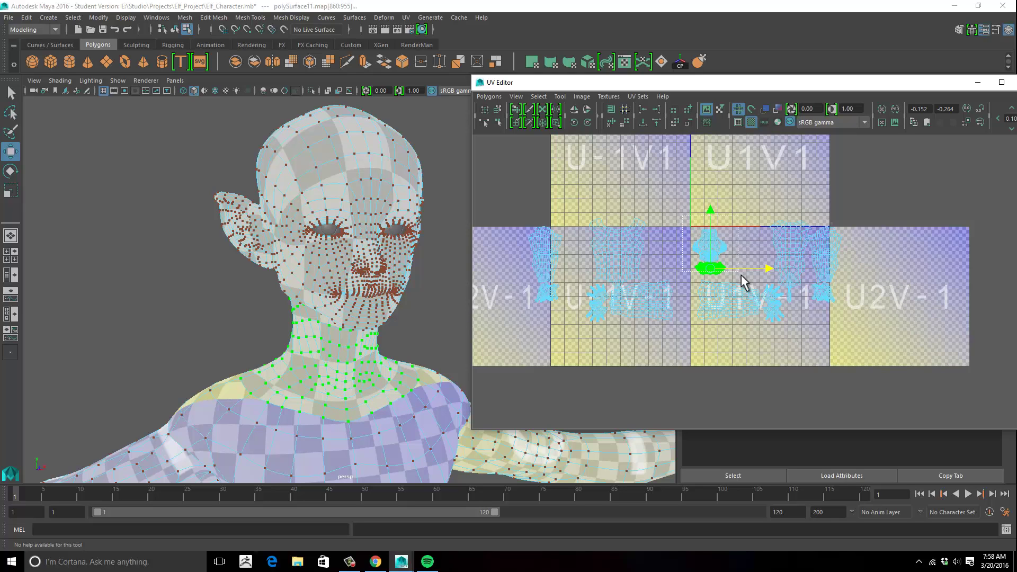
Select the head and neck UV shells together and scale them up uniformly for a finer checker pattern.
drag(742, 277, 742, 277)
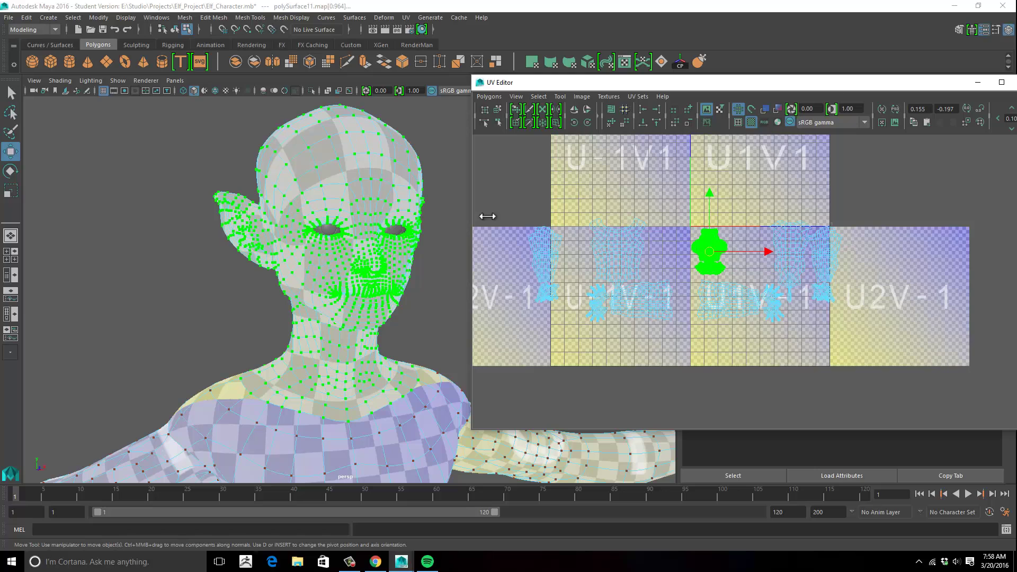
key(e)
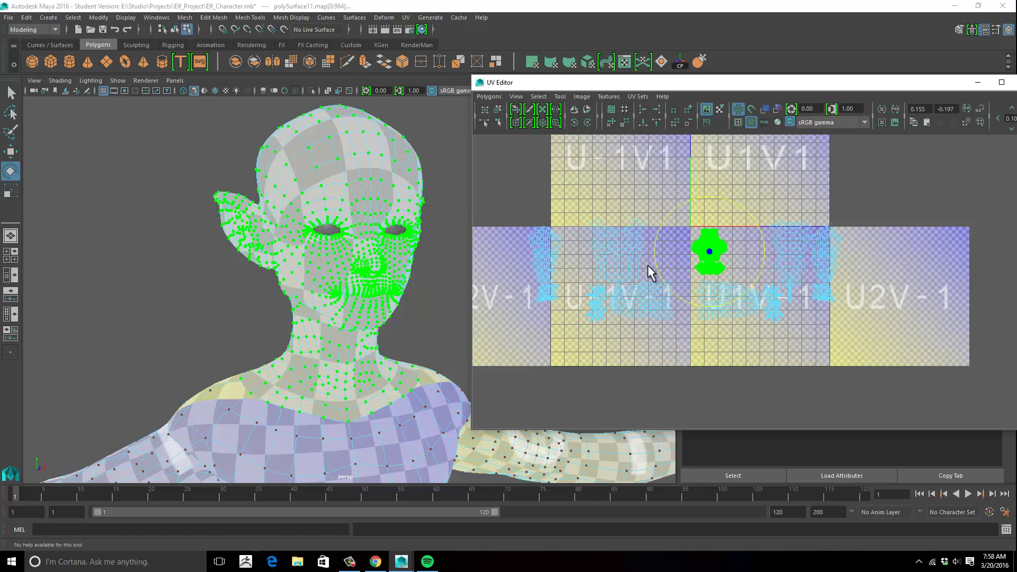
ctrl+right_click(724, 258)
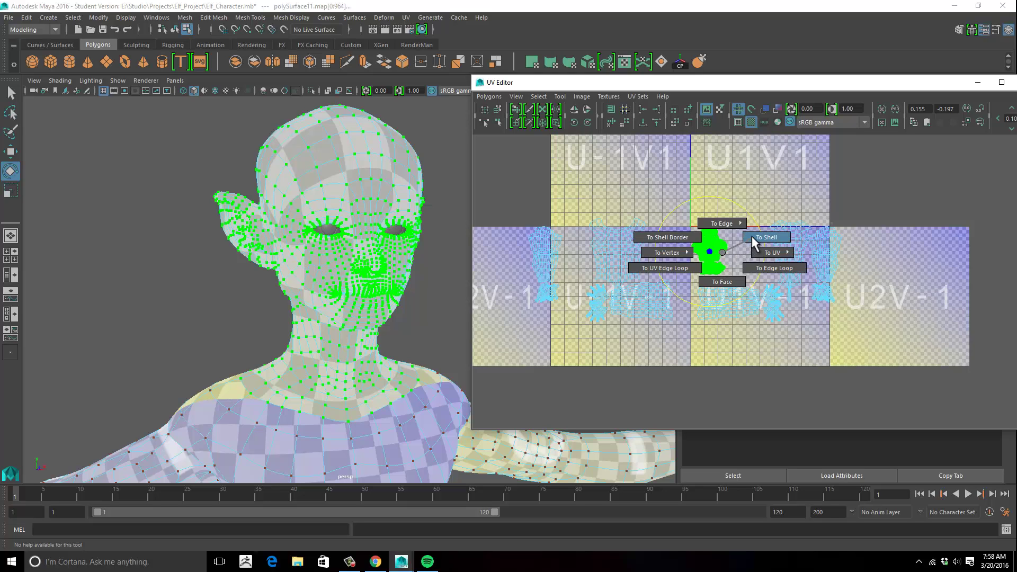
click(754, 241)
key(w)
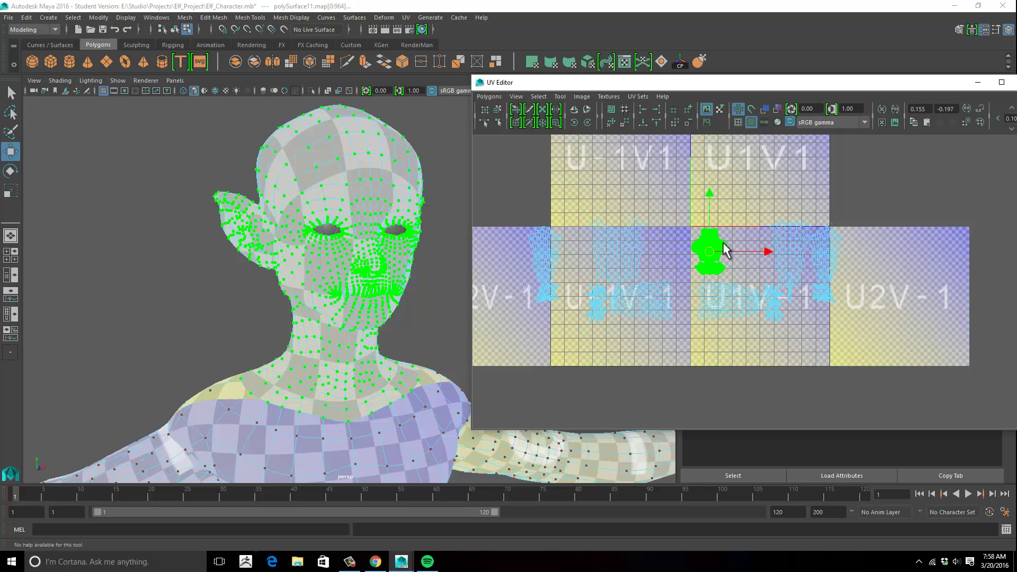
key(r)
drag(709, 254, 842, 242)
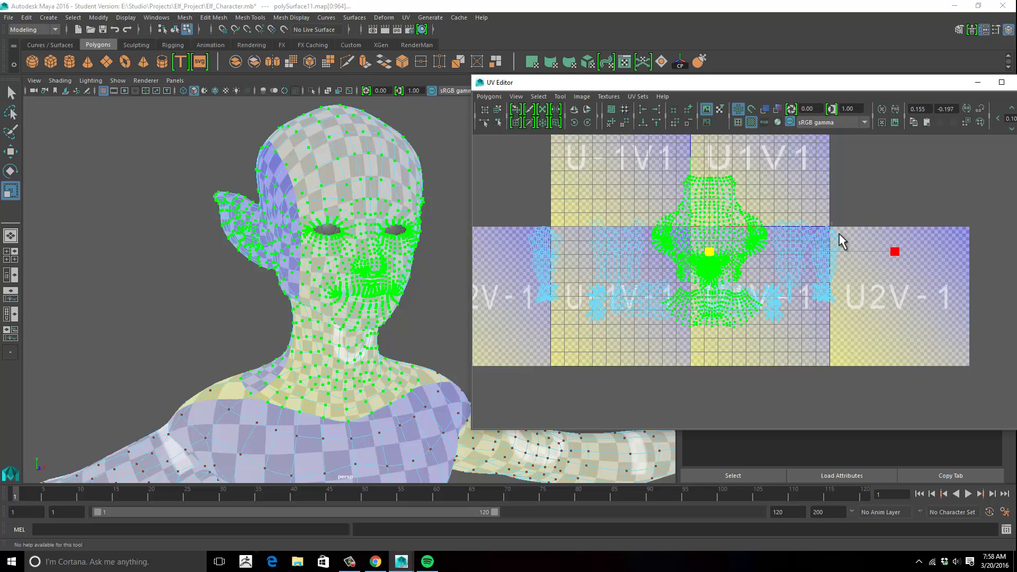
Move the head and neck UV shells vertically upward in UV space and scale them up uniformly for a finer checker pattern.
drag(807, 248, 798, 246)
key(w)
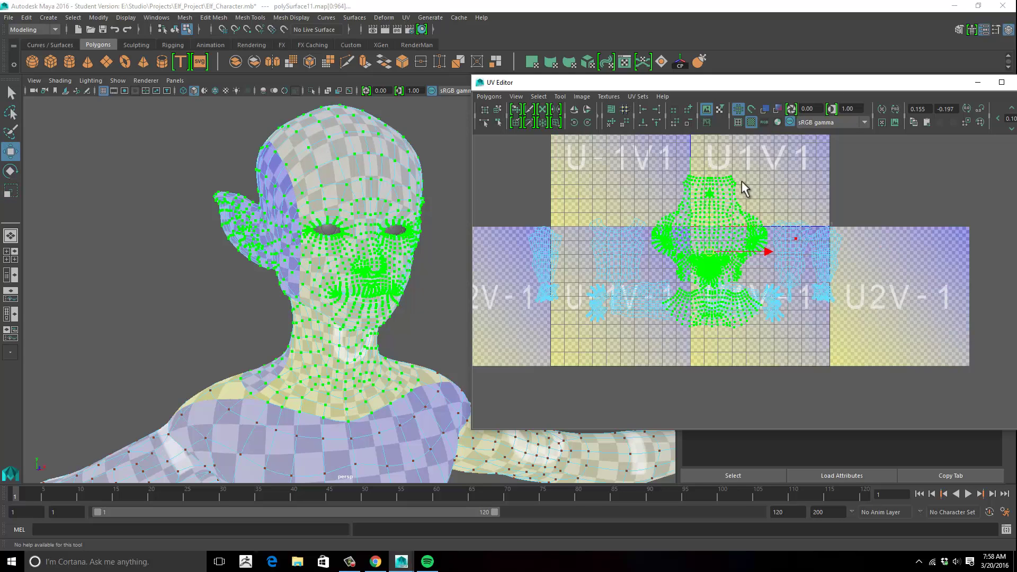
drag(709, 200, 720, 143)
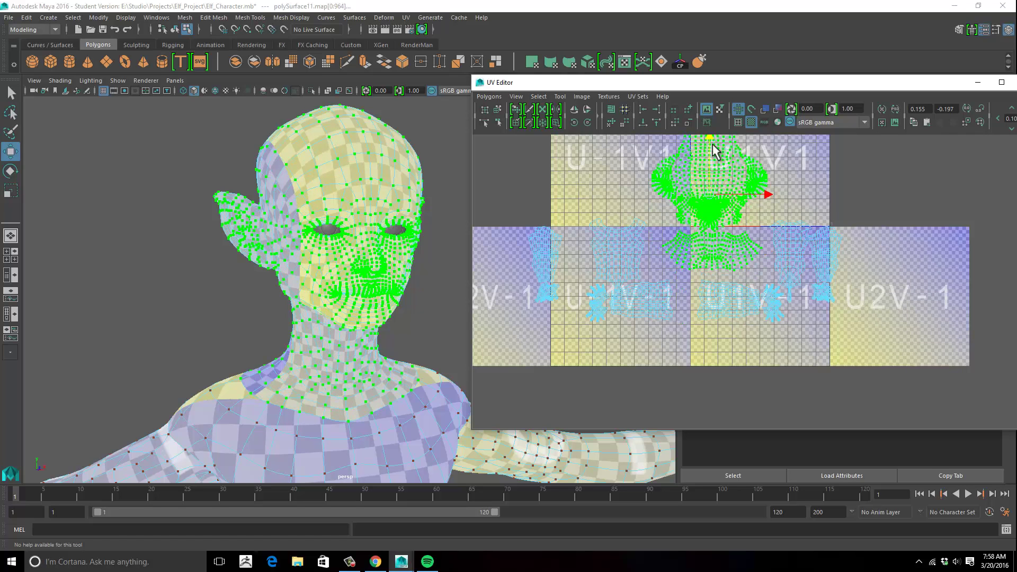
alt+drag(318, 318, 302, 313)
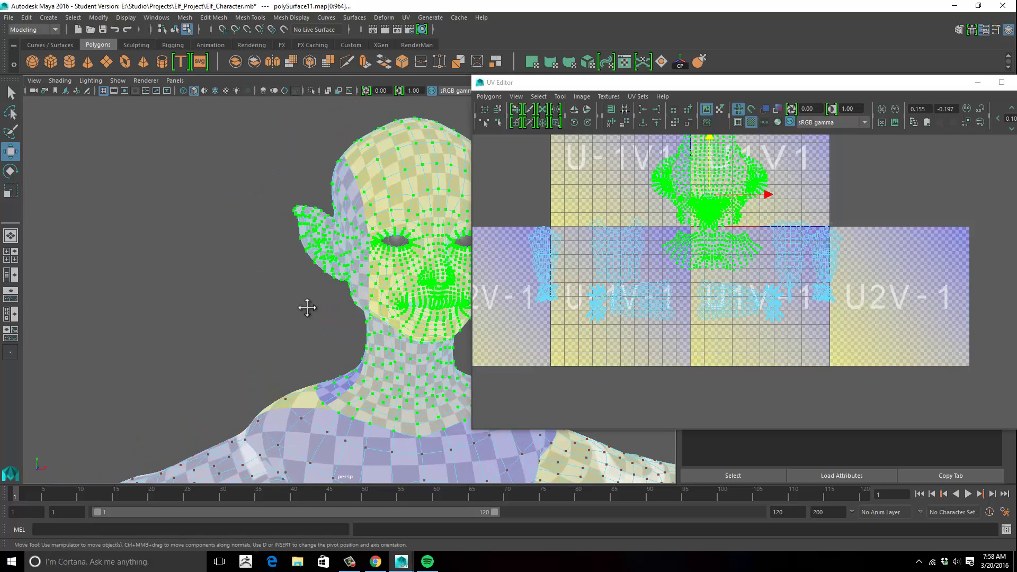
alt+middle_drag(309, 307, 271, 301)
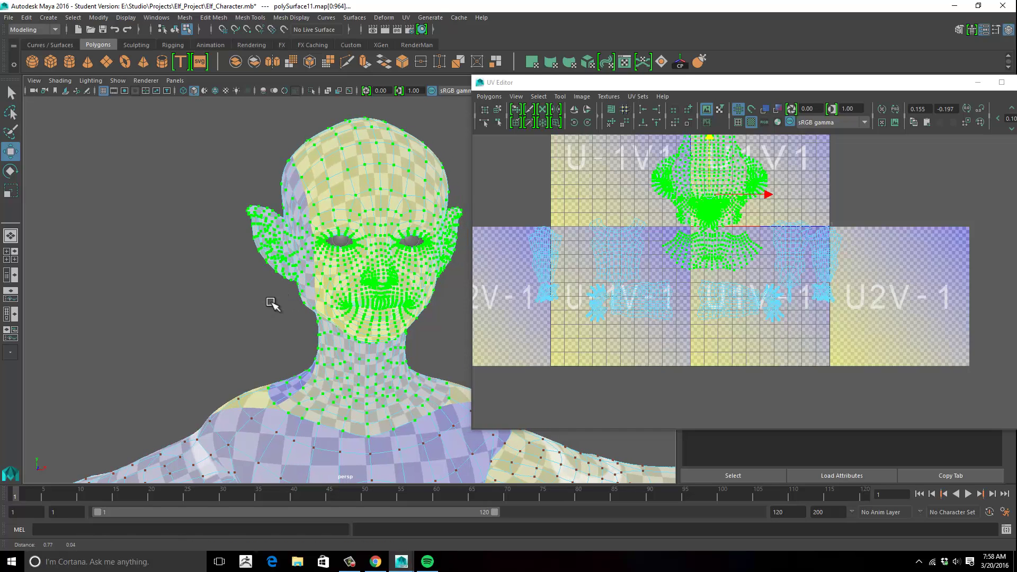
key(r)
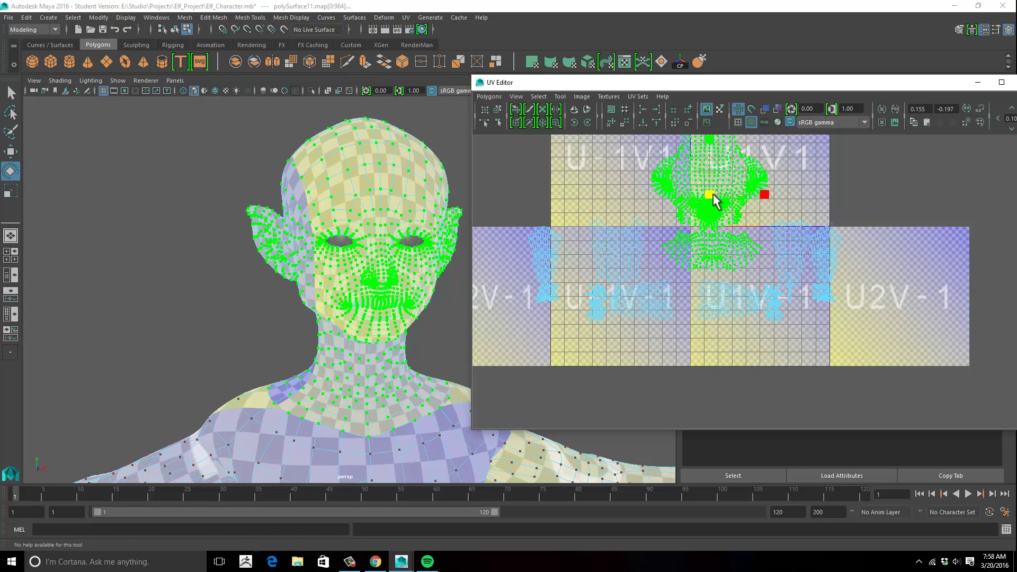
drag(711, 195, 726, 190)
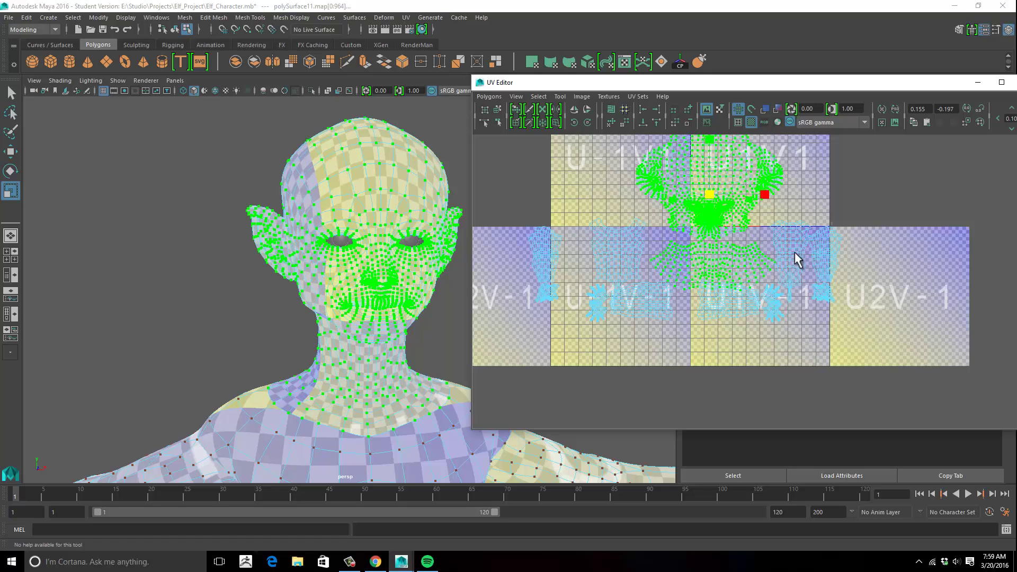
Select the whole neck UV shell on its own and scale it down uniformly.
alt+middle_drag(787, 254, 775, 216)
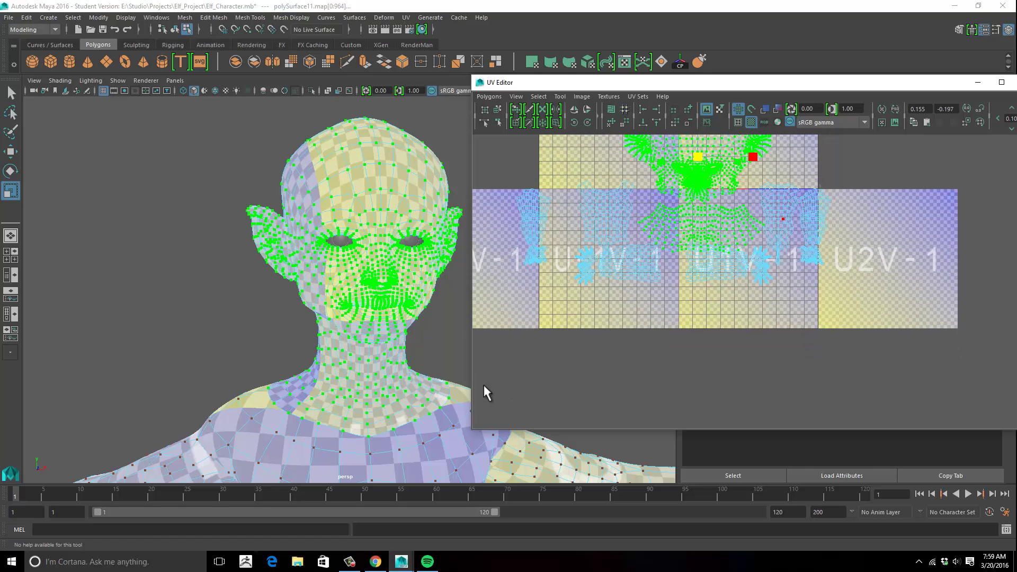
click(744, 212)
right_drag(749, 211, 730, 233)
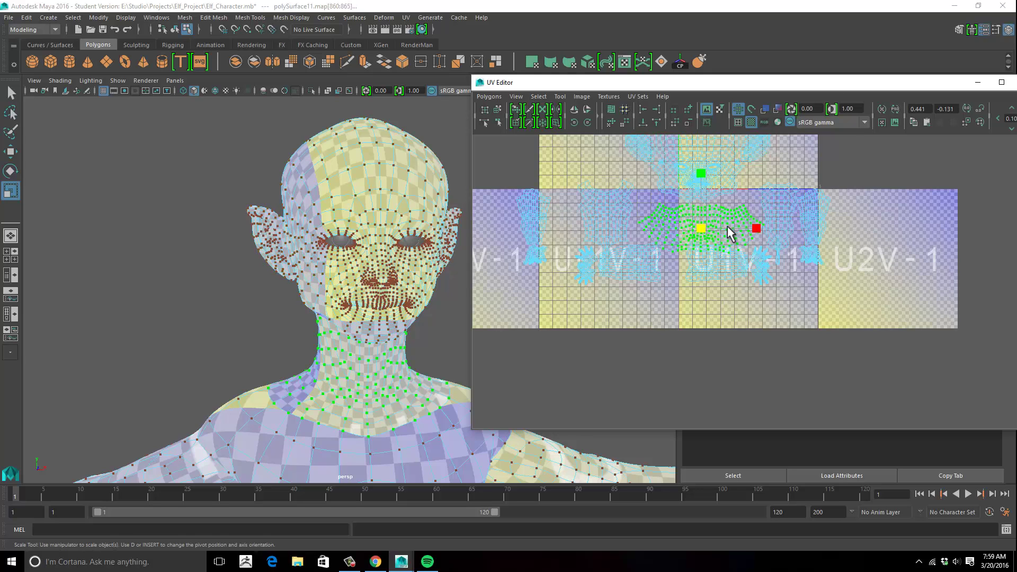
drag(700, 234, 727, 265)
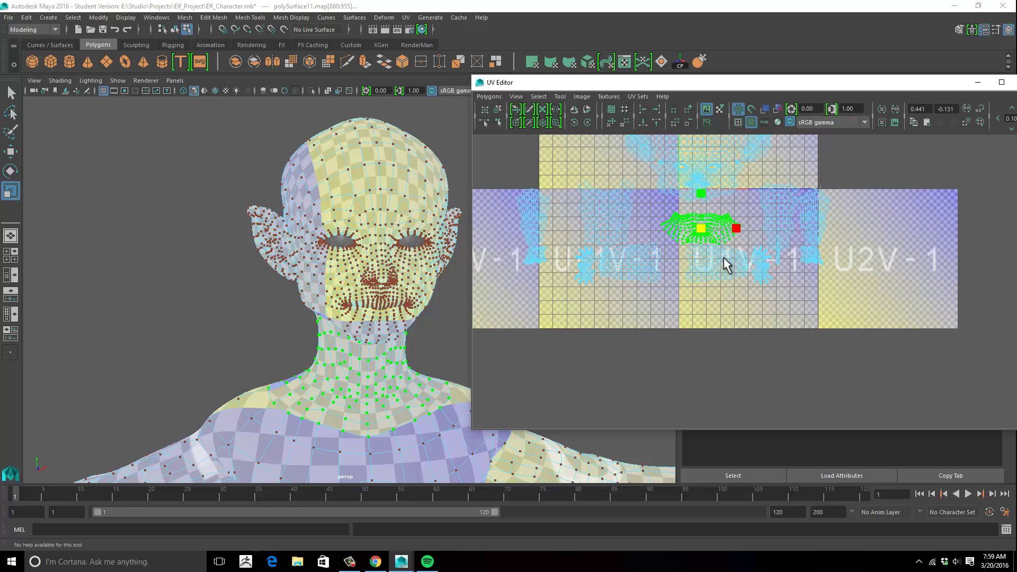
Clear the UV selection and turn off the checker pattern display.
alt+middle_drag(745, 302, 745, 340)
alt+right_drag(742, 339, 683, 313)
alt+middle_drag(764, 302, 804, 314)
click(626, 204)
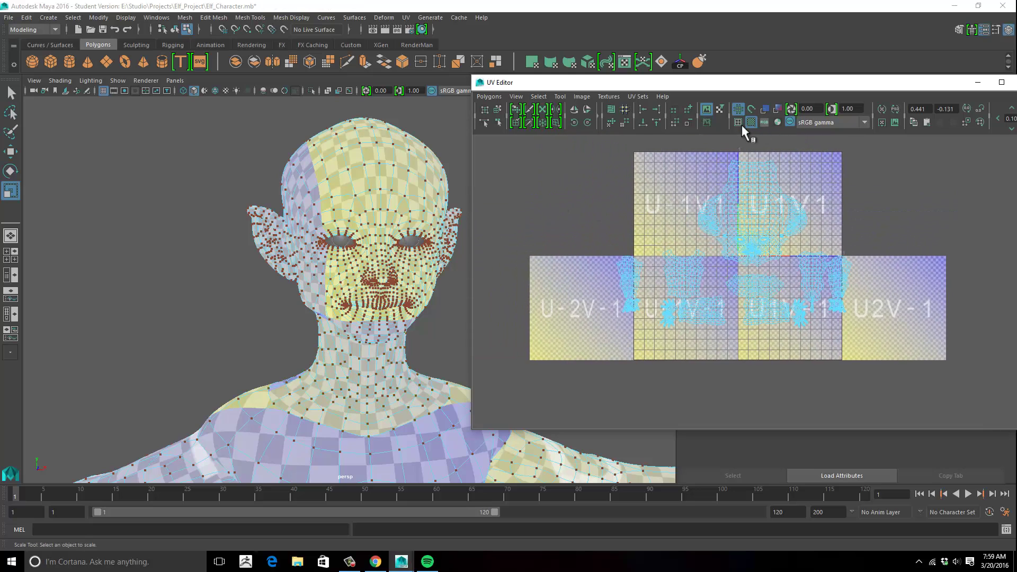
click(750, 124)
Select all of the body's UV shells and scale them down uniformly together.
alt+right_drag(647, 221, 681, 227)
alt+middle_drag(681, 227, 668, 284)
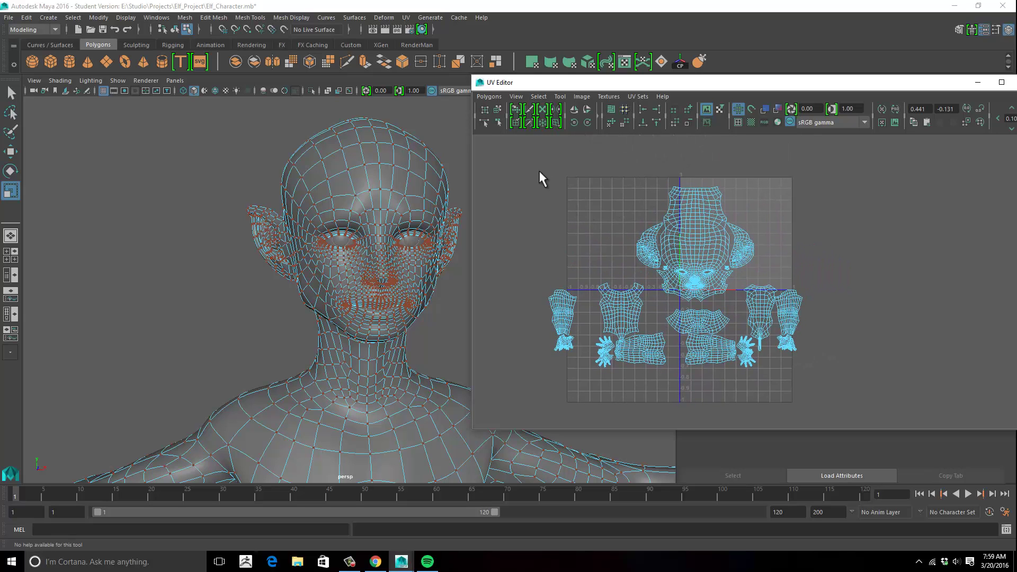
drag(538, 177, 890, 390)
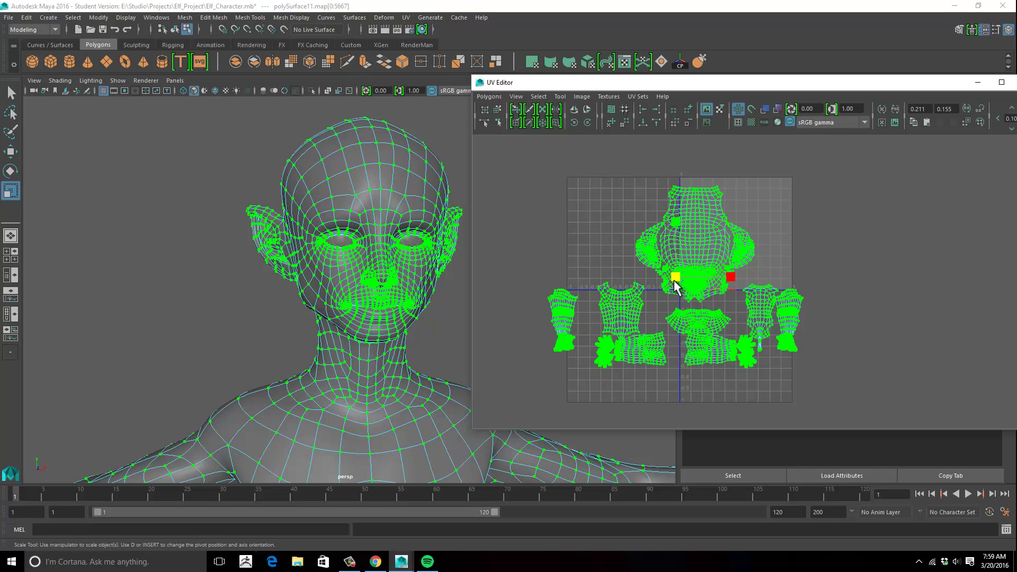
drag(663, 285, 639, 288)
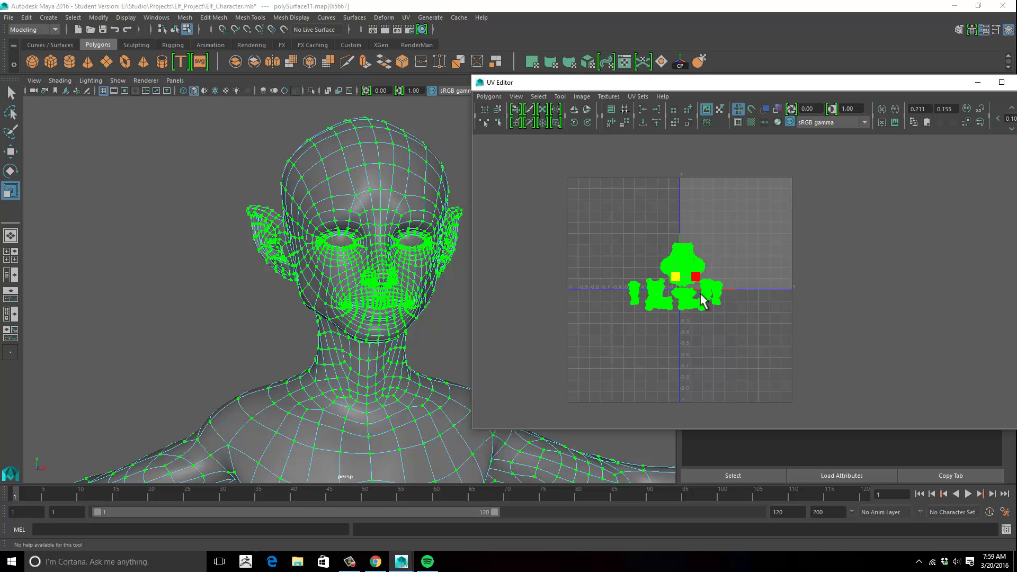
Move all the selected UV shells together into the positive 0–1 UV square.
alt+middle_drag(732, 293, 724, 299)
alt+right_drag(724, 300, 759, 304)
alt+middle_drag(759, 305, 930, 283)
mouse_move(863, 279)
alt+middle_down()
mouse_move(912, 295)
mouse_move(863, 291)
alt+middle_up()
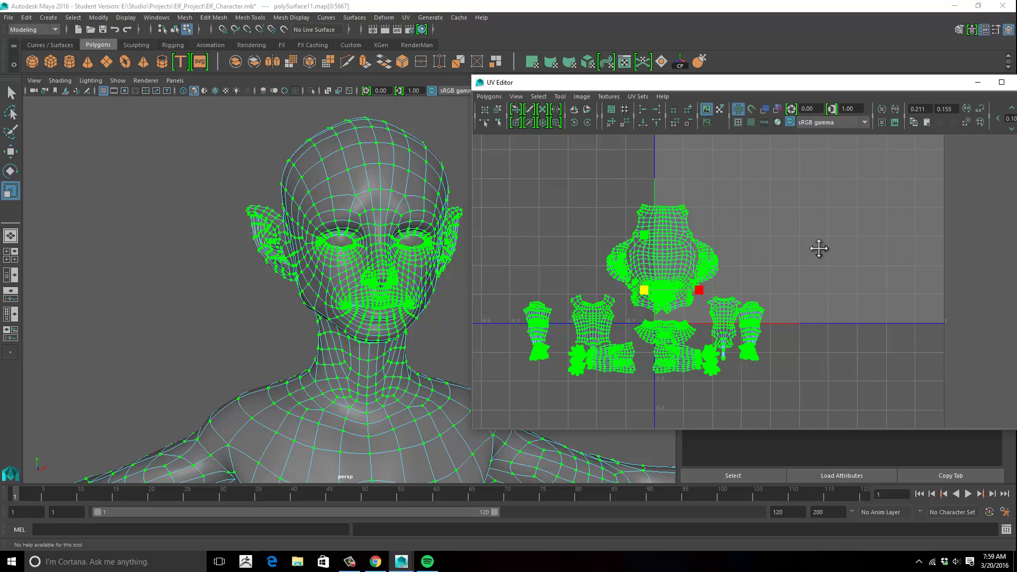
alt+middle_drag(820, 247, 788, 223)
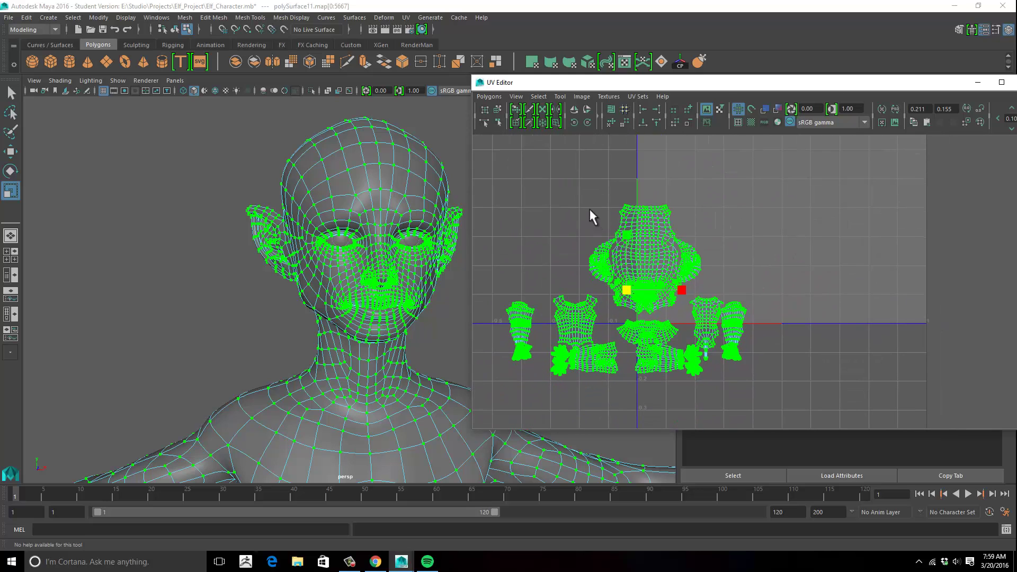
key(w)
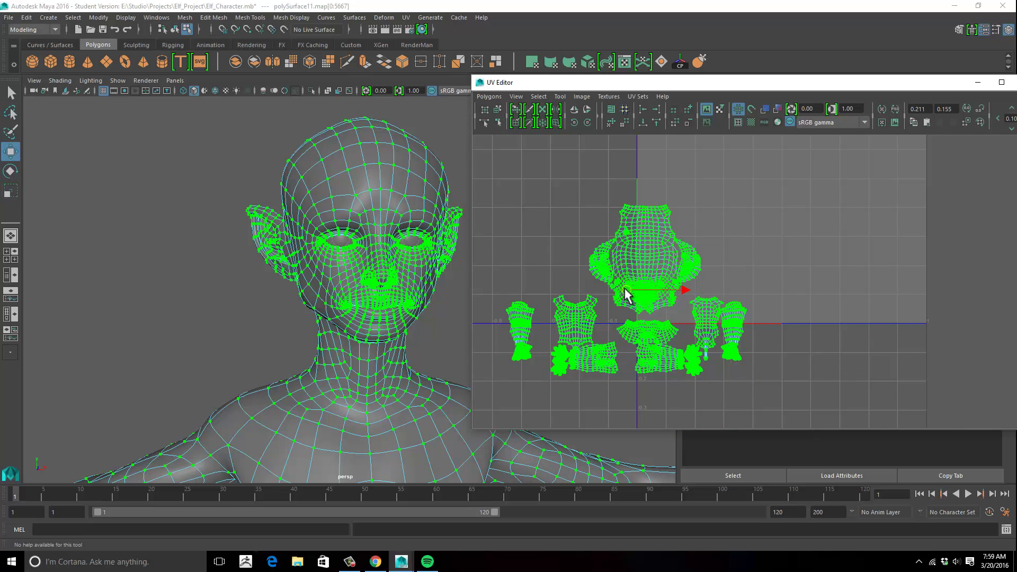
drag(624, 290, 793, 216)
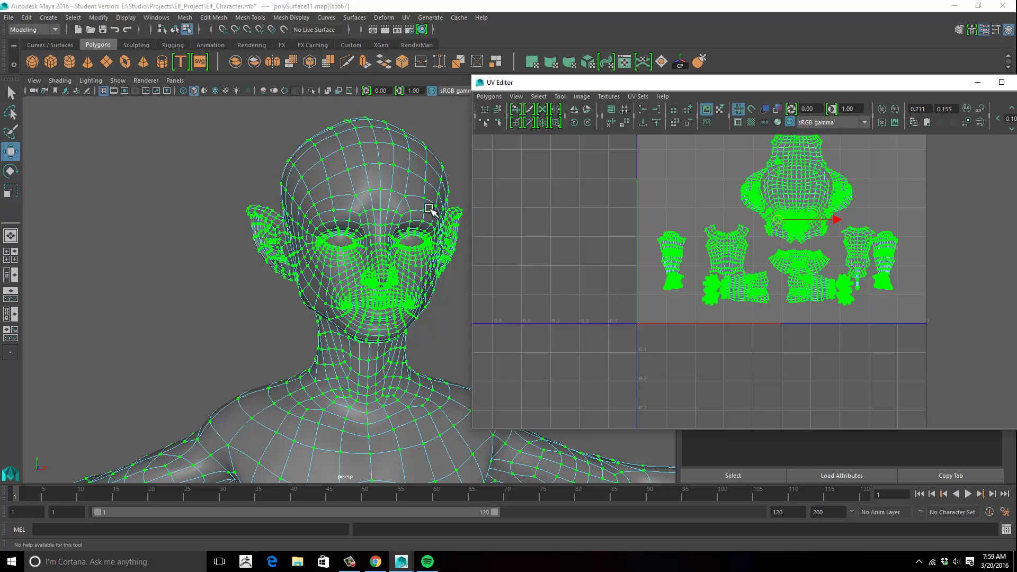
Return to object selection, select the body mesh, delete all history and freeze its transformations.
right_drag(354, 150, 385, 137)
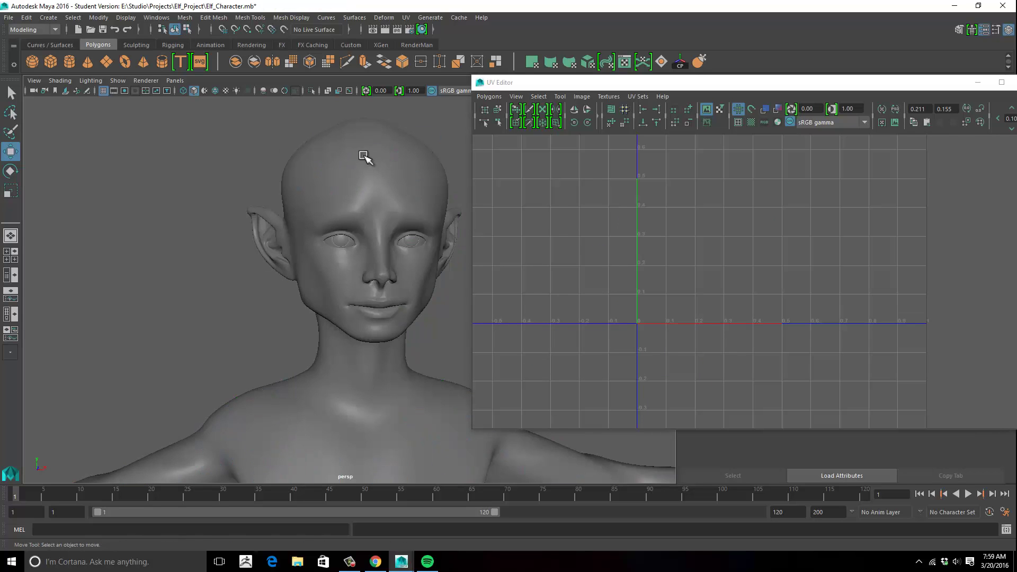
click(363, 155)
click(26, 17)
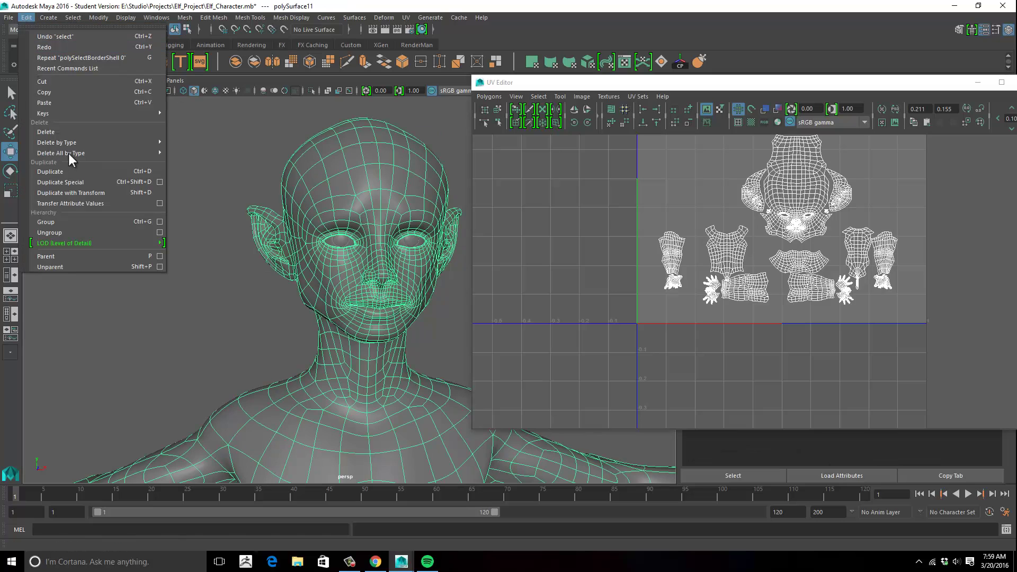
mouse_move(68, 154)
click(180, 159)
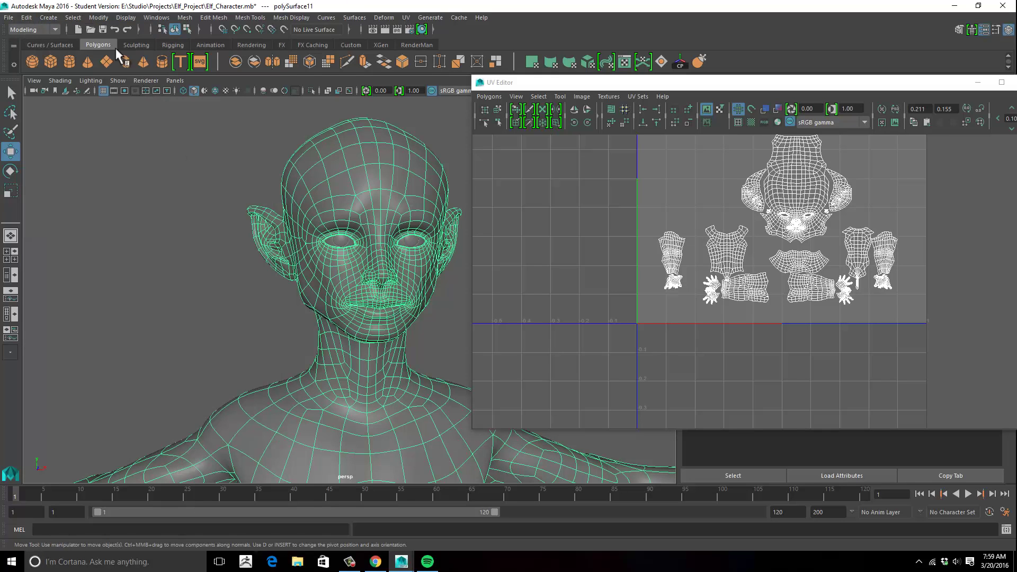
click(98, 18)
click(122, 66)
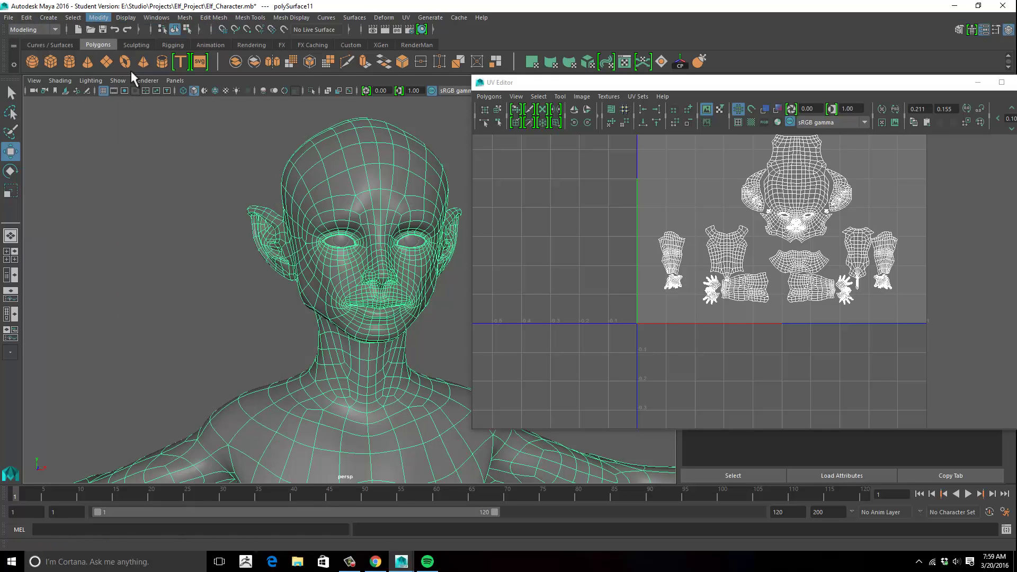
Reposition the UV Editor window and examine the arrangement of the UV shells up close.
drag(746, 82, 514, 41)
scroll(533, 238, up, 2)
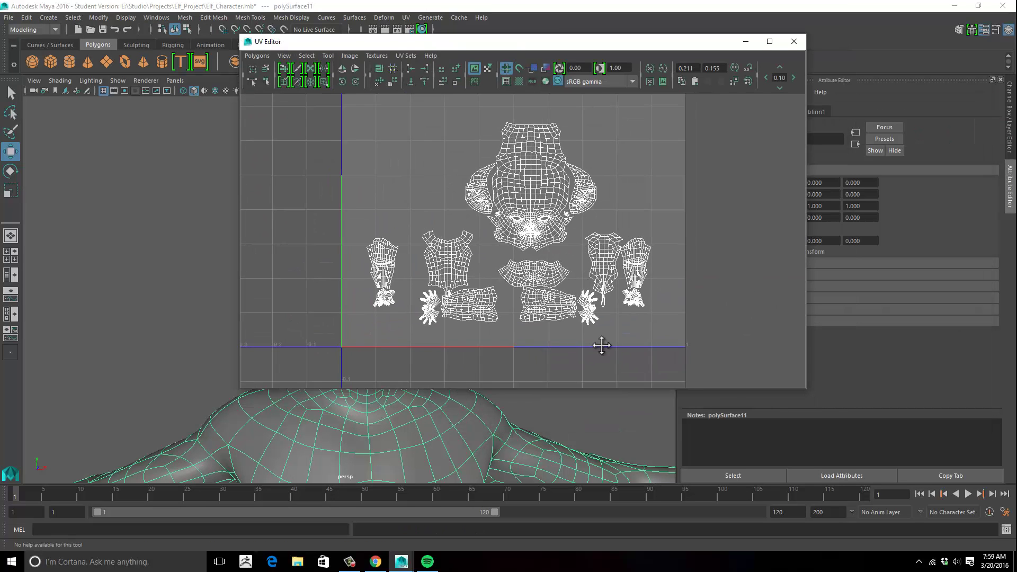
alt+middle_drag(603, 345, 629, 406)
alt+right_drag(594, 301, 645, 238)
alt+middle_drag(645, 238, 658, 169)
alt+right_drag(643, 238, 683, 239)
alt+middle_drag(642, 250, 577, 288)
alt+middle_drag(502, 193, 534, 215)
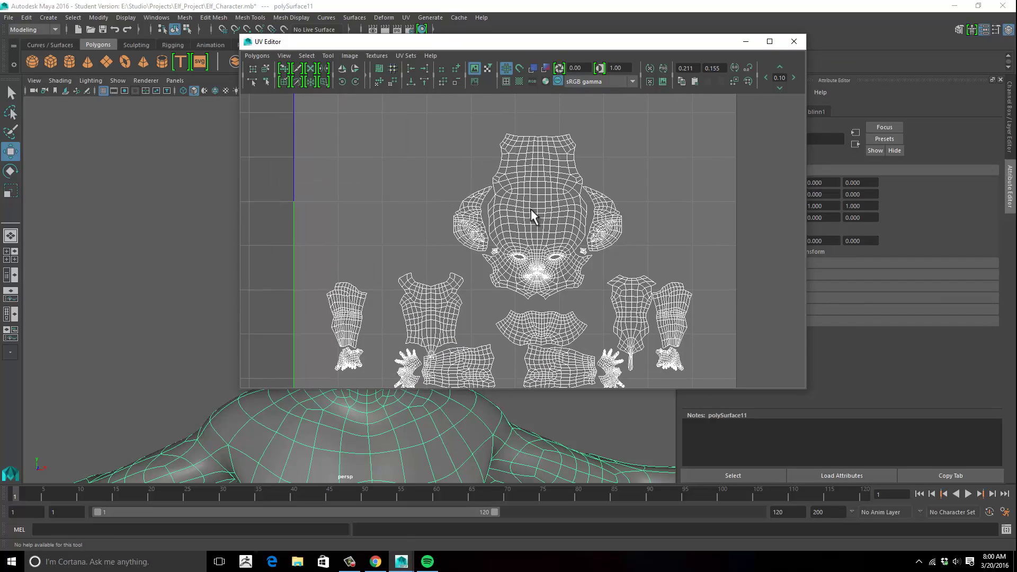
Select the whole head UV shell and move it toward the upper-left corner of the 0–1 UV square.
drag(447, 145, 630, 271)
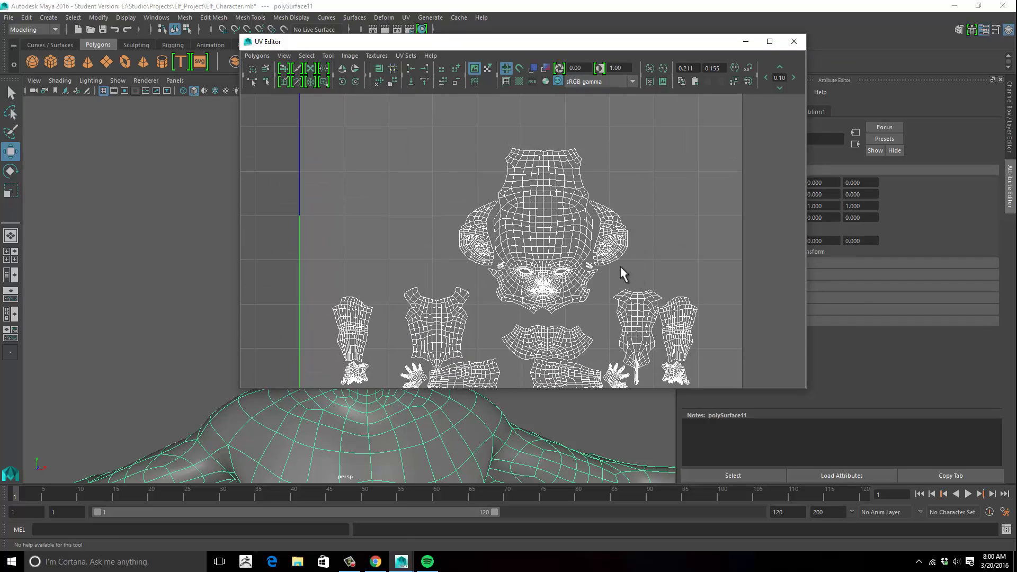
right_drag(571, 251, 617, 254)
drag(453, 136, 654, 267)
drag(445, 171, 584, 235)
drag(492, 186, 572, 284)
right_drag(559, 289, 592, 275)
middle_drag(481, 211, 389, 174)
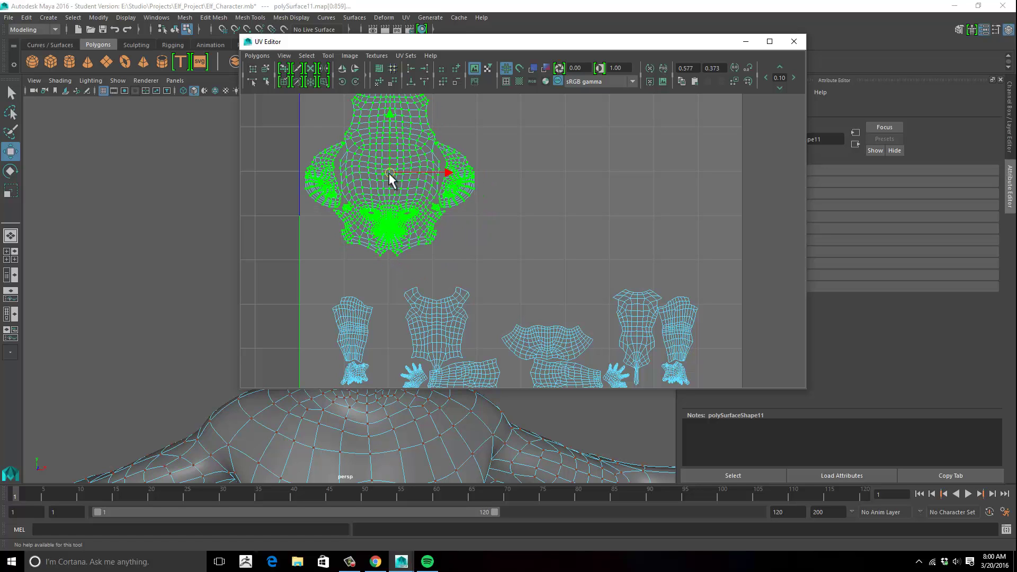
Select the whole neck UV shell and position it centred directly below the head shell.
alt+middle_drag(566, 216, 568, 217)
alt+middle_drag(578, 192, 576, 184)
drag(620, 254, 651, 304)
ctrl+right_drag(635, 295, 650, 285)
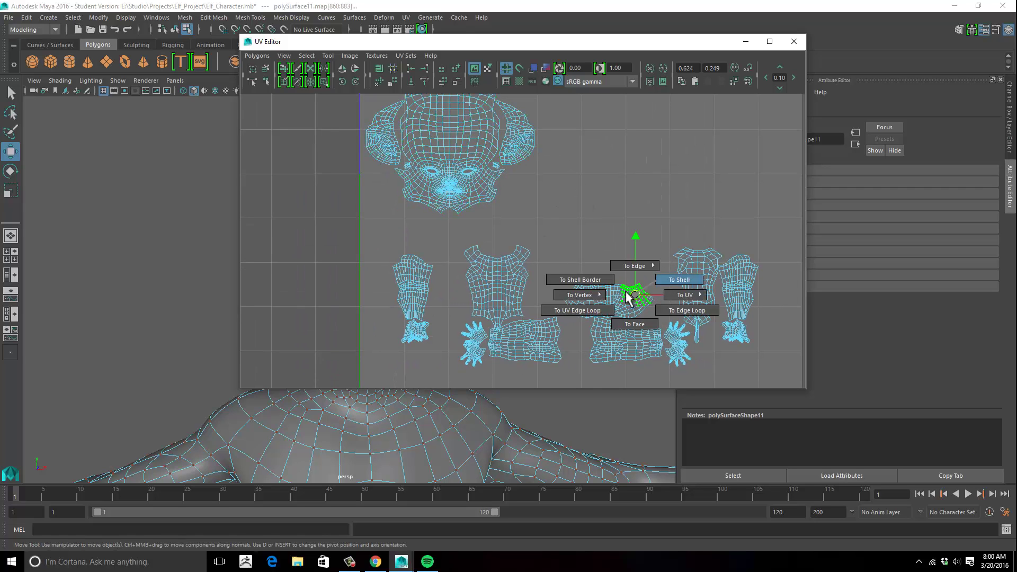
middle_drag(582, 297, 451, 236)
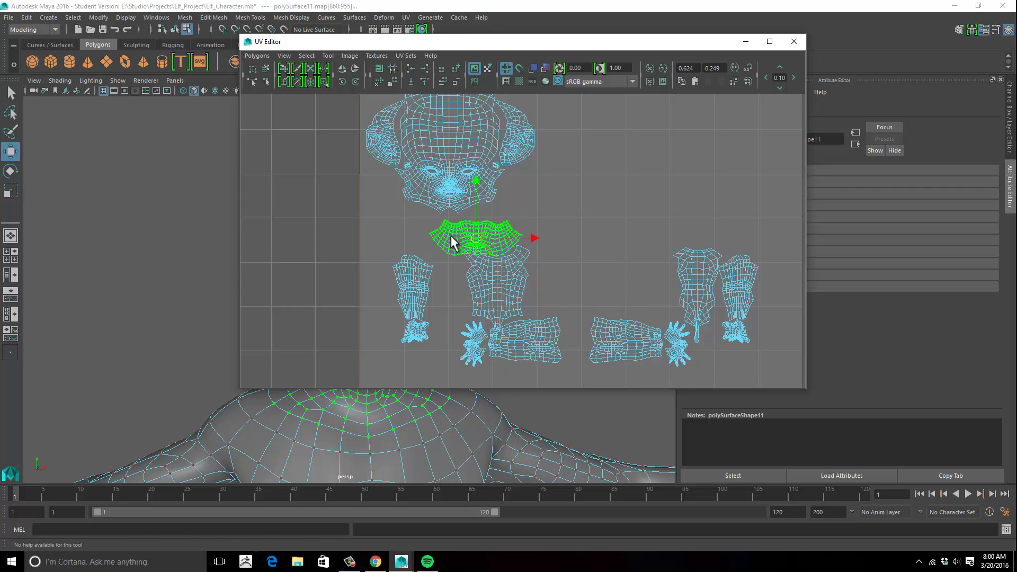
drag(451, 236, 451, 233)
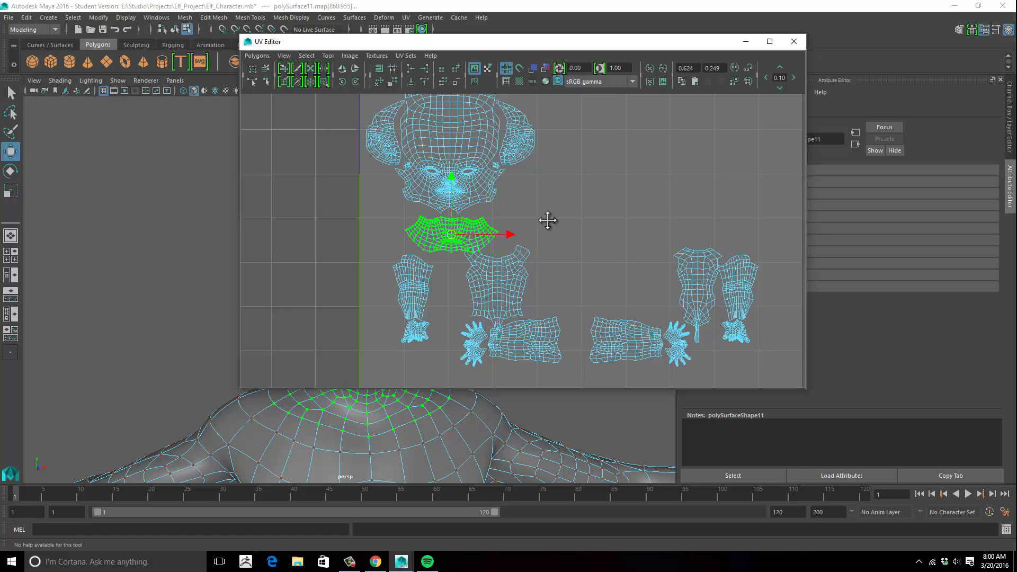
Move the two upright limb UV shells upward into the empty space beside the head and neck shells.
alt+middle_drag(548, 221, 535, 202)
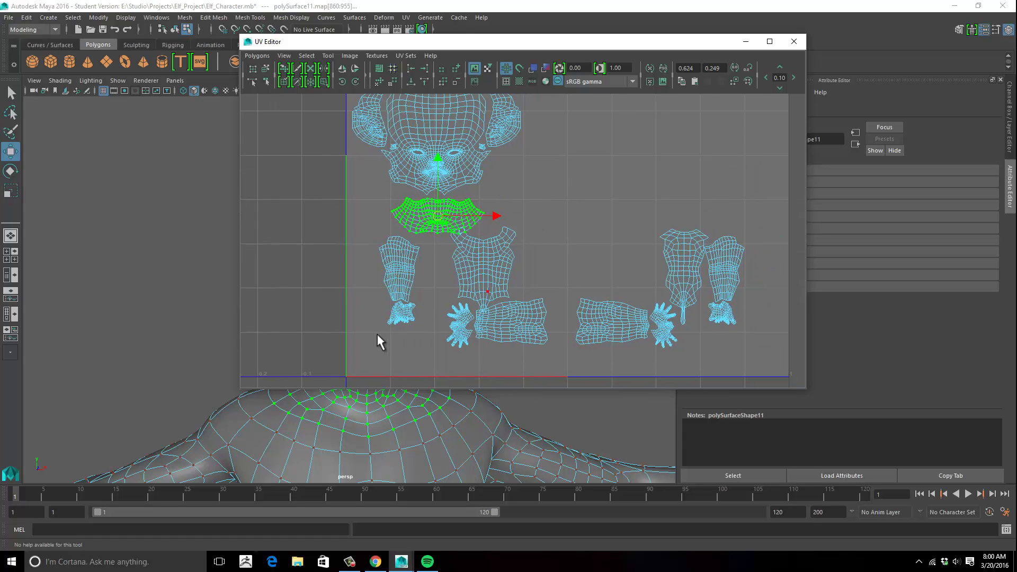
right_drag(410, 291, 424, 280)
drag(584, 203, 596, 195)
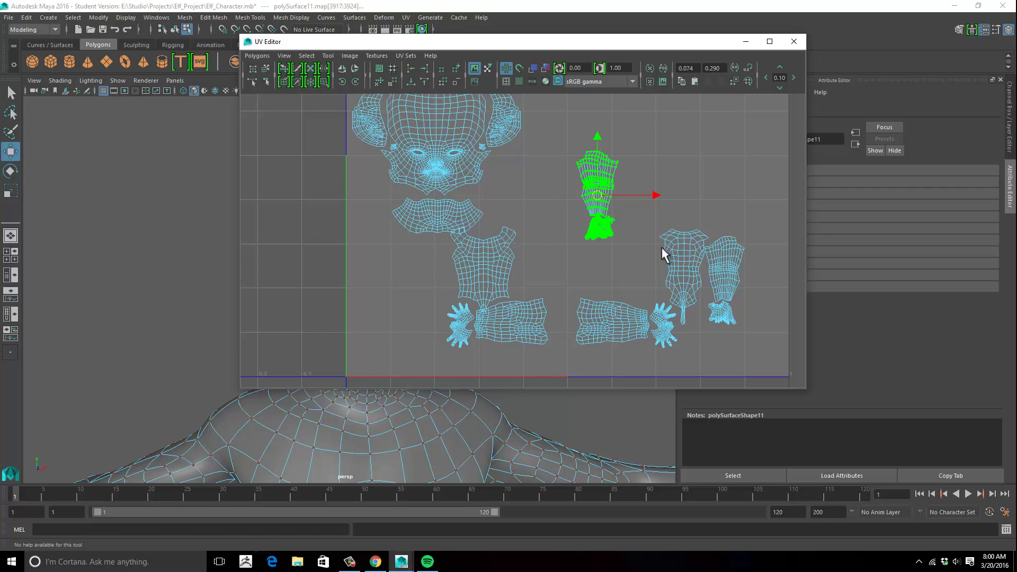
click(738, 321)
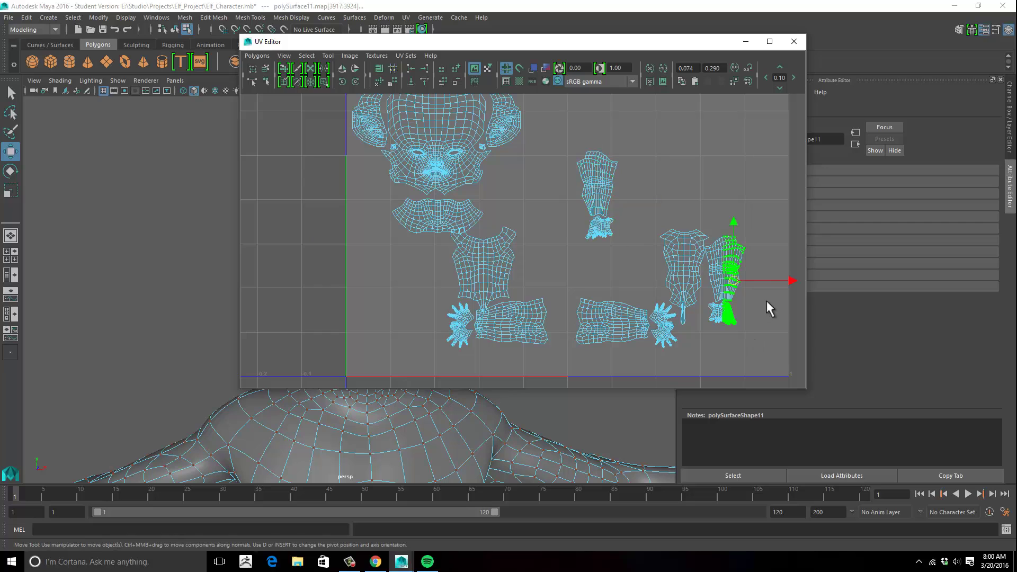
drag(726, 289, 725, 196)
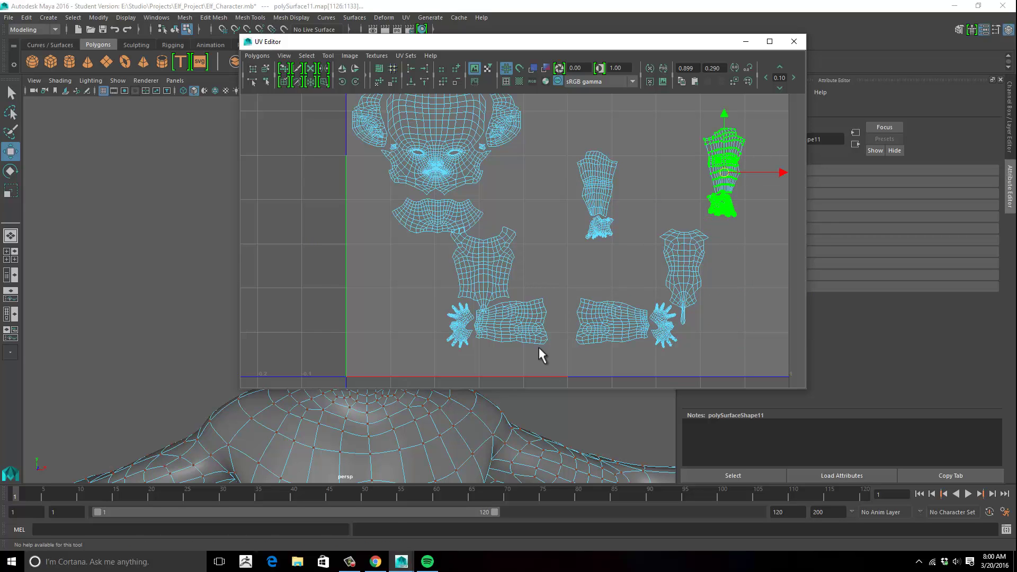
Select the whole horizontal arm-and-hand shell below the front torso and move it across to the far right of the UV square.
drag(565, 286, 539, 347)
shift+drag(442, 357, 462, 334)
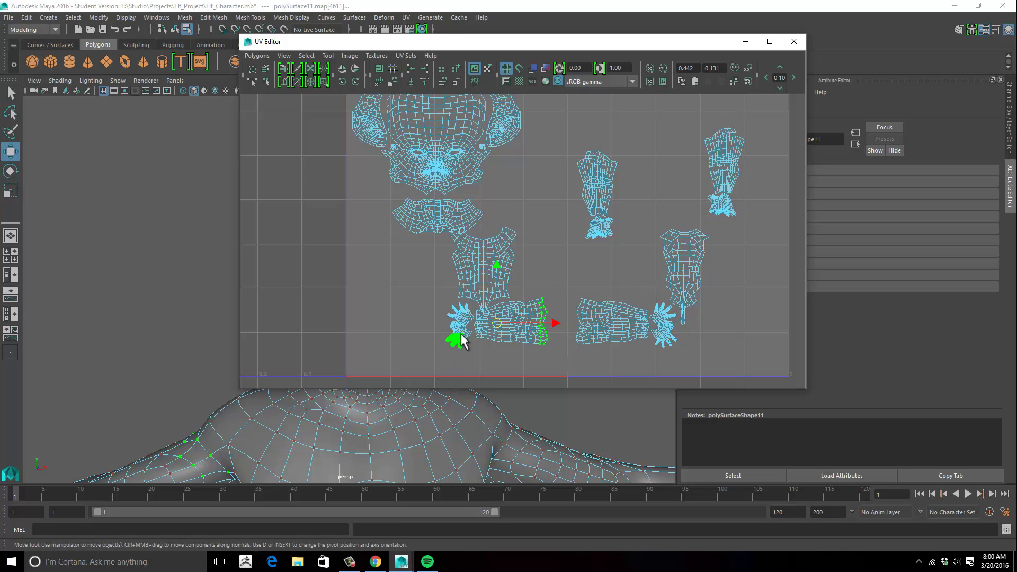
ctrl+right_drag(462, 339, 488, 332)
drag(494, 326, 773, 328)
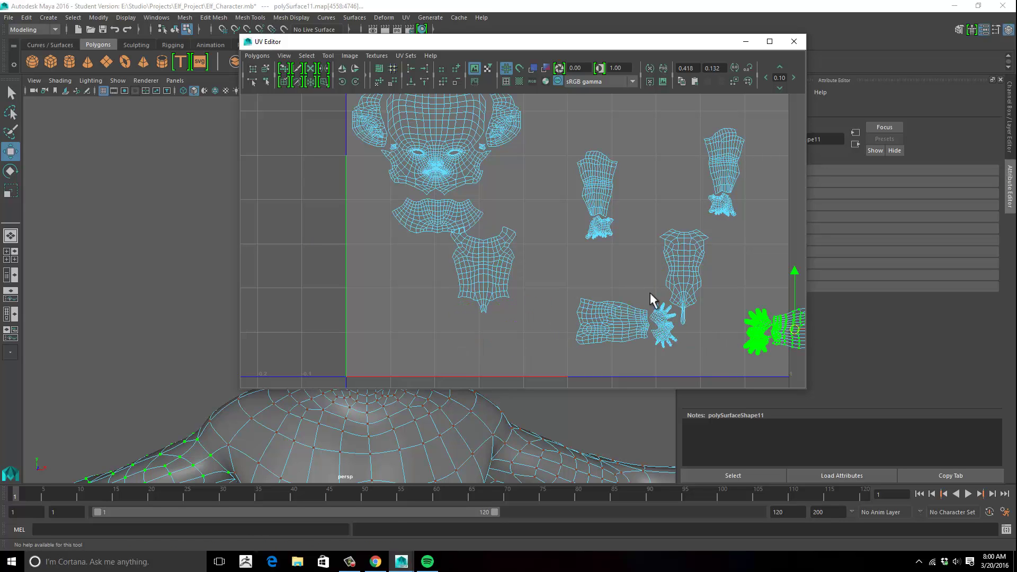
alt+middle_drag(579, 274, 621, 360)
alt+middle_drag(643, 271, 666, 183)
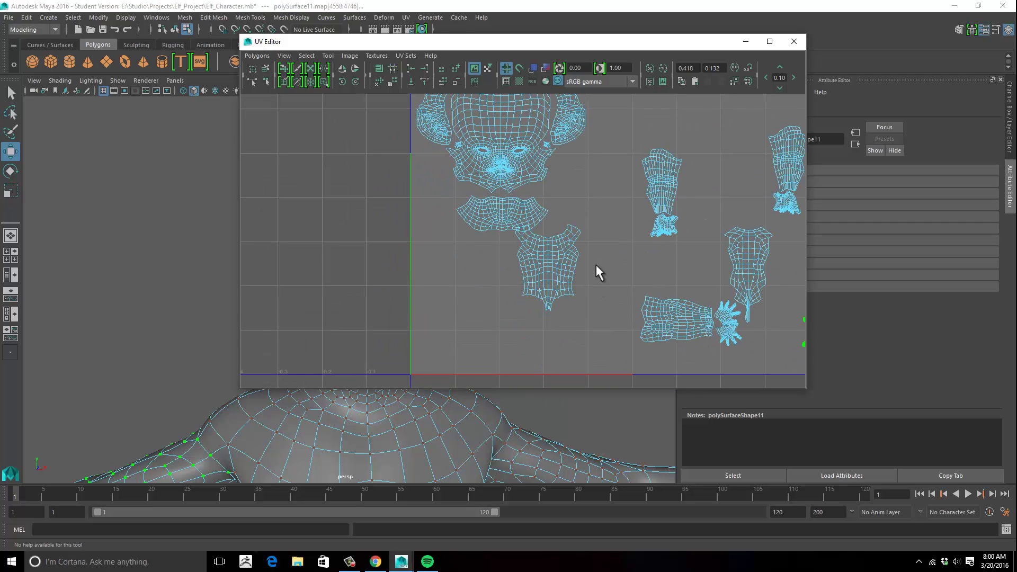
Select the whole front torso UV shell and move it to the left edge of the UV square, below the neck shell.
drag(600, 264, 548, 308)
ctrl+right_drag(550, 295, 590, 275)
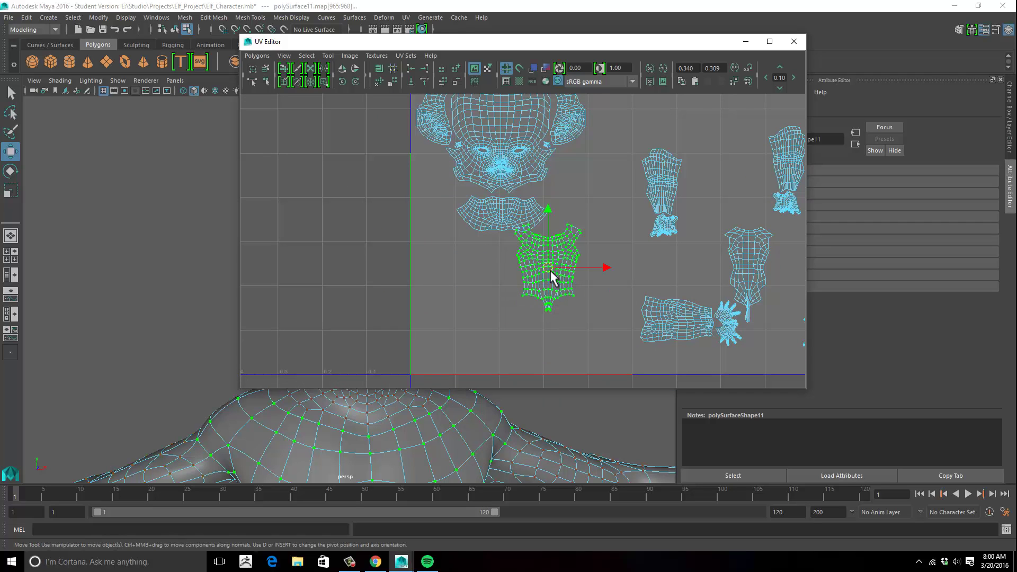
drag(545, 268, 449, 277)
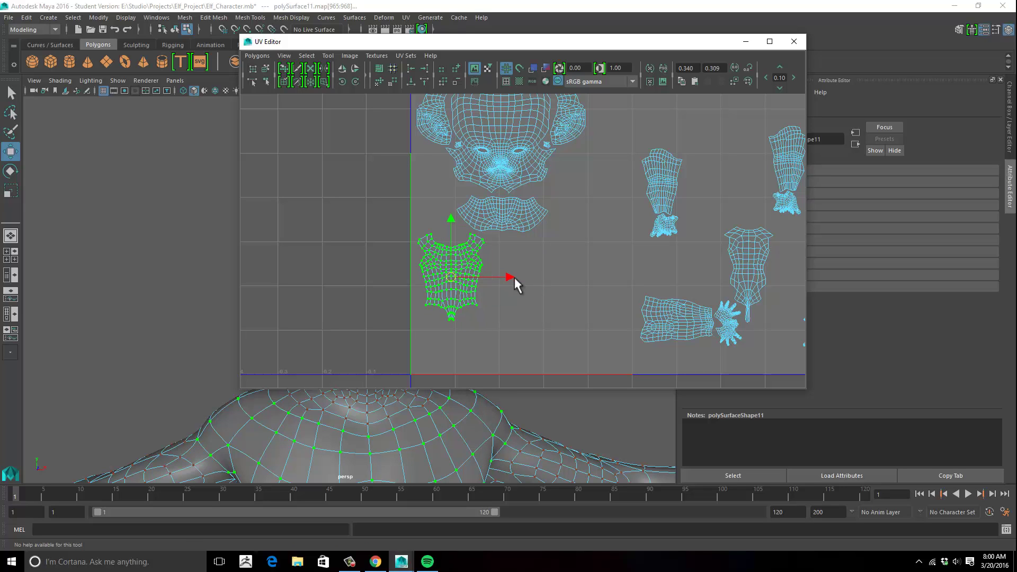
Select the whole back torso UV shell and place it immediately right of the neck shell, below the right ear.
alt+middle_drag(658, 269, 592, 274)
drag(658, 227, 688, 260)
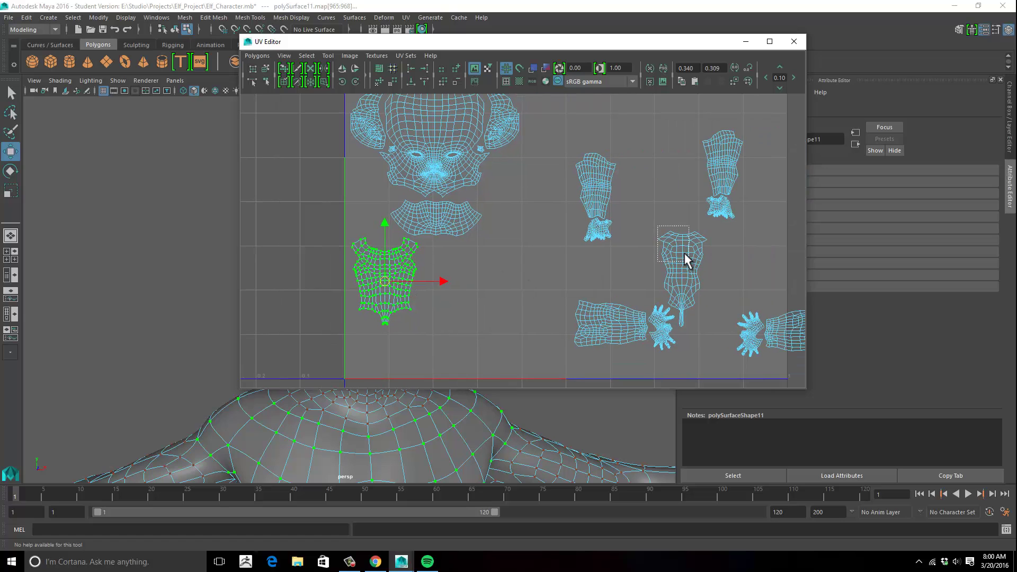
ctrl+right_drag(685, 255, 720, 240)
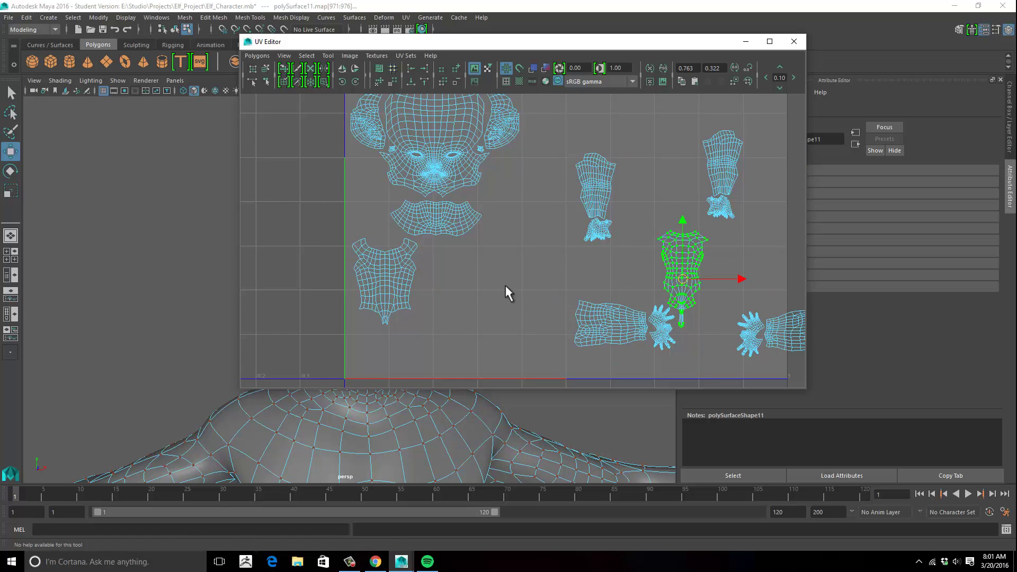
drag(497, 293, 451, 298)
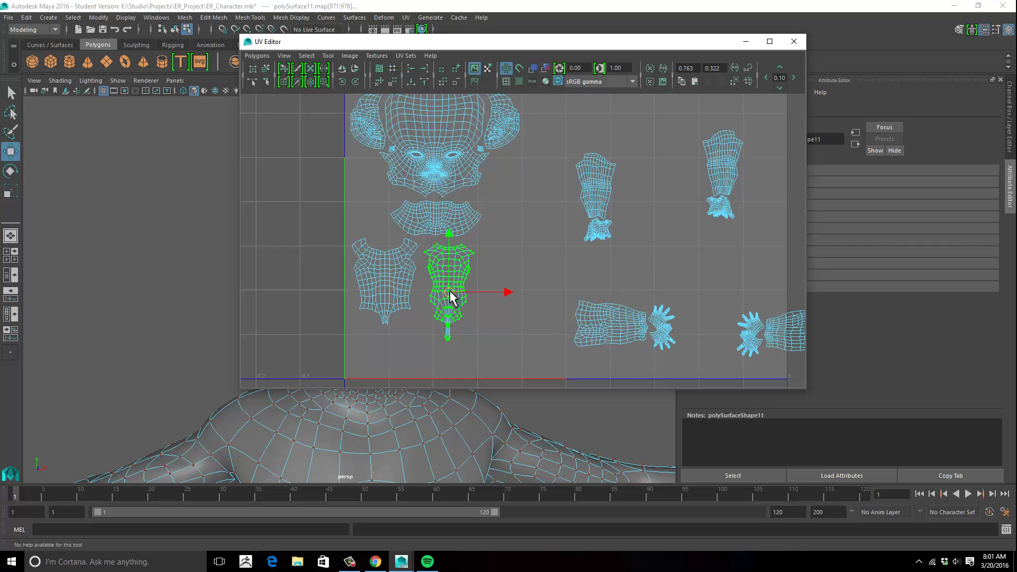
drag(547, 252, 508, 211)
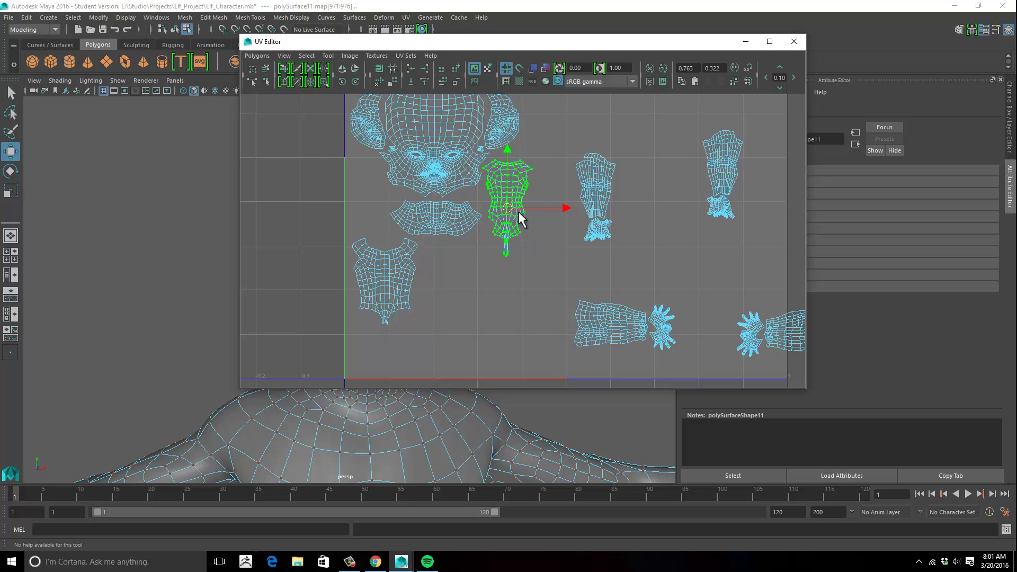
Select the nearer horizontal arm UV shell without its hand and fit it closely against the right side of the front torso shell.
alt+middle_drag(542, 242, 599, 188)
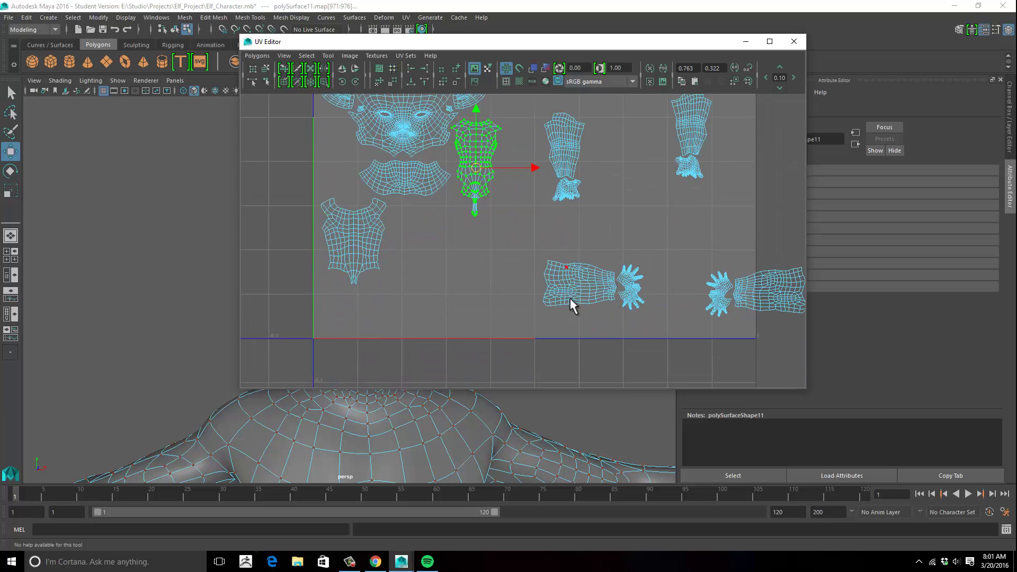
drag(530, 253, 573, 299)
ctrl+right_drag(573, 285, 580, 282)
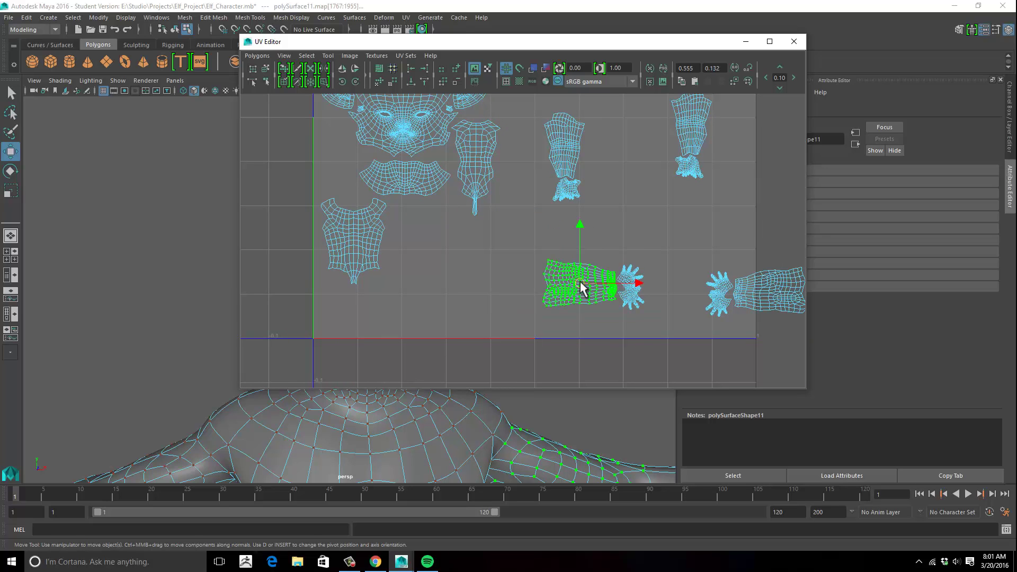
drag(581, 288, 421, 227)
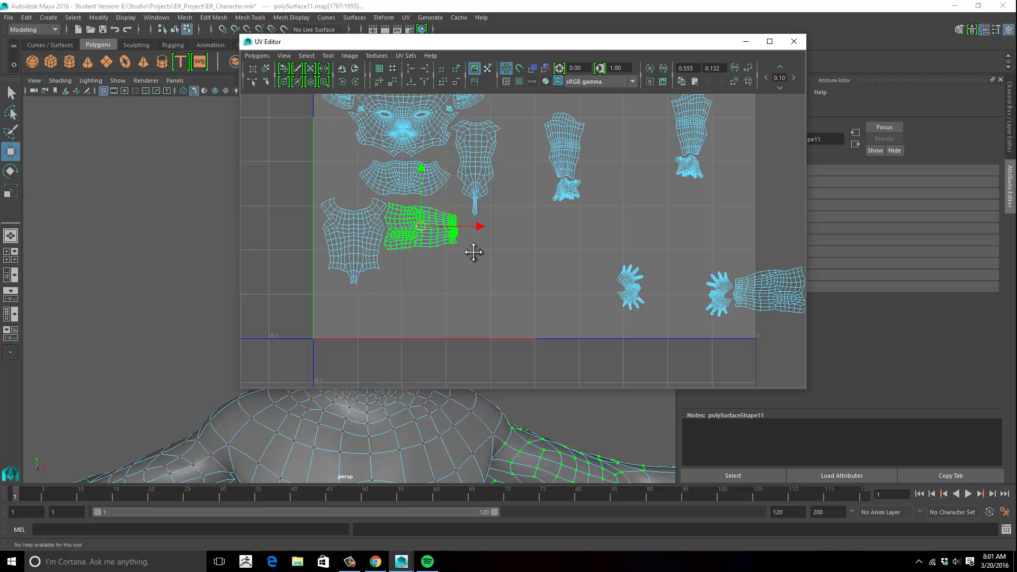
scroll(474, 252, up, 5)
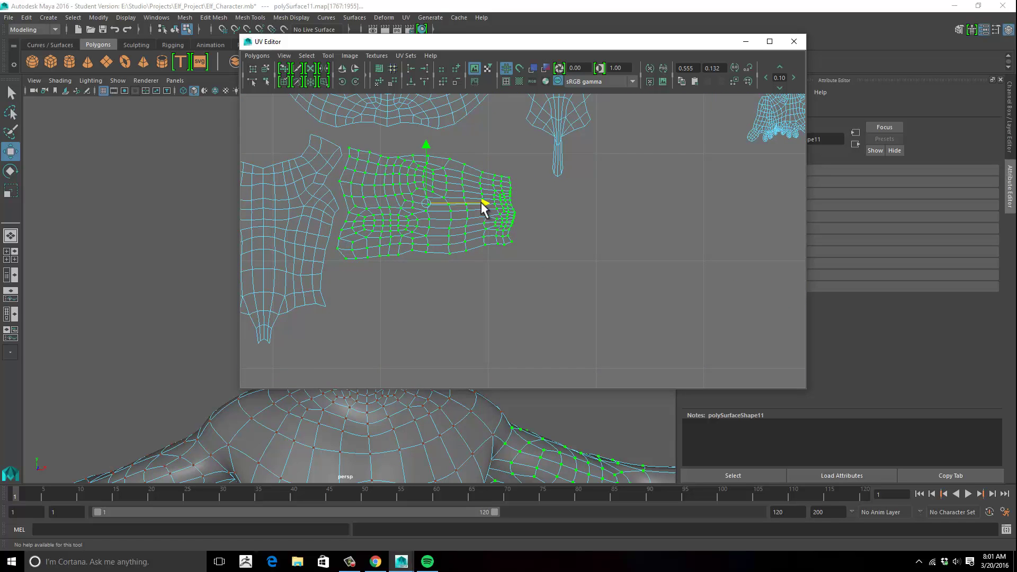
drag(482, 204, 480, 204)
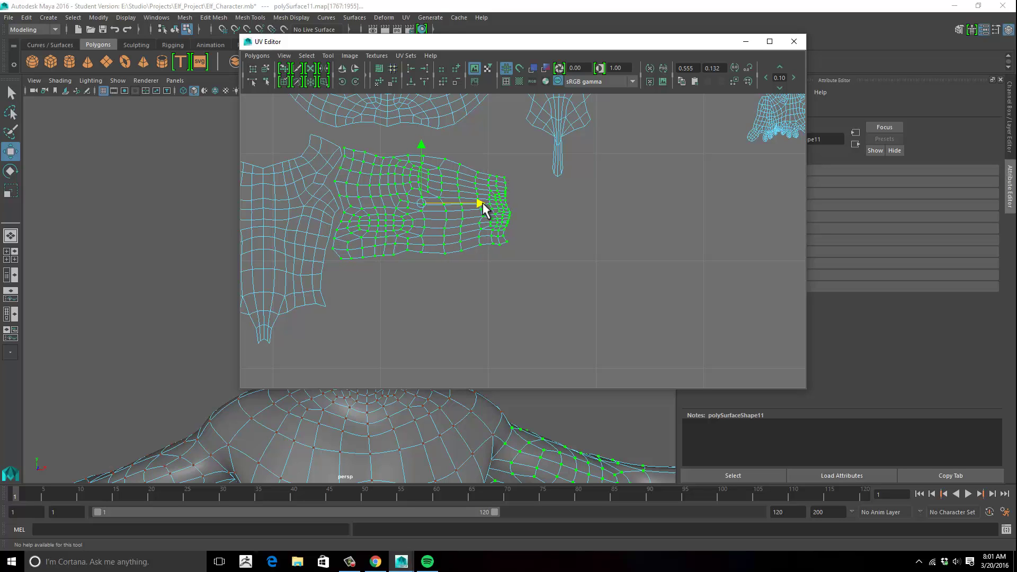
drag(482, 205, 483, 204)
Select the other arm UV shell at the far right and place it directly beneath the first arm shell, beside the front torso.
alt+middle_drag(541, 242, 630, 304)
alt+middle_drag(686, 287, 690, 229)
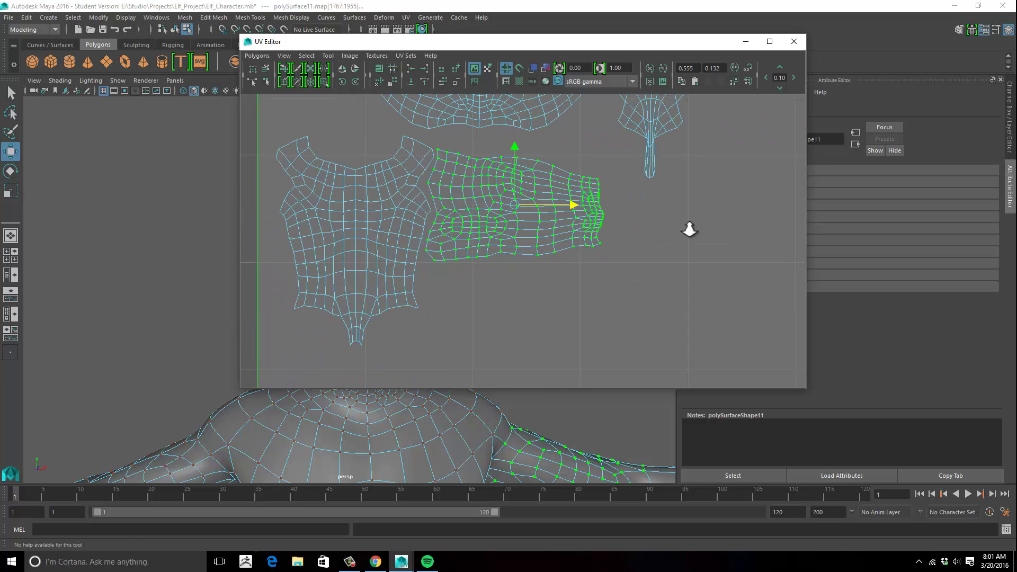
mouse_move(505, 226)
alt+right_down()
mouse_move(486, 247)
mouse_move(522, 233)
alt+right_up()
alt+middle_drag(742, 288, 511, 183)
alt+middle_drag(734, 260, 650, 266)
drag(742, 282, 702, 232)
ctrl+right_drag(731, 270, 760, 255)
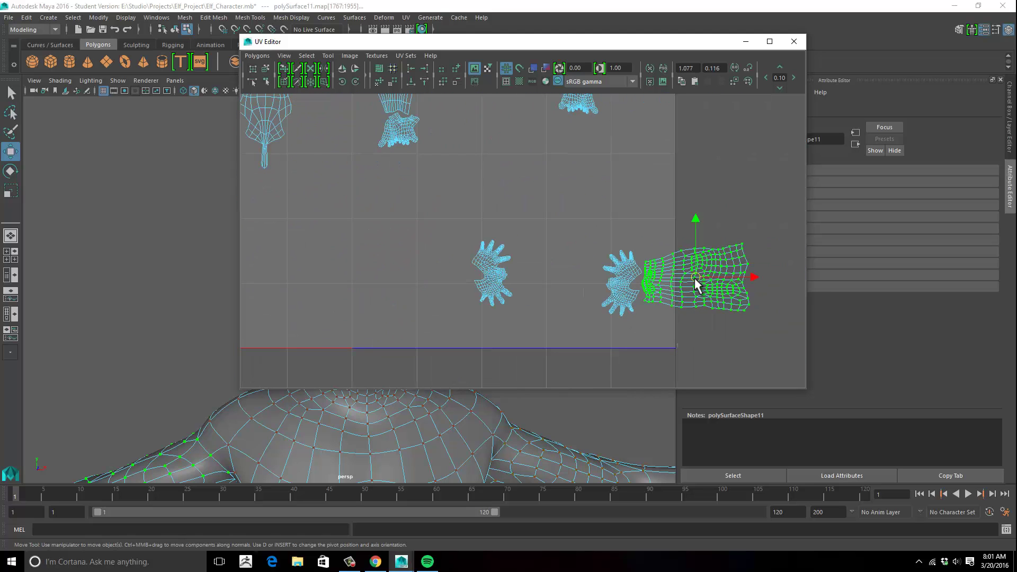
drag(694, 276, 375, 237)
alt+middle_drag(476, 231, 728, 266)
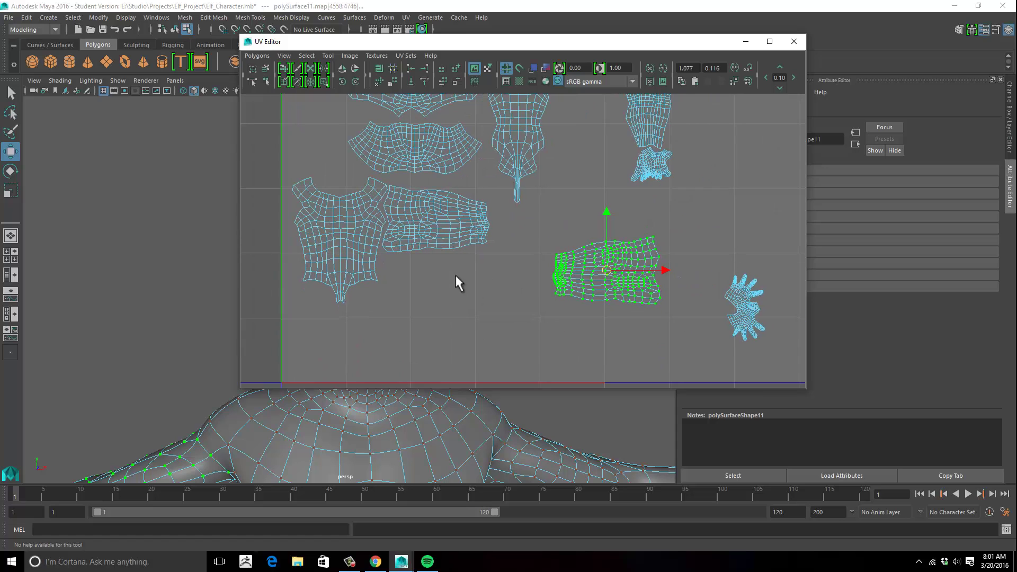
drag(457, 283, 434, 281)
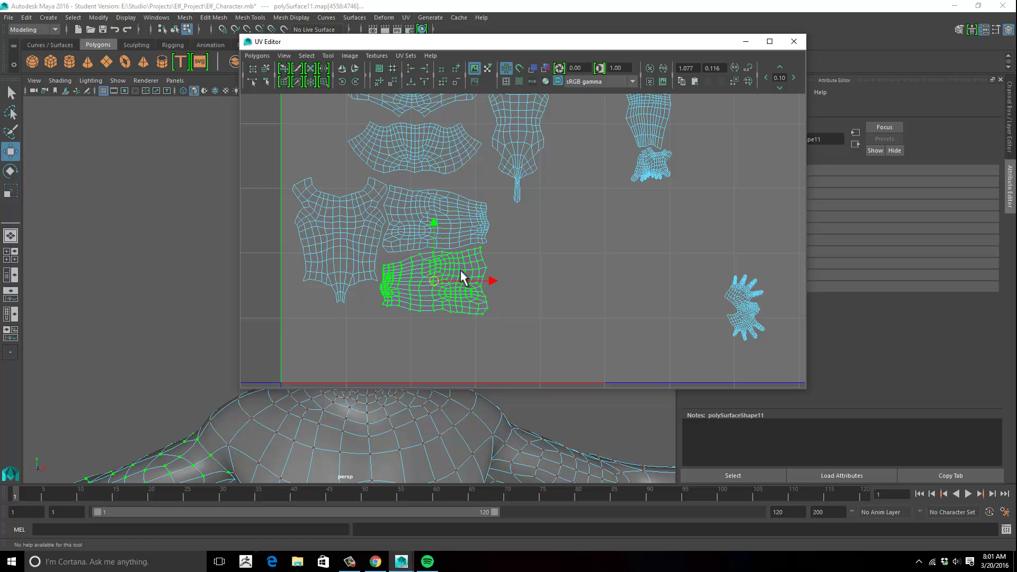
Select the nearer hand UV shell and move it into the gap below the left ear, beside the face.
alt+middle_drag(545, 223, 620, 269)
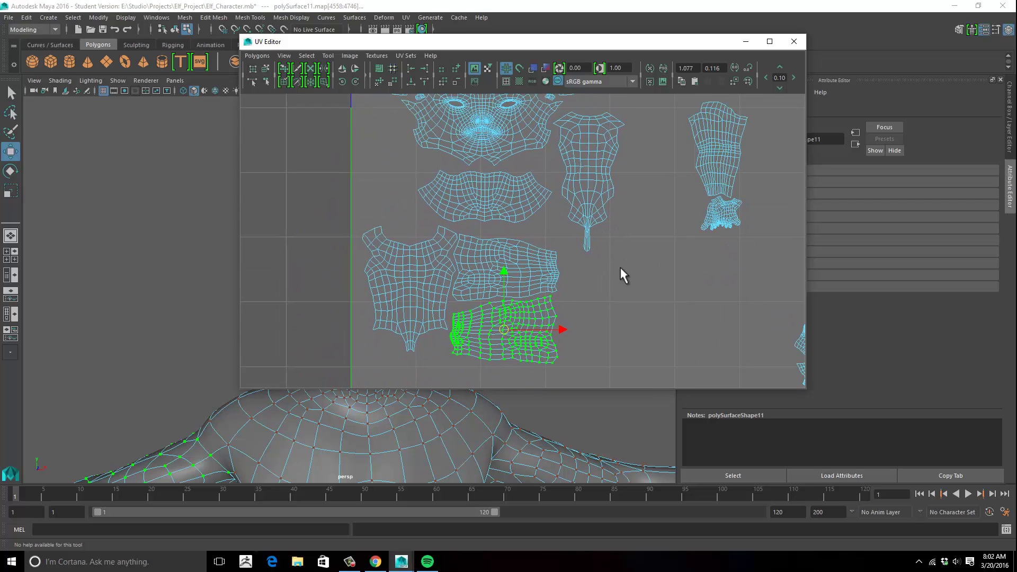
alt+right_drag(620, 269, 583, 273)
mouse_move(601, 272)
alt+middle_down()
mouse_move(575, 292)
mouse_move(595, 280)
alt+middle_up()
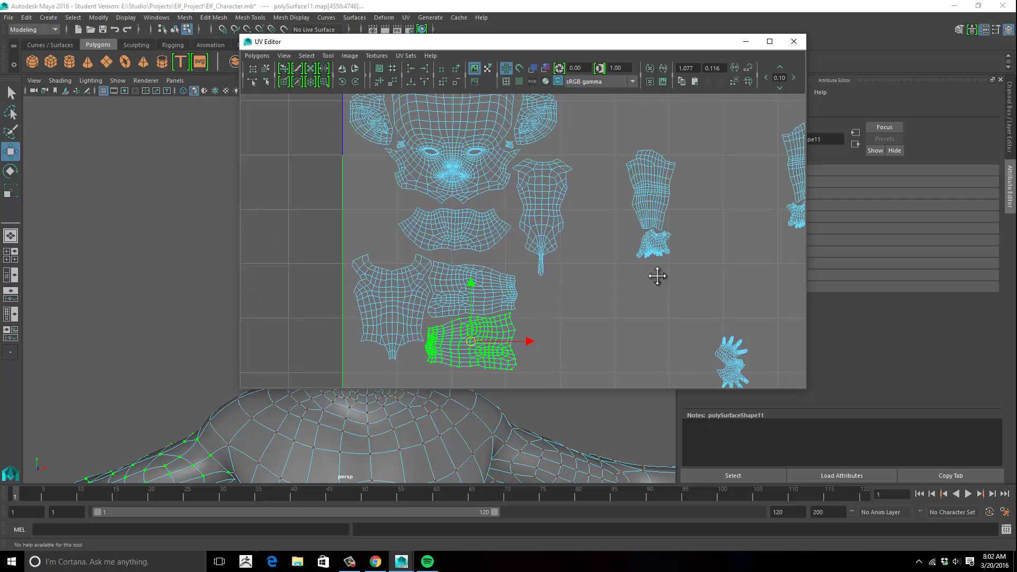
alt+middle_drag(656, 277, 587, 233)
alt+middle_drag(648, 295, 611, 270)
drag(625, 271, 718, 363)
drag(685, 317, 327, 133)
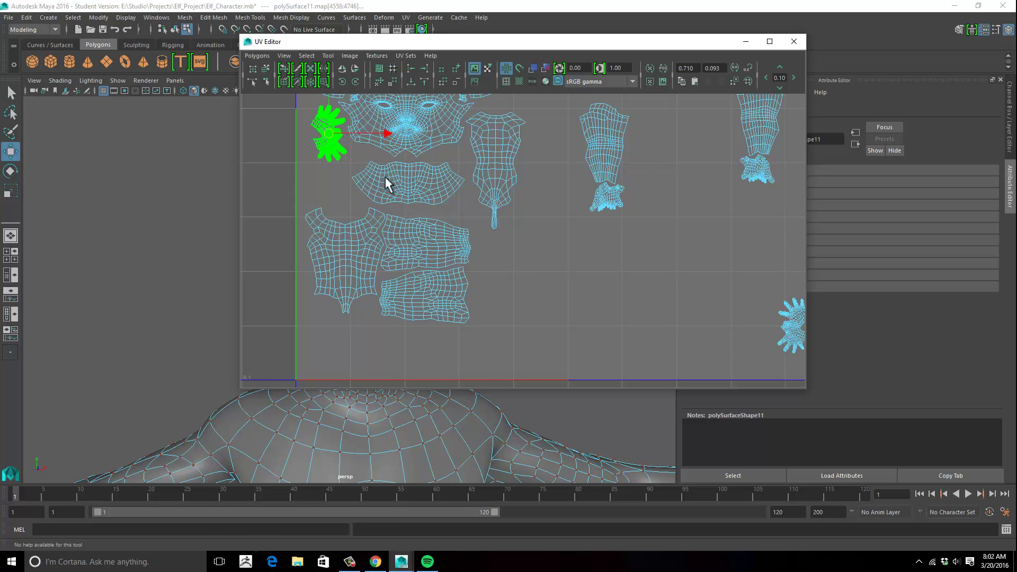
Select the remaining hand UV shell and move it below the first hand, between the neck and front torso shells.
alt+middle_drag(477, 214, 439, 227)
drag(717, 284, 777, 369)
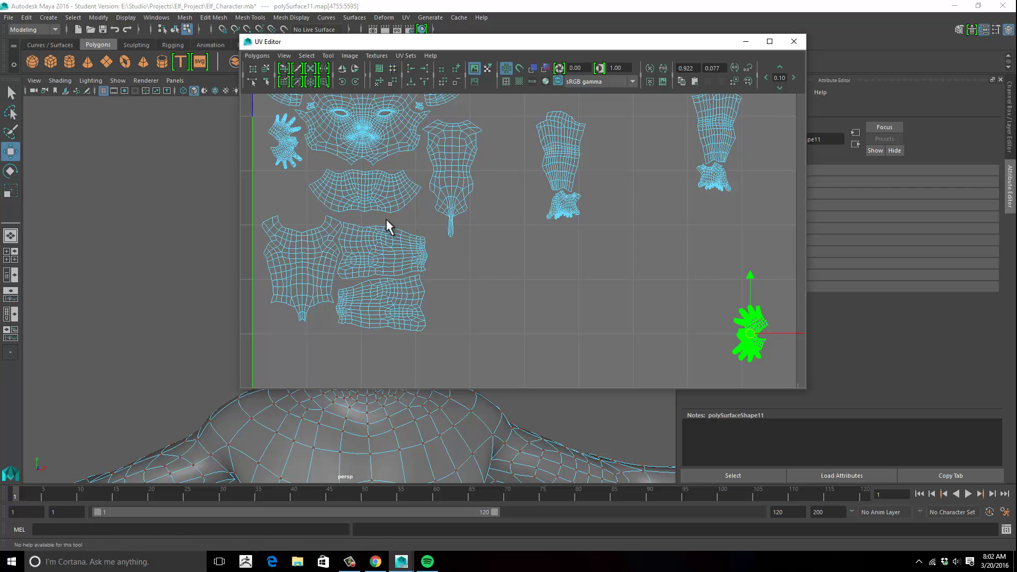
middle_drag(389, 226, 299, 193)
alt+middle_drag(388, 216, 503, 255)
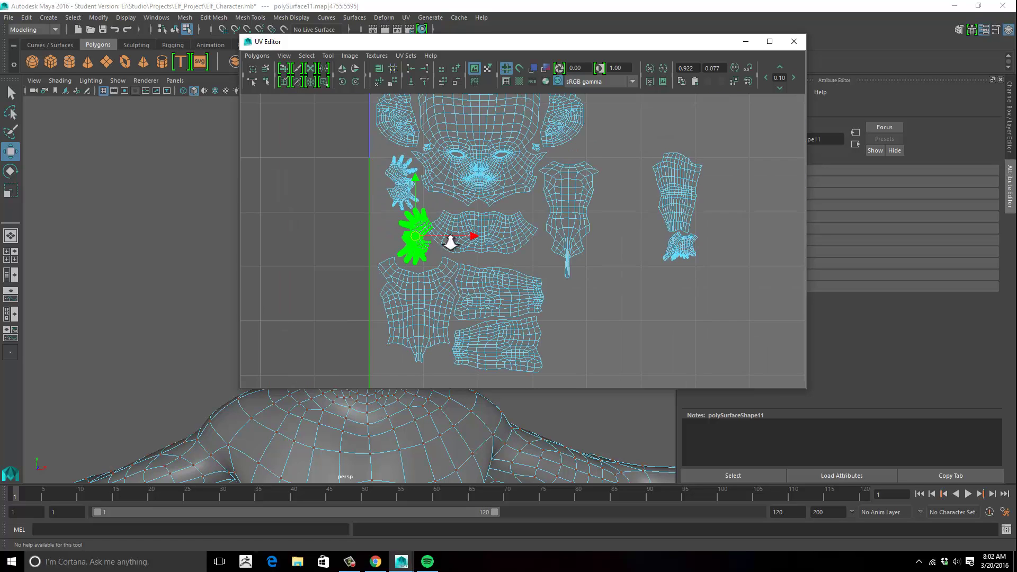
Rotate the lower hand UV shell counterclockwise and nudge it left so it clears the neck and front torso shells.
alt+right_drag(449, 237, 597, 233)
alt+middle_drag(571, 227, 668, 227)
alt+right_drag(667, 227, 766, 225)
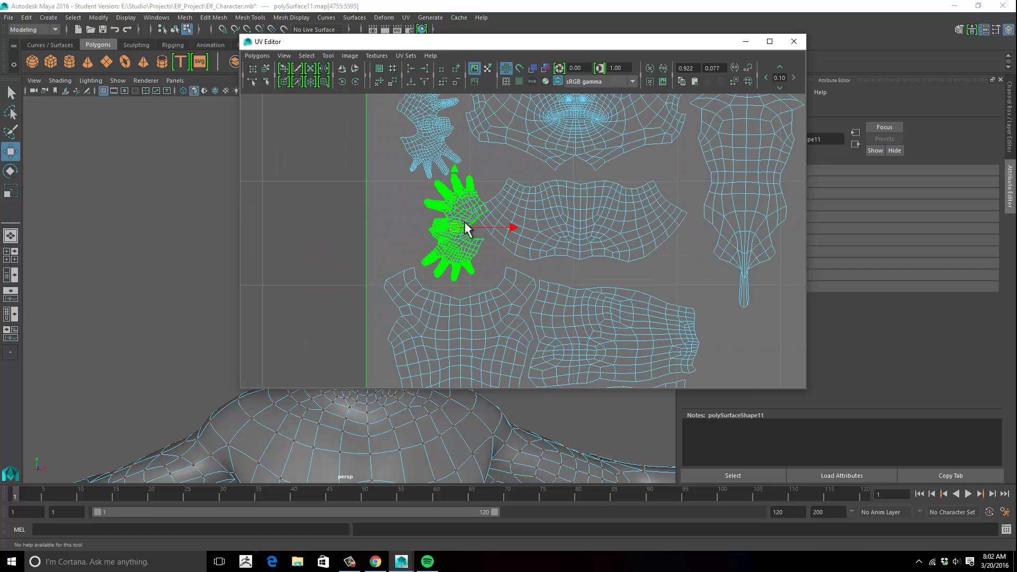
middle_drag(452, 231, 488, 256)
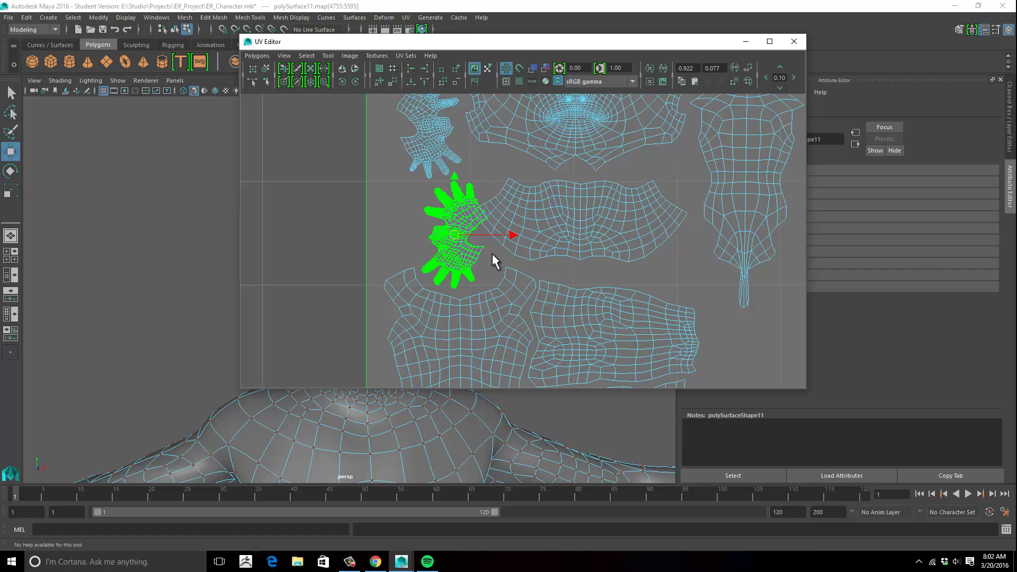
key(e)
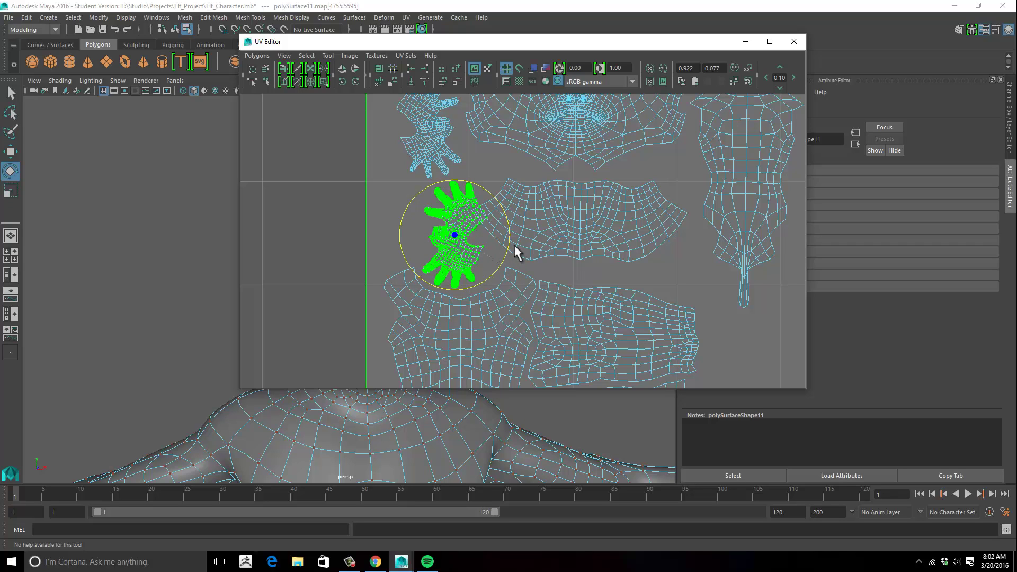
middle_drag(516, 252, 530, 232)
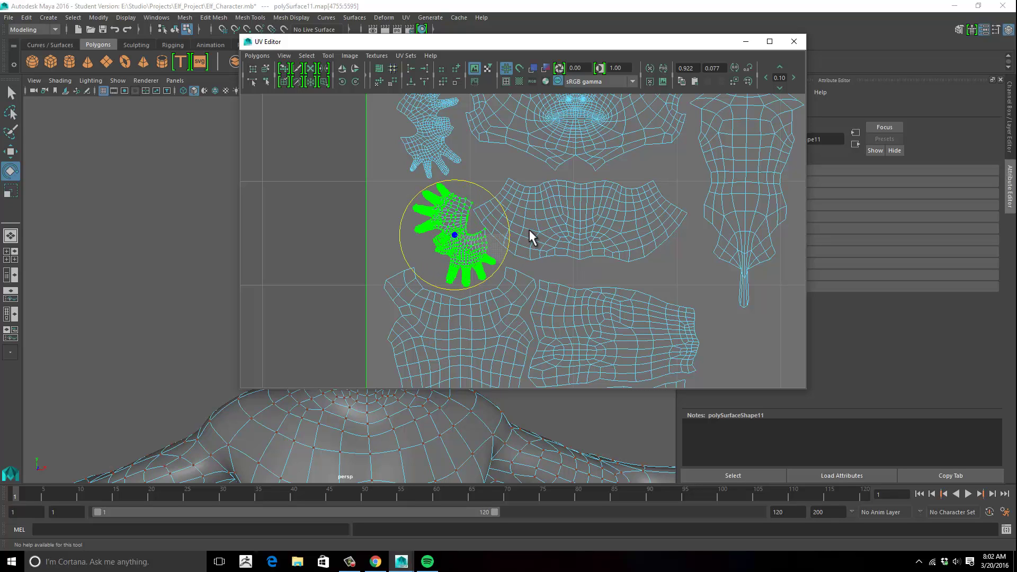
key(w)
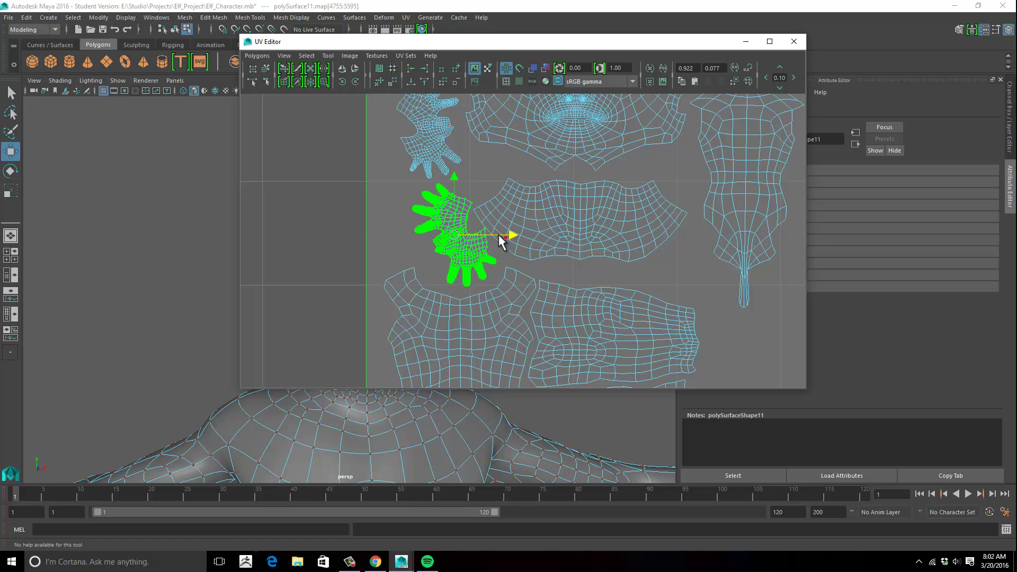
drag(499, 235, 495, 236)
Select the nearer upright leg UV shell without its foot and move it up beside the head, just above the right ear.
alt+middle_drag(537, 221, 531, 323)
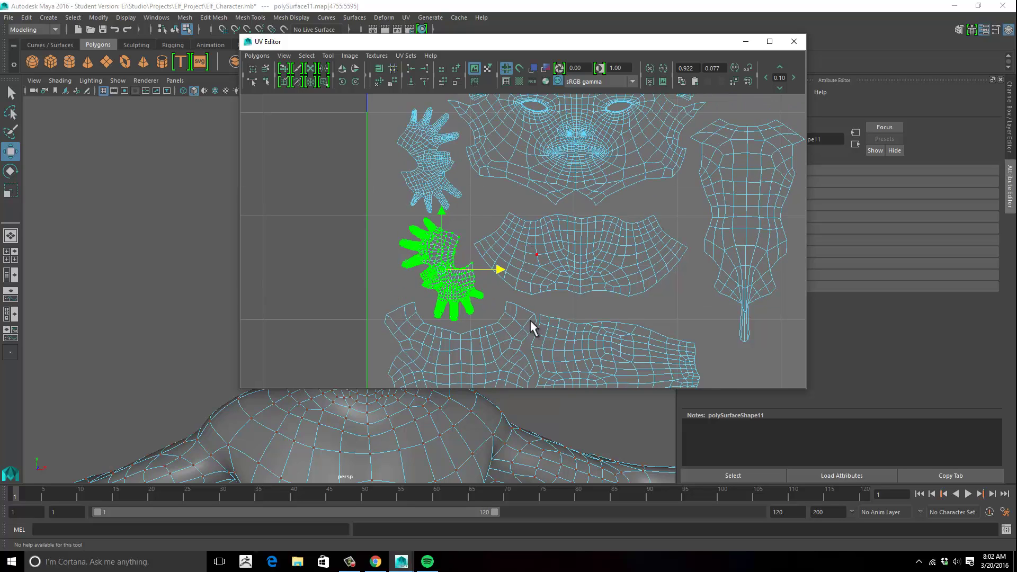
scroll(530, 323, down, 1)
alt+right_drag(593, 262, 442, 209)
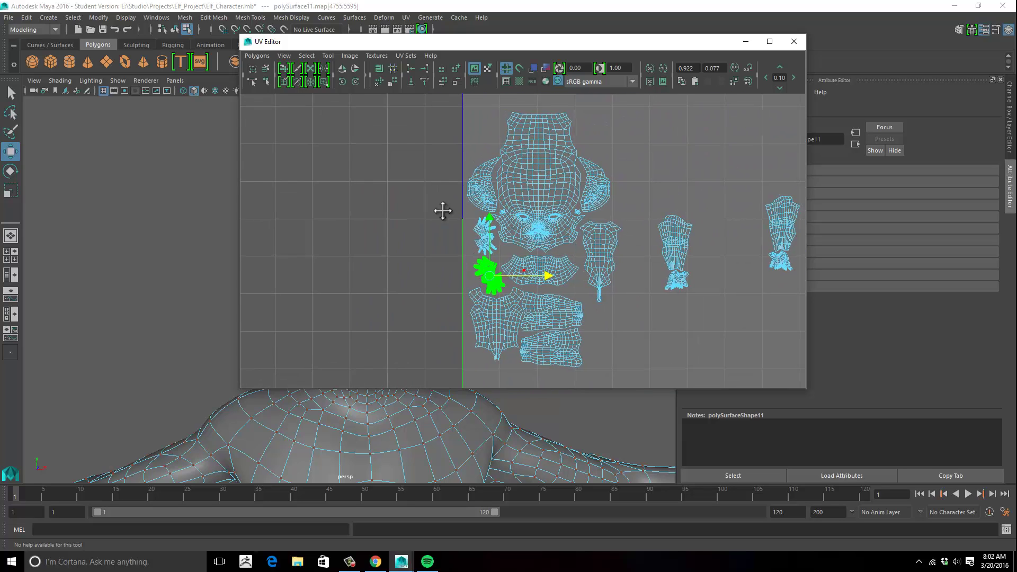
alt+middle_drag(571, 252, 461, 254)
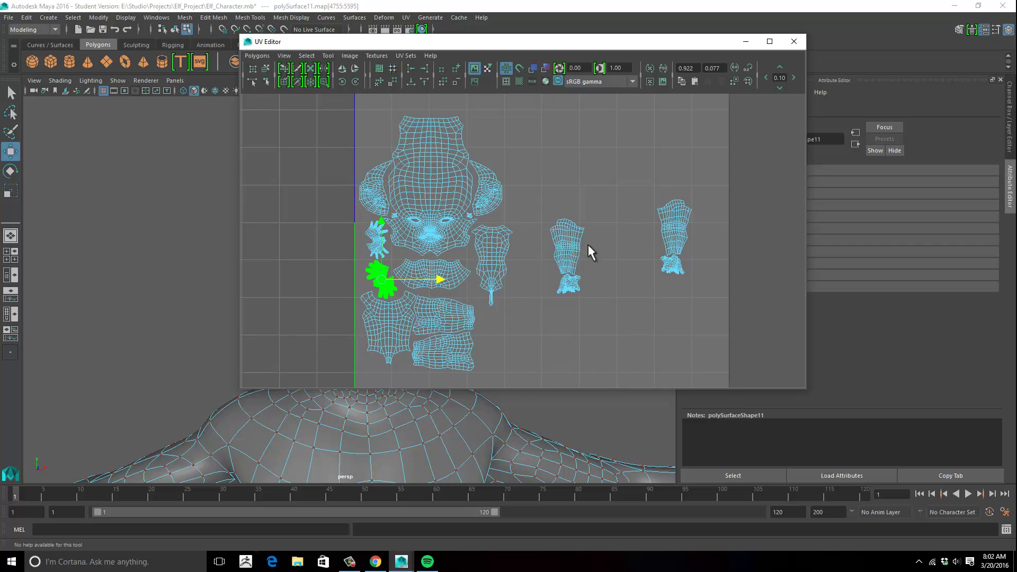
drag(540, 193, 606, 252)
ctrl+right_drag(569, 239, 602, 225)
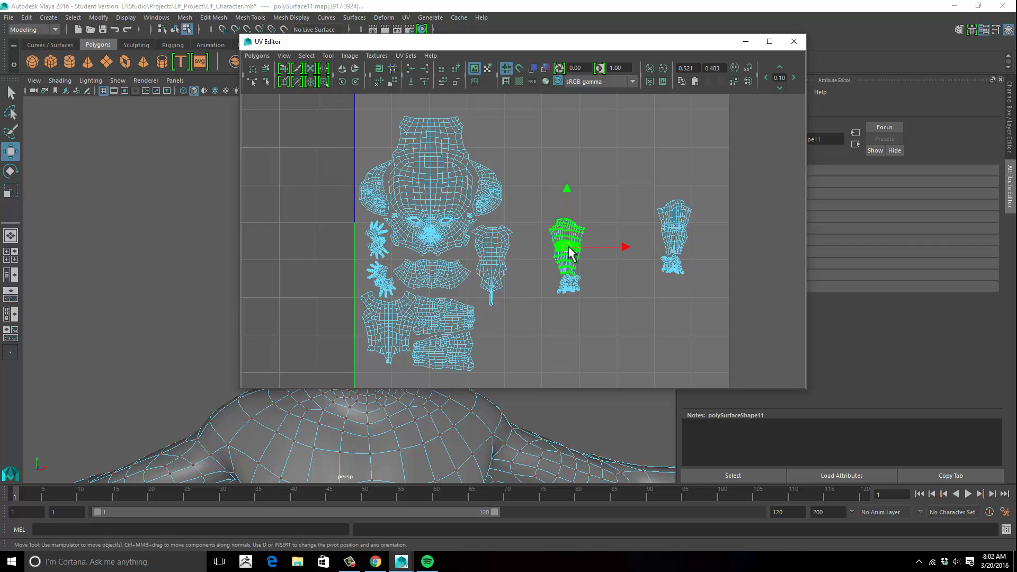
drag(567, 246, 524, 159)
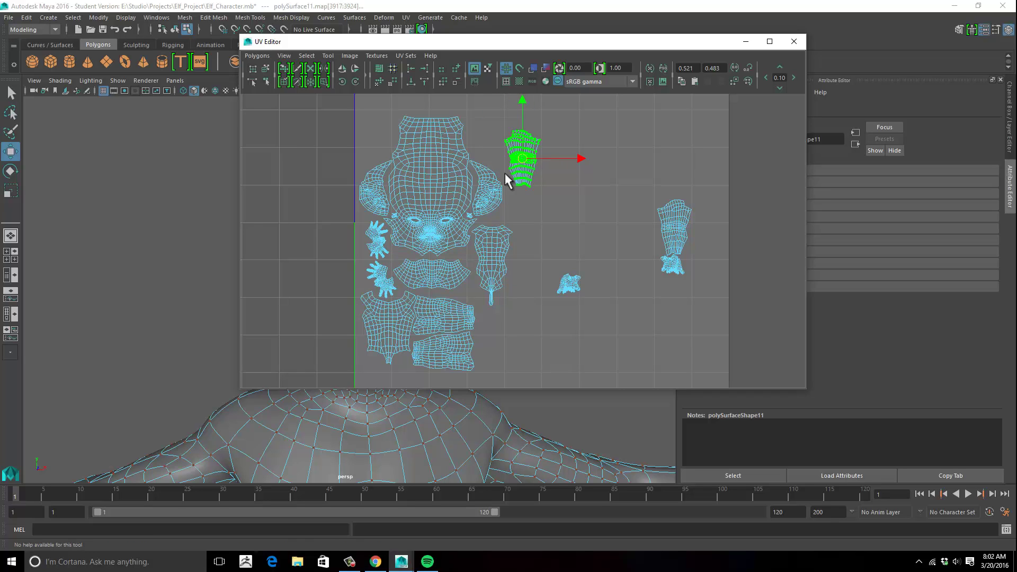
Select the edge loop across the top of the forehead on the head UV shell, excluding its side edges, and cut the UVs along it.
scroll(456, 229, up, 3)
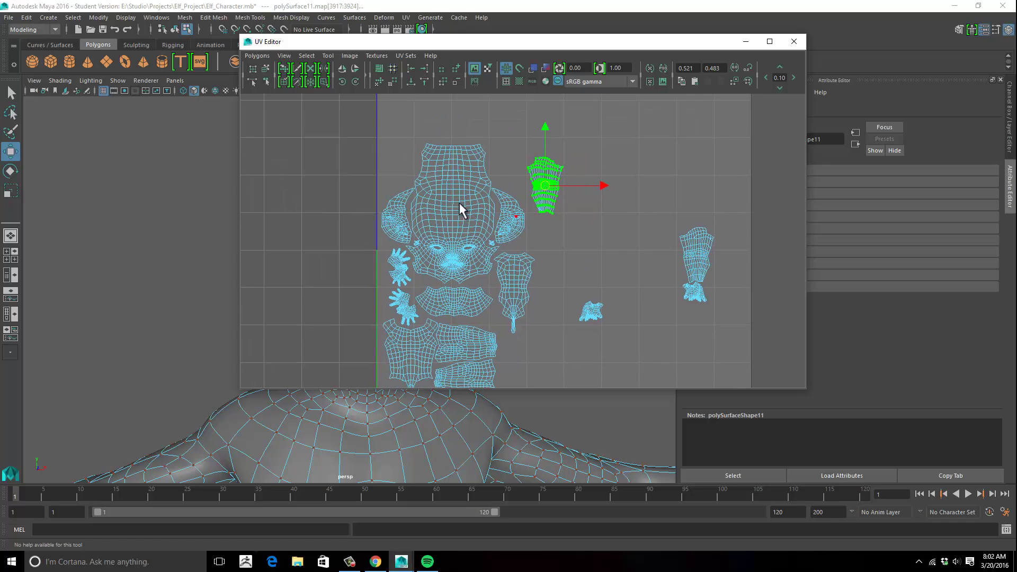
scroll(465, 212, up, 3)
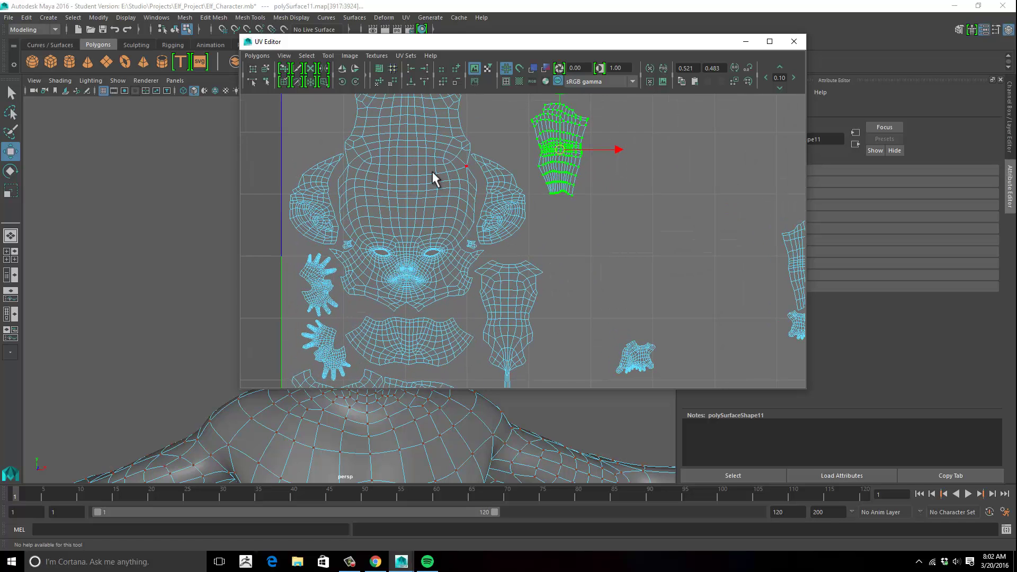
alt+middle_drag(503, 194, 502, 172)
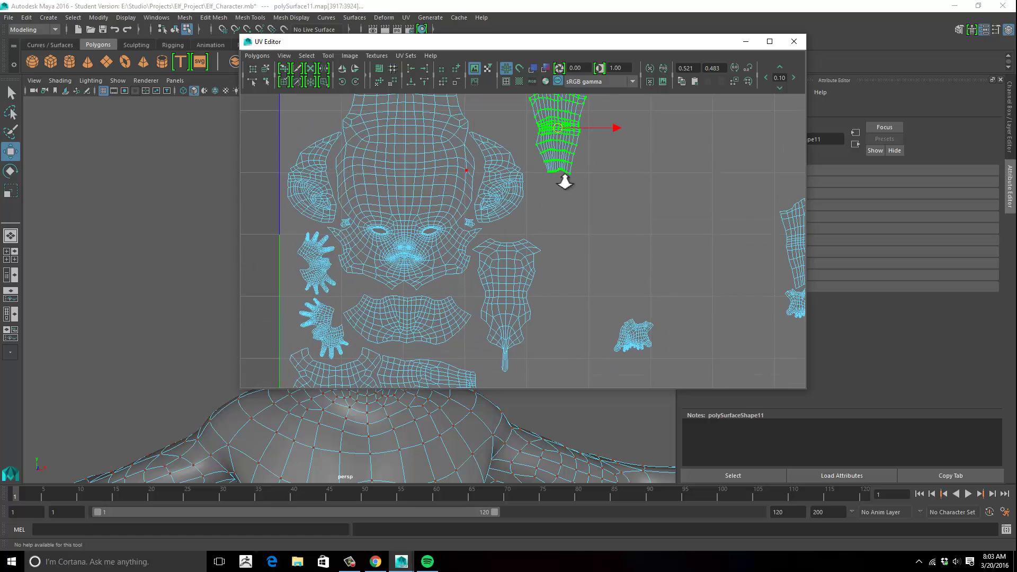
alt+right_drag(565, 182, 379, 184)
scroll(518, 193, up, 5)
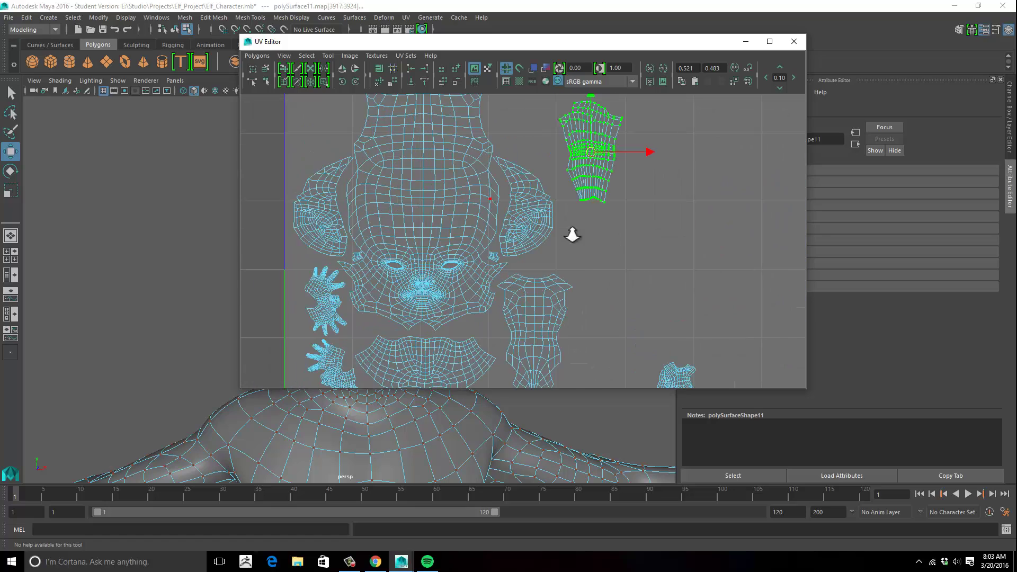
right_drag(449, 204, 454, 172)
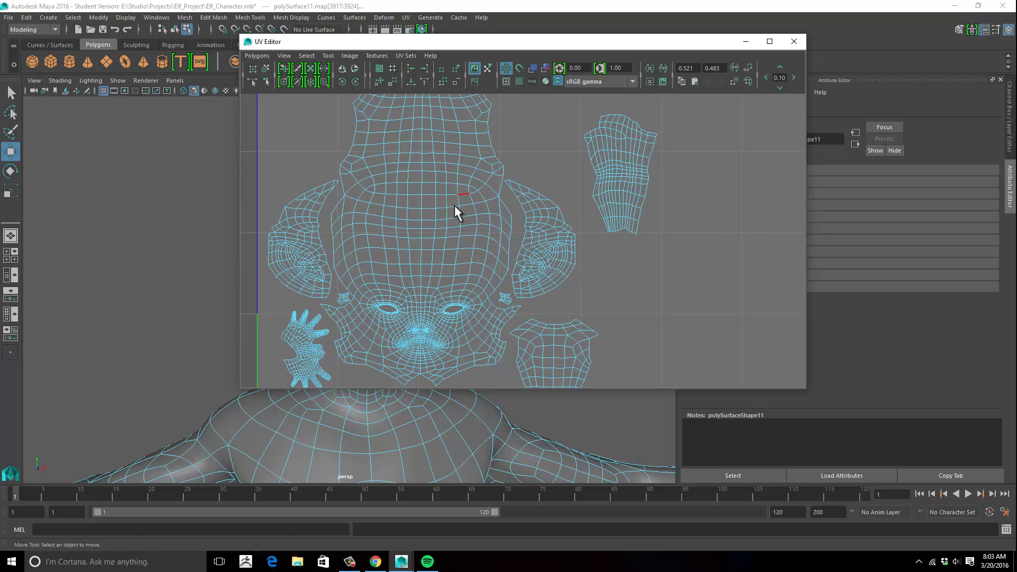
double_click(500, 203)
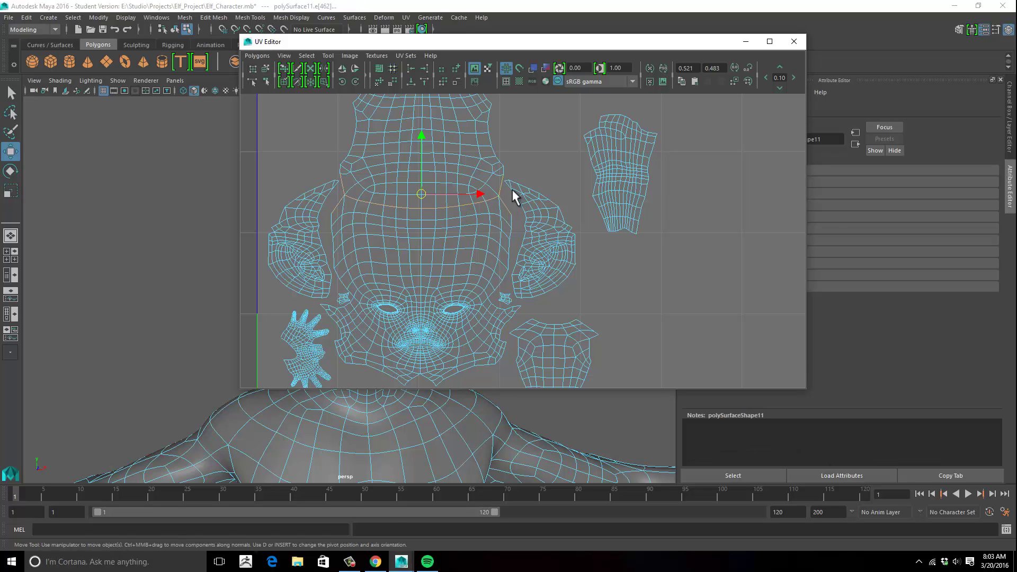
ctrl+drag(513, 190, 498, 174)
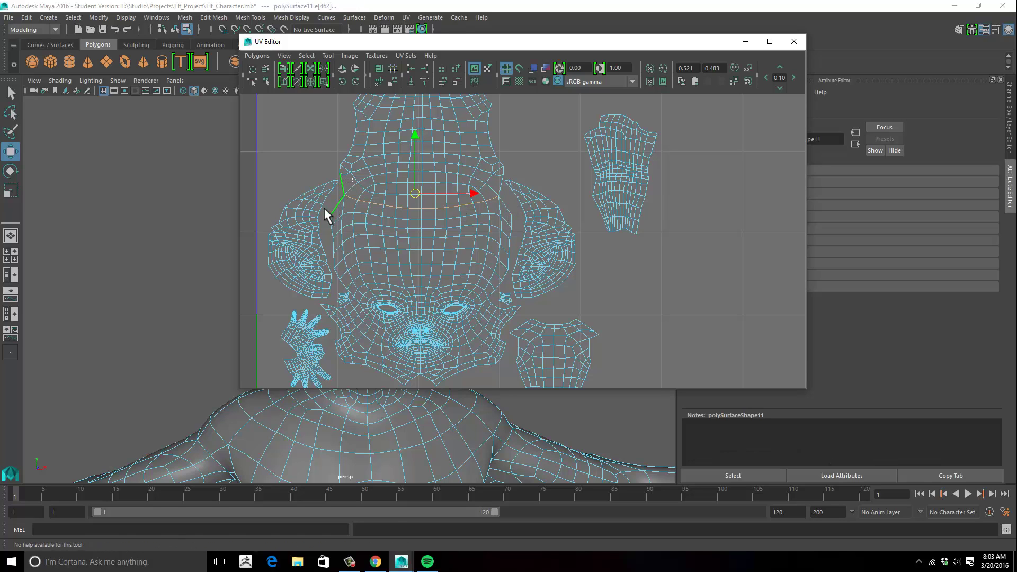
ctrl+drag(325, 208, 325, 211)
alt+middle_drag(459, 225, 470, 209)
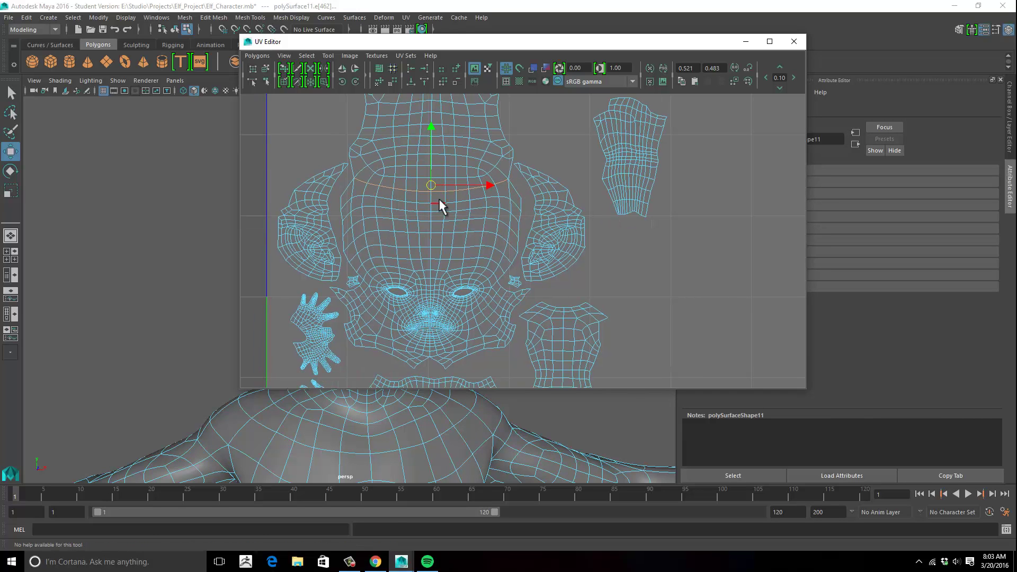
right_drag(439, 204, 530, 484)
alt+middle_drag(509, 261, 538, 316)
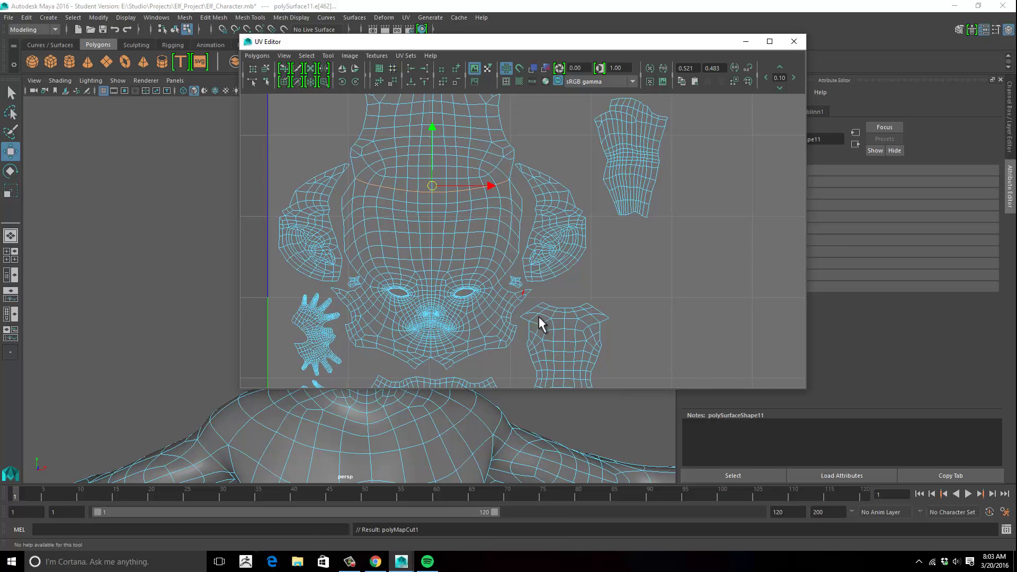
alt+middle_drag(545, 273, 553, 284)
Select the cut-off scalp UV shell, move it up clear of the face, and scale it down to roughly half size.
right_drag(518, 204, 562, 205)
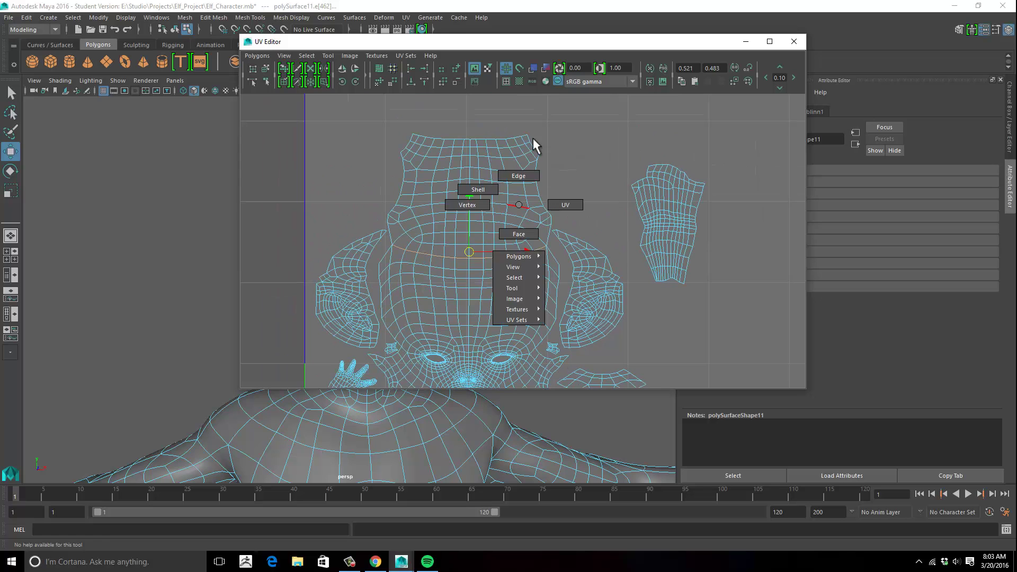
drag(505, 122, 543, 159)
mouse_move(532, 161)
ctrl+right_down()
mouse_move(548, 155)
mouse_move(550, 171)
ctrl+right_up()
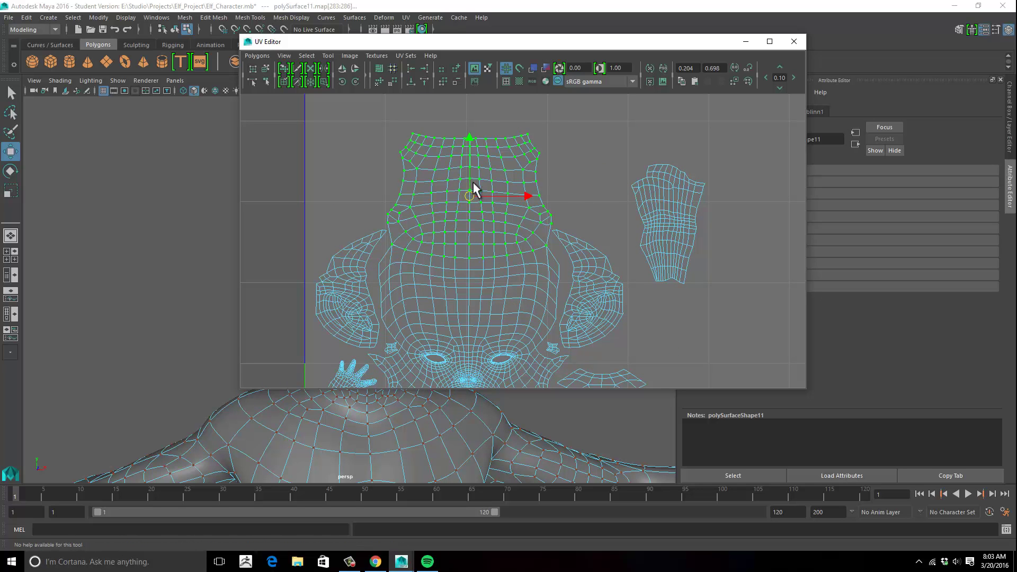
drag(475, 189, 450, 193)
key(r)
alt+middle_drag(550, 223, 463, 166)
alt+right_drag(503, 182, 428, 185)
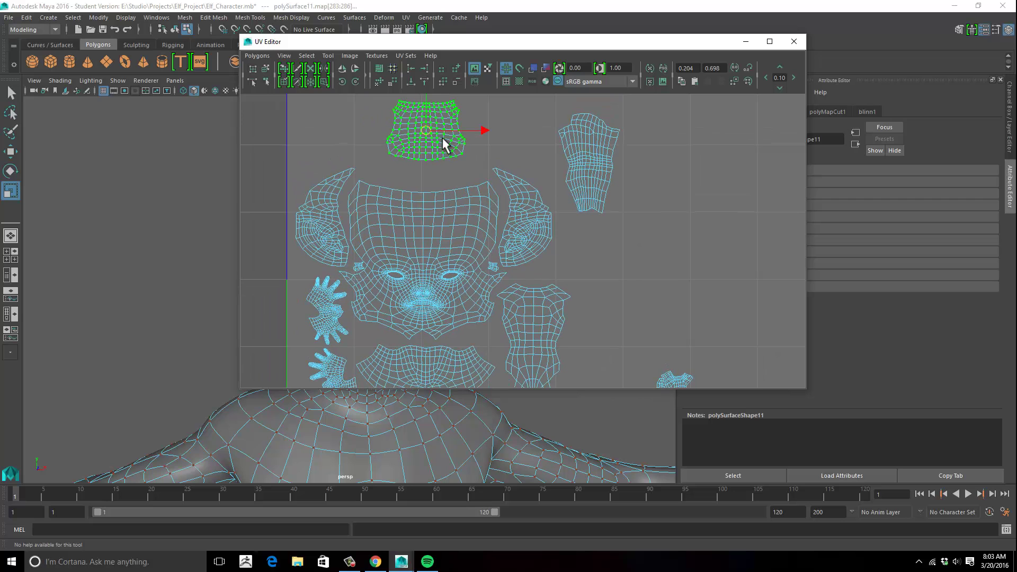
Move the scalp UV shell into the space below the torso shell with the narrow tail, beside the two sideways limb shells.
key(w)
drag(585, 258, 603, 272)
alt+middle_drag(704, 370, 646, 258)
alt+right_drag(659, 247, 557, 203)
alt+middle_drag(558, 204, 574, 215)
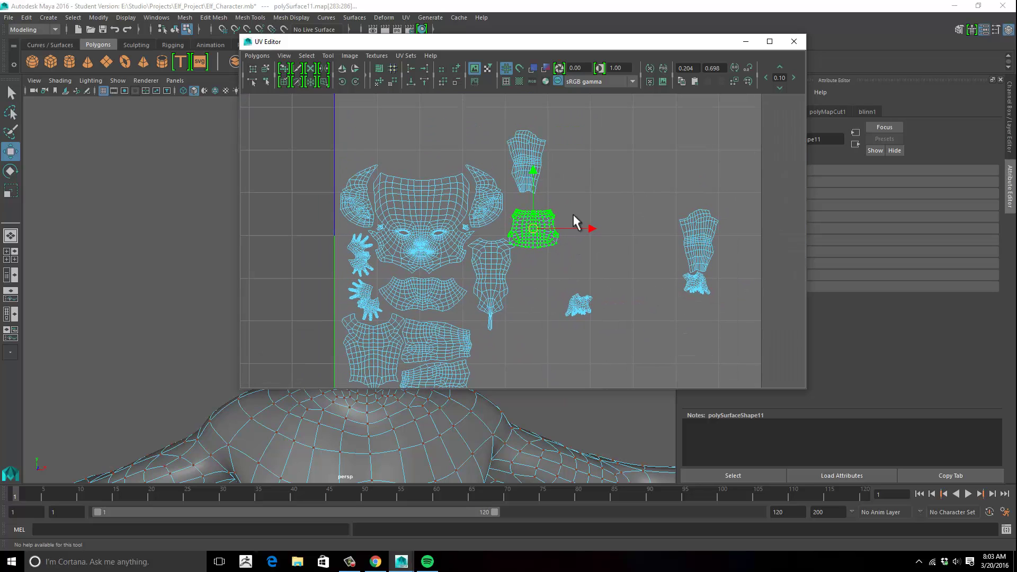
key(e)
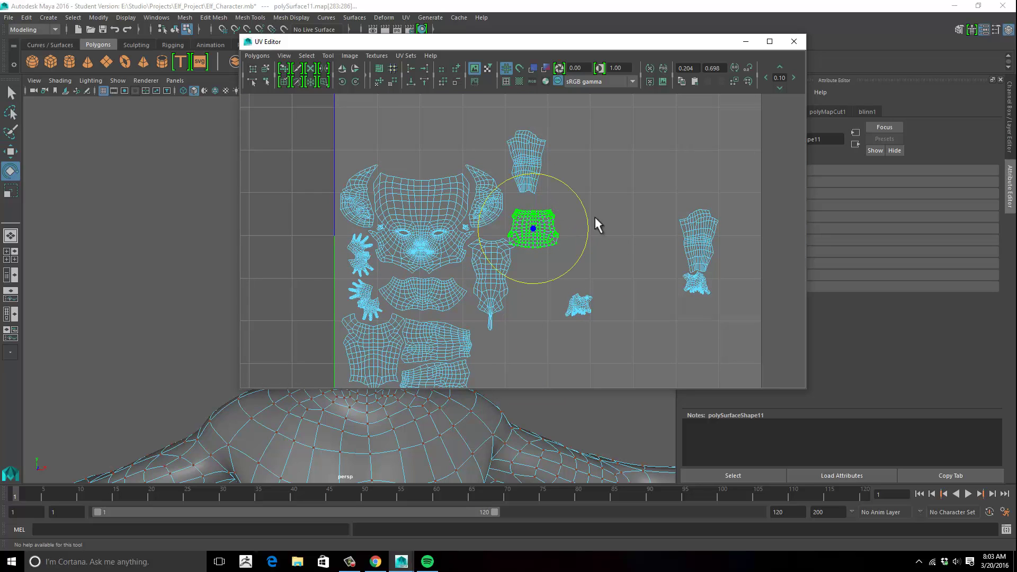
drag(522, 164, 547, 239)
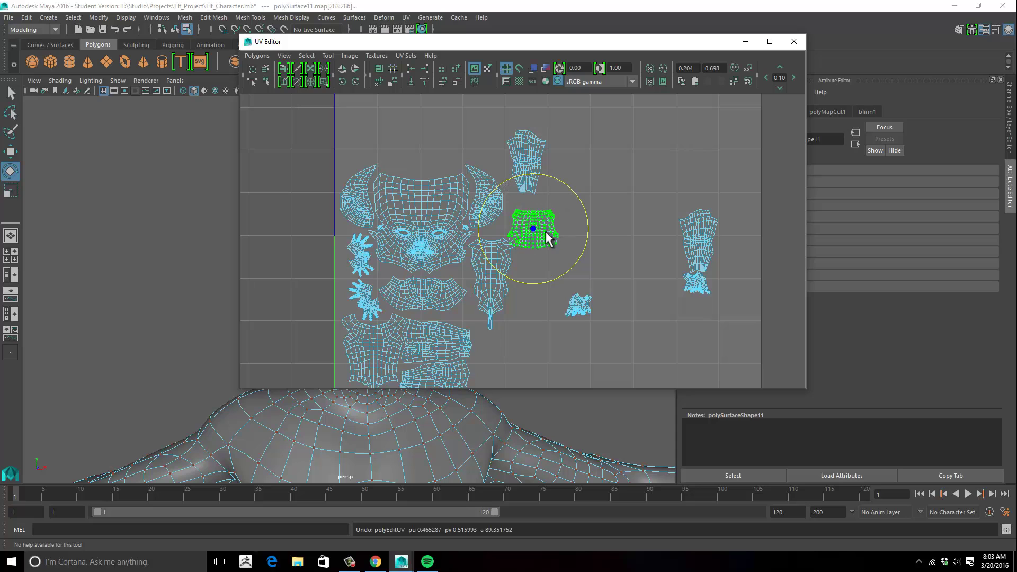
key(w)
alt+middle_drag(552, 234, 569, 154)
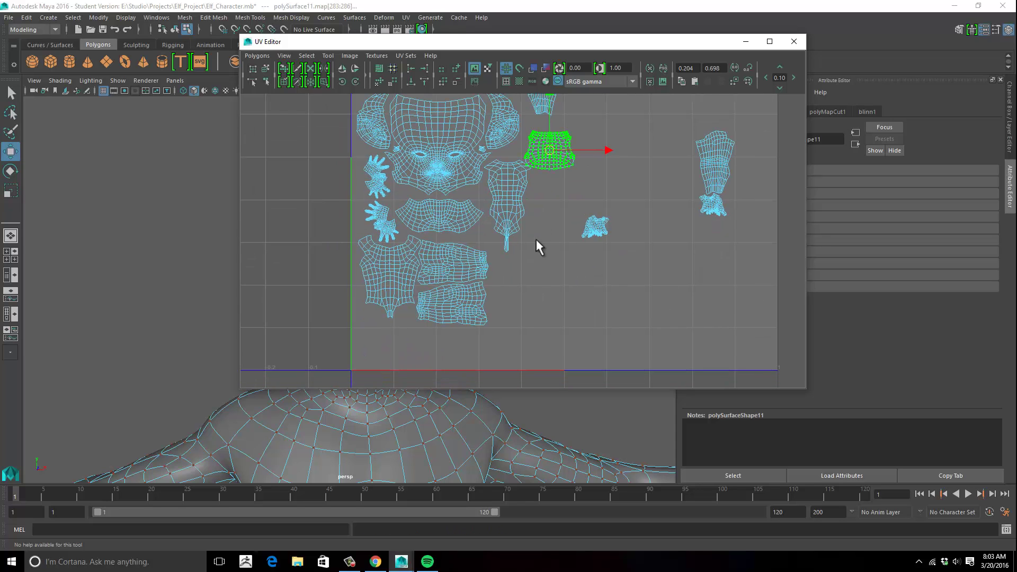
drag(549, 150, 512, 277)
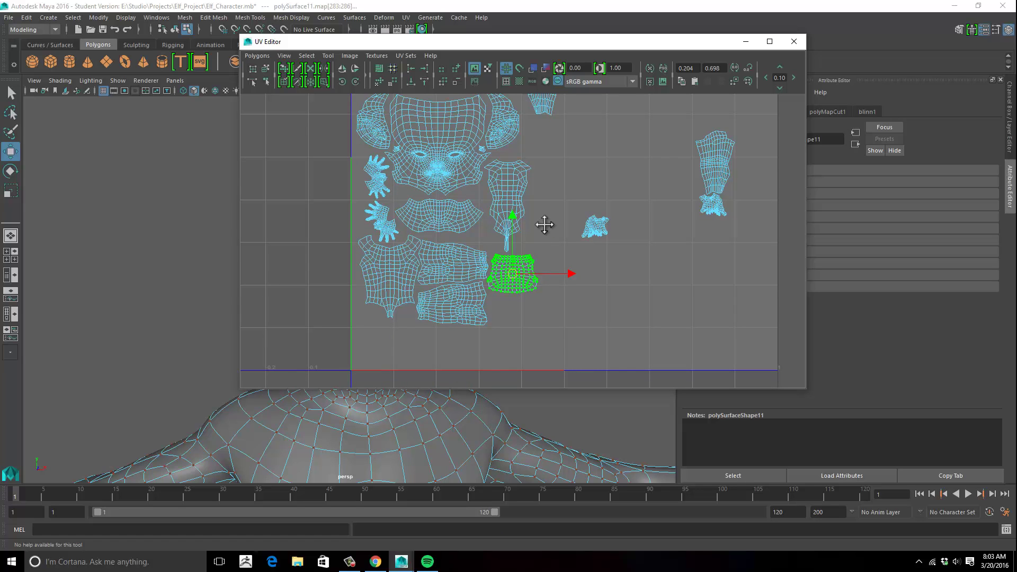
Select the whole upper leg UV shell and move it down beside the right ear.
alt+middle_drag(545, 222, 531, 263)
drag(524, 162, 524, 162)
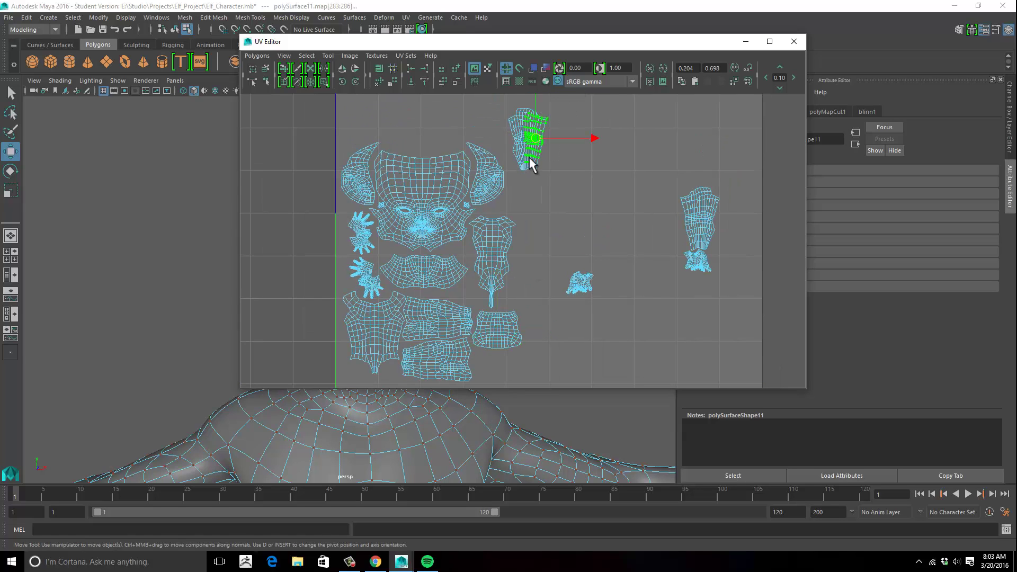
ctrl+right_drag(531, 159, 563, 144)
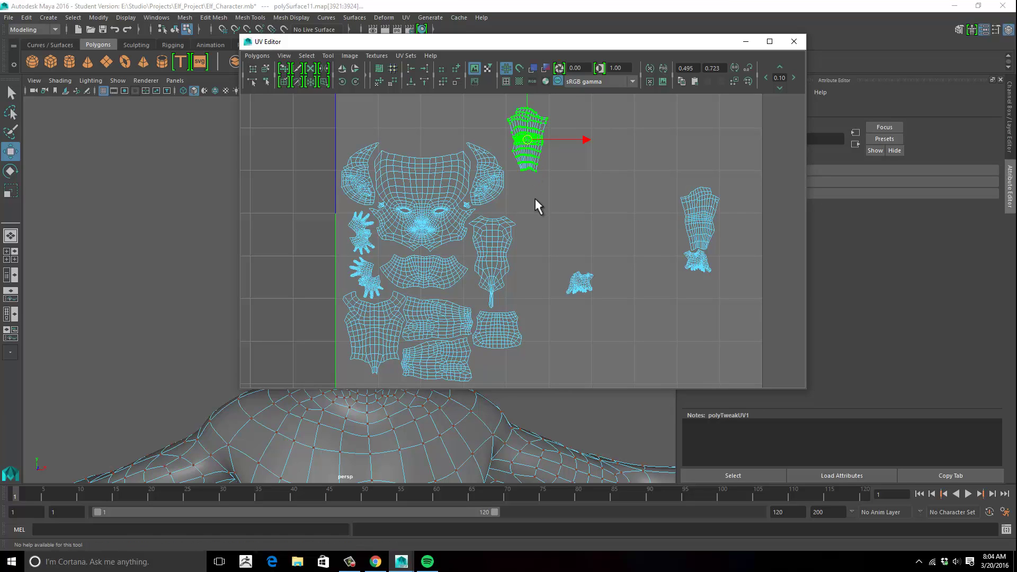
drag(535, 199, 529, 189)
Select the other upright leg UV shell without its foot and move it below the first leg shell, beside the tailed torso shell.
drag(656, 183, 705, 211)
ctrl+right_drag(703, 209, 742, 191)
drag(701, 225, 532, 275)
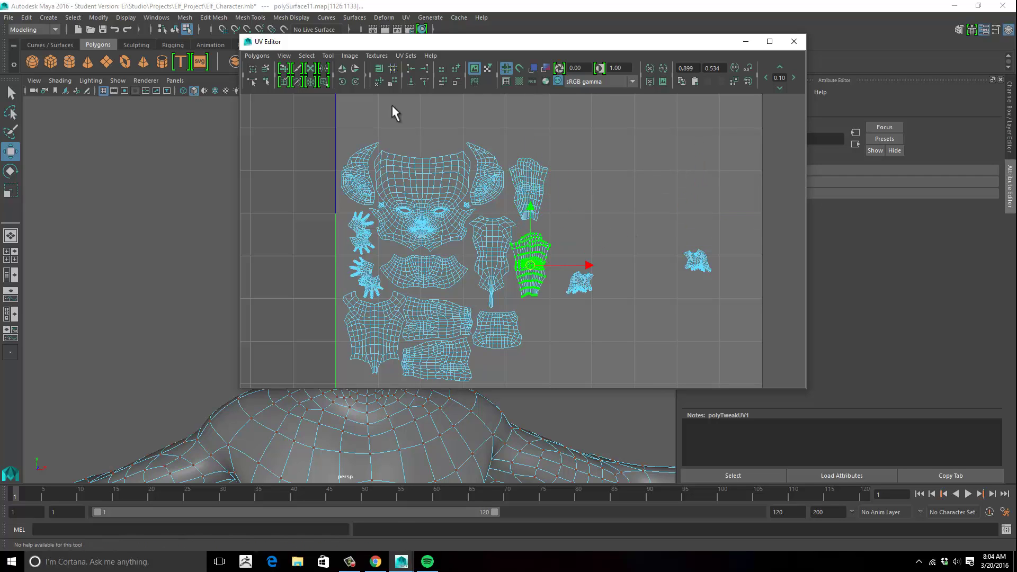
Rotate the lower leg UV shell 180 degrees in 45-degree clockwise increments and nudge it left against the torso shell.
click(356, 82)
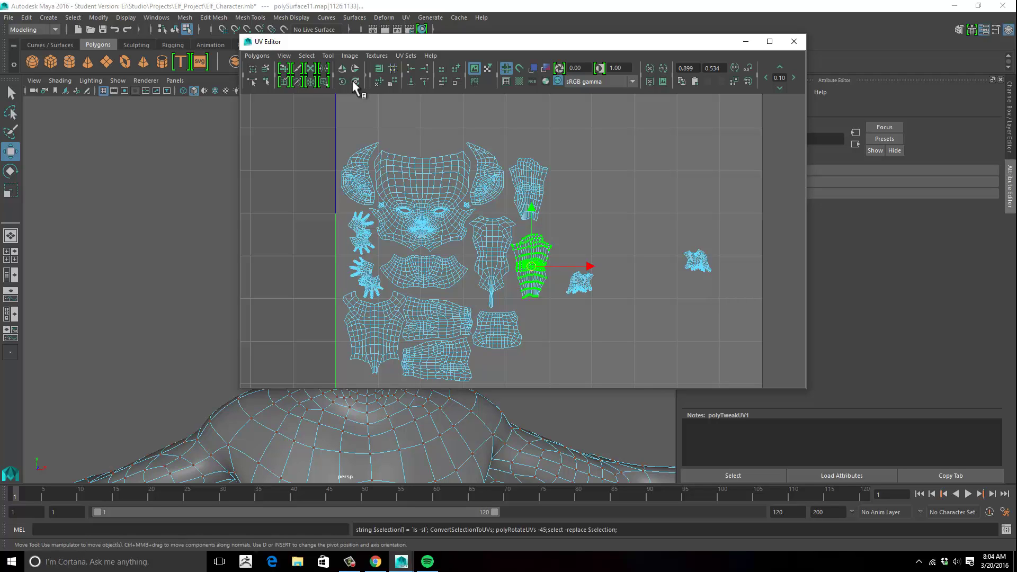
click(355, 82)
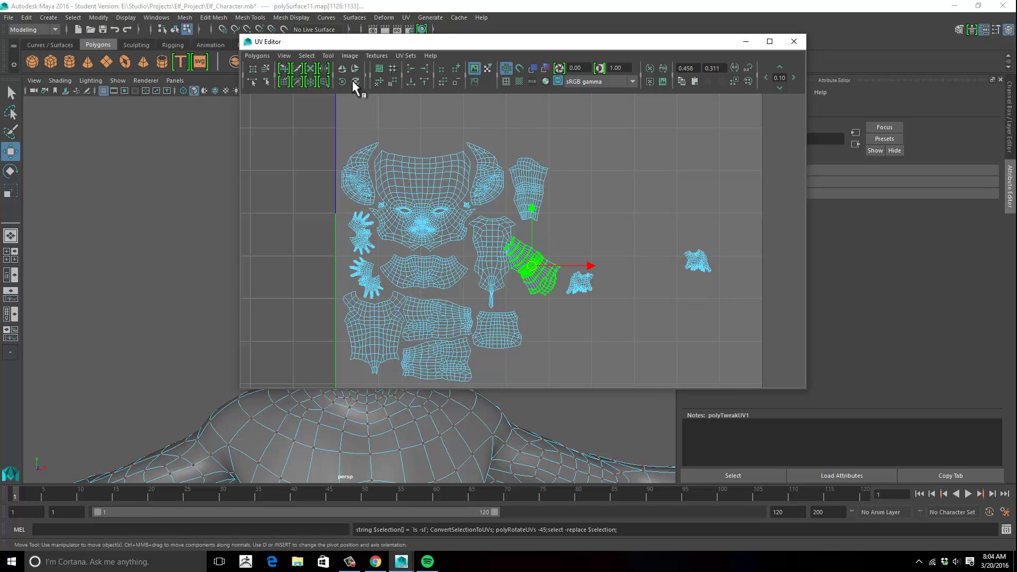
click(355, 82)
drag(531, 265, 529, 266)
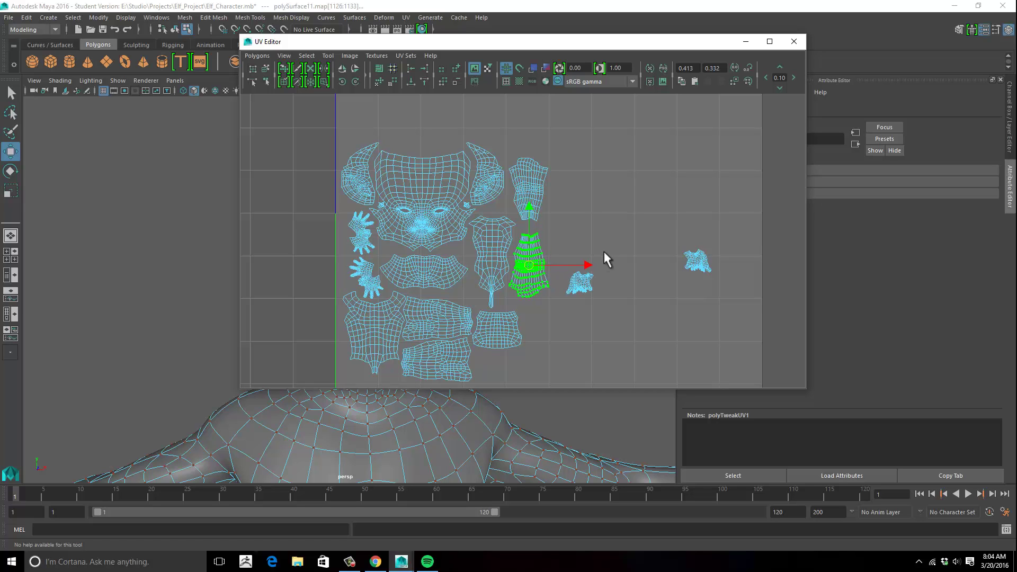
Select the whole nearer foot UV shell and move it directly below the scalp shell.
alt+middle_drag(616, 227, 638, 203)
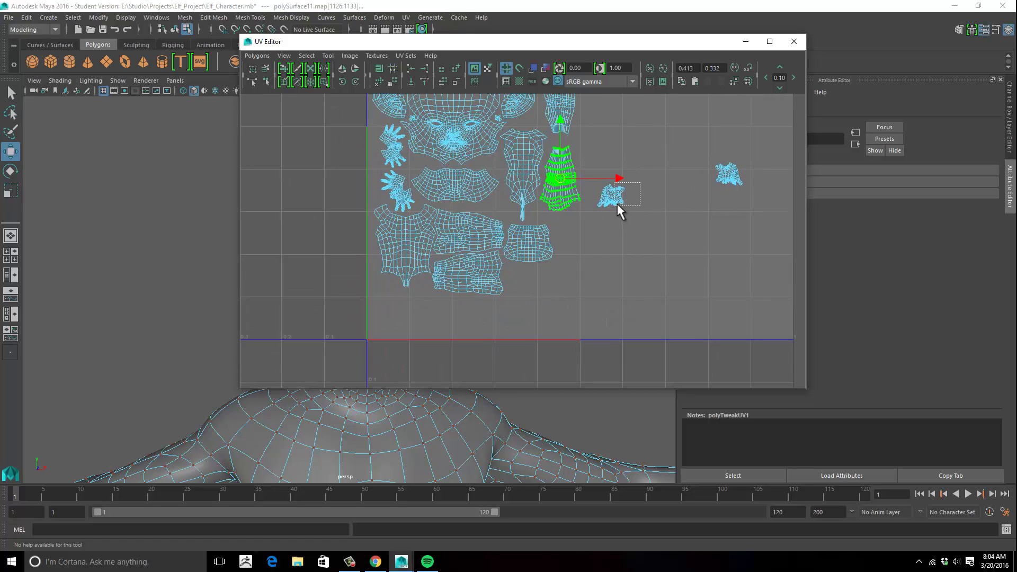
click(615, 202)
drag(557, 279, 590, 270)
key(ctrl+z)
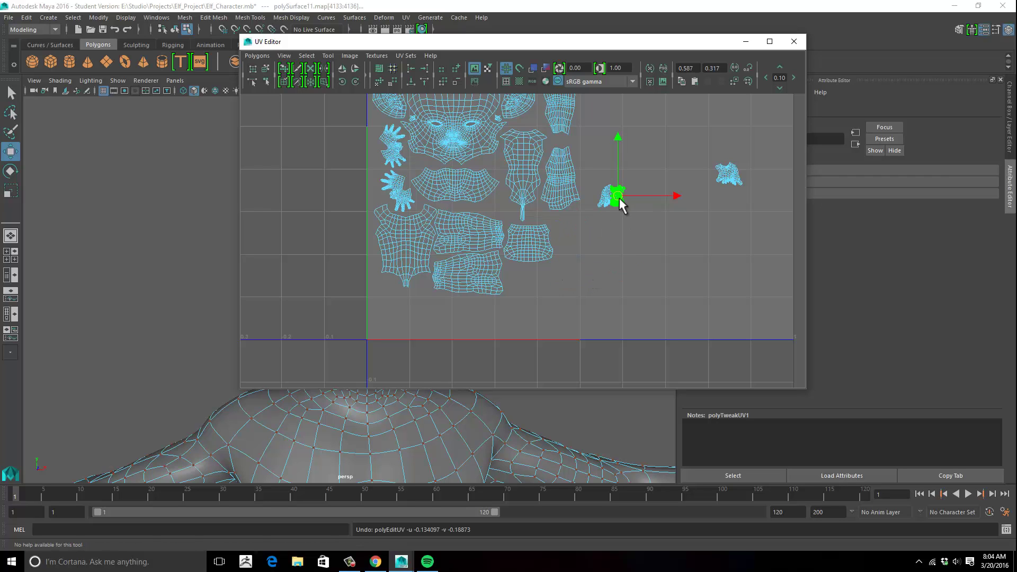
mouse_move(619, 204)
ctrl+right_down()
mouse_move(613, 193)
mouse_move(611, 201)
ctrl+right_up()
drag(610, 202, 526, 285)
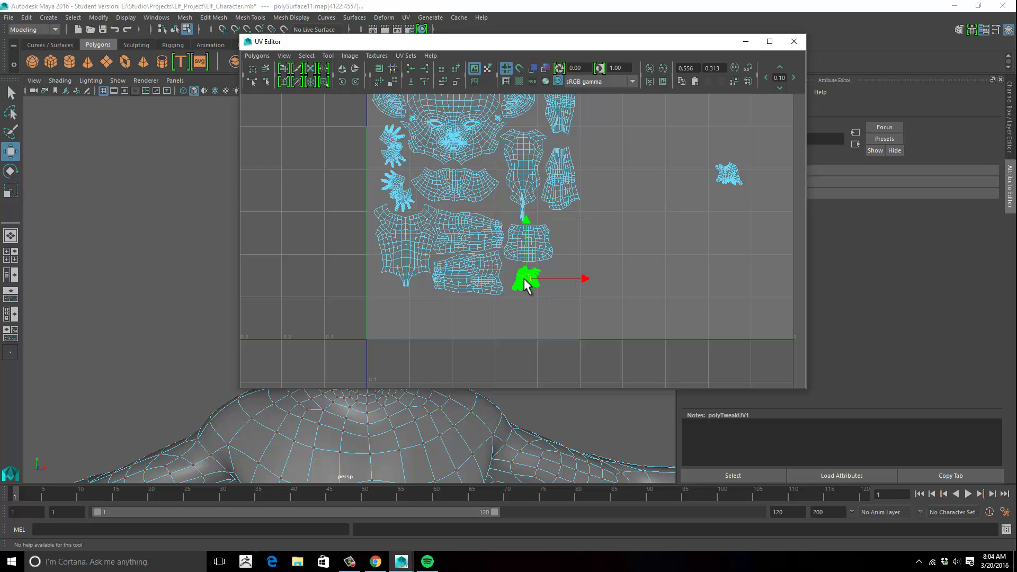
Select the remaining foot UV shell and move it below the flipped leg shell, beside the scalp shell.
click(729, 176)
drag(730, 176, 667, 219)
drag(597, 246, 557, 233)
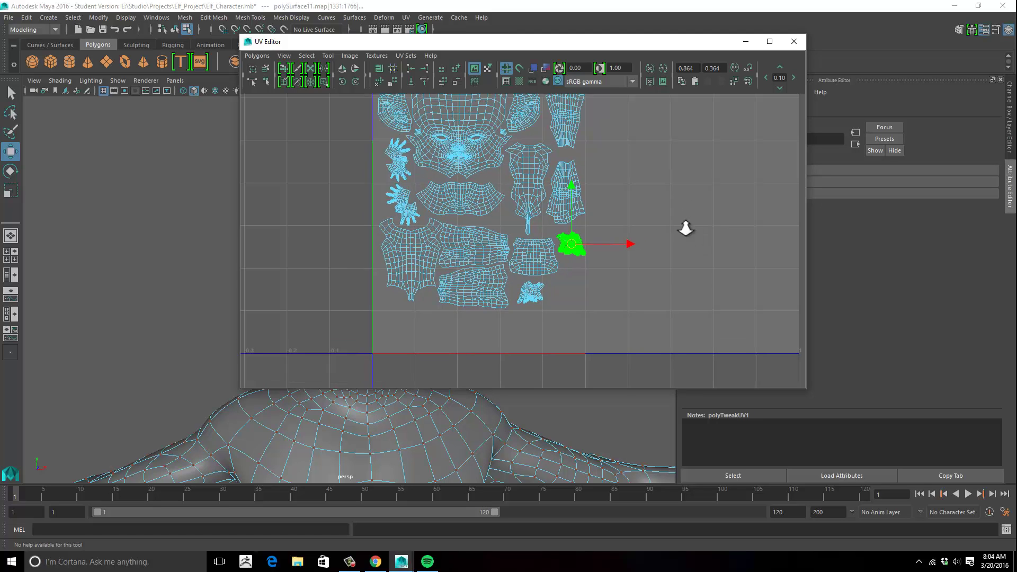
Select all the character's UV shells and move them together toward the middle of the 0–1 UV square.
scroll(483, 209, down, 5)
drag(409, 132, 746, 284)
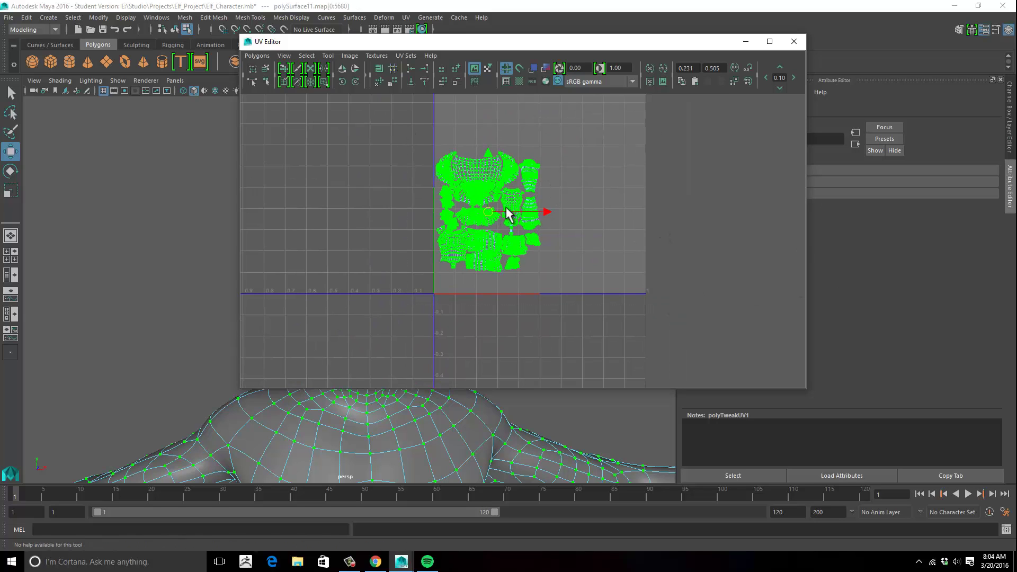
drag(553, 186, 550, 186)
Scale all the UV shells up uniformly until the layout fills the height of the 0–1 UV square.
key(r)
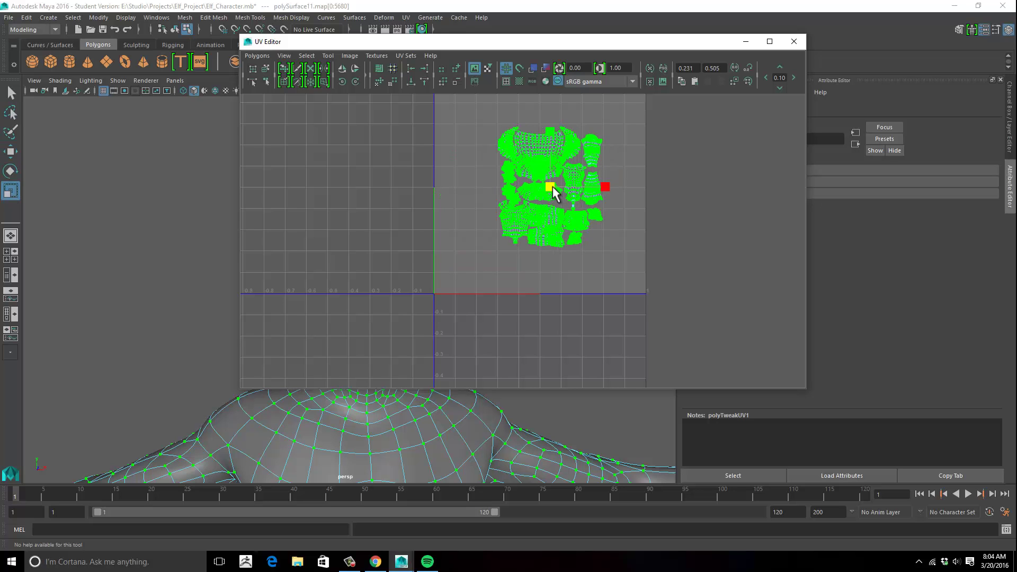
middle_drag(566, 191, 583, 188)
drag(580, 182, 582, 182)
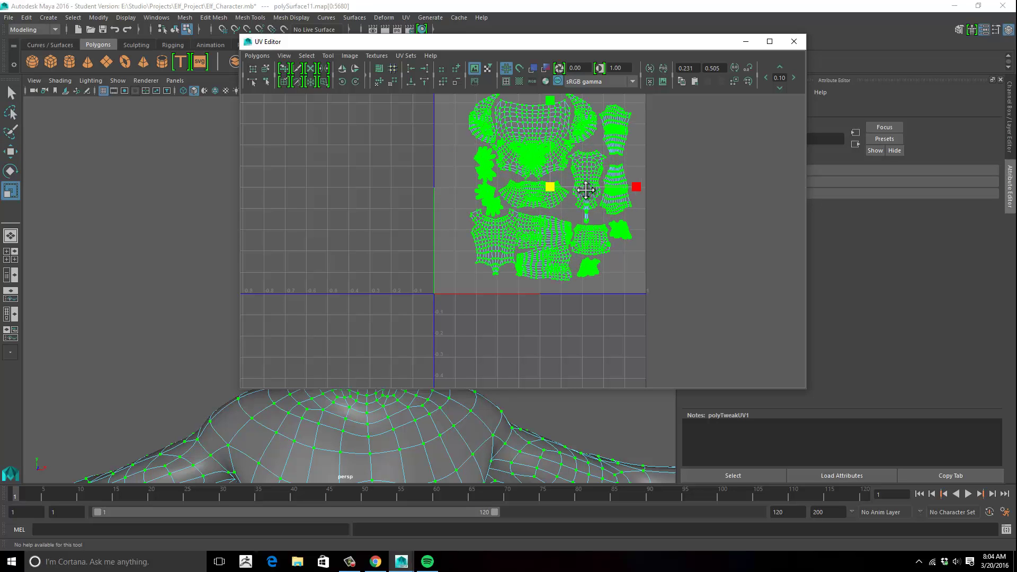
alt+middle_drag(582, 183, 590, 214)
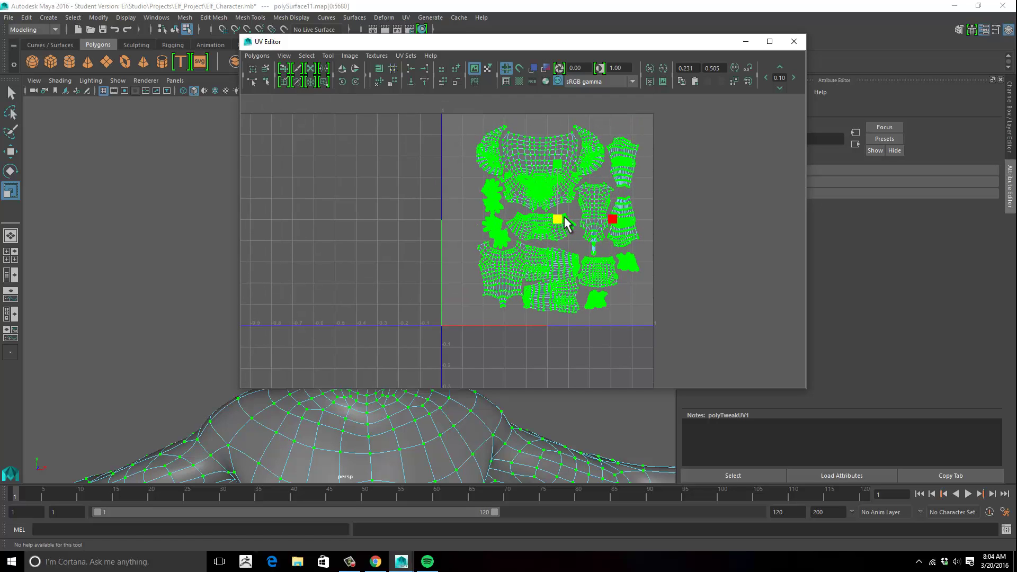
drag(564, 218, 565, 218)
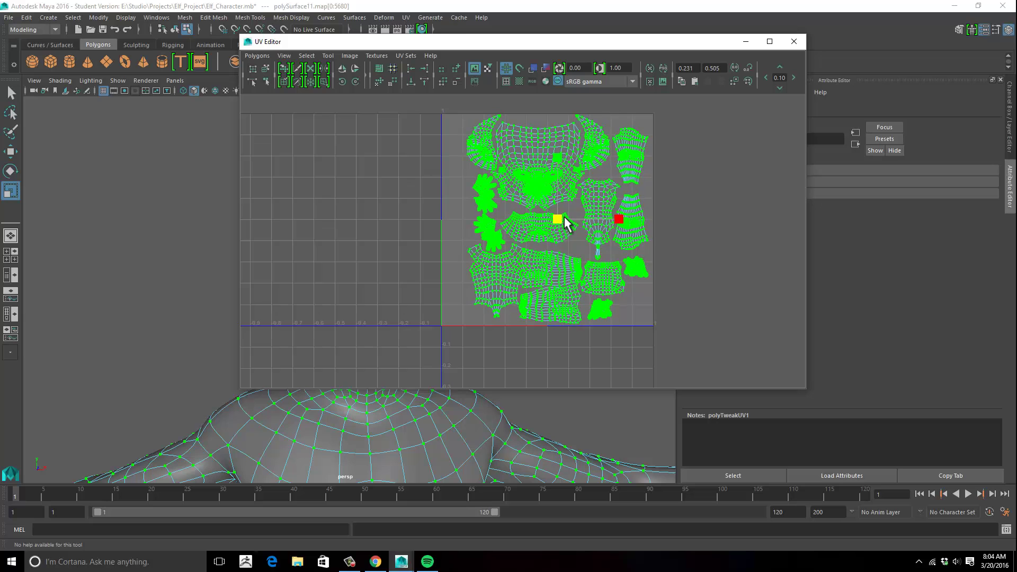
Shift the whole UV layout slightly left to centre it horizontally in the 0–1 square.
alt+middle_drag(615, 210, 599, 220)
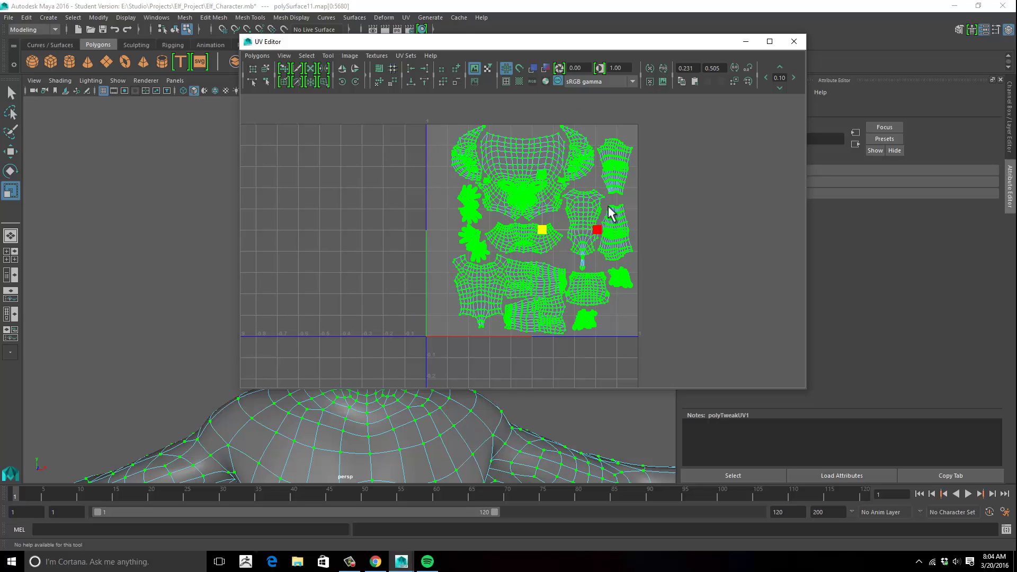
key(w)
drag(597, 230, 594, 229)
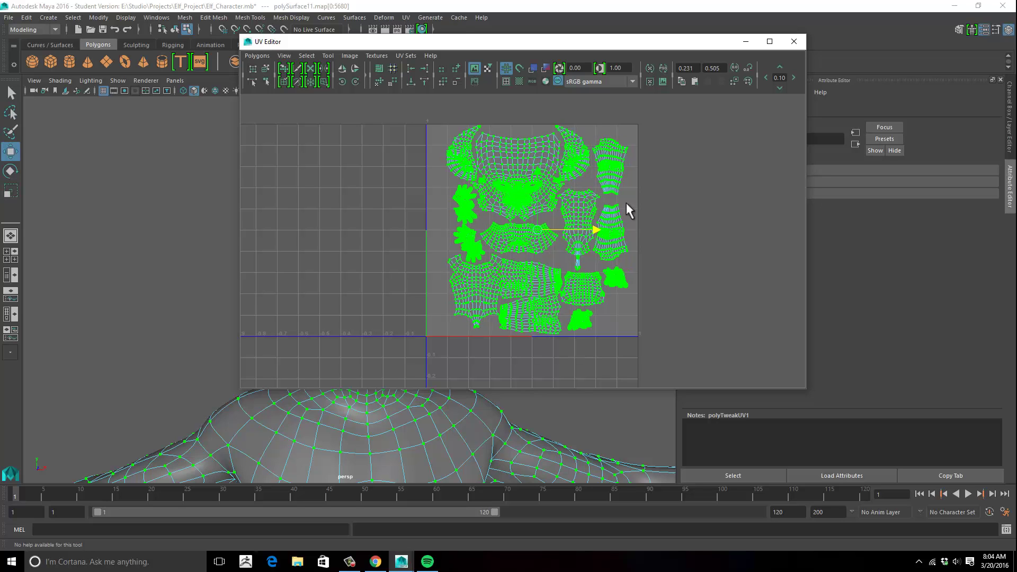
key(e)
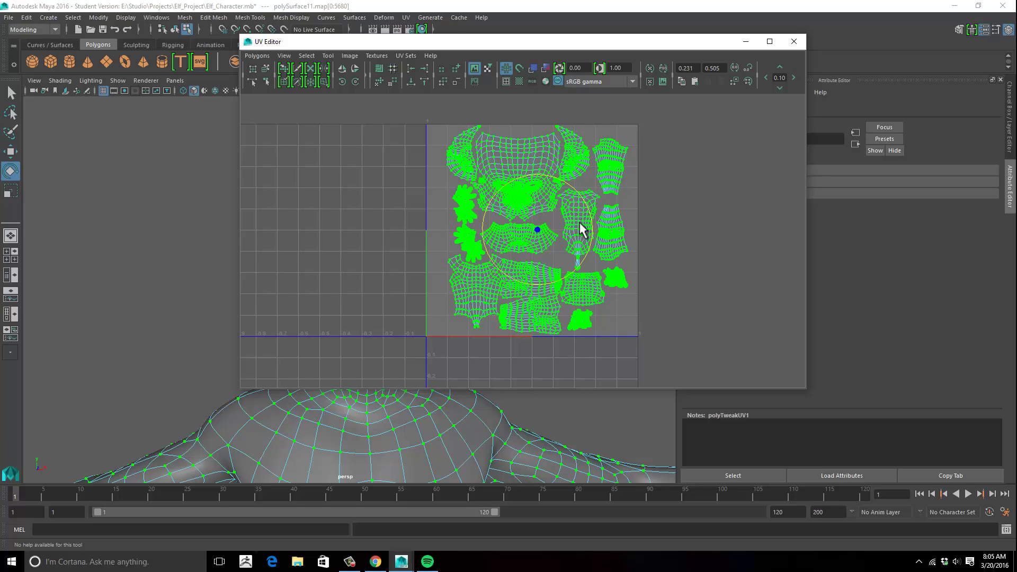
Stretch the whole UV layout horizontally until it fills the width of the 0–1 UV square, and clear the selection.
key(r)
click(594, 230)
mouse_move(595, 229)
mouse_down()
mouse_move(607, 228)
mouse_move(594, 228)
mouse_up()
key(w)
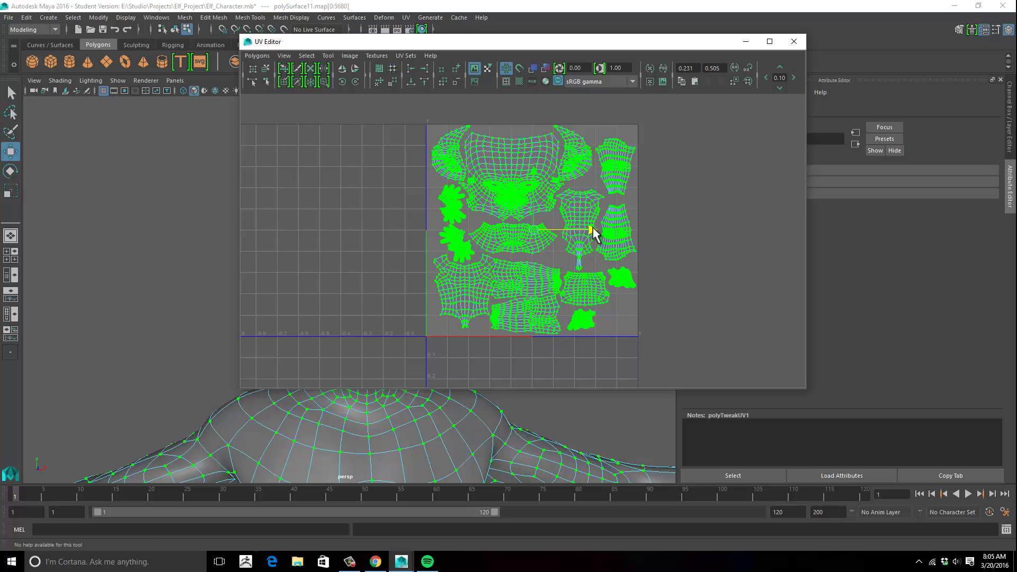
click(674, 212)
Examine the packed UV layout for shell spacing and its fit within the 0–1 square.
scroll(732, 230, up, 3)
alt+middle_drag(687, 232, 637, 213)
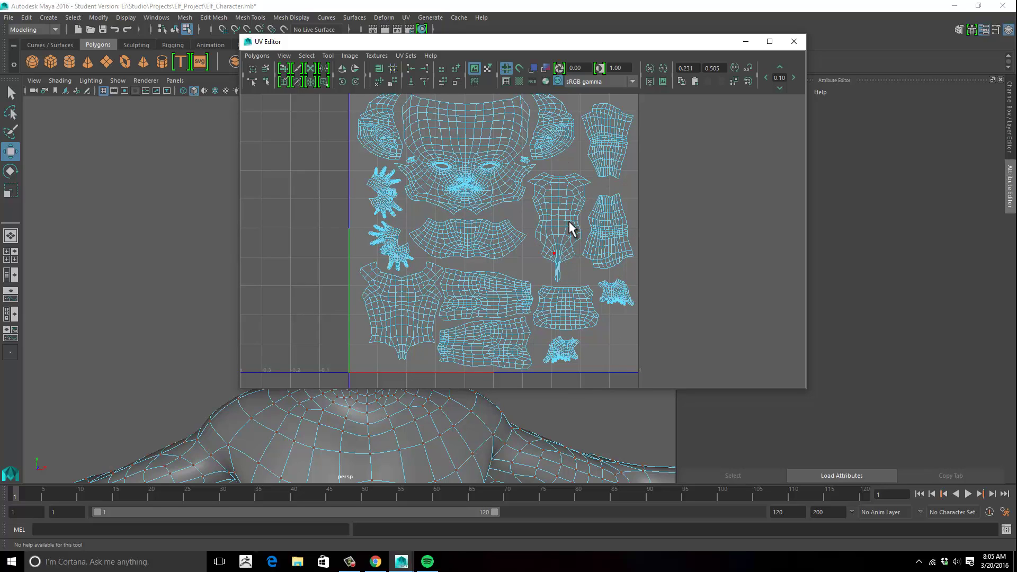
alt+middle_drag(568, 254, 532, 245)
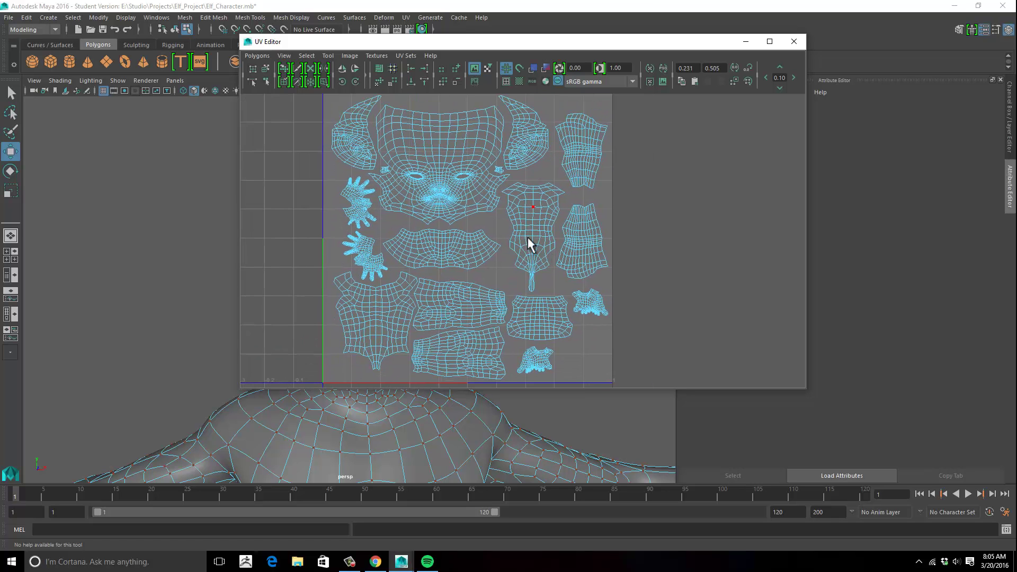
alt+right_drag(527, 237, 504, 245)
alt+middle_drag(503, 245, 524, 232)
alt+right_drag(525, 231, 588, 228)
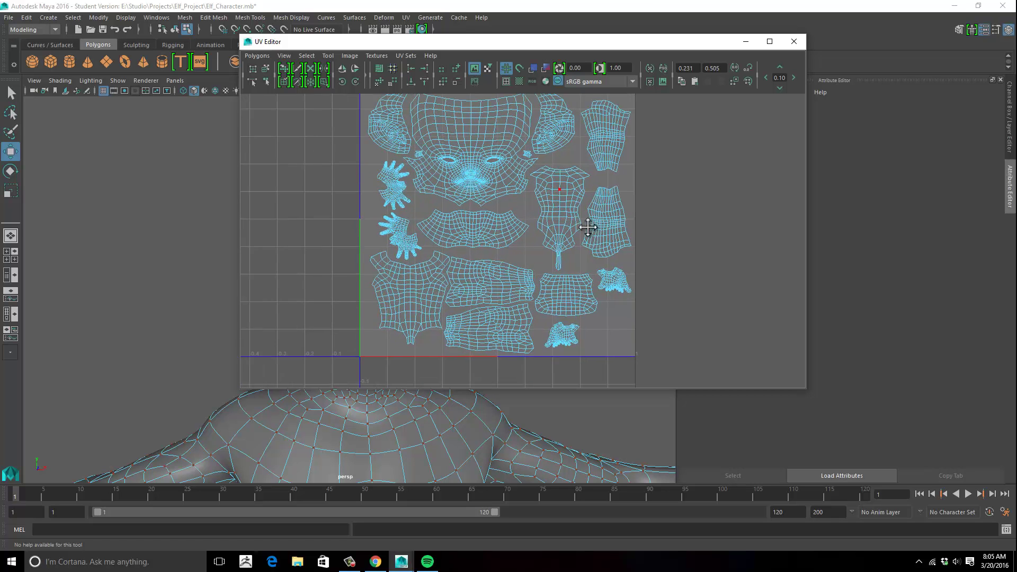
alt+middle_drag(588, 227, 617, 259)
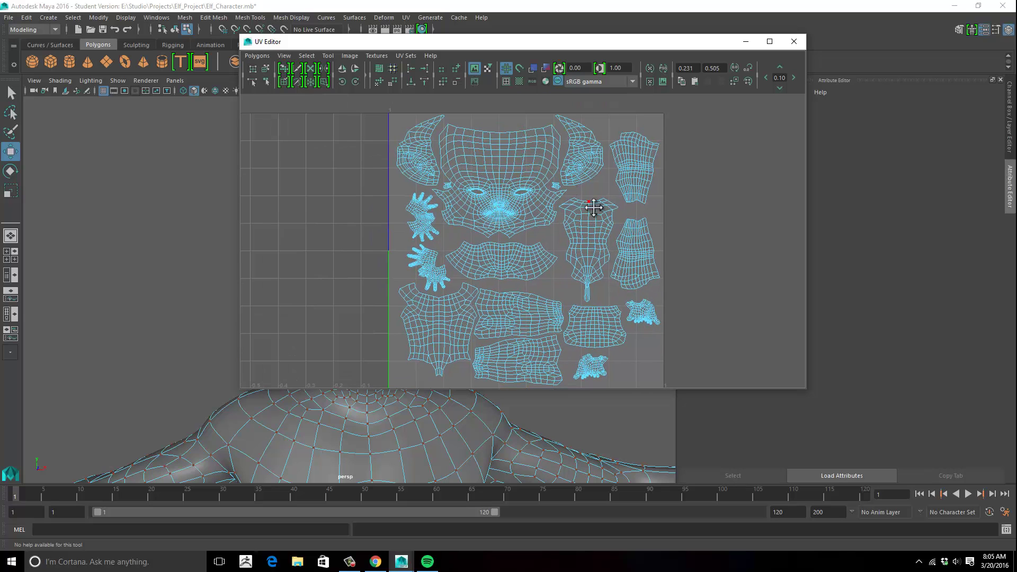
mouse_move(594, 209)
alt+middle_down()
mouse_move(609, 164)
mouse_move(596, 193)
alt+middle_up()
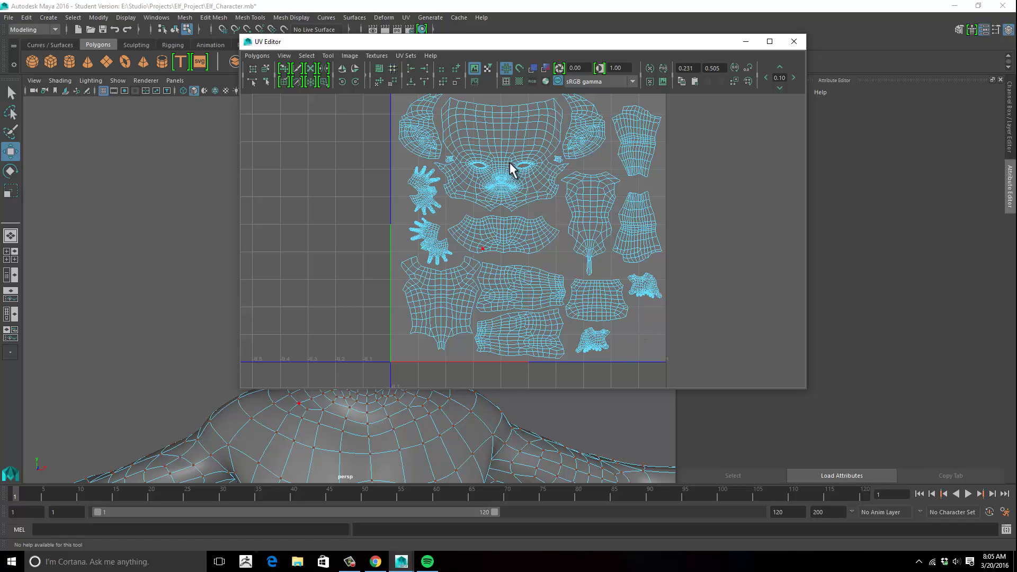
mouse_move(637, 291)
alt+middle_down()
mouse_move(640, 312)
mouse_move(634, 287)
alt+middle_up()
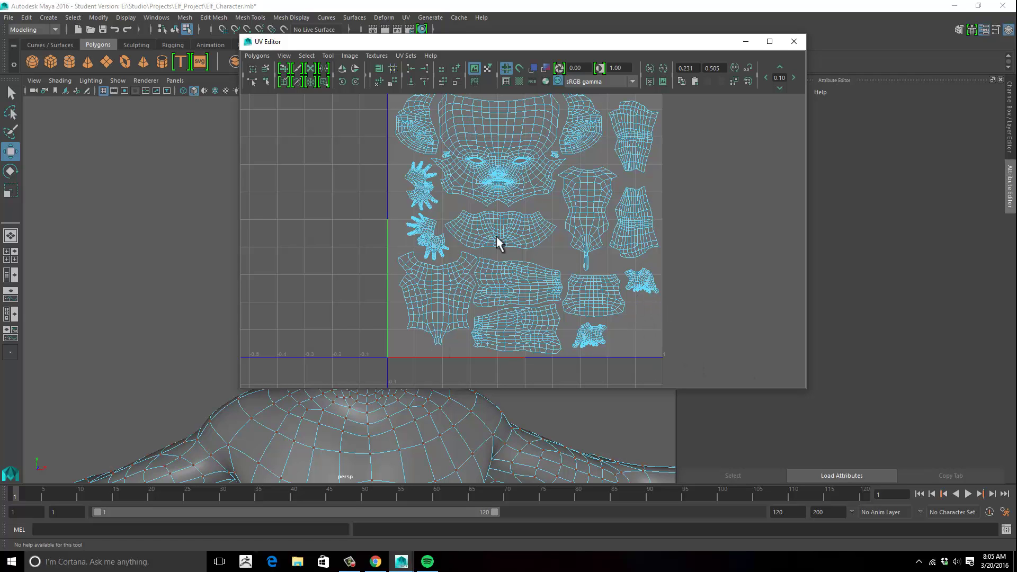
alt+middle_drag(386, 164, 349, 193)
alt+right_drag(482, 192, 427, 195)
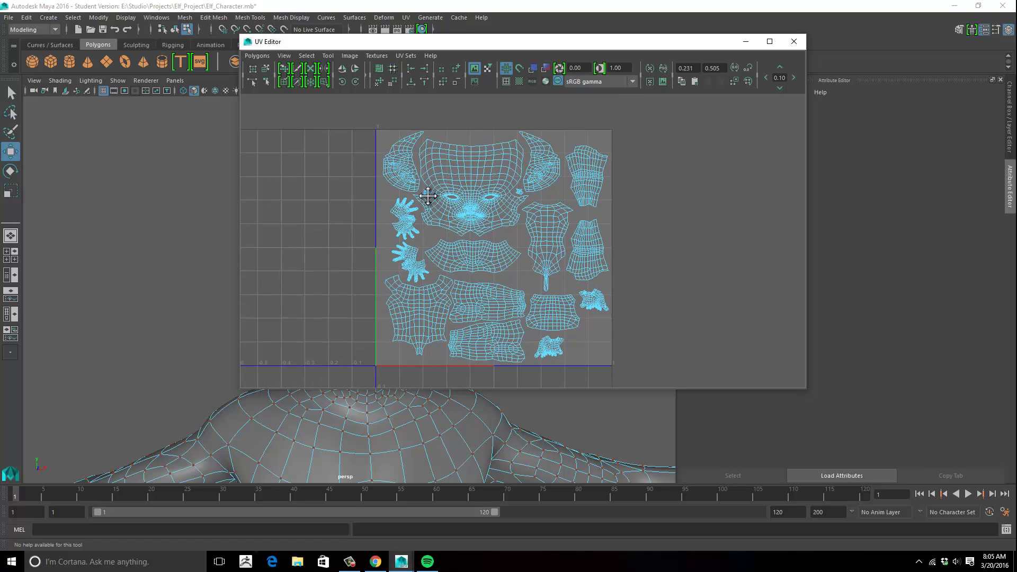
alt+middle_drag(427, 195, 432, 185)
Move the UV Editor aside and return the body mesh to object mode, with the whole figure in view.
drag(739, 43, 945, 31)
right_drag(377, 253, 418, 238)
click(409, 286)
scroll(339, 314, down, 10)
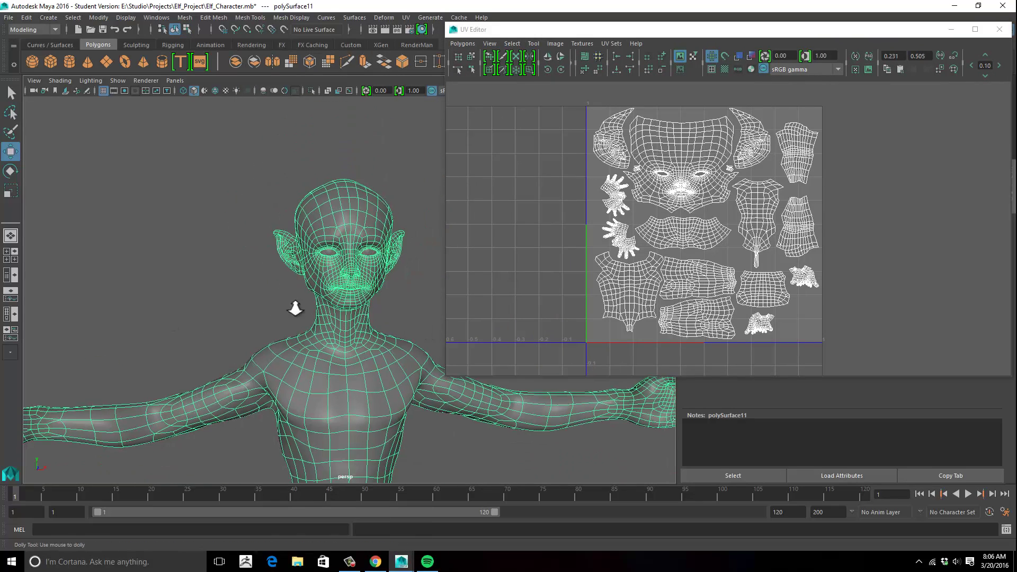
alt+middle_drag(264, 139, 271, 155)
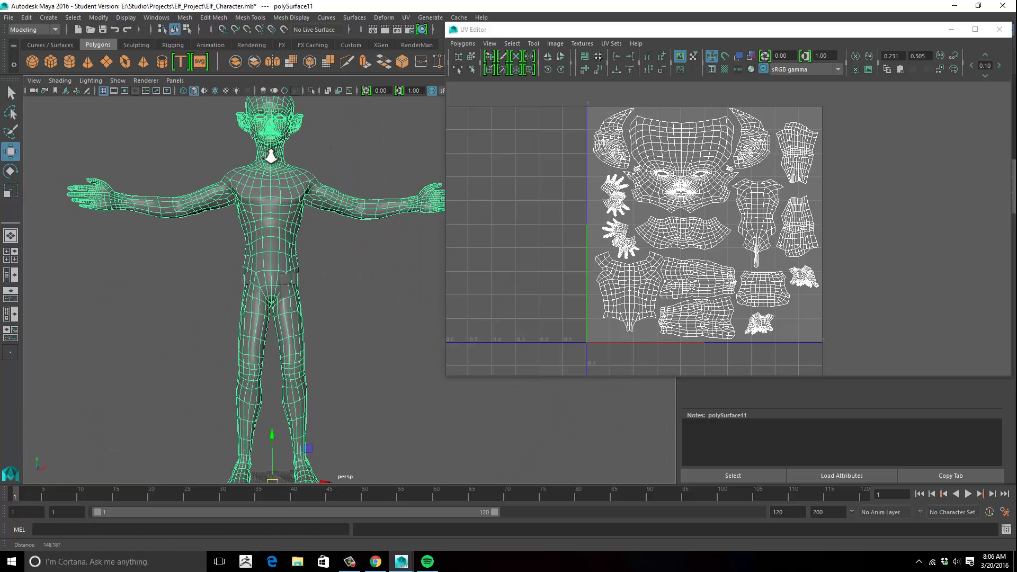
scroll(276, 183, down, 4)
alt+middle_drag(280, 200, 269, 186)
alt+drag(324, 182, 335, 194)
alt+middle_drag(343, 179, 352, 204)
alt+drag(358, 178, 345, 194)
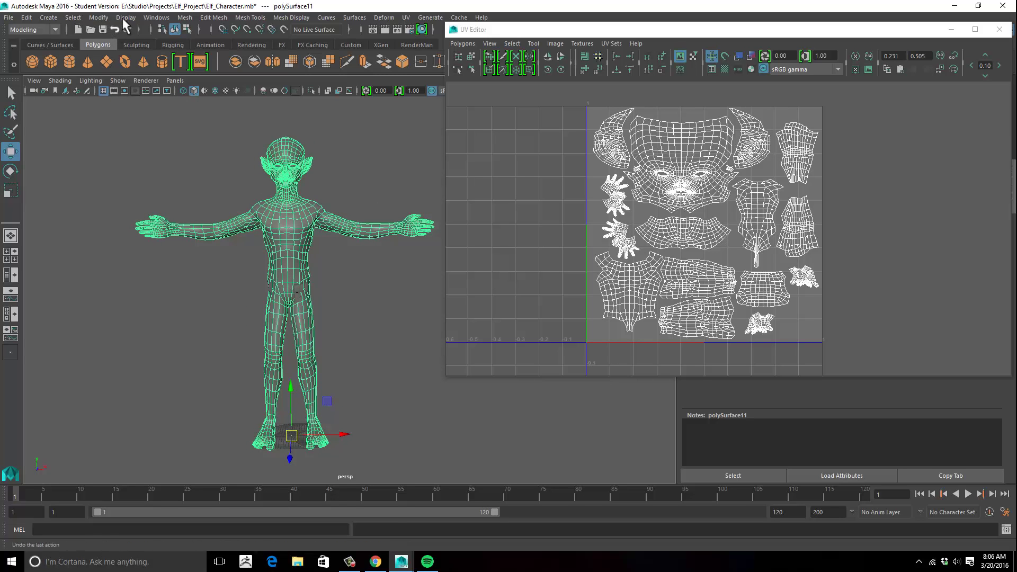
Open the Outliner, expand the Elf:polySurface20 group, and unhide polySurface3 and polySurface8.
click(156, 18)
click(164, 106)
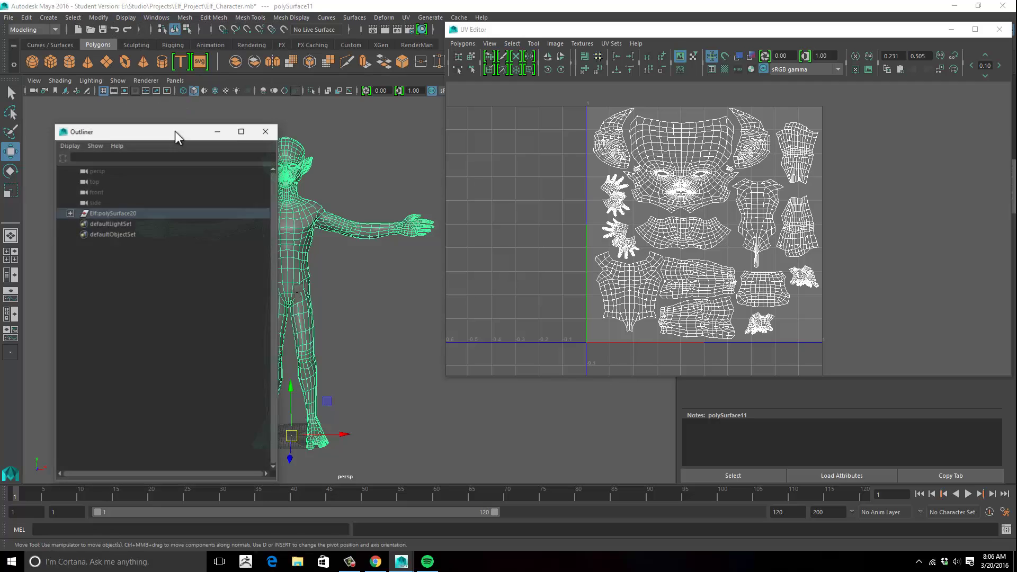
click(69, 213)
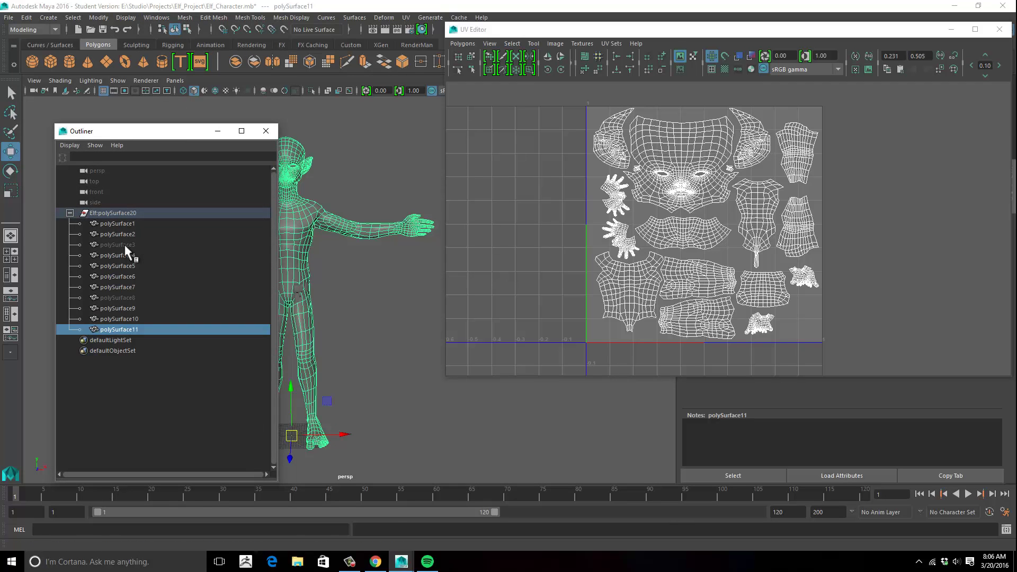
click(122, 245)
key(shift+h)
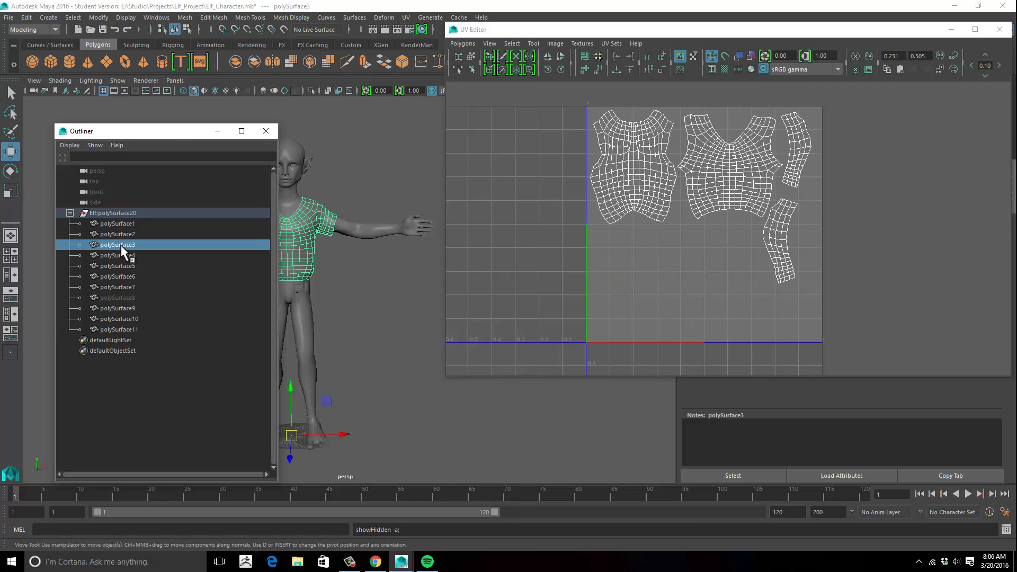
click(120, 297)
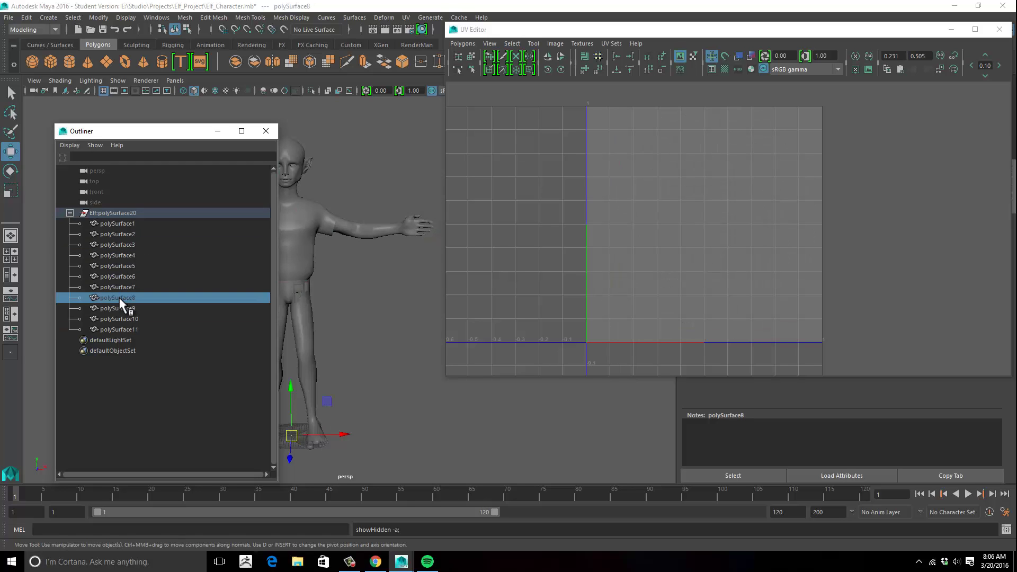
key(shift+h)
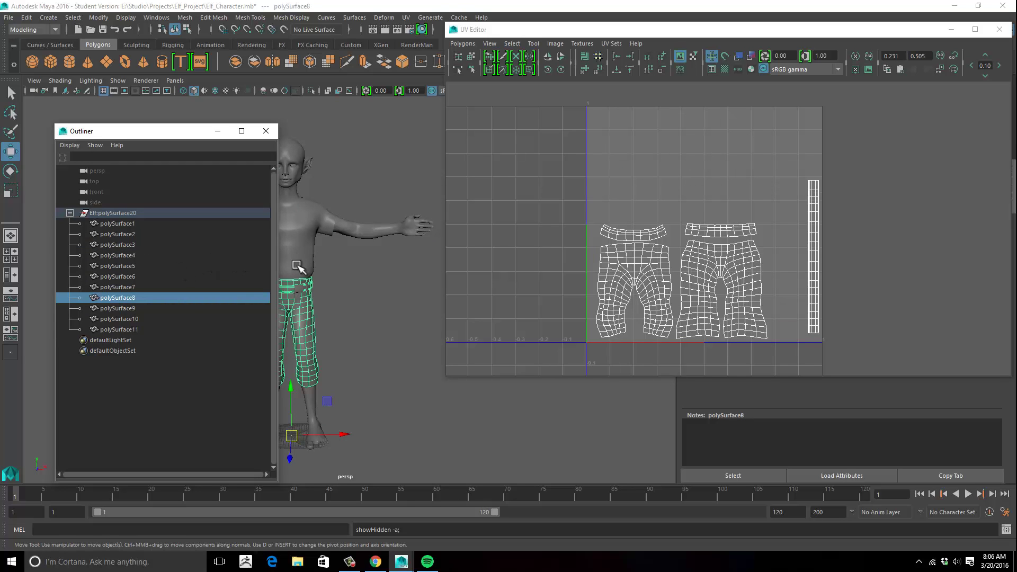
key(a)
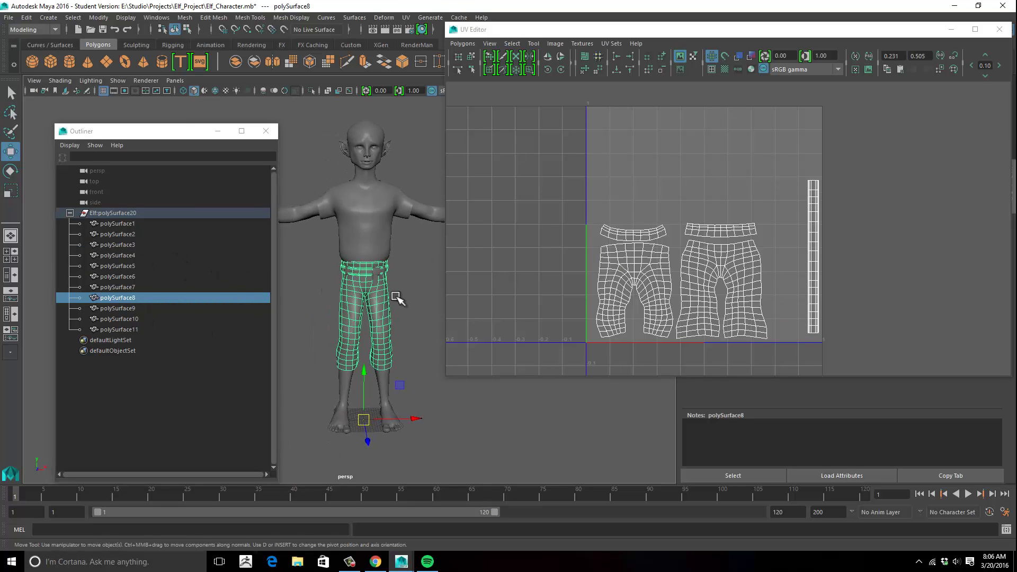
Select the trouser and belt pieces polySurface4 through polySurface10 and combine them into one mesh.
click(126, 330)
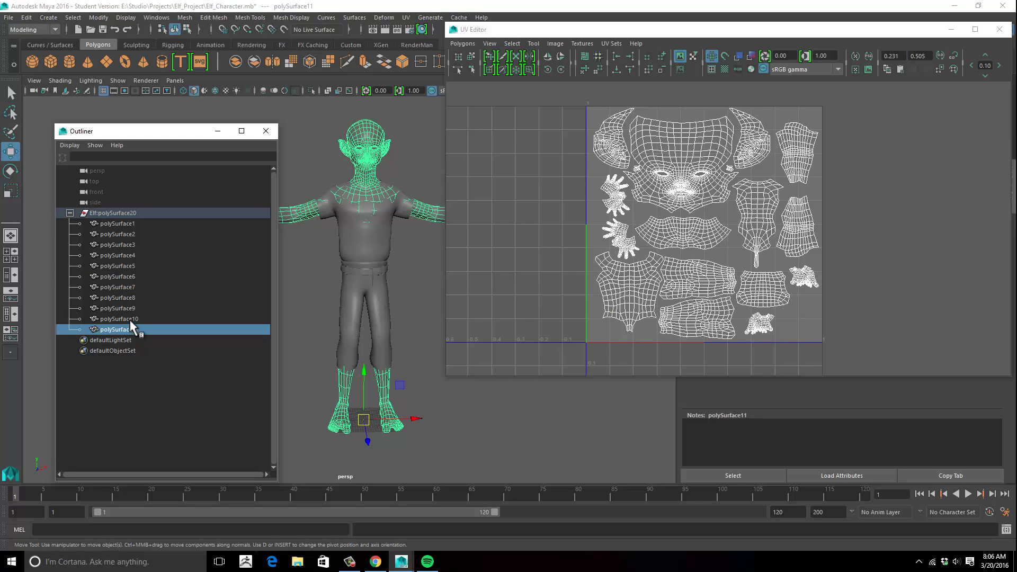
click(131, 320)
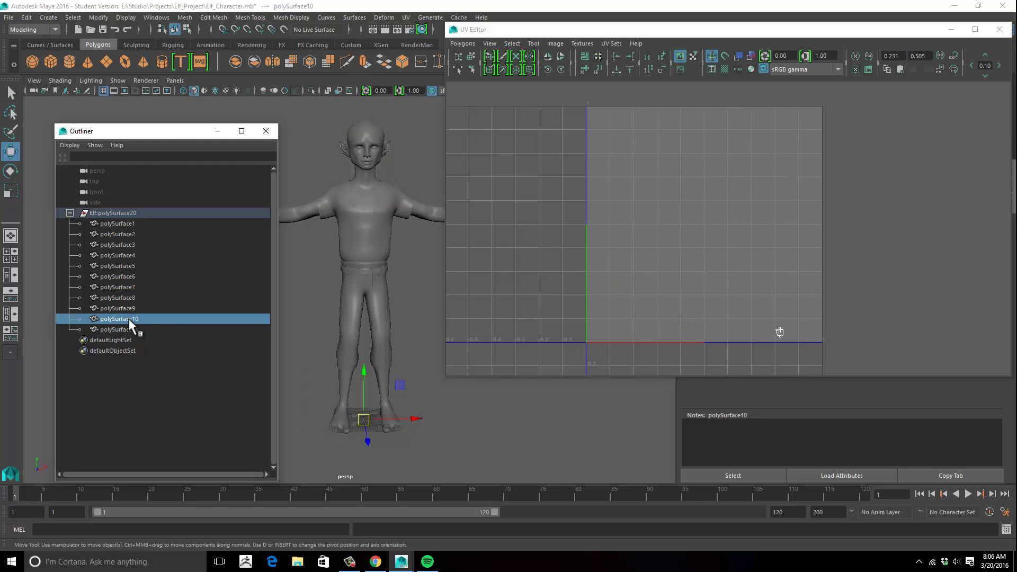
alt+drag(363, 351, 245, 344)
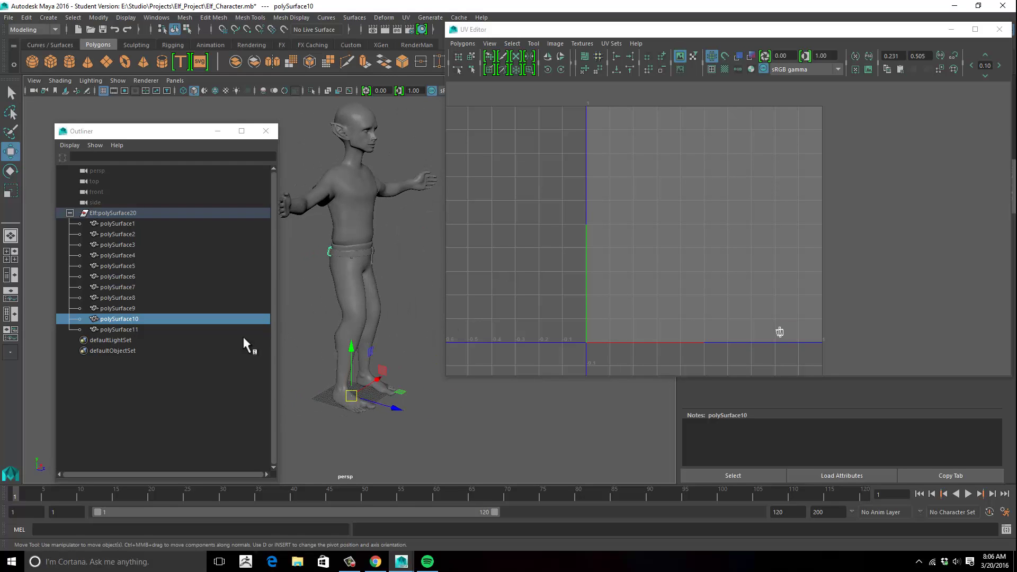
ctrl+click(126, 309)
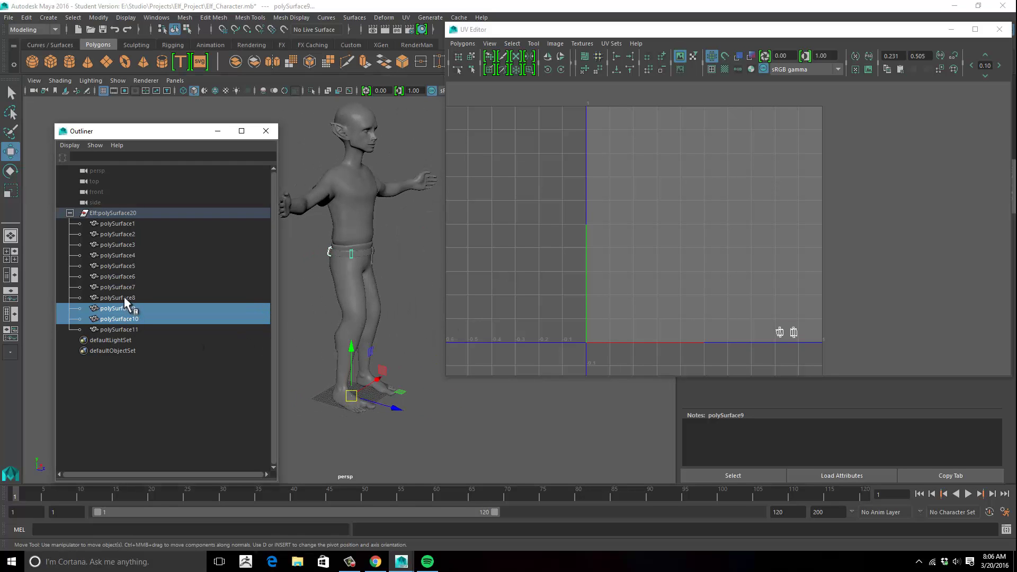
ctrl+click(126, 298)
ctrl+click(123, 287)
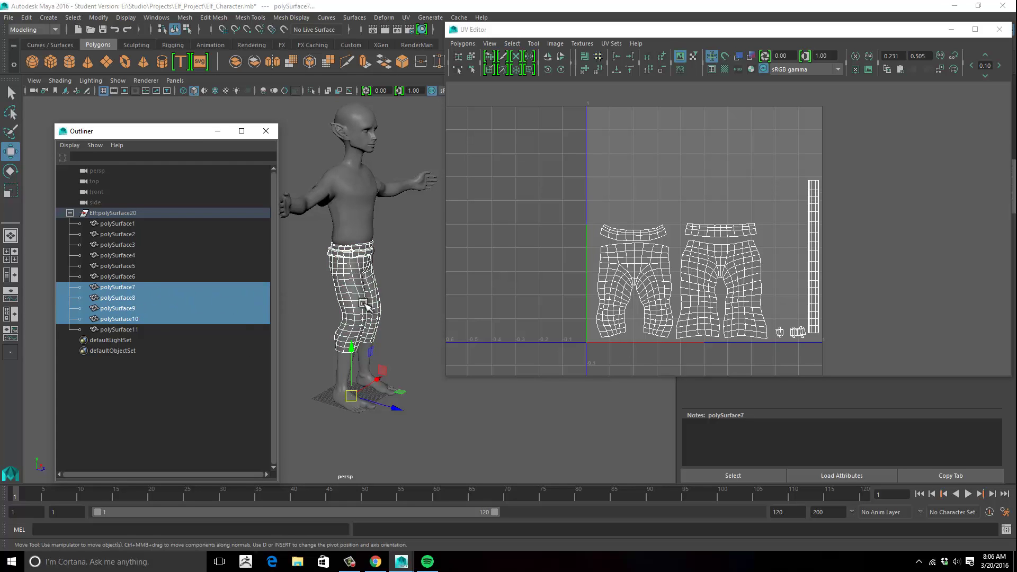
key(f)
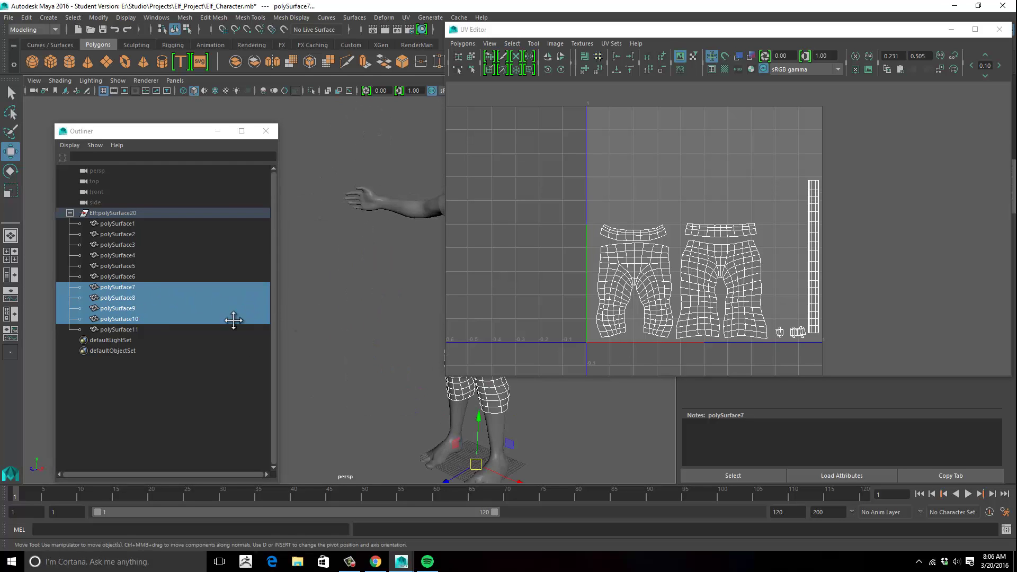
alt+middle_drag(234, 320, 95, 320)
alt+middle_drag(366, 314, 440, 316)
ctrl+click(131, 277)
ctrl+click(129, 266)
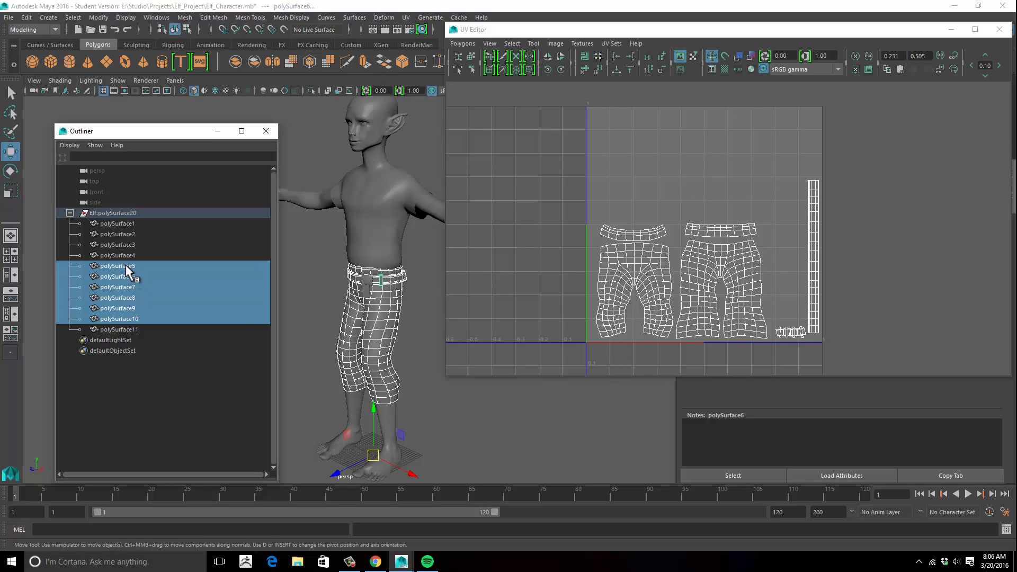
ctrl+click(127, 256)
alt+drag(298, 313, 346, 320)
key(space)
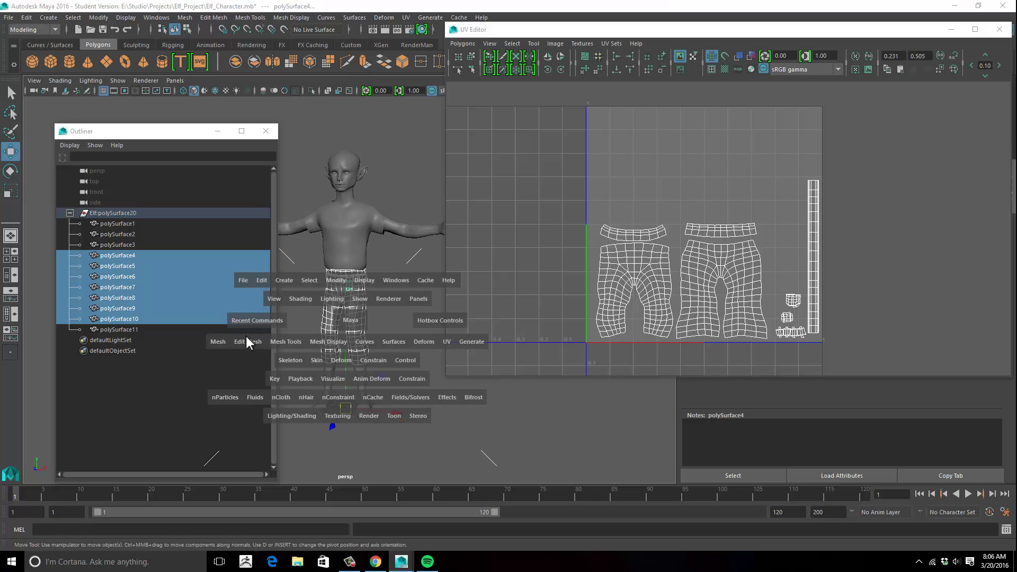
click(218, 342)
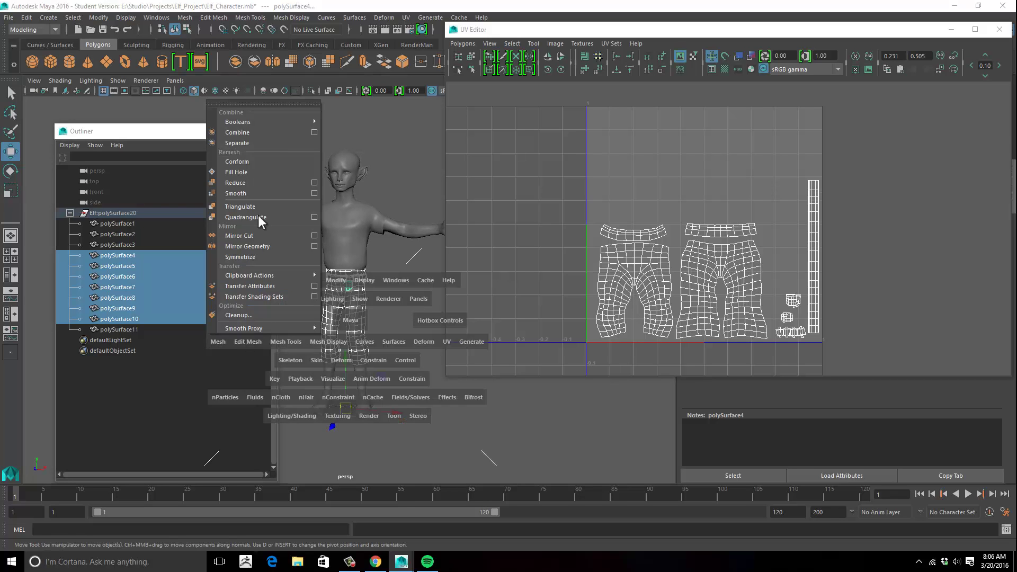
click(245, 132)
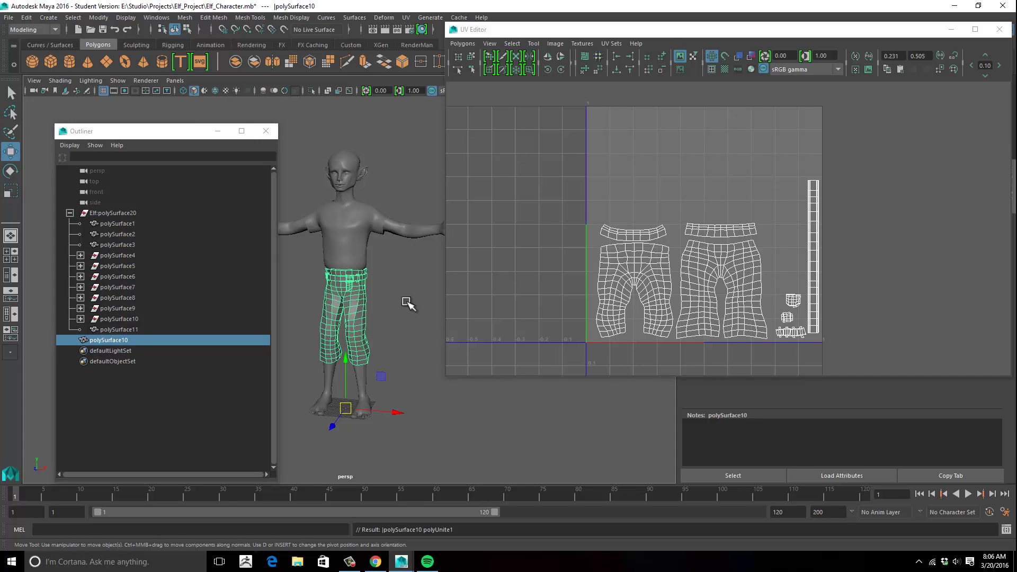
Deselect the combined trousers and save the scene.
click(384, 305)
click(369, 302)
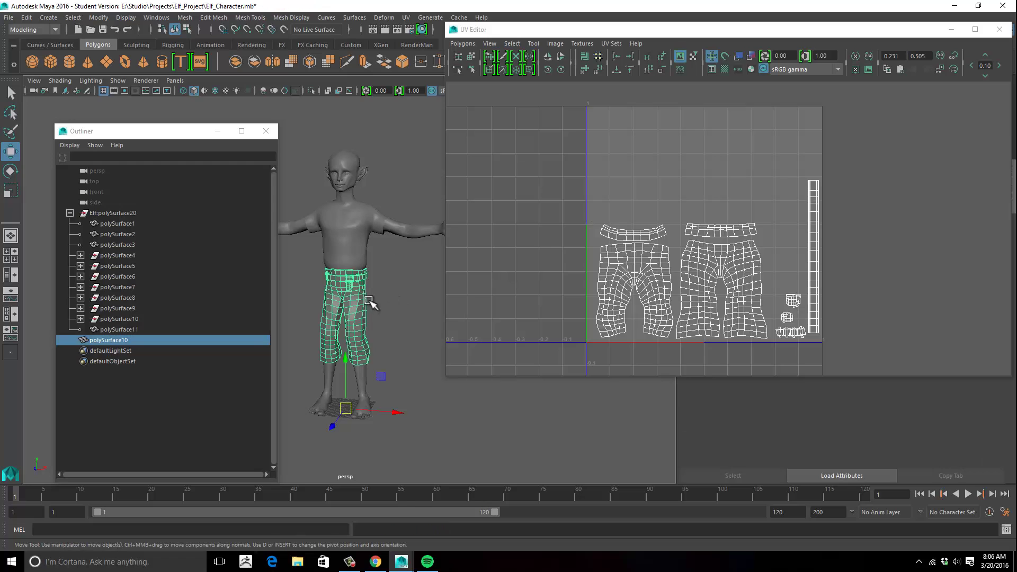
click(405, 303)
alt+drag(404, 302, 410, 301)
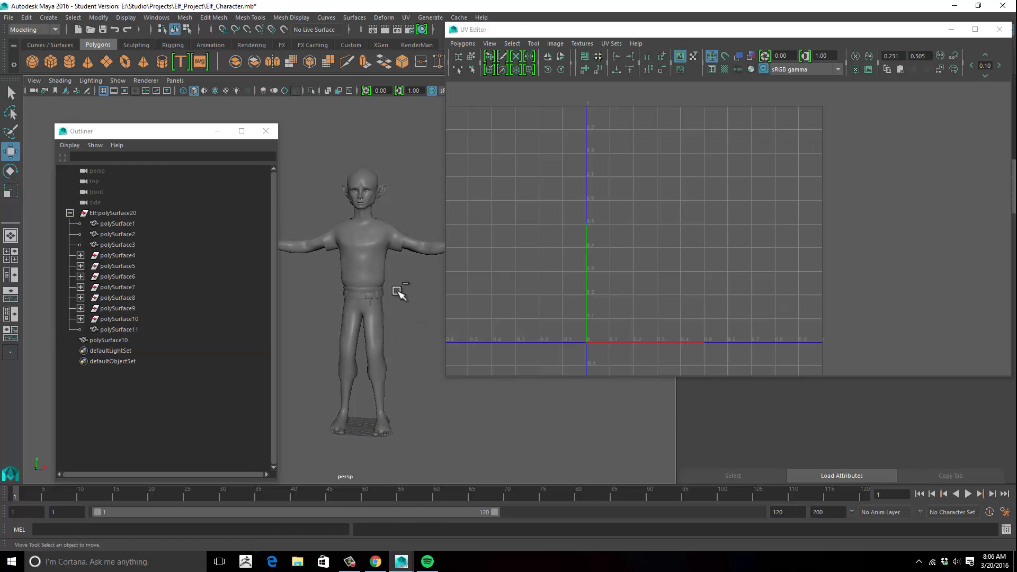
key(q)
key(ctrl+s)
key(w)
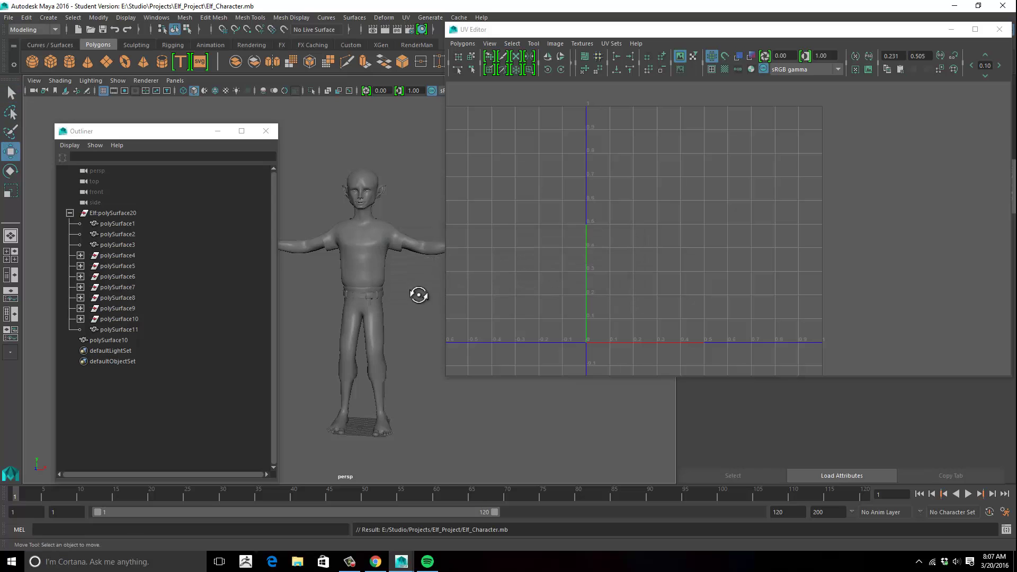
Select the shirt, the combined trousers and the body in turn to examine each mesh and its UV layout.
alt+drag(418, 295, 429, 302)
alt+right_drag(429, 302, 370, 278)
click(393, 257)
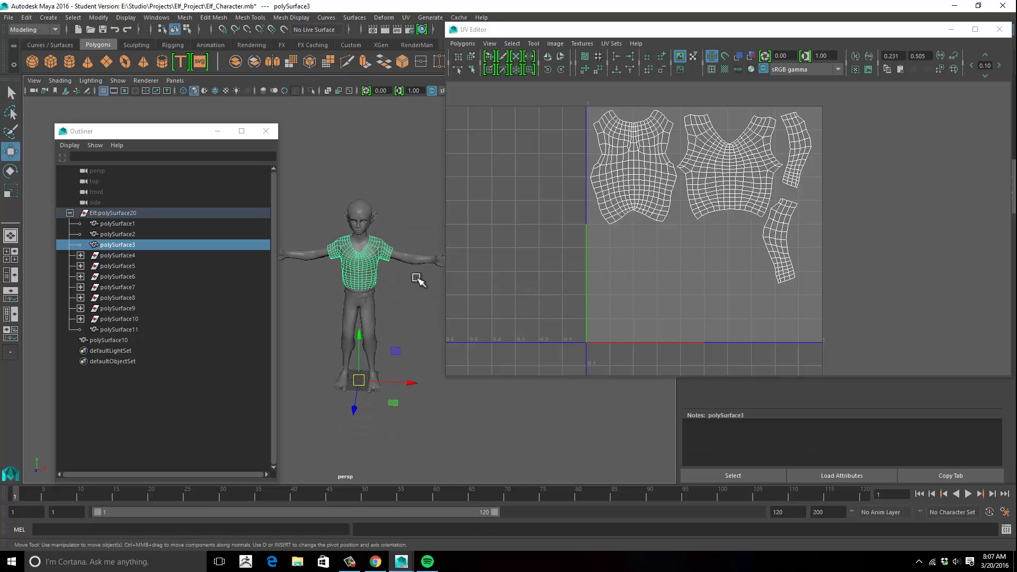
click(415, 263)
click(370, 284)
click(371, 314)
click(430, 260)
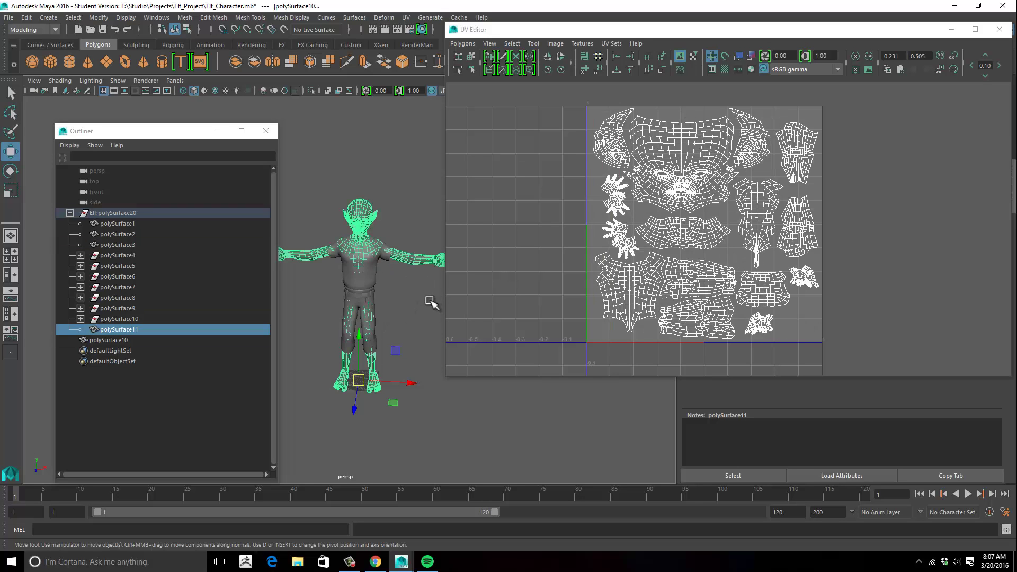
alt+drag(399, 309, 400, 239)
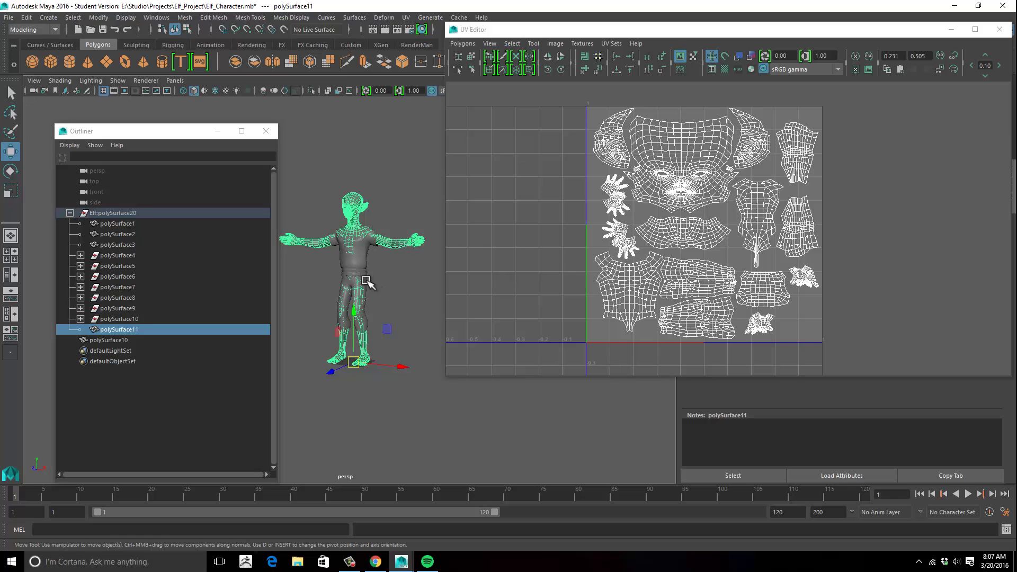
alt+drag(371, 275, 388, 285)
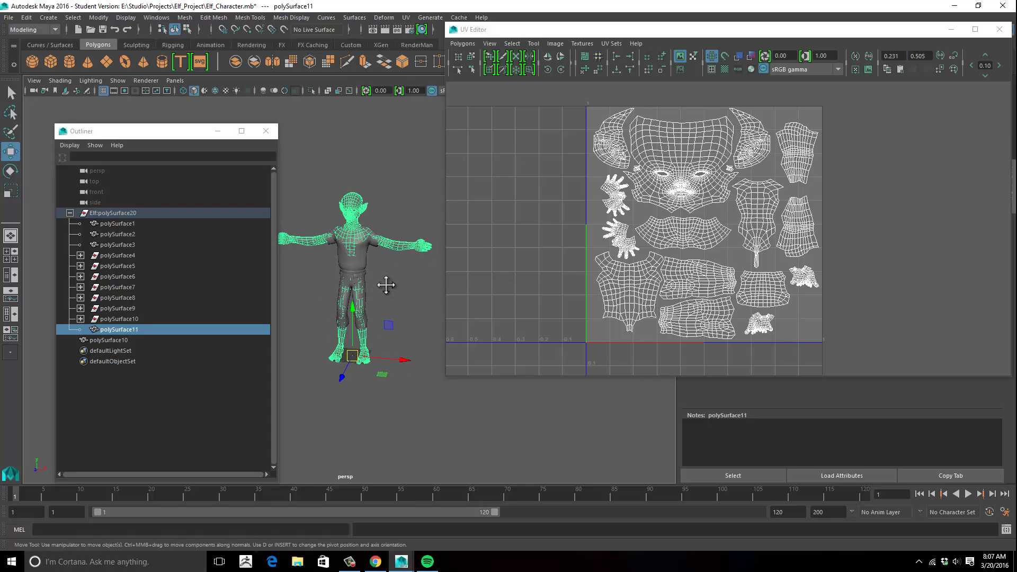
scroll(400, 295, up, 4)
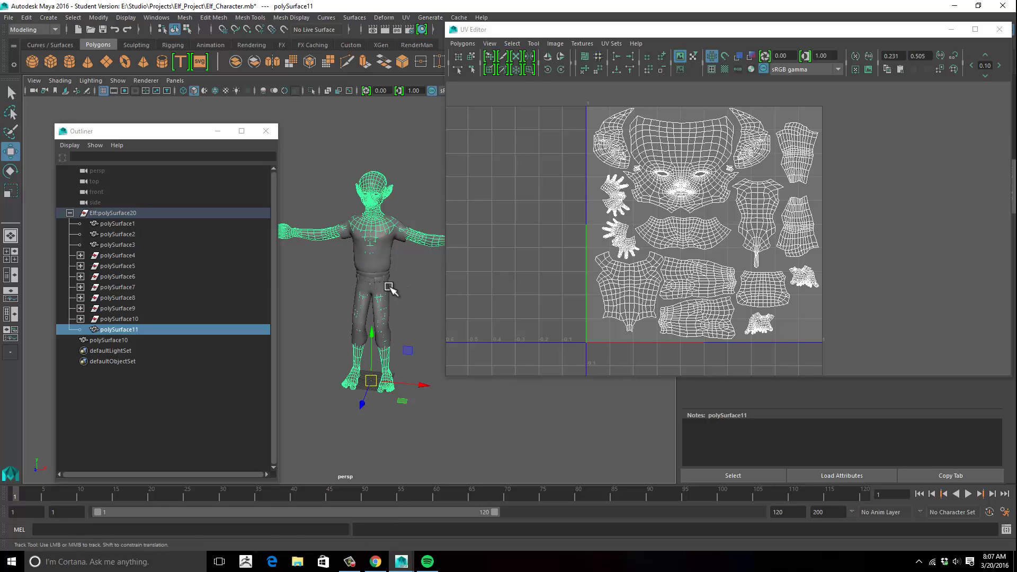
Select the Elf:polySurface20 group and delete all construction history in the scene.
alt+drag(392, 288, 296, 271)
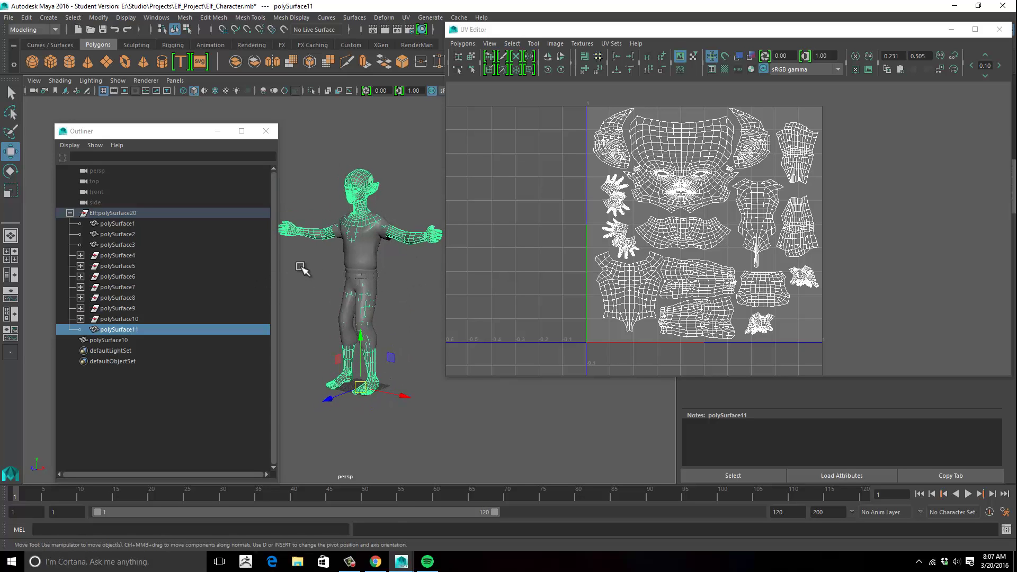
click(117, 254)
click(136, 214)
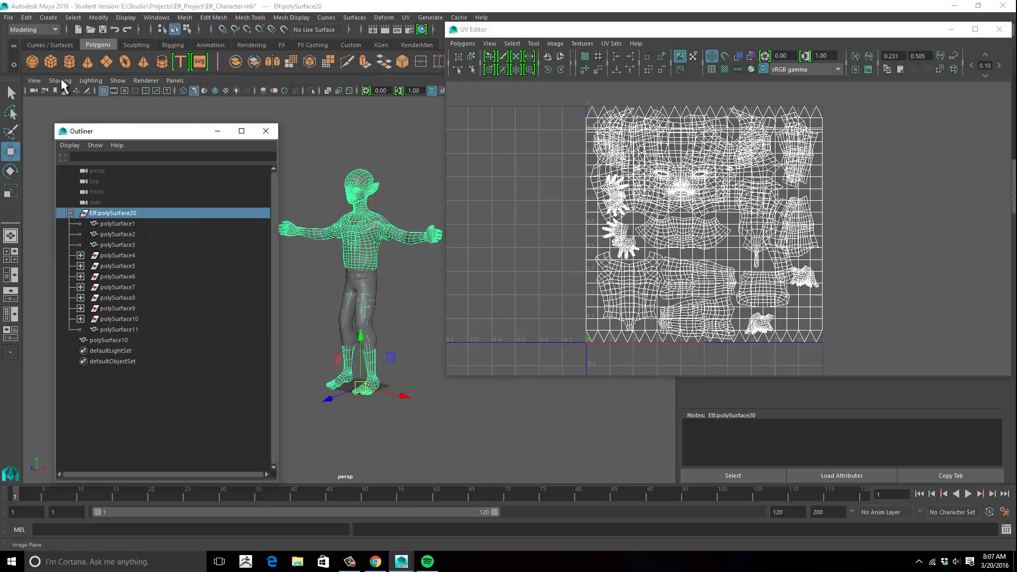
click(28, 18)
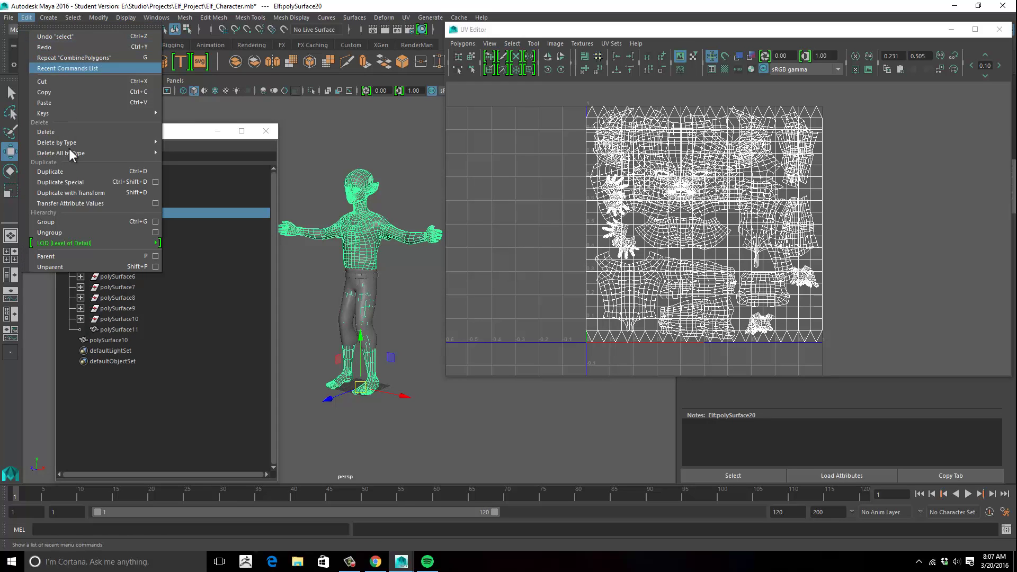
mouse_move(69, 156)
click(191, 161)
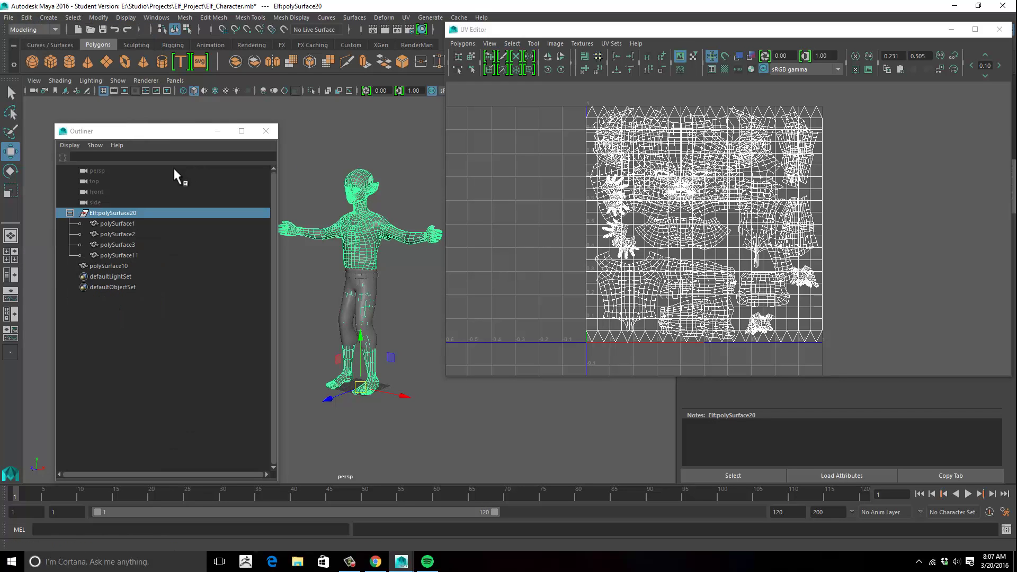
Parent the combined trousers, polySurface10, under the Elf:polySurface20 group, placed between polySurface3 and polySurface11.
click(117, 224)
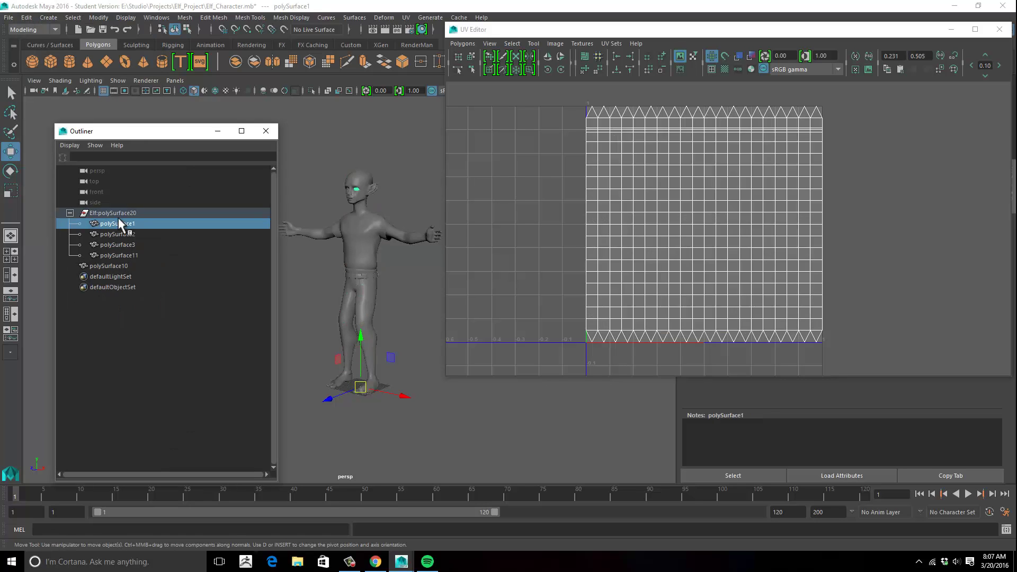
click(119, 254)
click(117, 223)
click(107, 267)
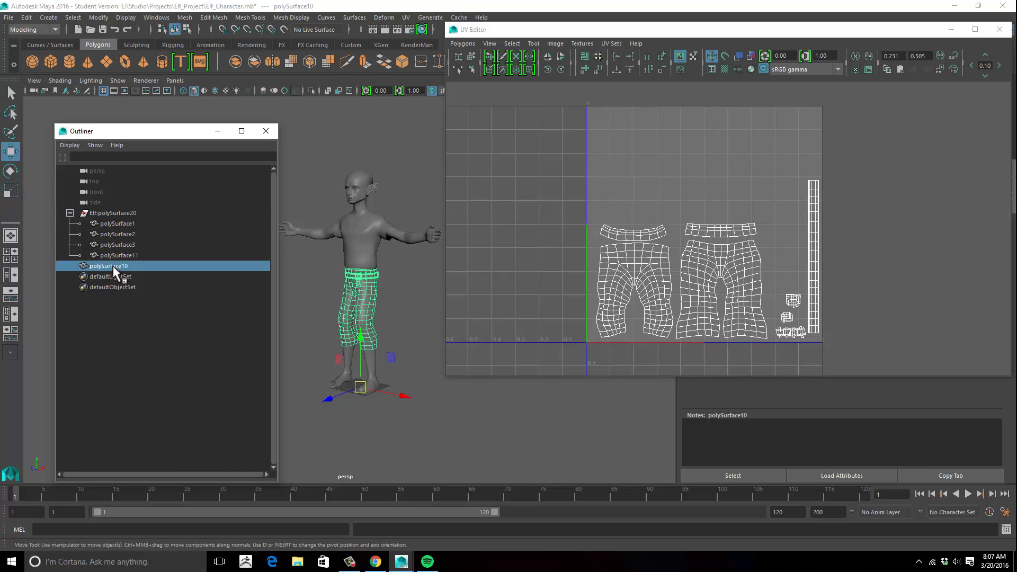
mouse_move(113, 271)
middle_down()
mouse_move(115, 249)
mouse_move(127, 256)
middle_up()
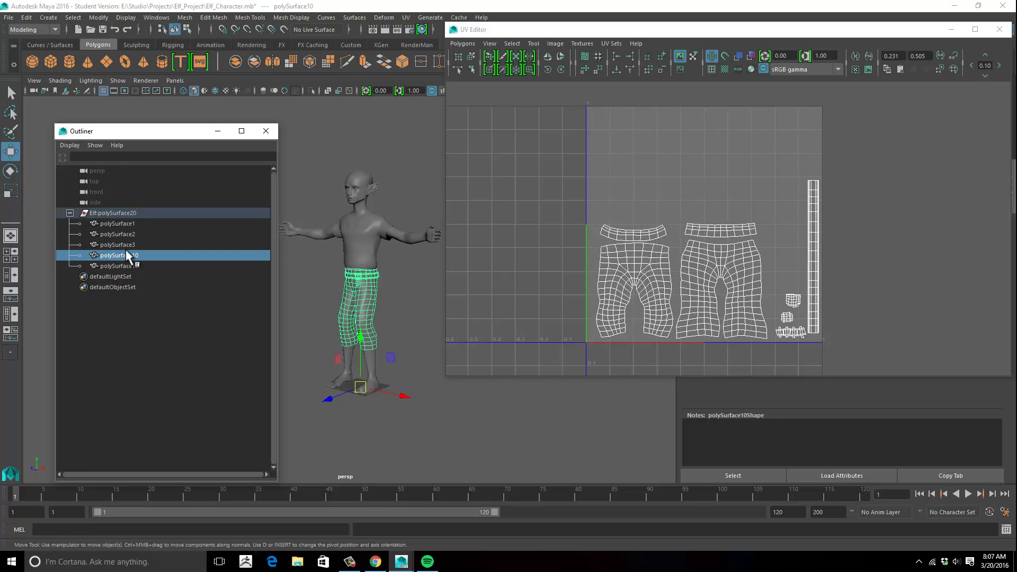
Rename the eye meshes polySurface1 and polySurface2 as LEye and REye.
click(127, 225)
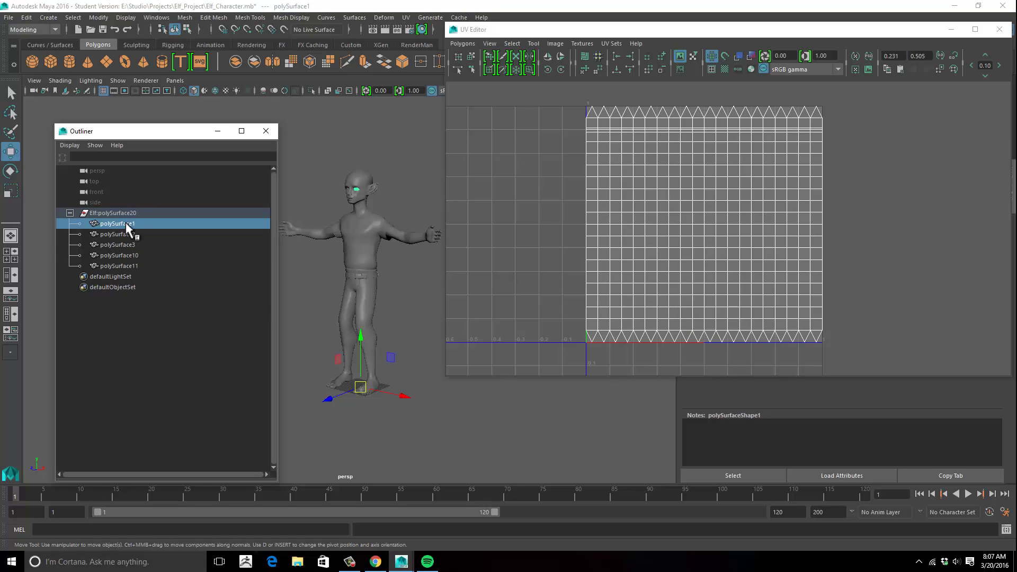
double_click(127, 224)
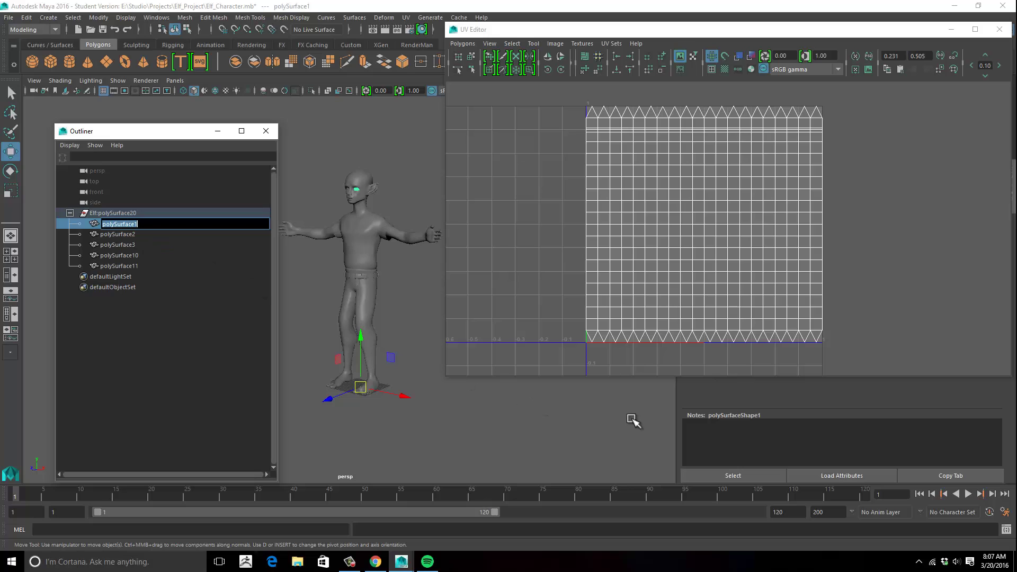
text(LEye)
key(Return)
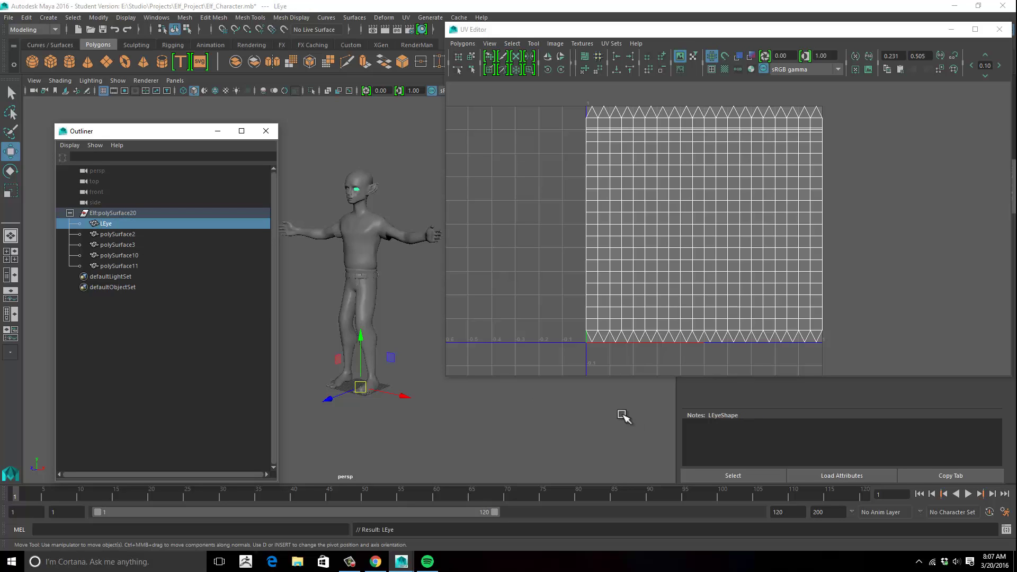
click(127, 234)
double_click(127, 233)
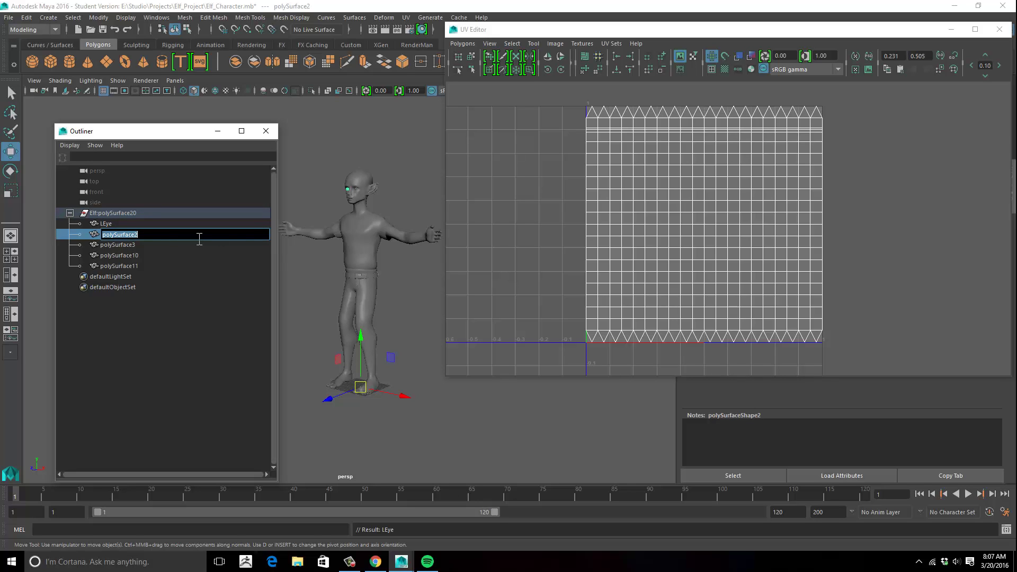
text(Rey)
key(BackSpace)
key(Return)
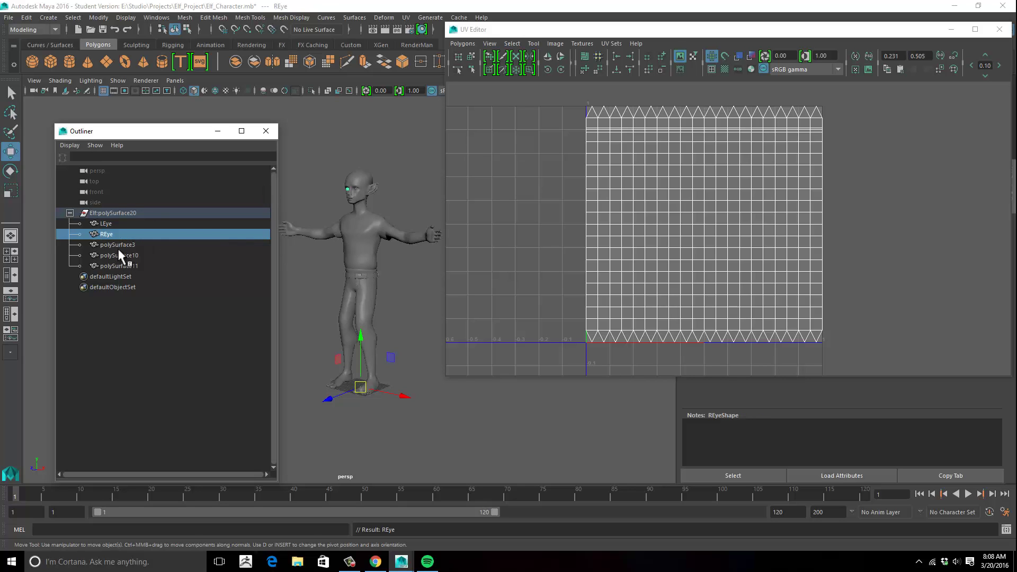
Rename the clothing meshes polySurface3 and polySurface10 as Shirt and Pants.
double_click(117, 245)
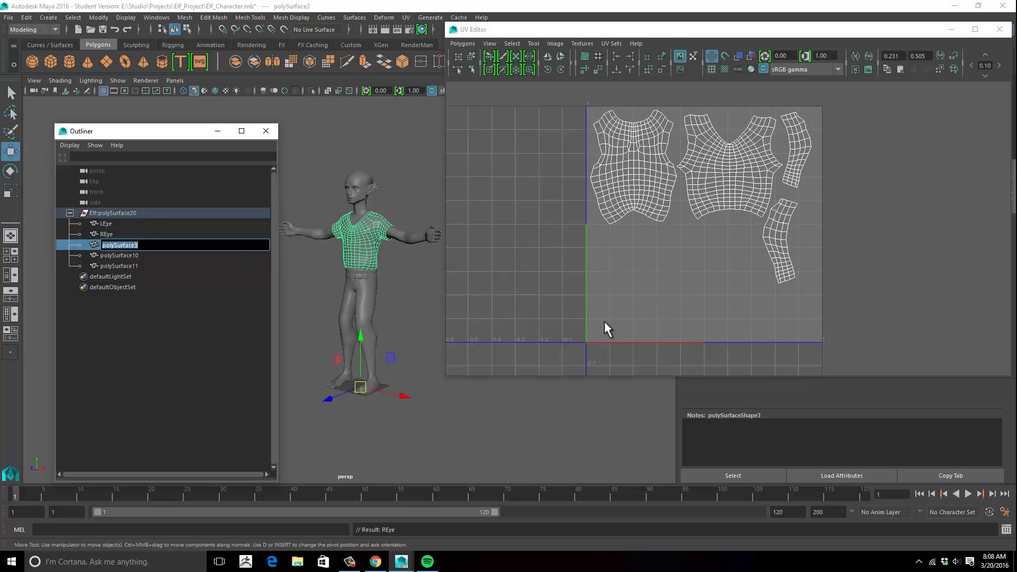
text(Shirt)
key(Return)
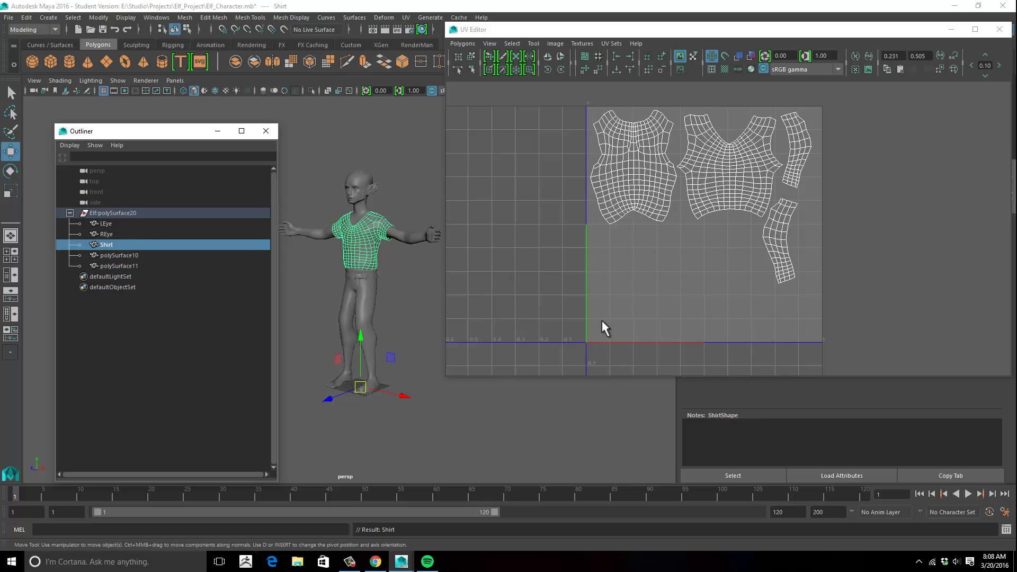
double_click(112, 256)
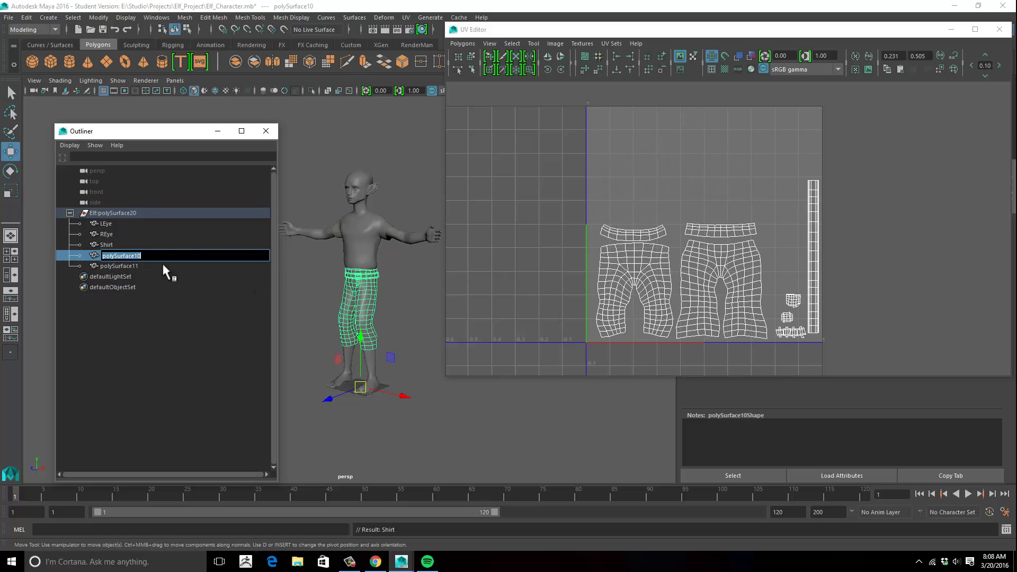
text(Pants)
key(Return)
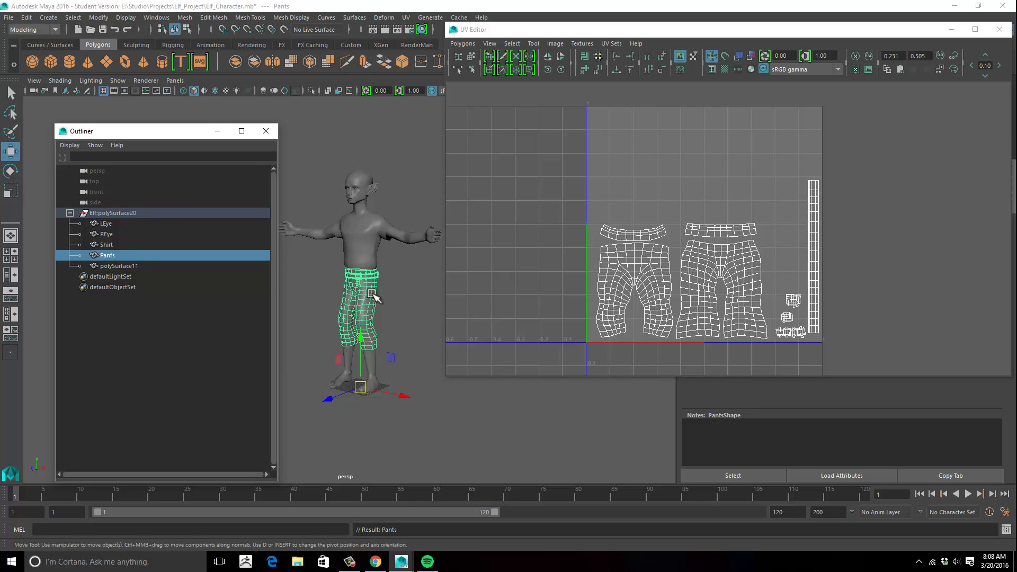
Rename the elf's body mesh, polySurface11, as Body.
double_click(115, 266)
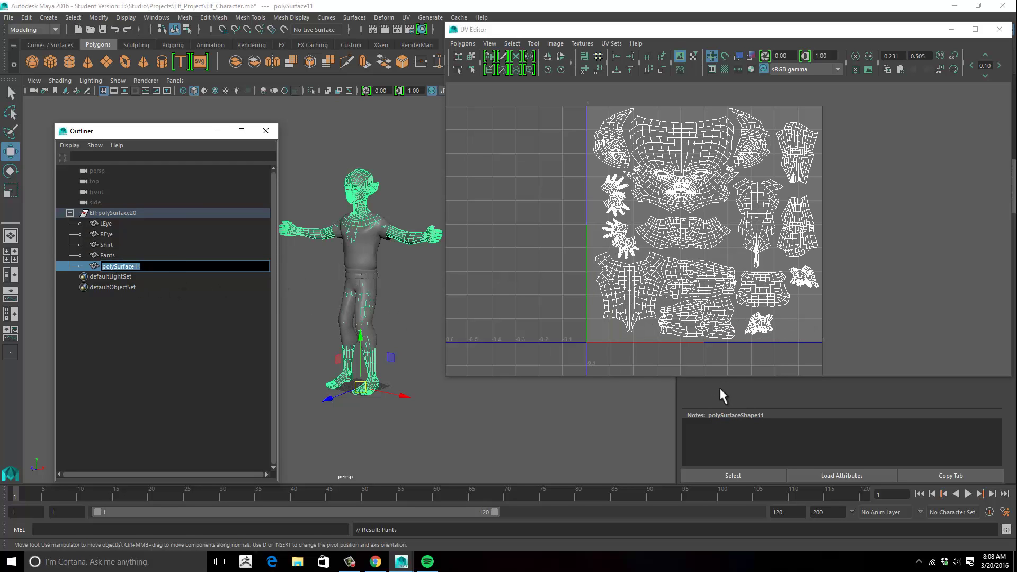
text(Body)
key(Return)
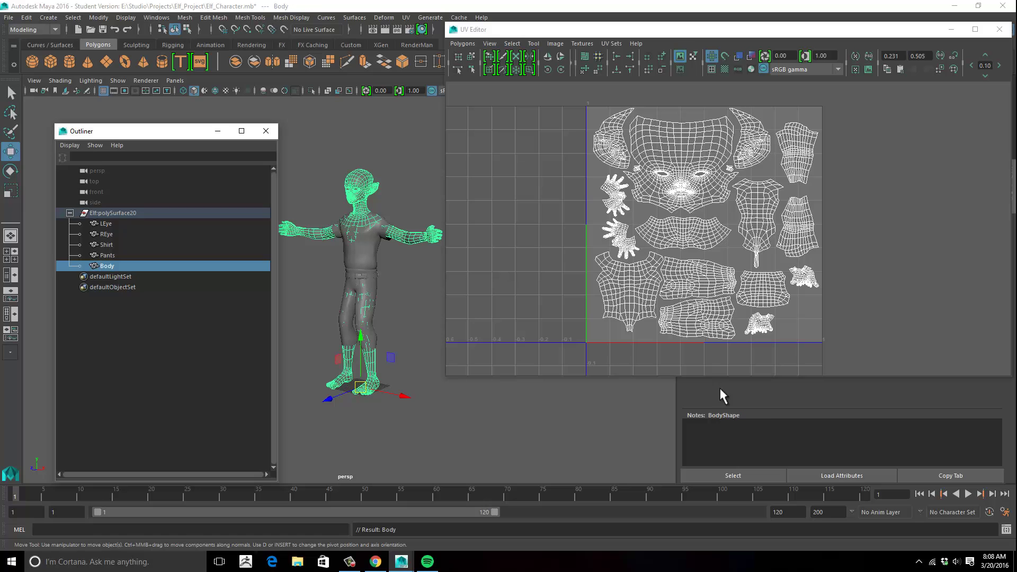
Deselect everything and save the scene, accepting the student version notice.
click(214, 377)
key(q)
key(ctrl+s)
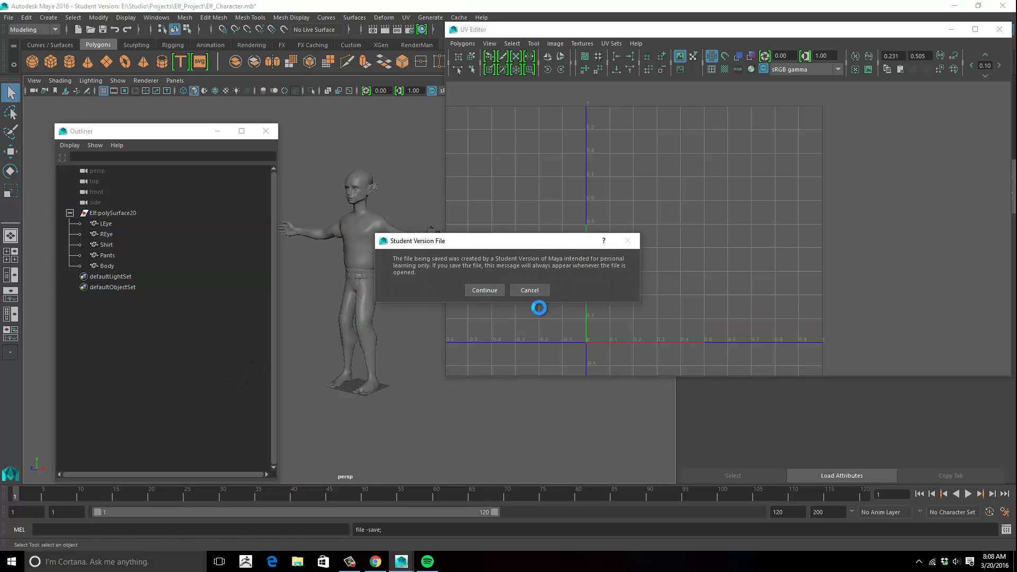
click(482, 290)
Select the Body mesh in the viewport to examine its UV layout.
key(w)
mouse_move(359, 289)
alt+mouse_down()
mouse_move(380, 332)
mouse_move(363, 291)
alt+mouse_up()
alt+middle_drag(363, 291, 377, 263)
click(422, 222)
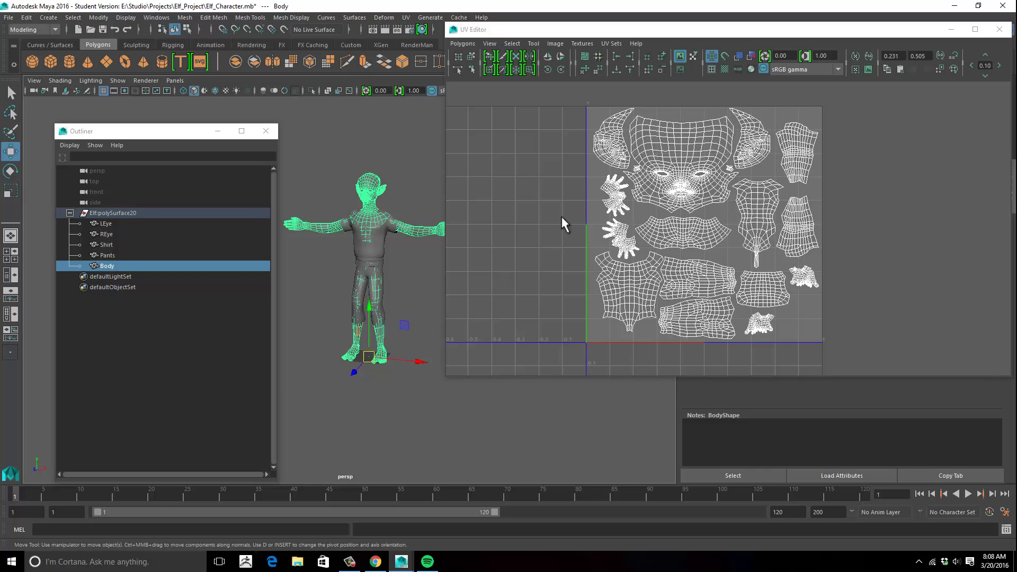